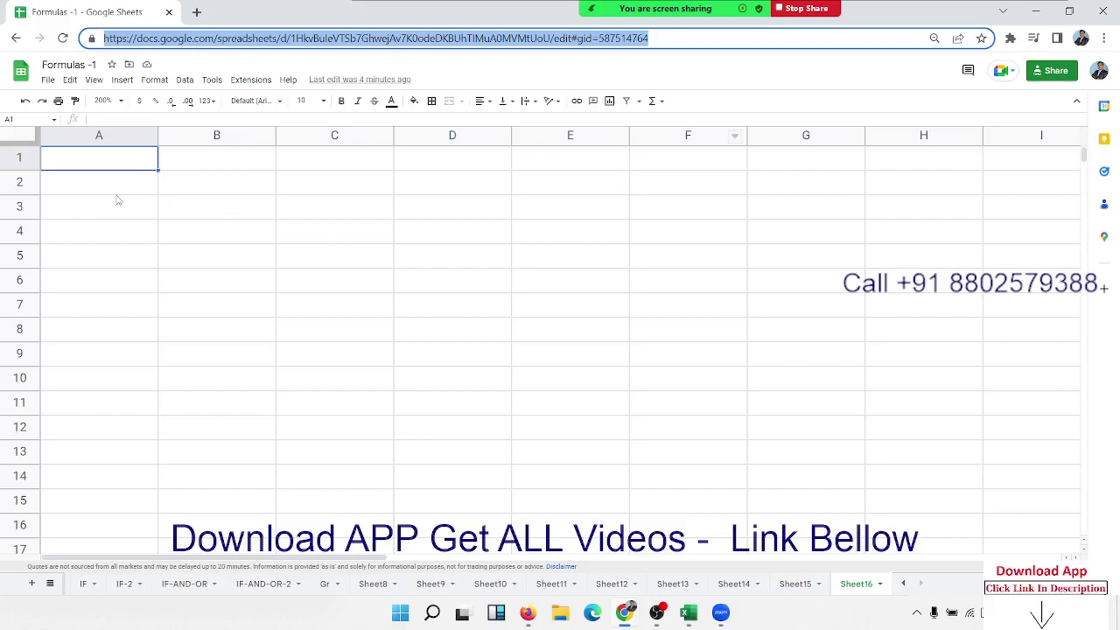
# - Enter the codes 11, 22 and 33 in D1:D3
pyautogui.click(464, 167)
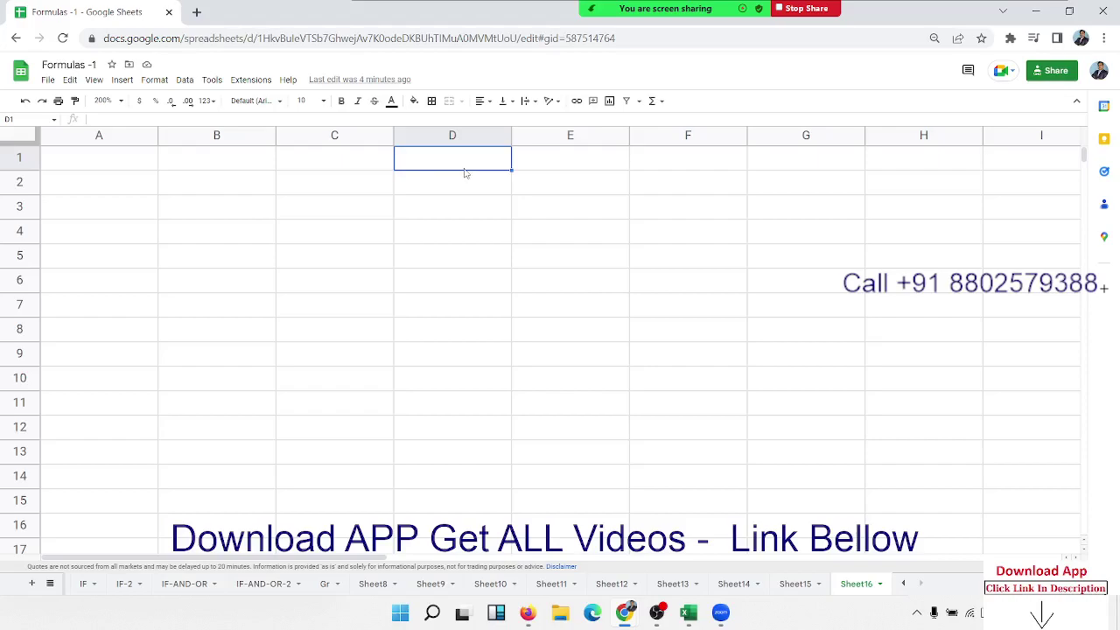
pyautogui.write('11')
pyautogui.press('Return')
pyautogui.write('22')
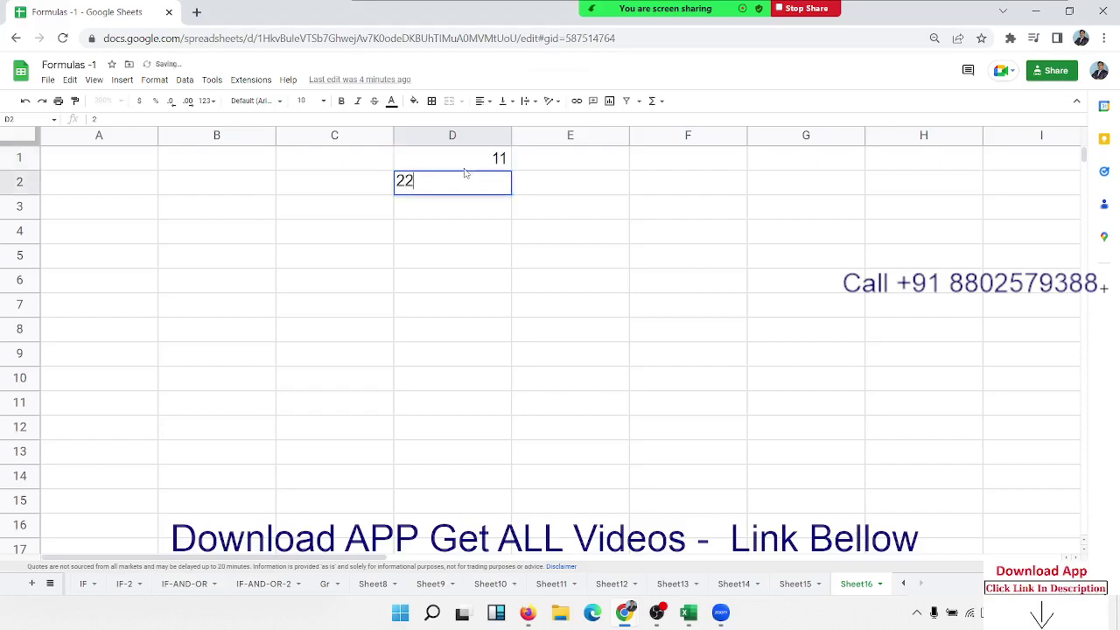
pyautogui.press('Return')
pyautogui.write('33')
pyautogui.press('Tab')
# - Enter the cities Delhi, Mumbai and Kolcuta in E1:E3
pyautogui.press('Up')
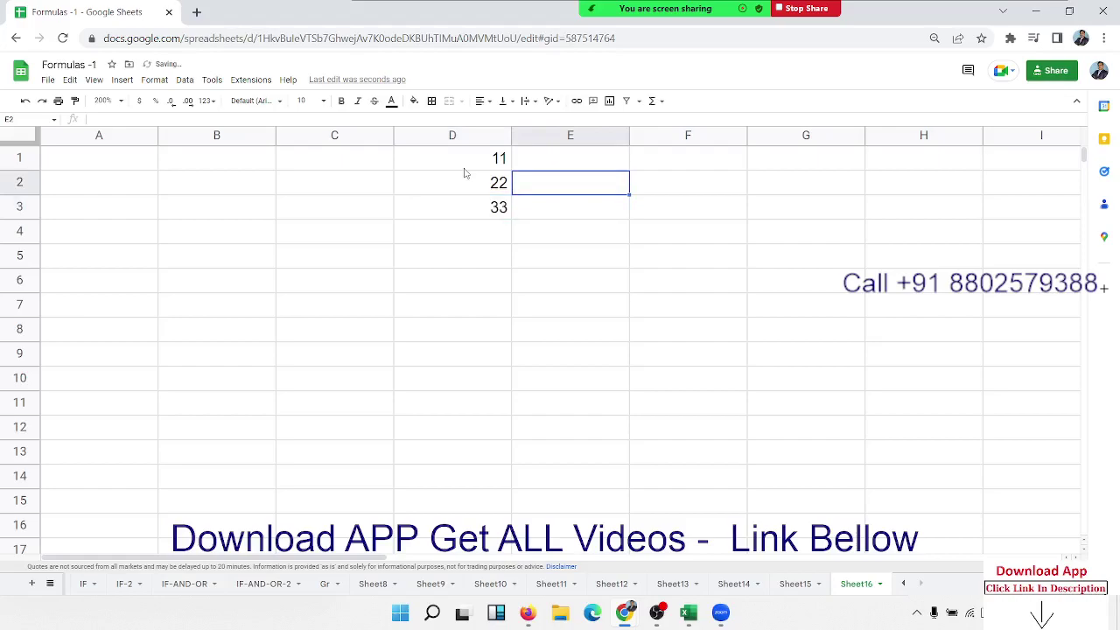
pyautogui.press('Up')
pyautogui.write('Delhi')
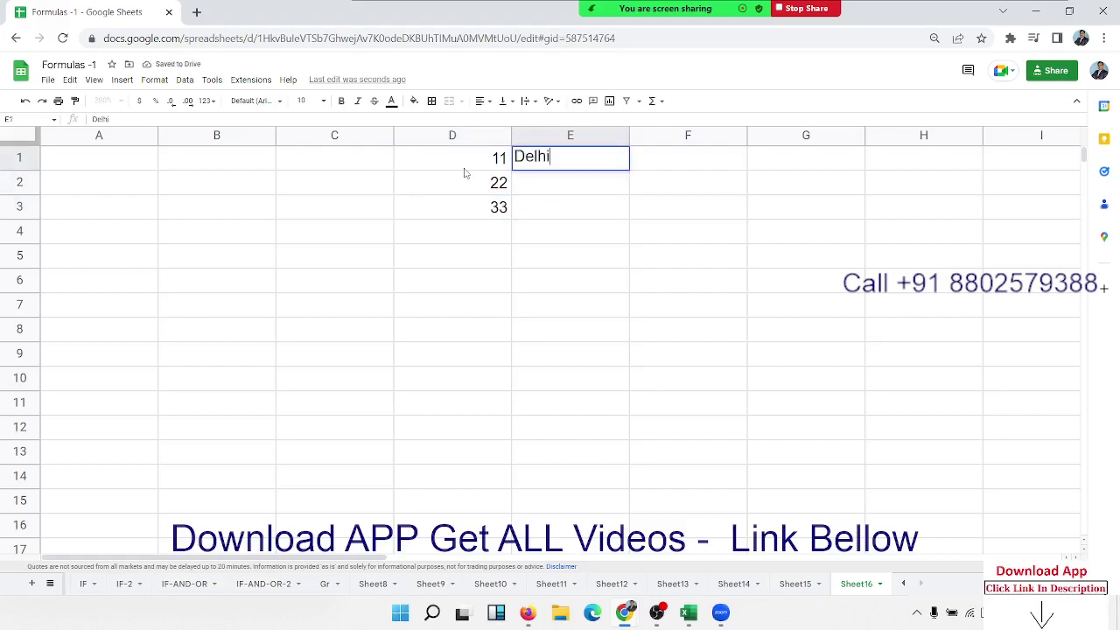
pyautogui.press('Return')
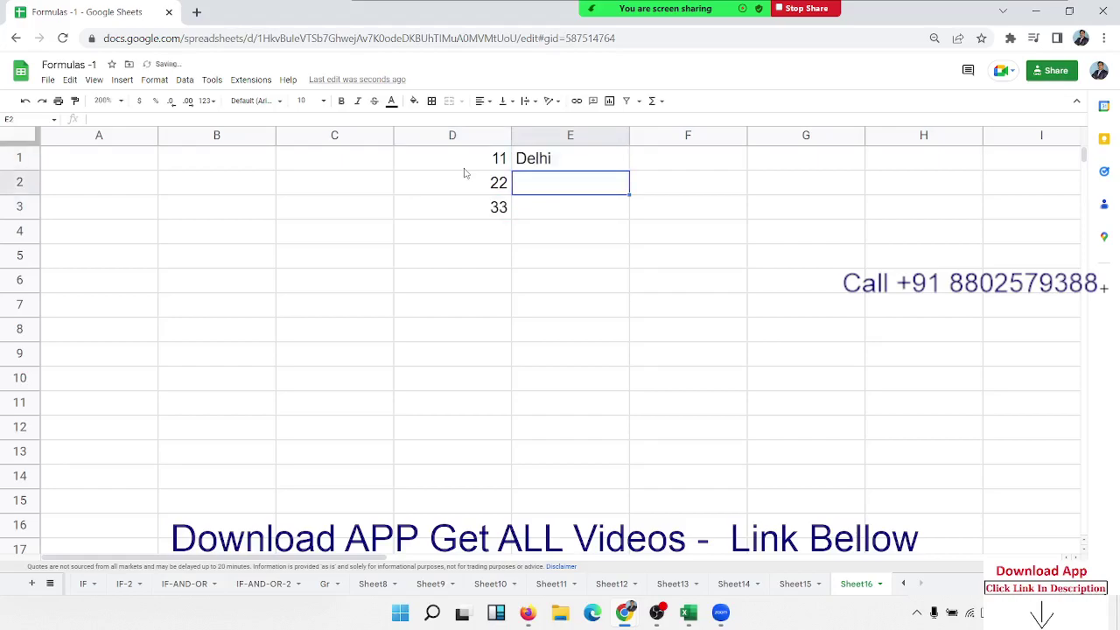
pyautogui.write('Mumbai')
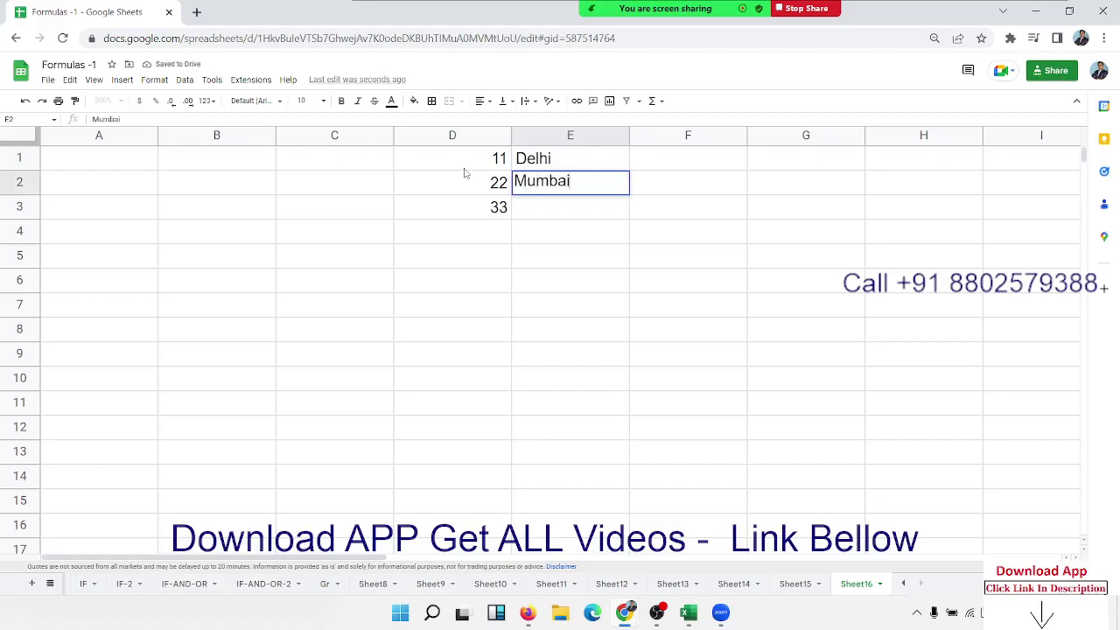
pyautogui.press('Return')
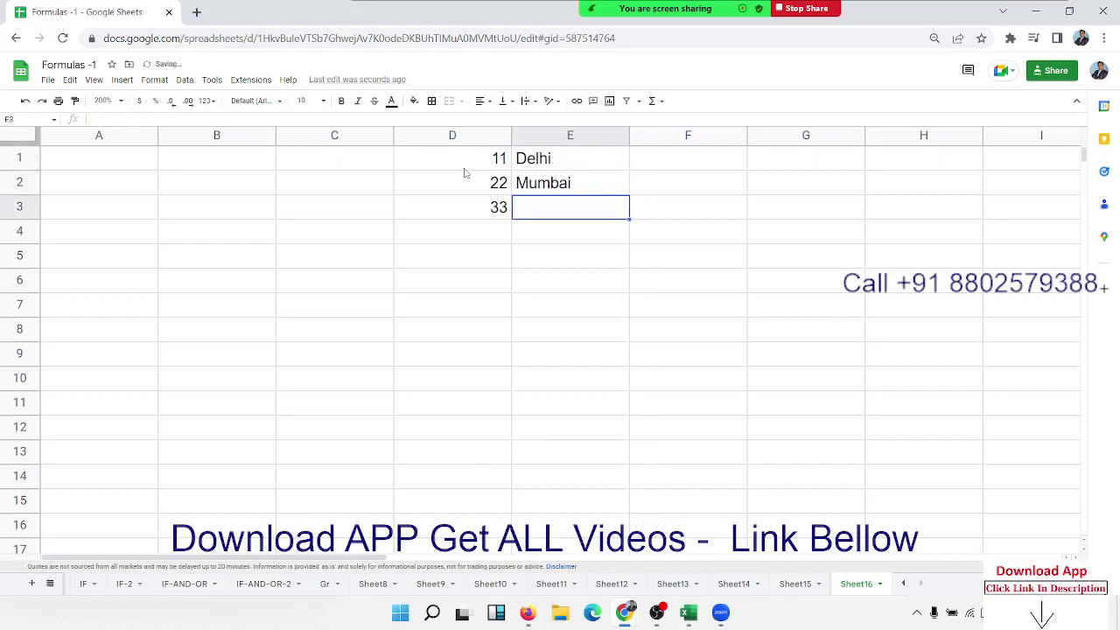
pyautogui.write('P')
pyautogui.write('u')
pyautogui.press('BackSpace')
pyautogui.press('BackSpace')
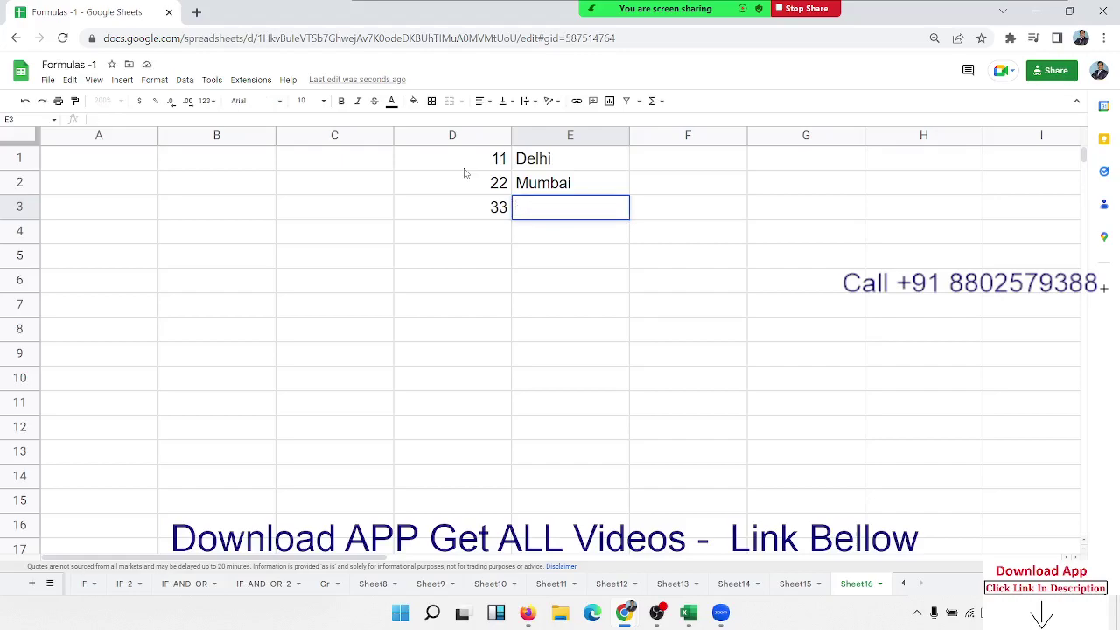
pyautogui.write('Kolcu')
pyautogui.write('ta')
pyautogui.press('Return')
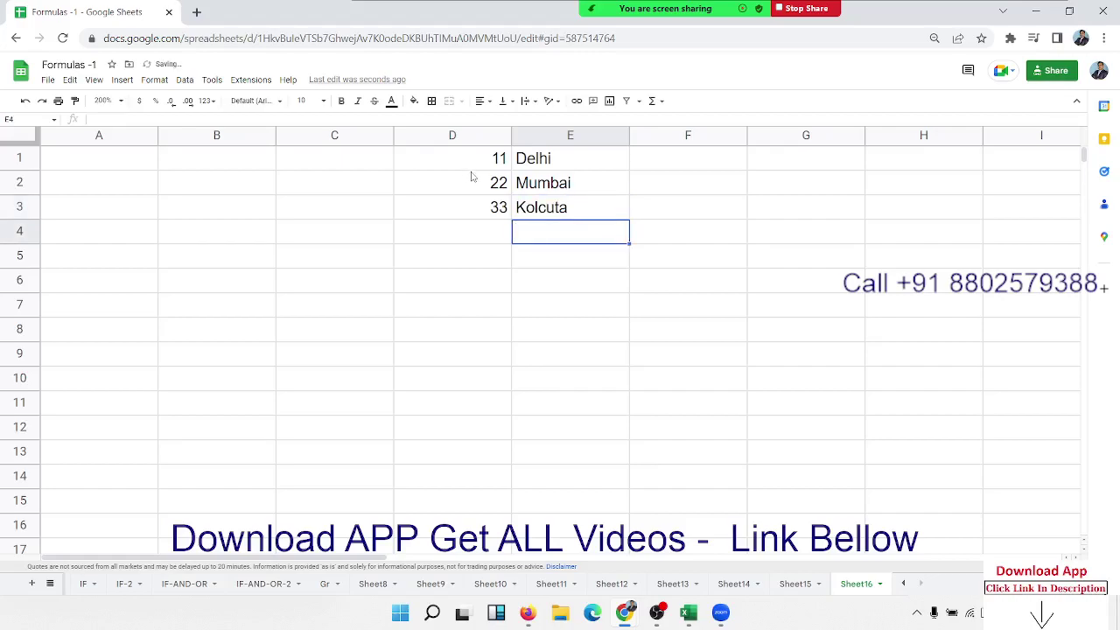
# - Add the headers Code and City in A1:B1 and enter code 11 in A2
pyautogui.click(84, 162)
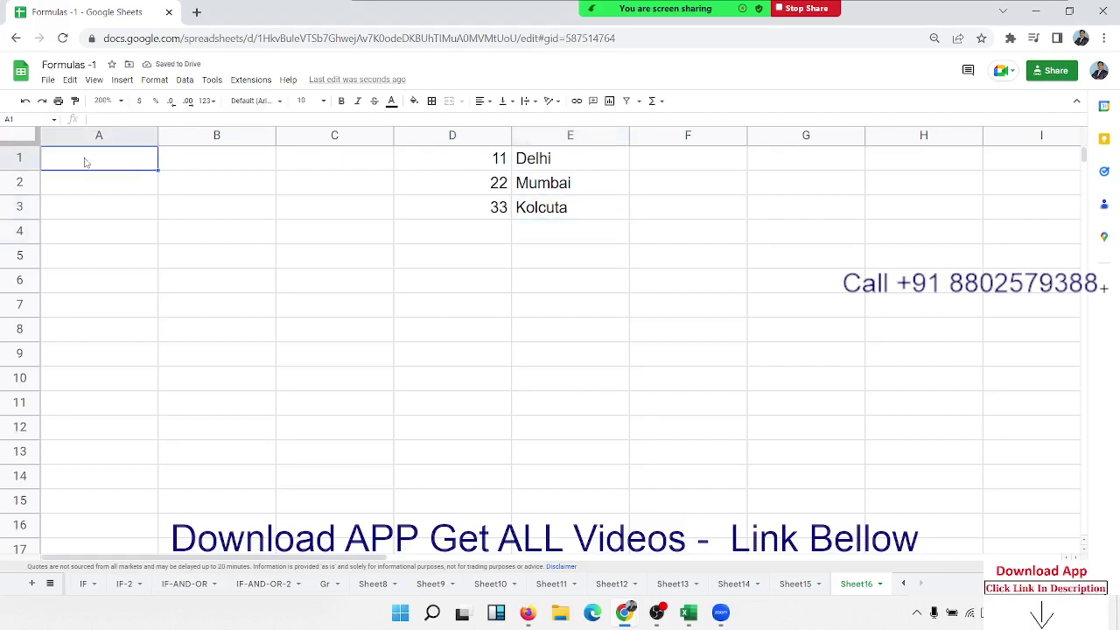
pyautogui.write('Code')
pyautogui.press('Tab')
pyautogui.write('C')
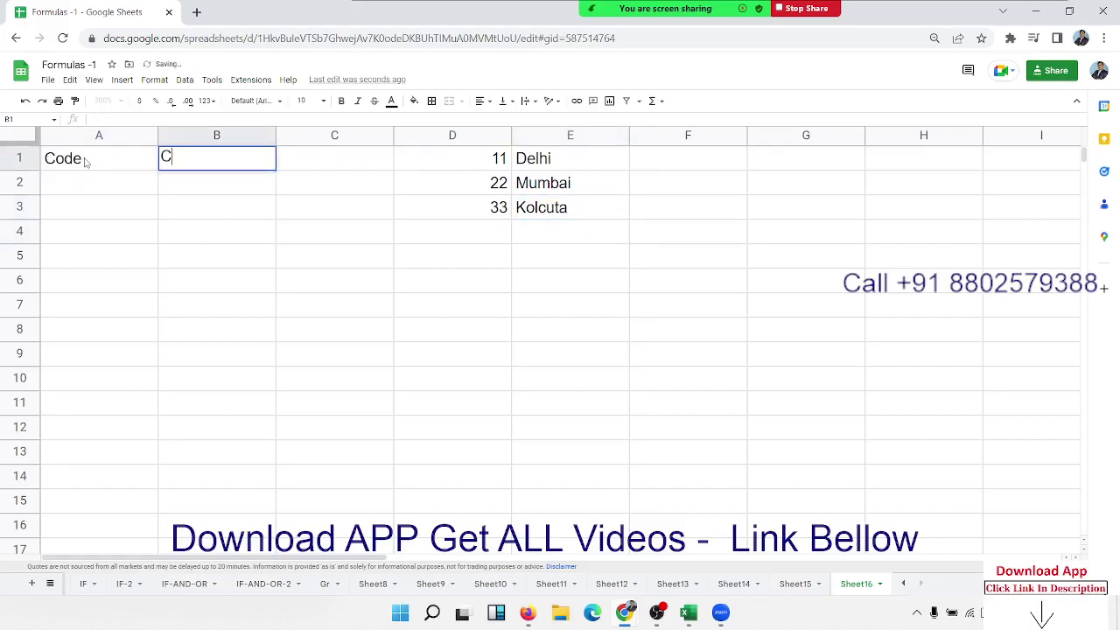
pyautogui.write('ity')
pyautogui.press('Return')
pyautogui.write('1')
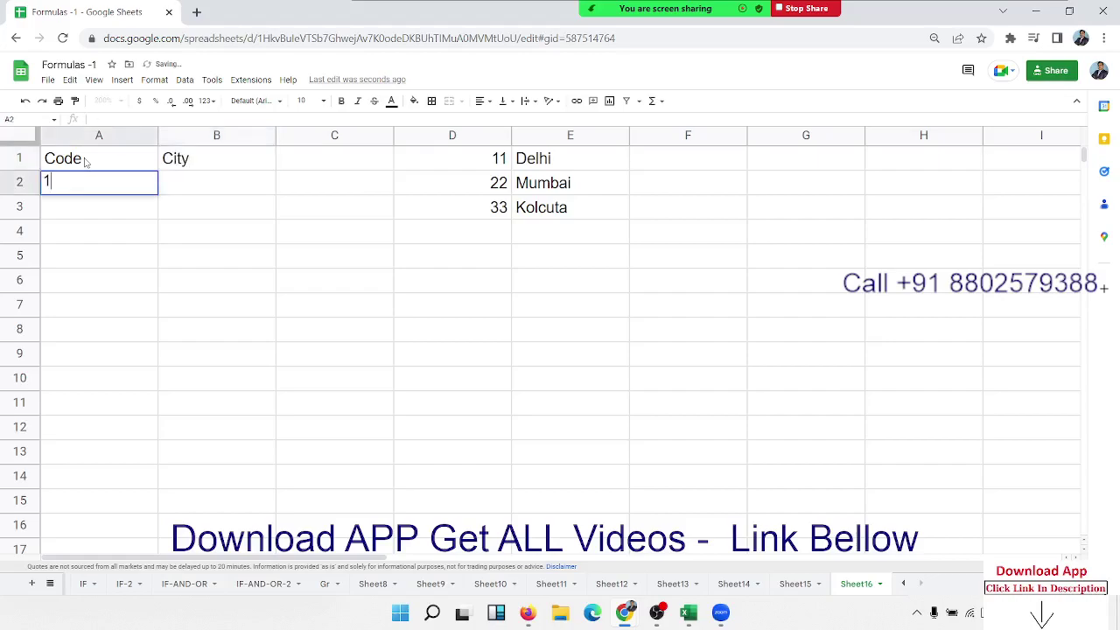
pyautogui.write('1')
pyautogui.press('Tab')
# - Enter =VLOOKUP(A2,D1:E3,2,0) in B2 so it returns Delhi
pyautogui.write('=')
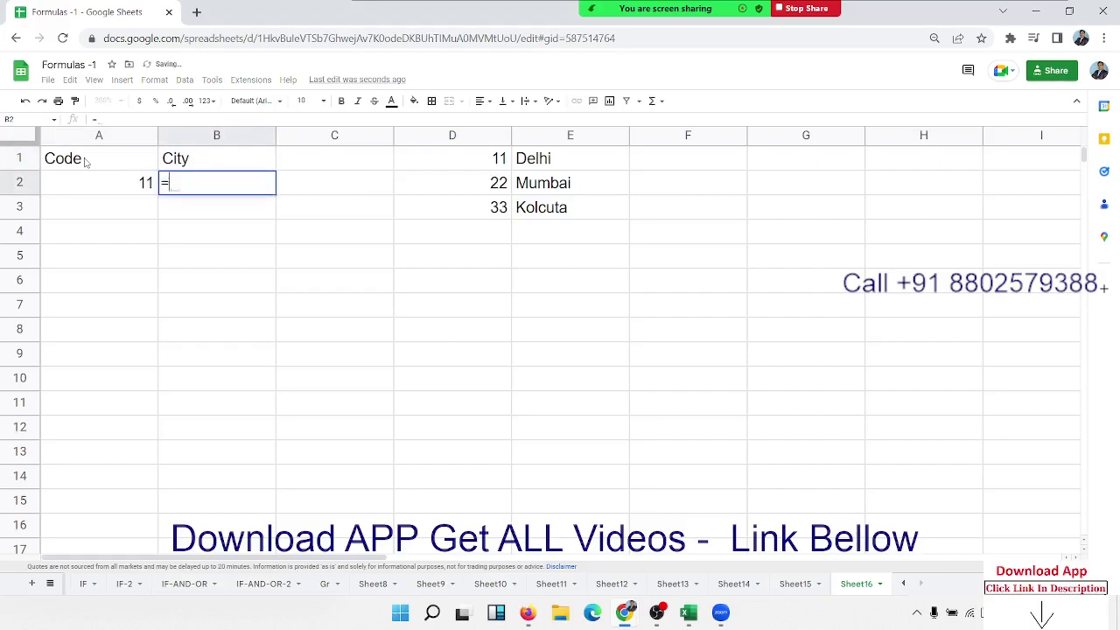
pyautogui.write('VLOOKUP(')
pyautogui.click(87, 183)
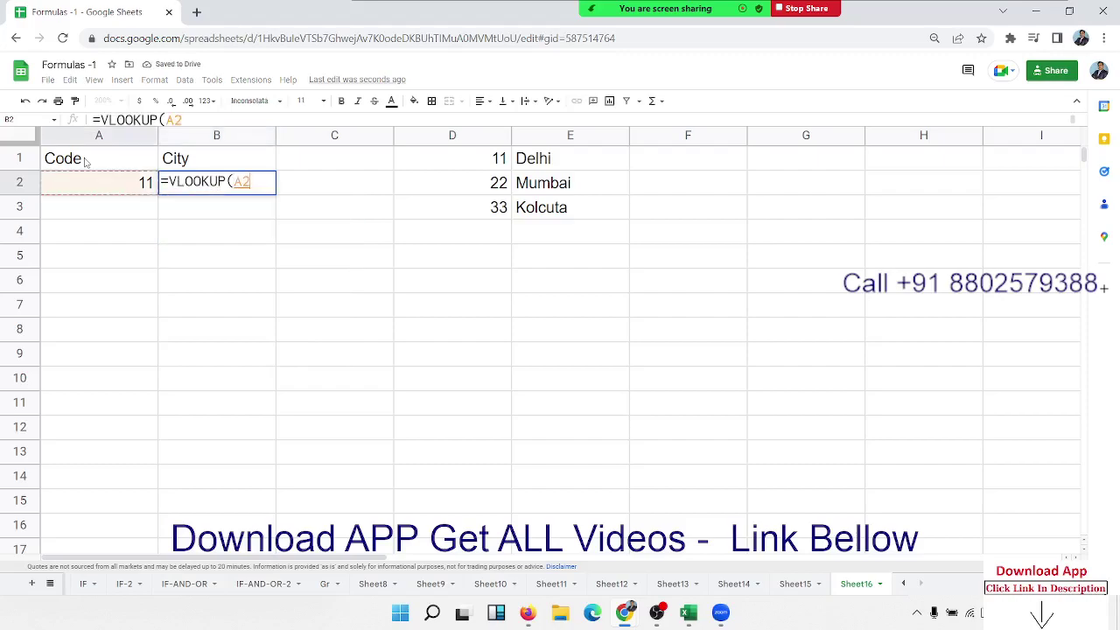
pyautogui.write(',')
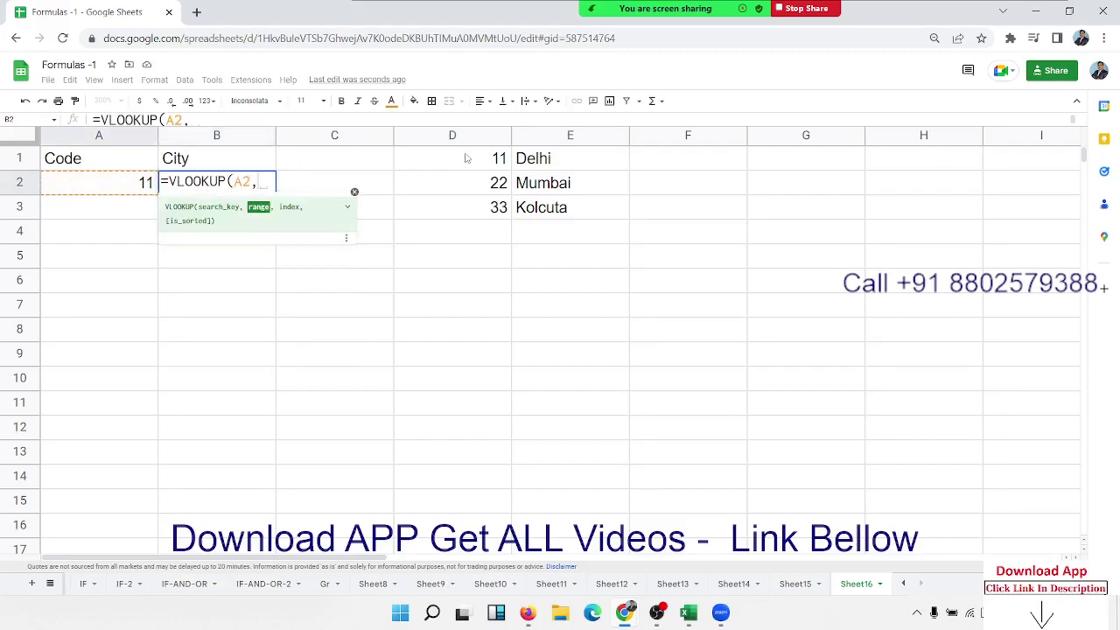
pyautogui.moveTo(465, 157); pyautogui.dragTo(570, 210)
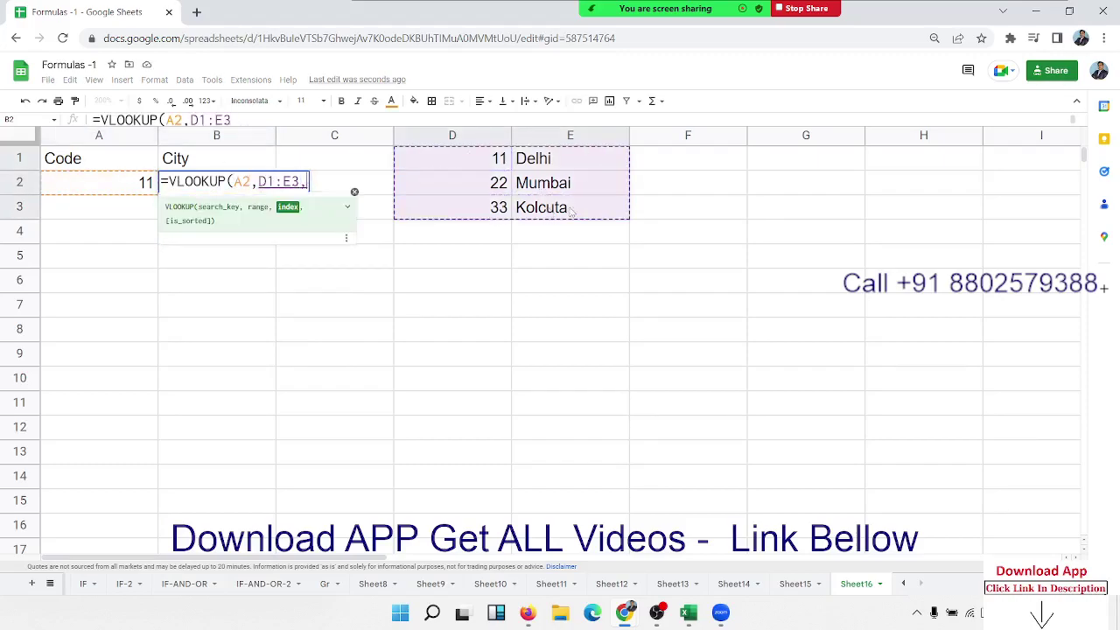
pyautogui.write(',2,')
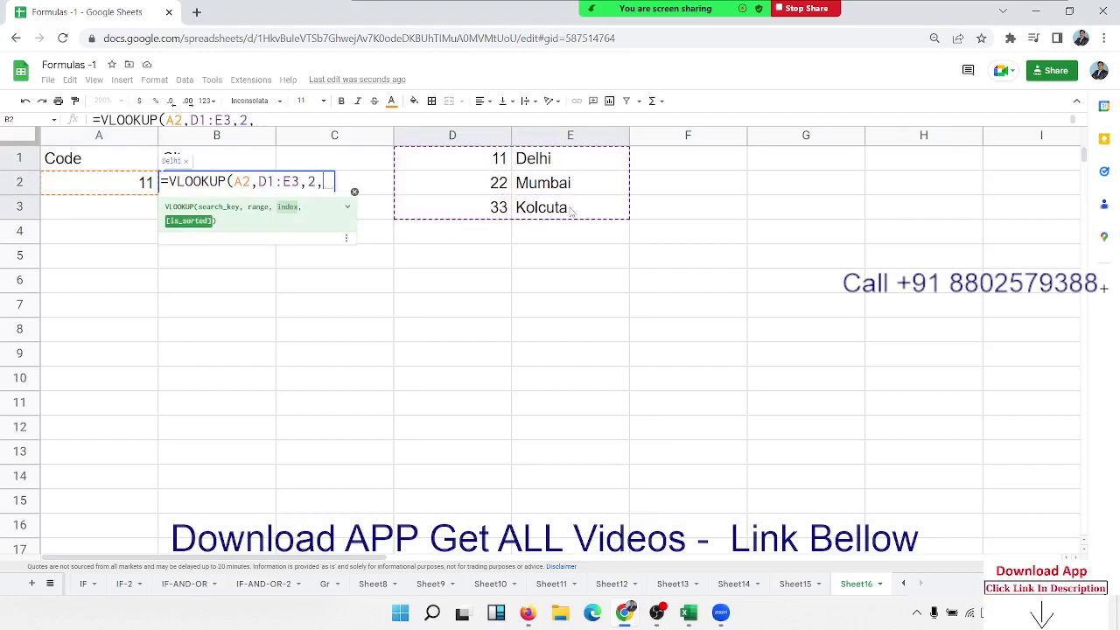
pyautogui.write('0')
pyautogui.press('Return')
pyautogui.press('Up')
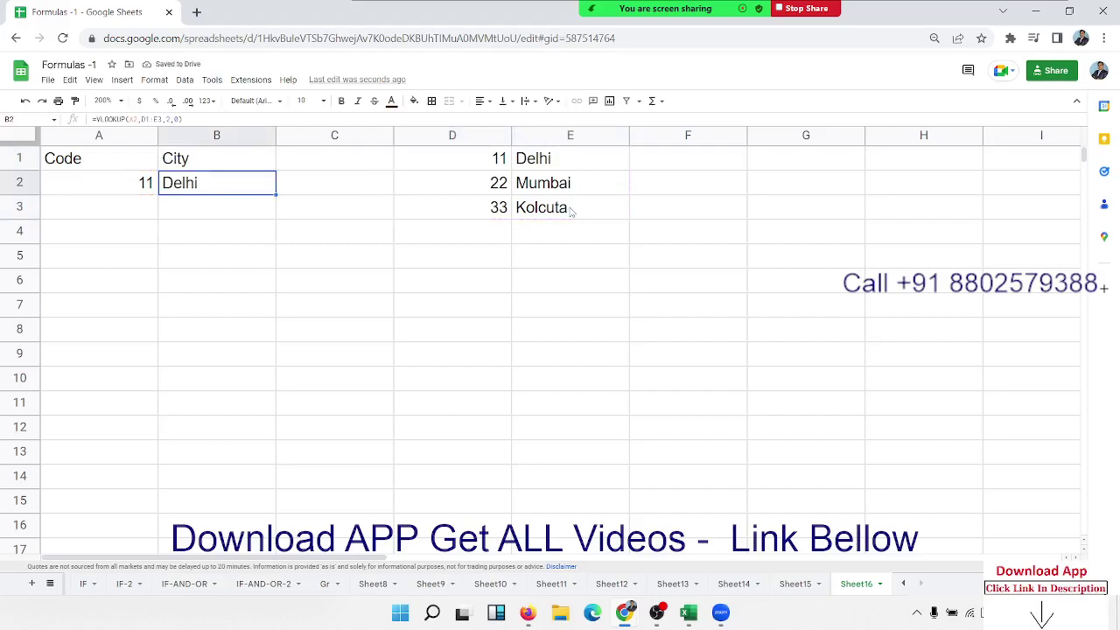
pyautogui.press('Down')
# - Enter code 22 in A3
pyautogui.press('Left')
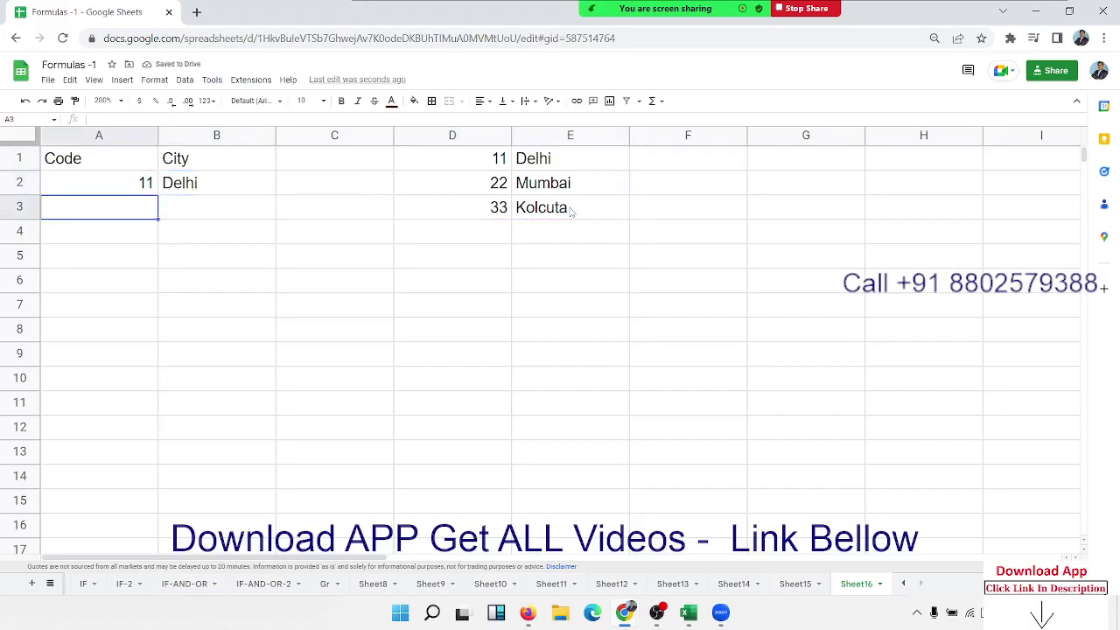
pyautogui.write('22')
pyautogui.press('Return')
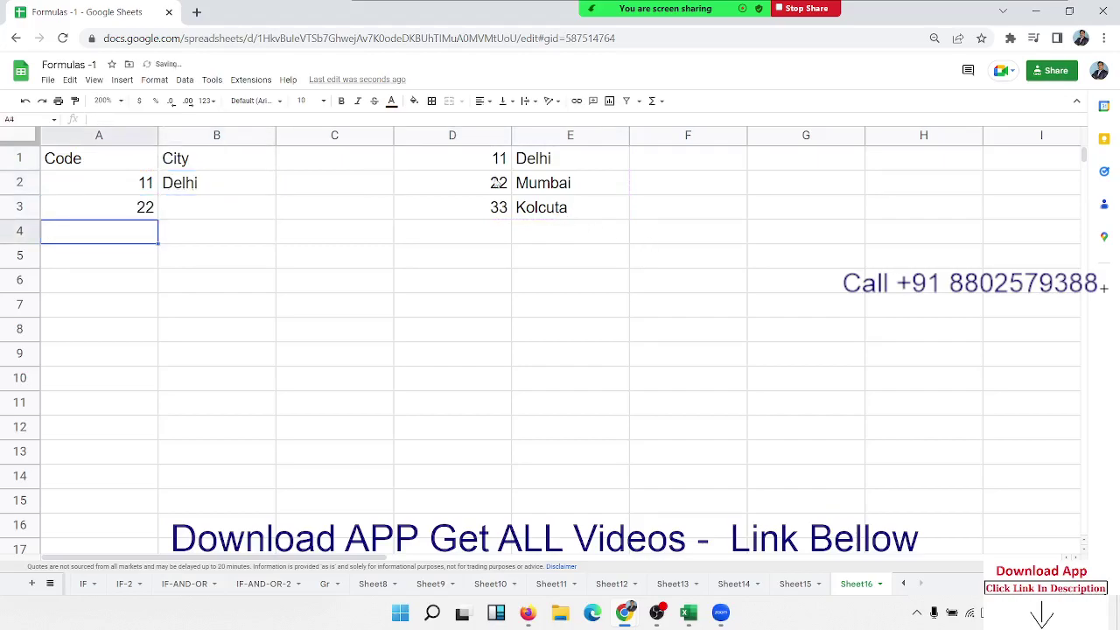
# - Fill B3 with the suggested =VLOOKUP(A3,D2:E4,2,0) and select its D2:E4 reference
pyautogui.moveTo(487, 163); pyautogui.dragTo(530, 203)
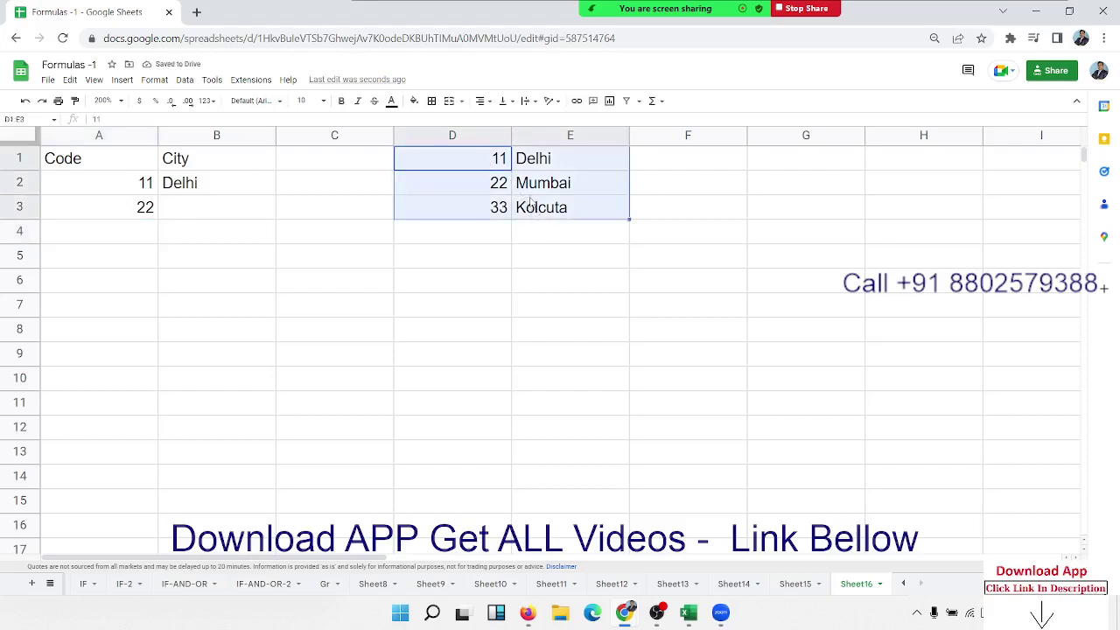
pyautogui.click(207, 206)
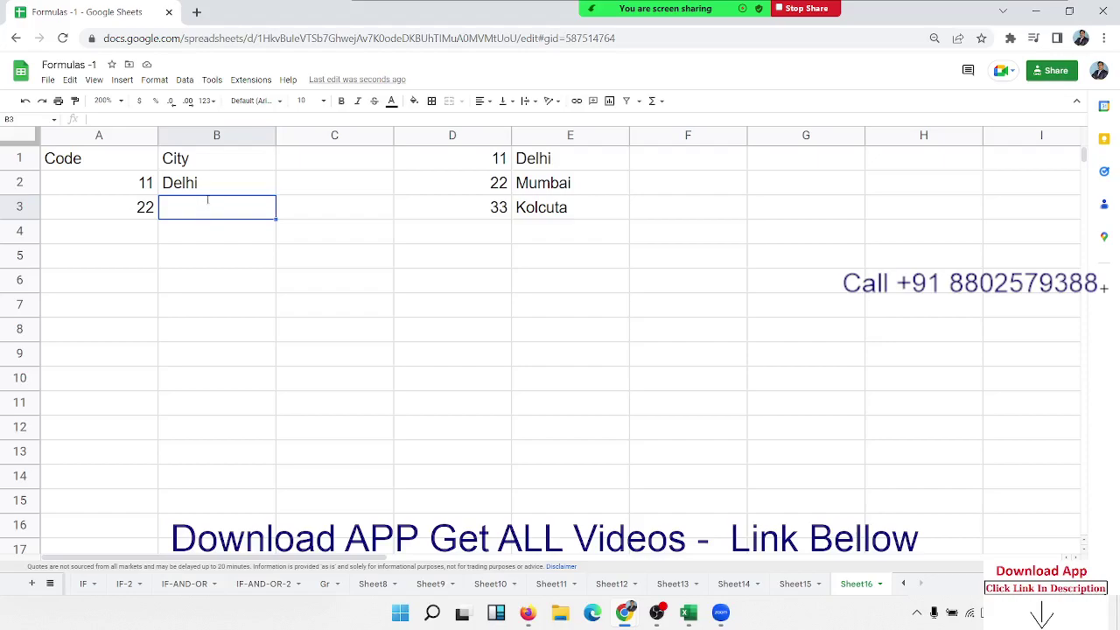
pyautogui.write('=v')
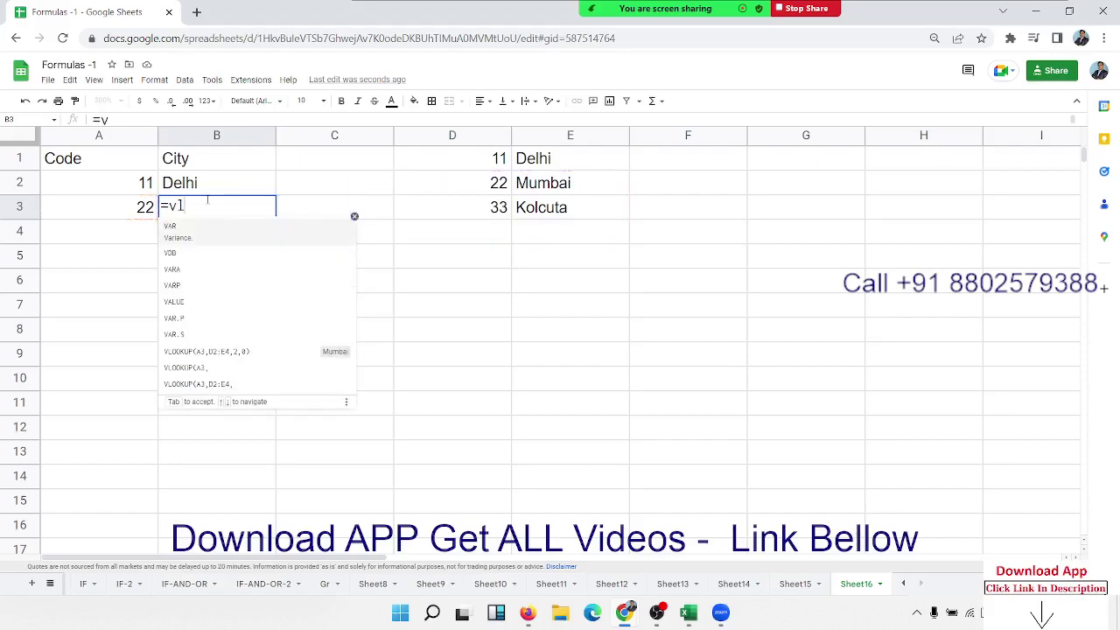
pyautogui.write('l')
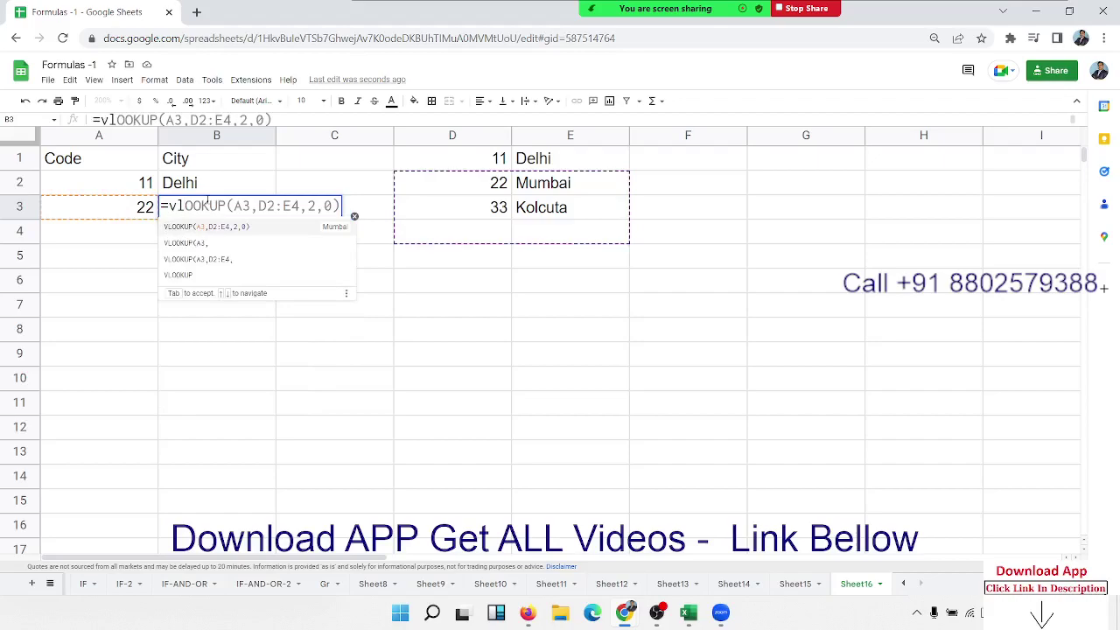
pyautogui.press('Tab')
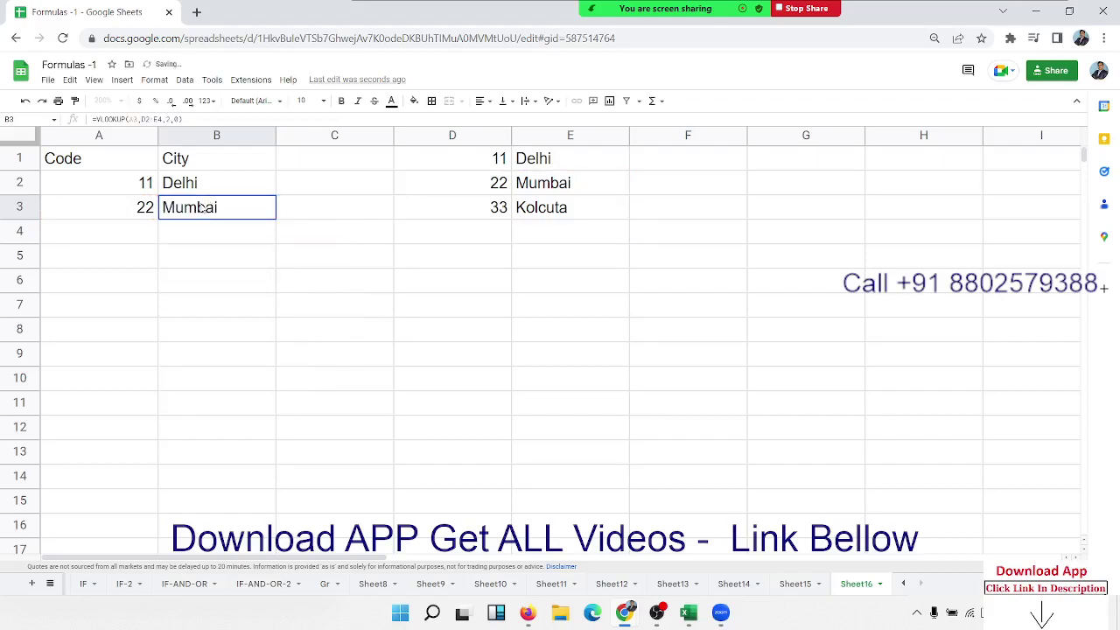
pyautogui.doubleClick(201, 211)
pyautogui.moveTo(257, 206); pyautogui.dragTo(301, 207)
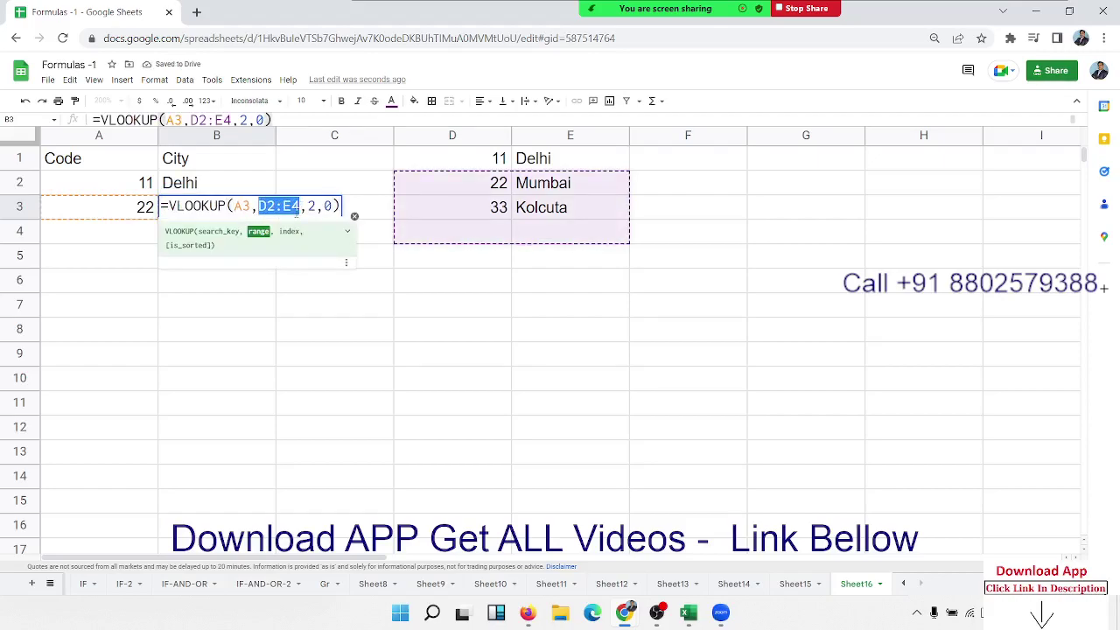
# - Replace B3's range with the inline array {11,"Delhi";22,"Mumbai";33,"Kolcuta"}, still returning Mumbai
pyautogui.write('{1')
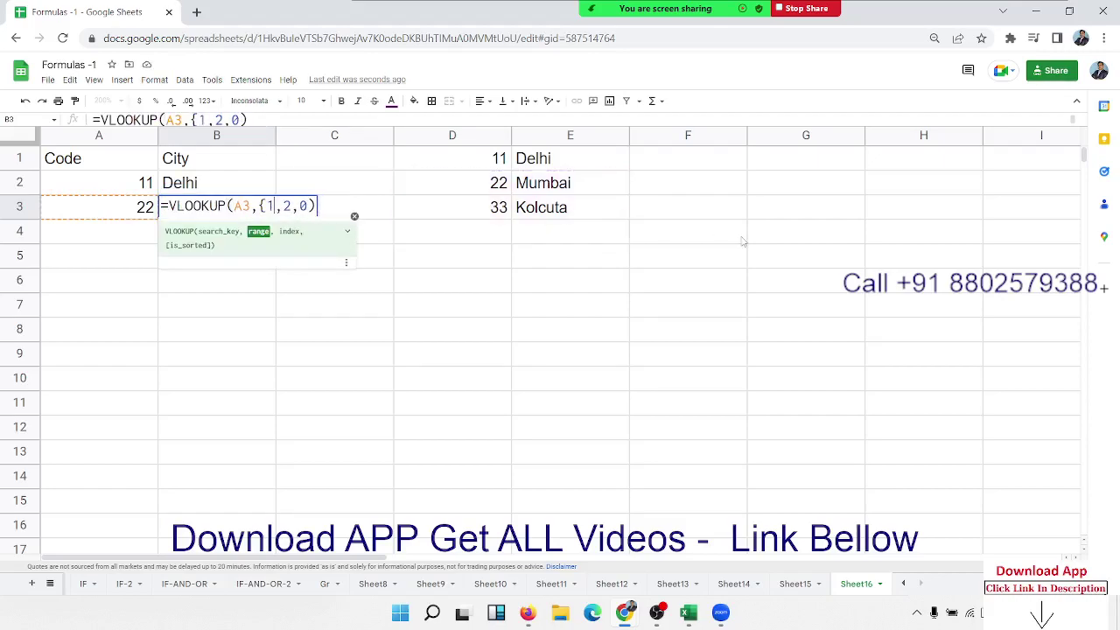
pyautogui.write('1,"D')
pyautogui.write('elhi"')
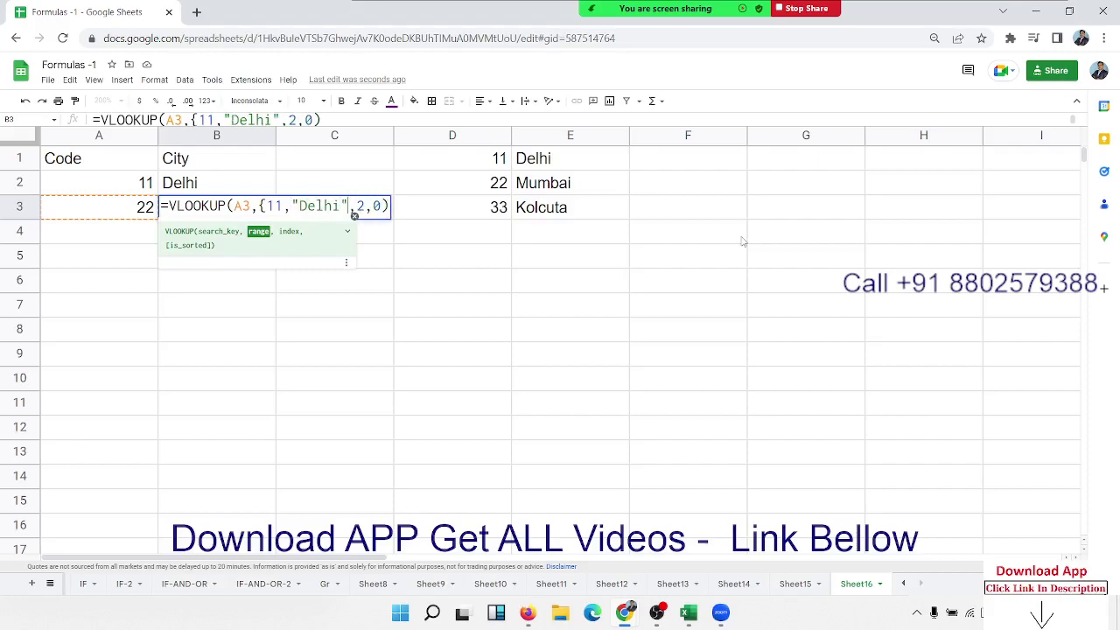
pyautogui.write(';')
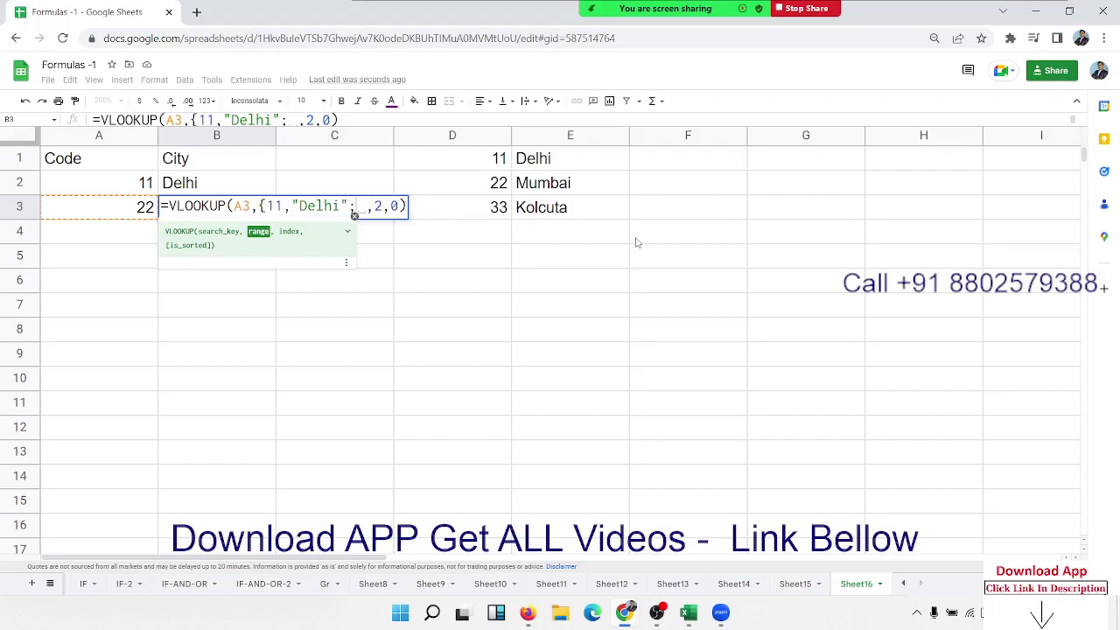
pyautogui.write('22')
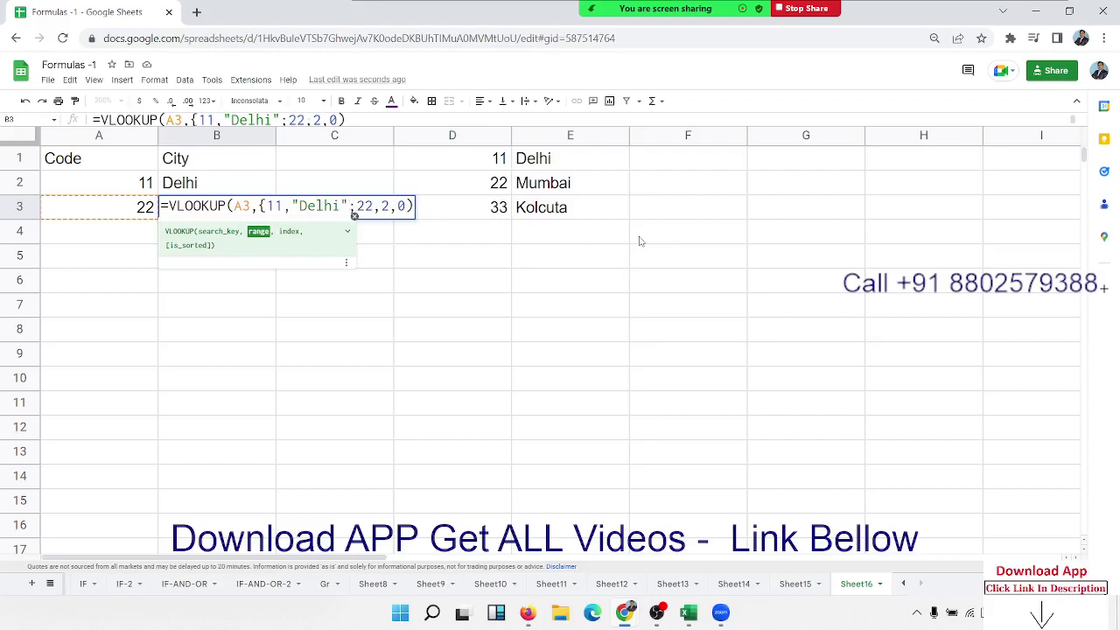
pyautogui.write(',"Mum')
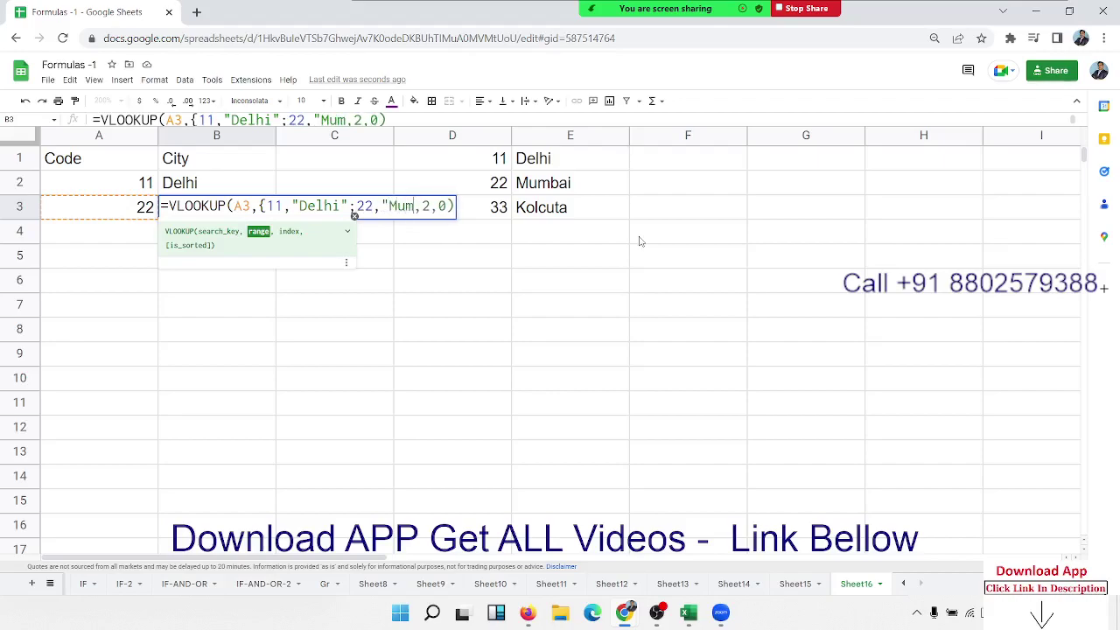
pyautogui.write('bai')
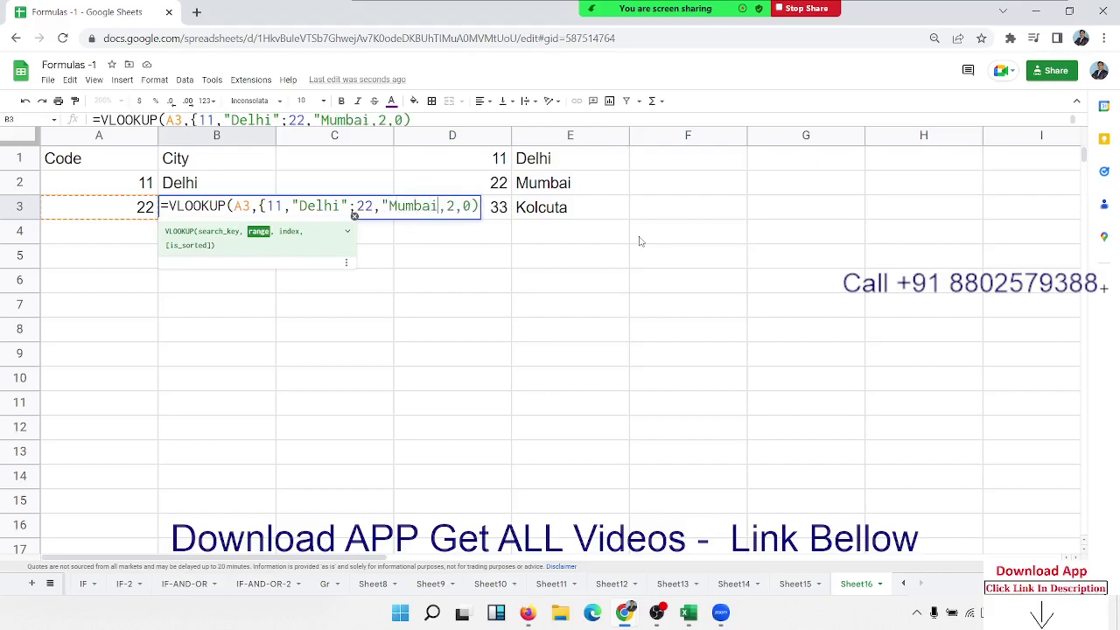
pyautogui.write('"')
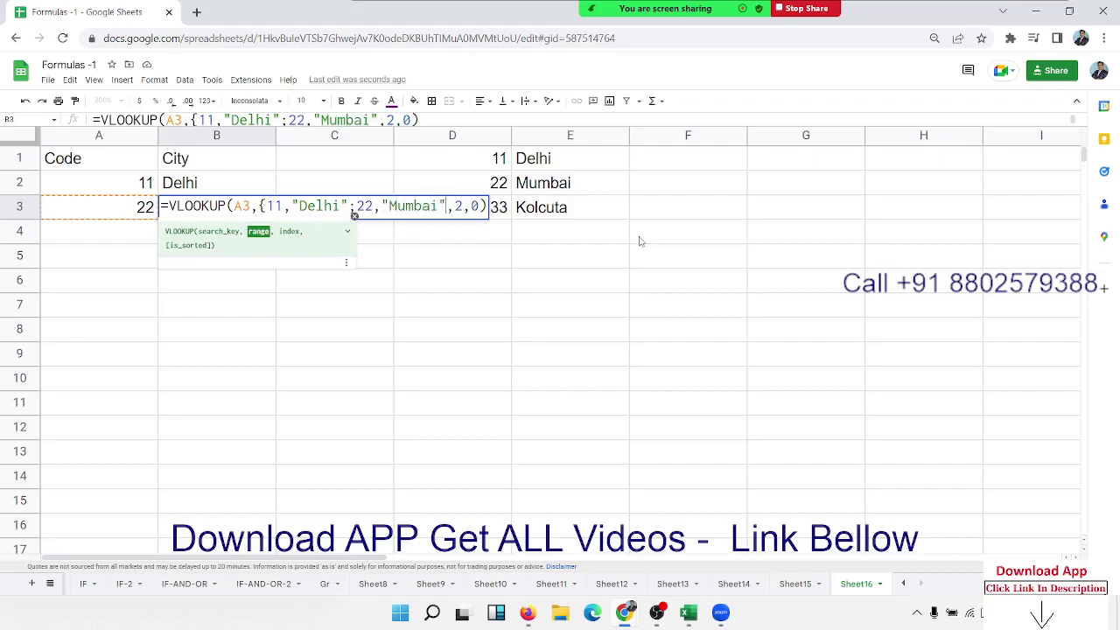
pyautogui.write(';33')
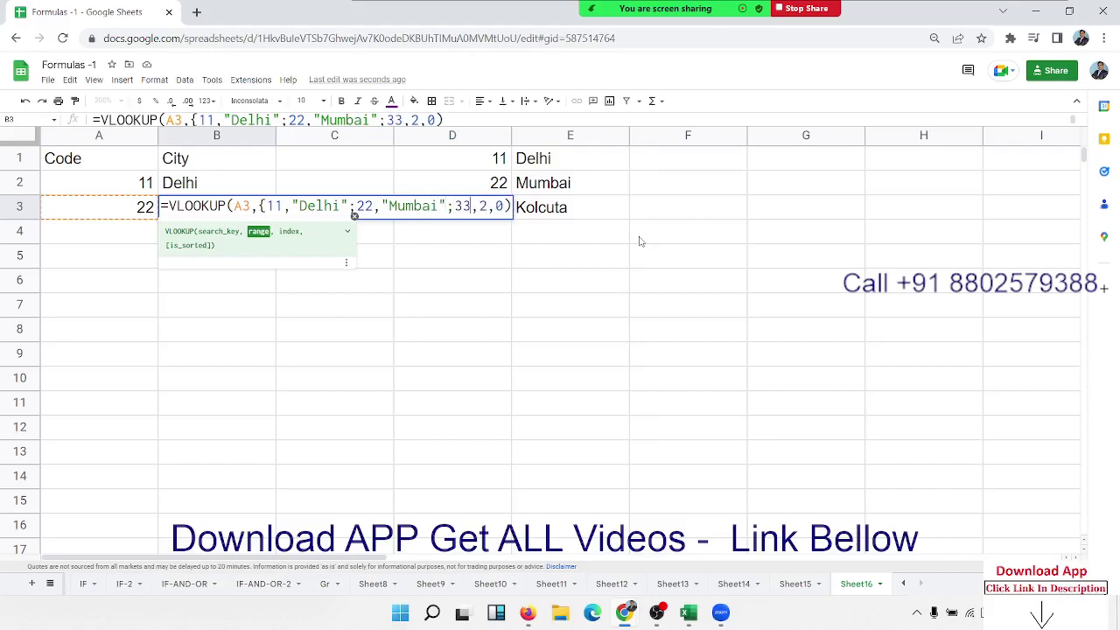
pyautogui.write(', ')
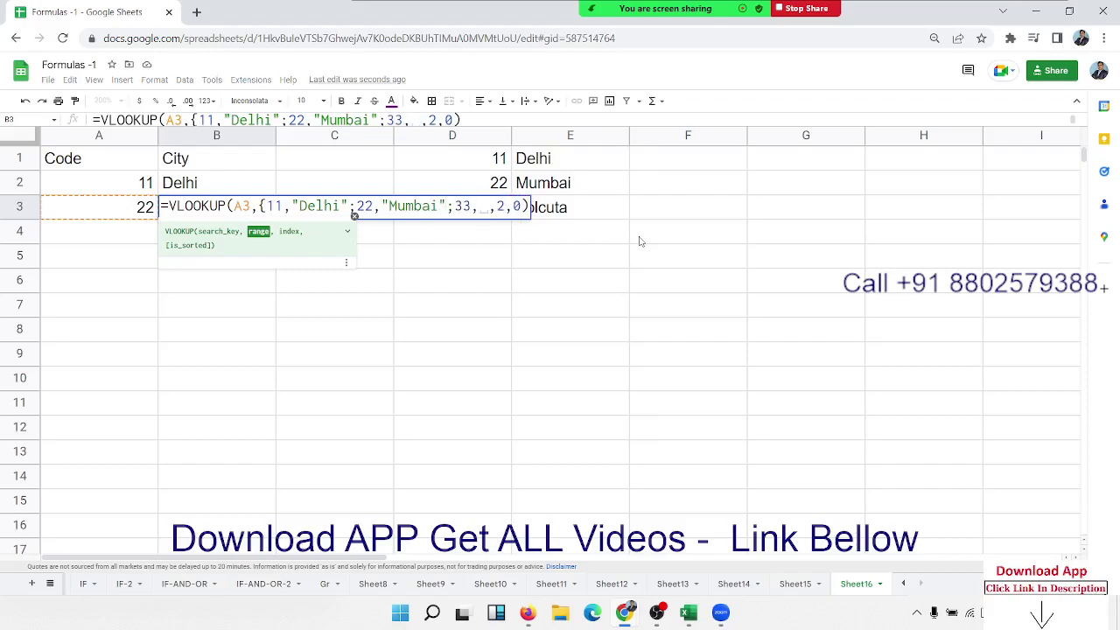
pyautogui.write('"K')
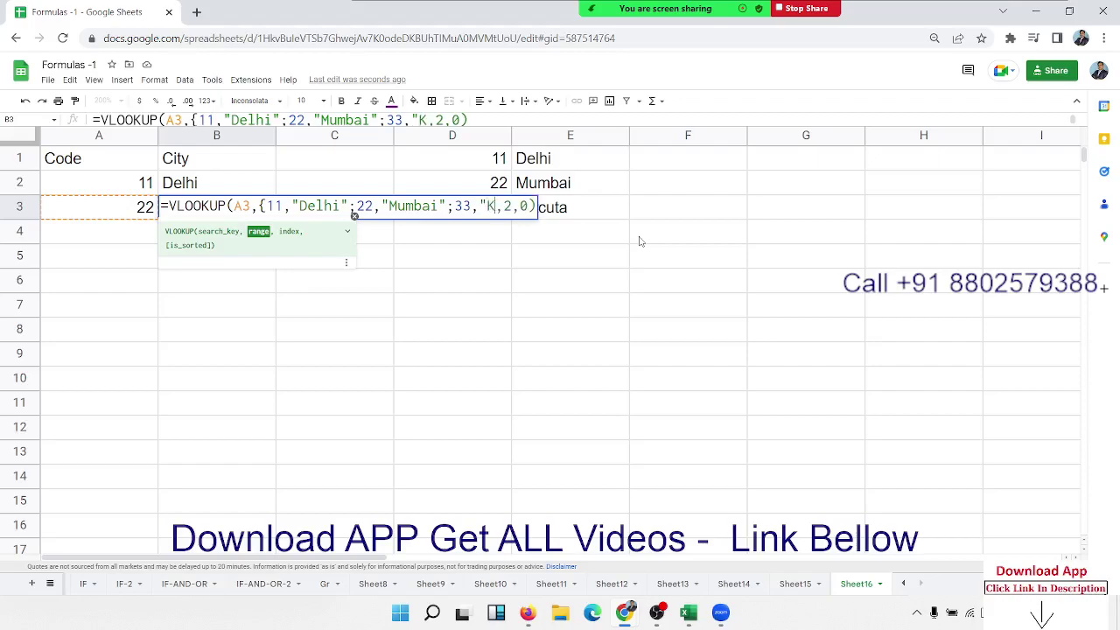
pyautogui.write('ol')
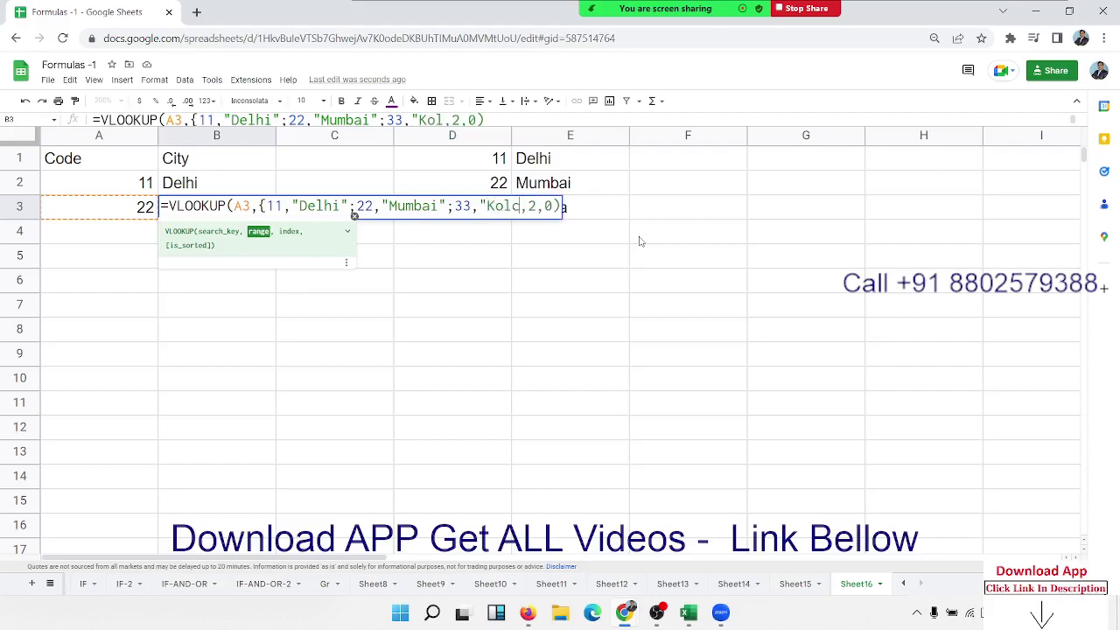
pyautogui.write('cuta"')
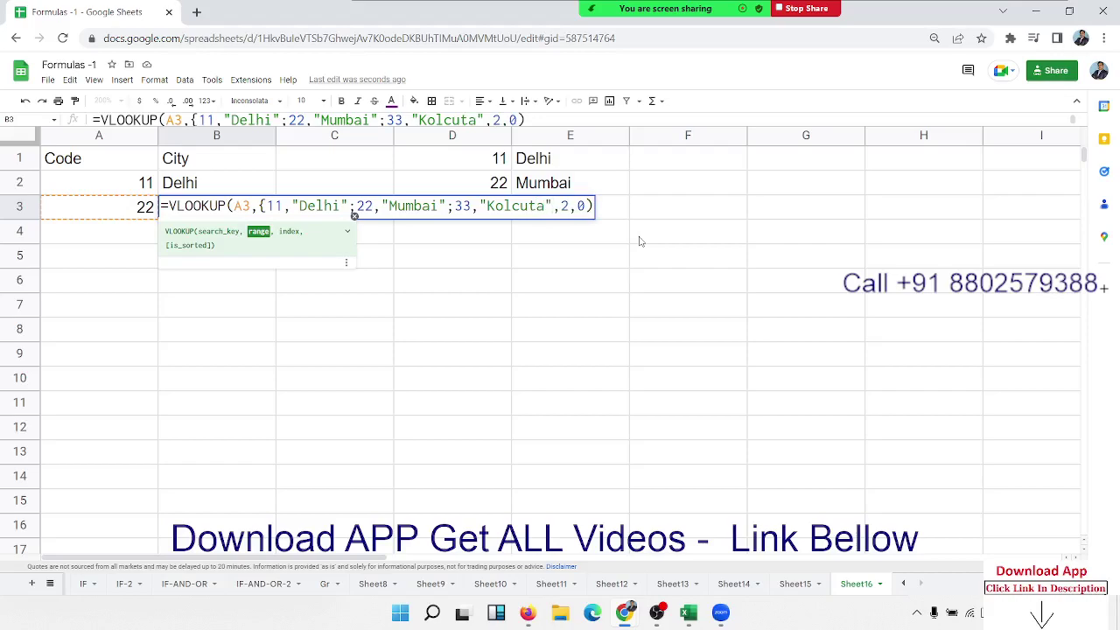
pyautogui.write('}')
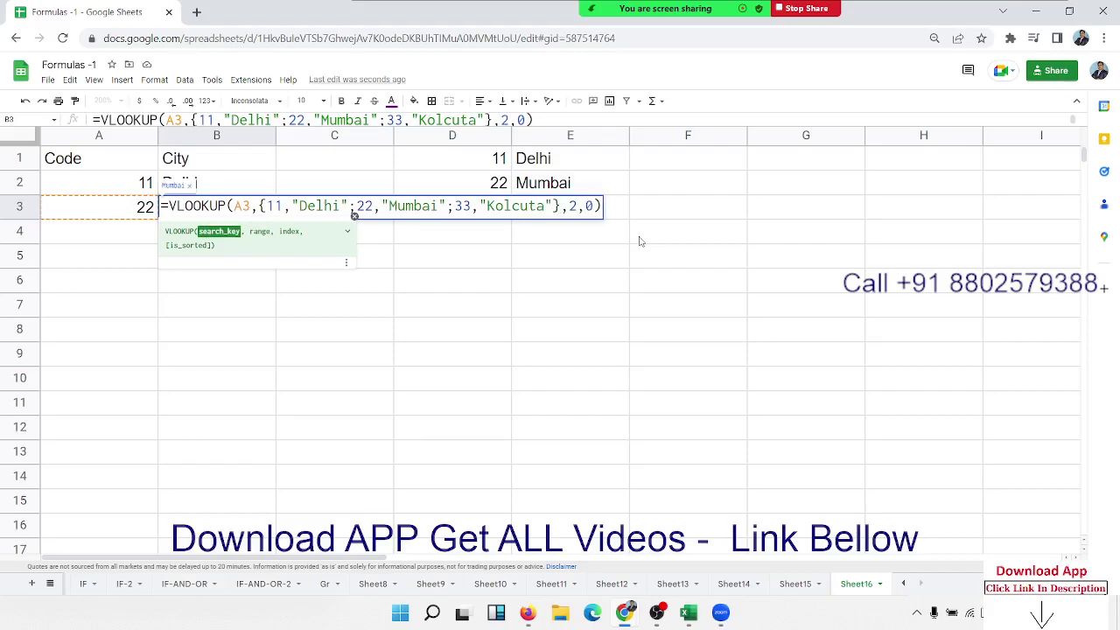
pyautogui.press('Return')
pyautogui.press('Up')
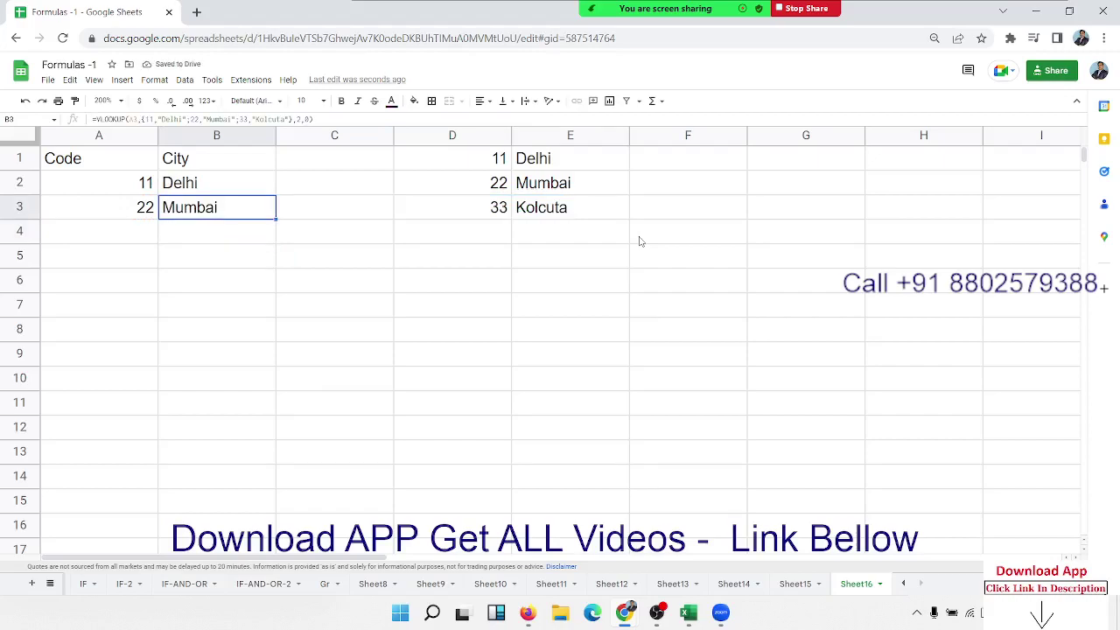
pyautogui.doubleClick(229, 215)
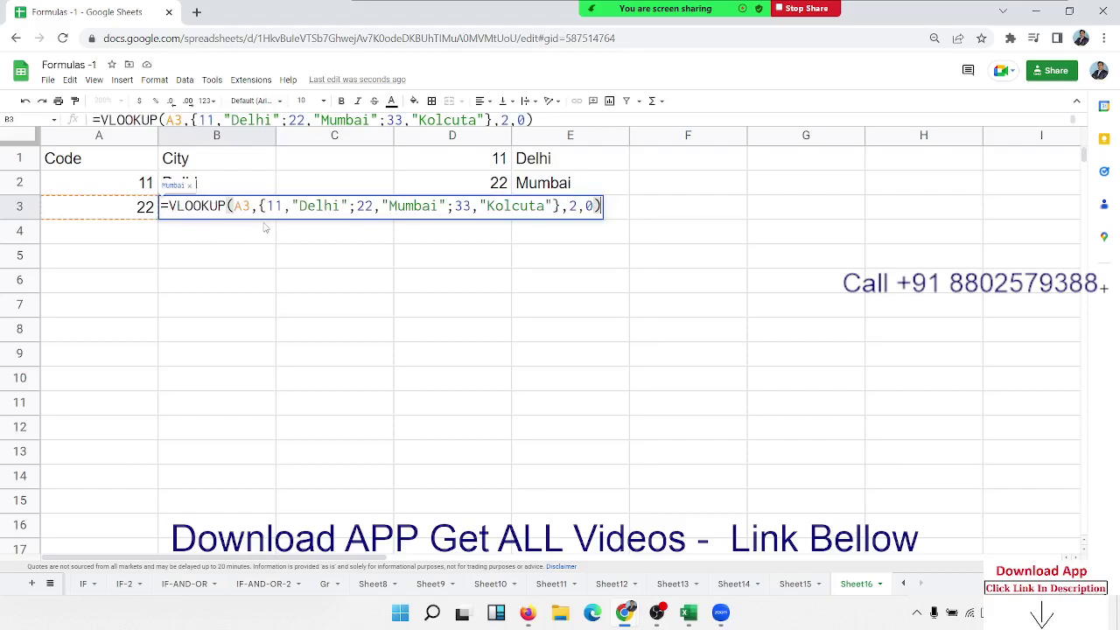
pyautogui.moveTo(260, 207); pyautogui.dragTo(560, 219)
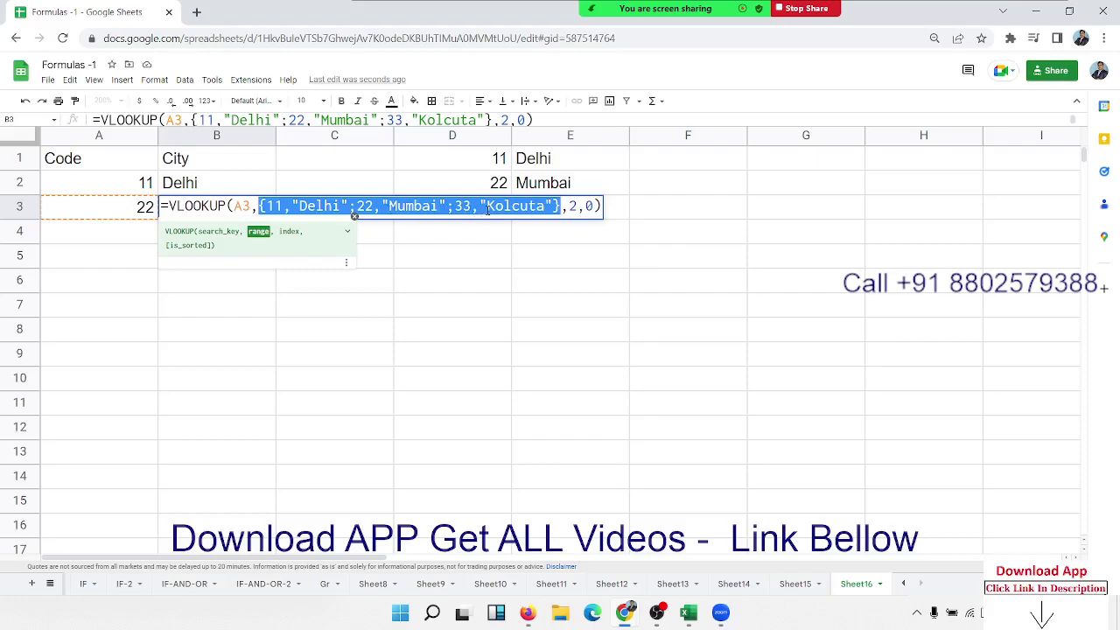
pyautogui.press('Escape')
# - Enter =ARRAYFORMULA(D1:E3) in D5 to output a copy of the table
pyautogui.click(452, 254)
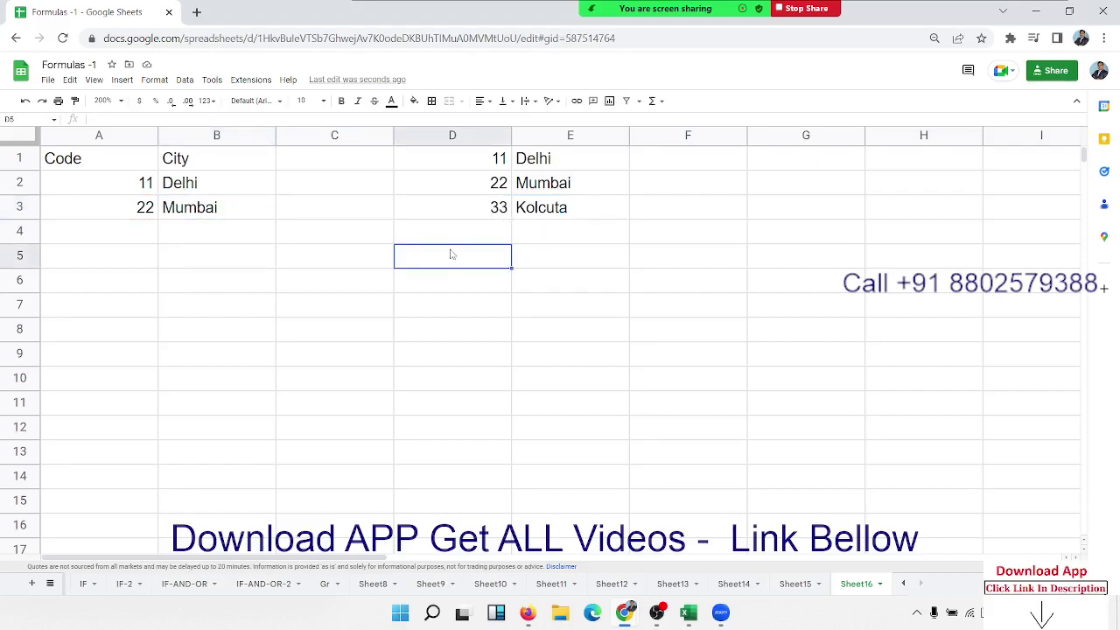
pyautogui.write('=')
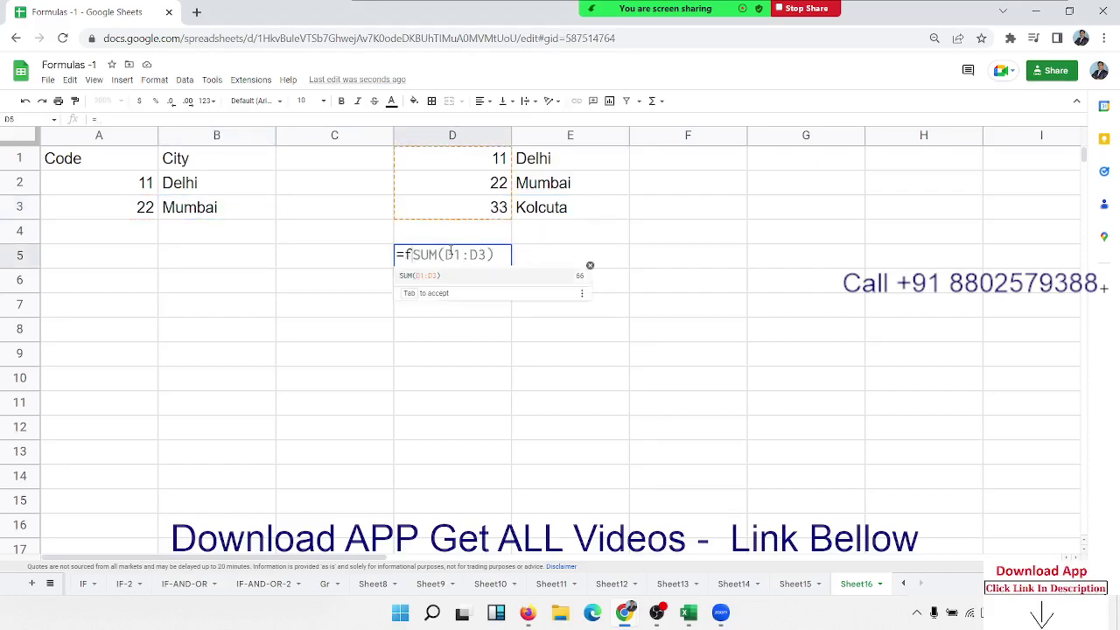
pyautogui.write('for')
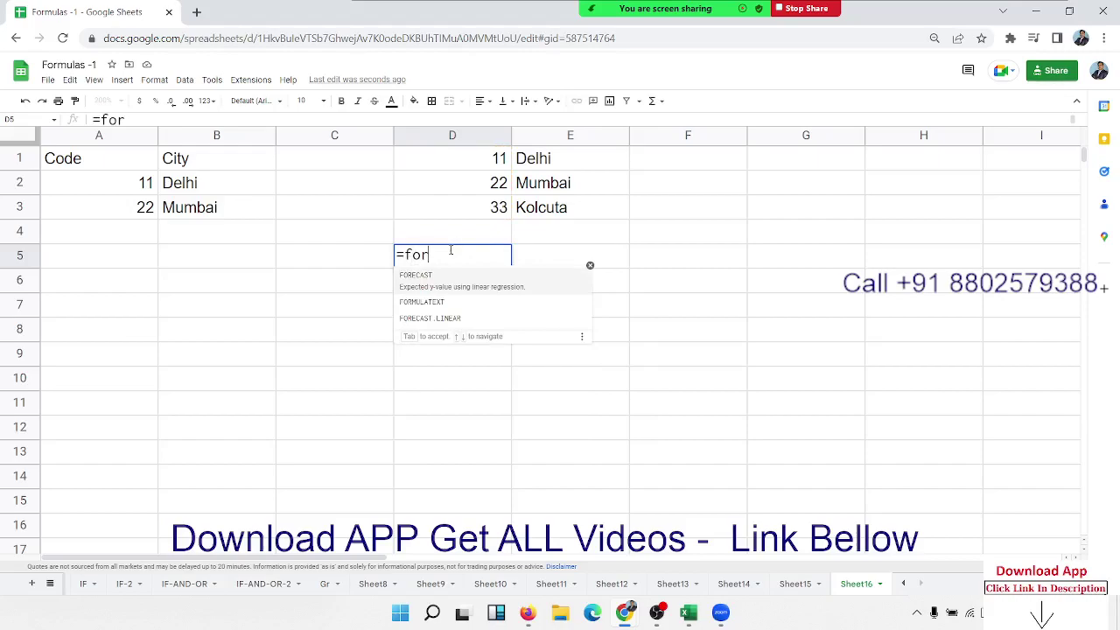
pyautogui.press('Down')
pyautogui.press('Down')
pyautogui.press('Up')
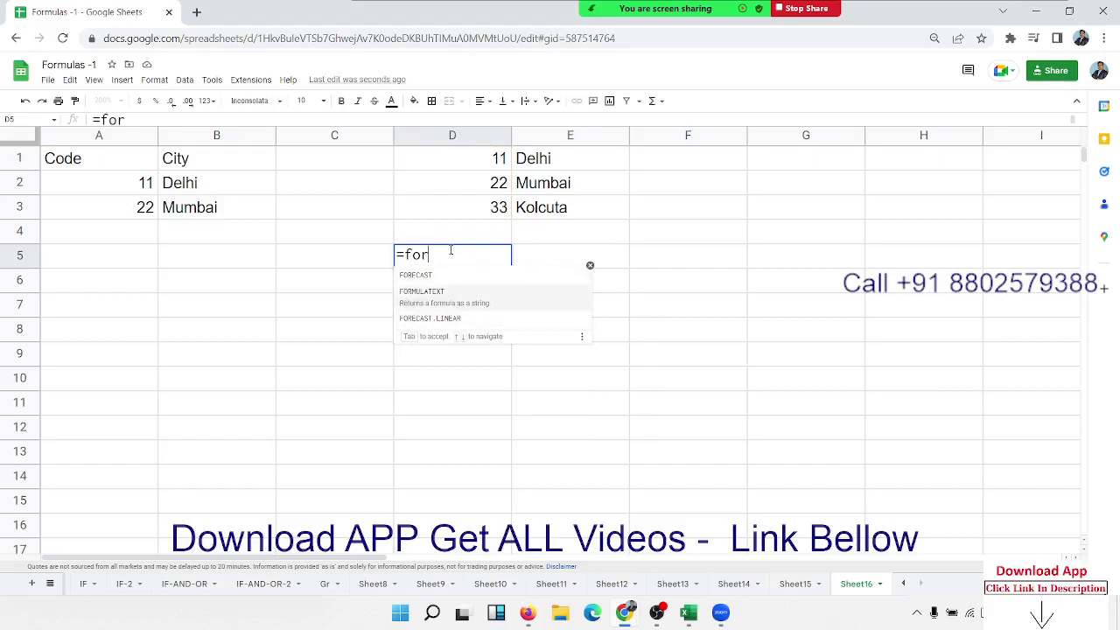
pyautogui.press('Up')
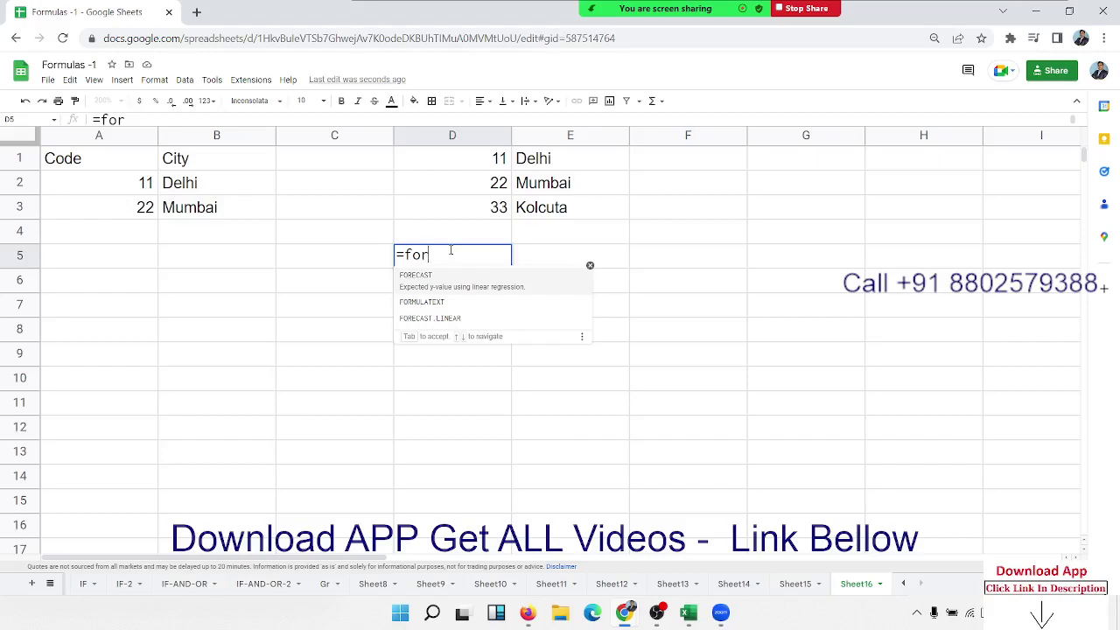
pyautogui.write('r')
pyautogui.press('BackSpace')
pyautogui.write('m')
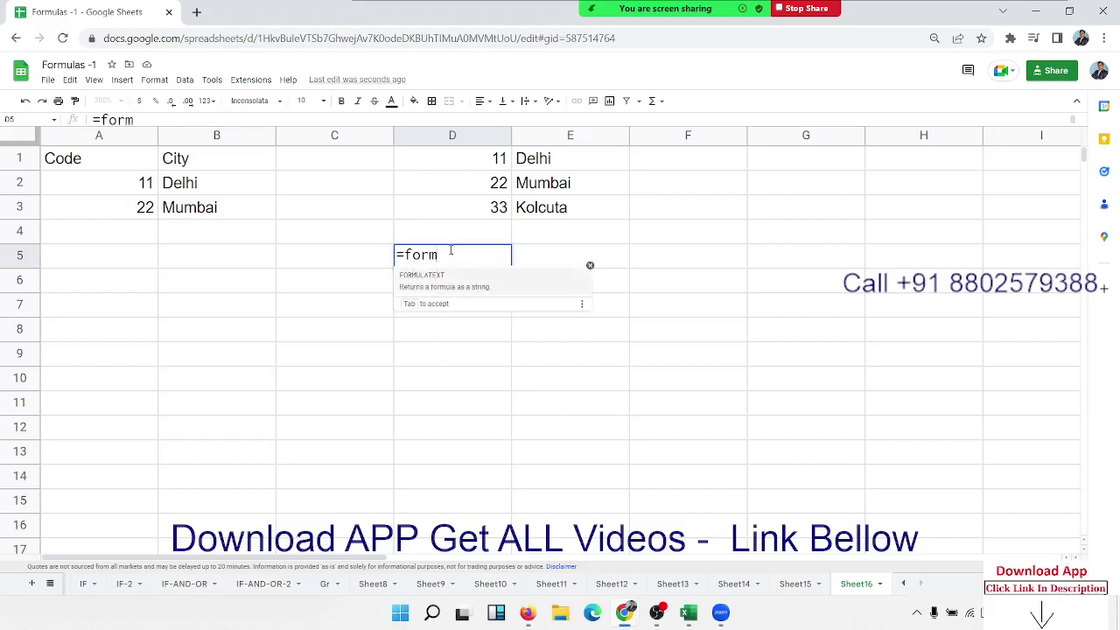
pyautogui.write('u')
pyautogui.press('BackSpace')
pyautogui.press('BackSpace')
pyautogui.press('BackSpace')
pyautogui.press('BackSpace')
pyautogui.press('BackSpace')
pyautogui.write('a')
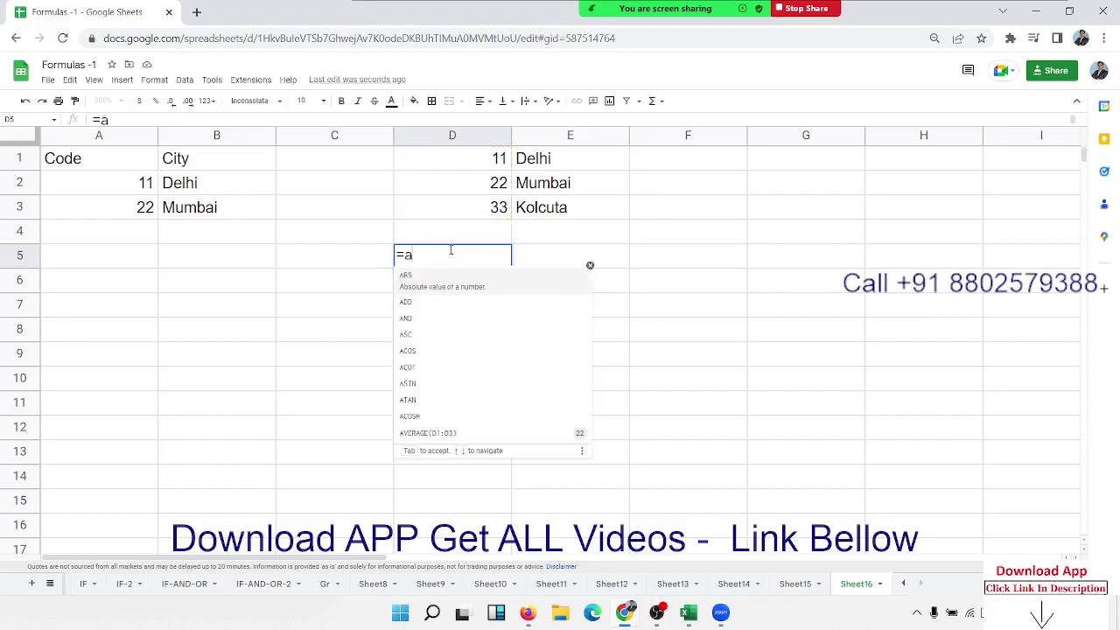
pyautogui.write('tt')
pyautogui.press('BackSpace')
pyautogui.press('BackSpace')
pyautogui.write('rr')
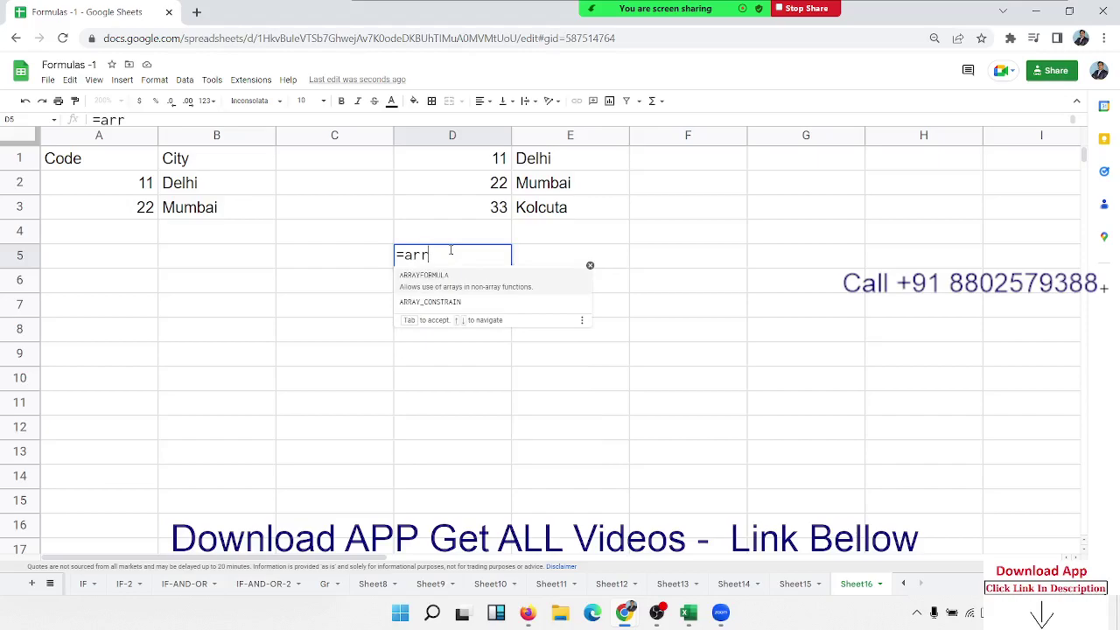
pyautogui.press('Tab')
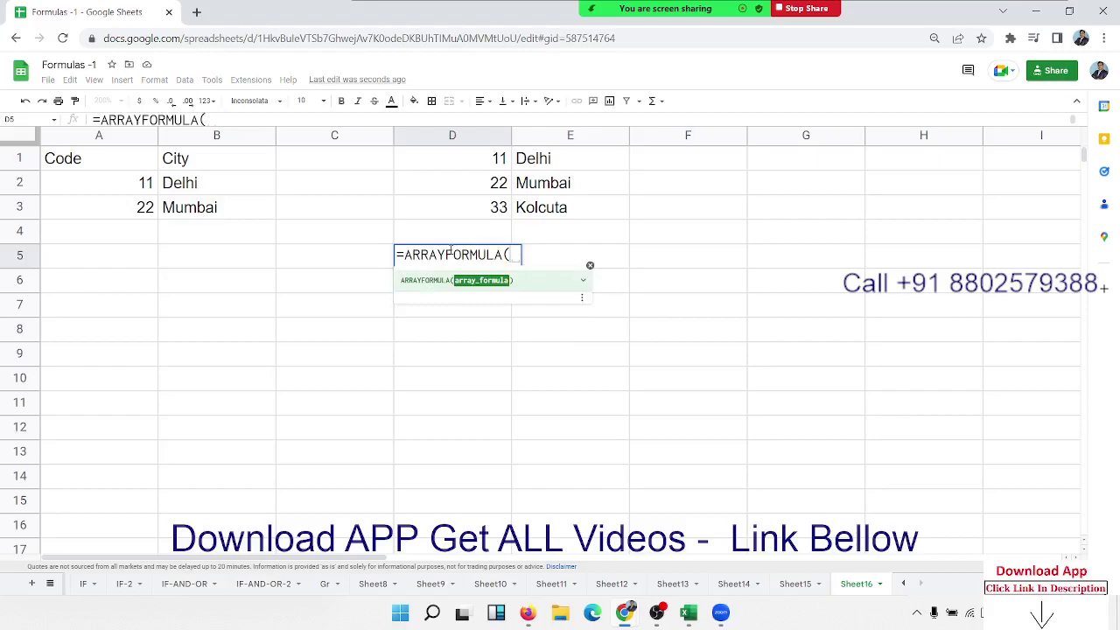
pyautogui.moveTo(488, 162); pyautogui.dragTo(552, 219)
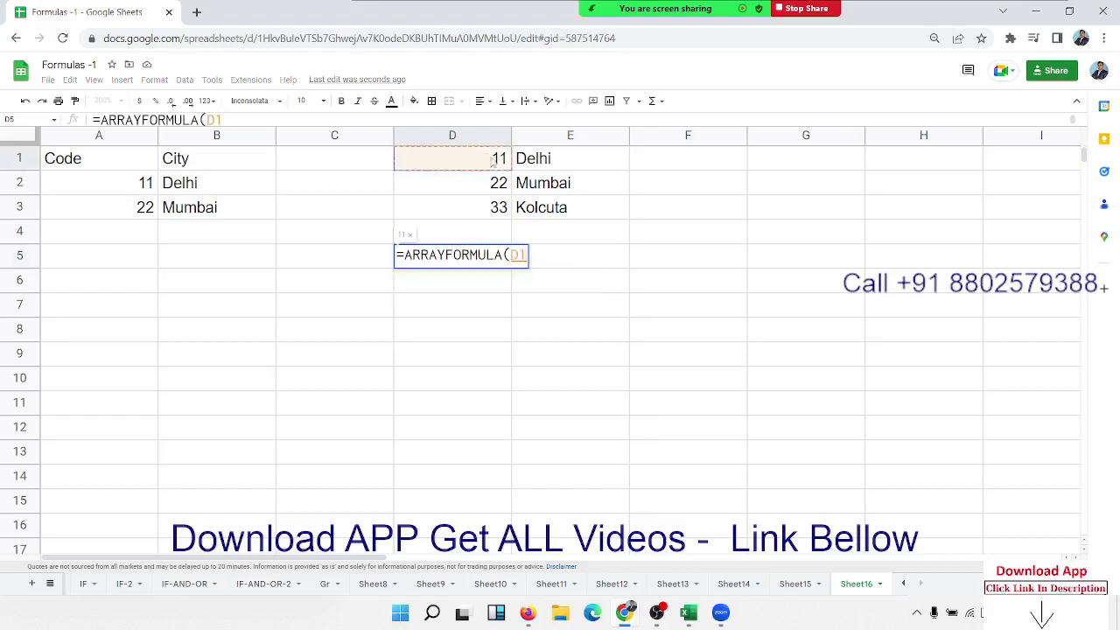
pyautogui.press('Return')
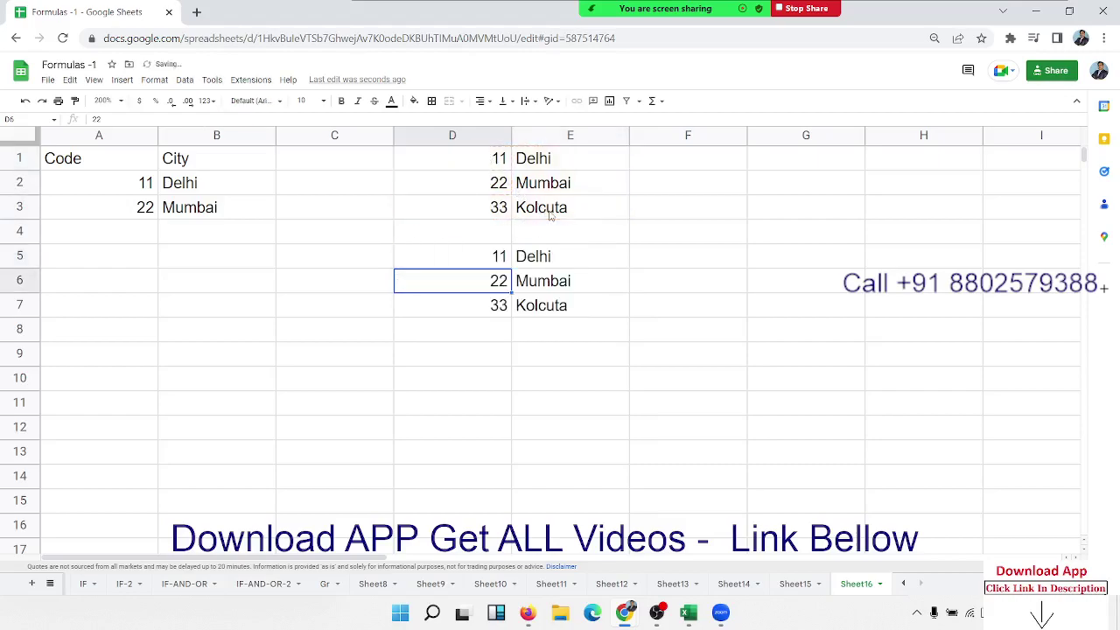
# - Delete the ARRAYFORMULA output below the table and copy D1:E4
pyautogui.press('Up')
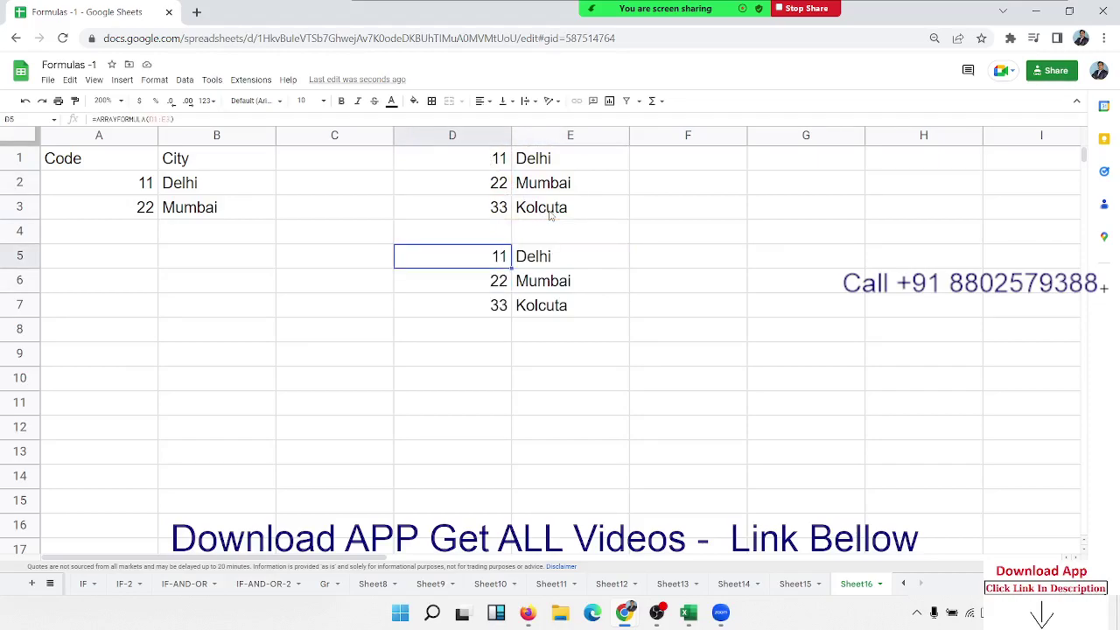
pyautogui.hotkey('shift', 'Right')
pyautogui.hotkey('shift', 'Down')
pyautogui.press('Delete')
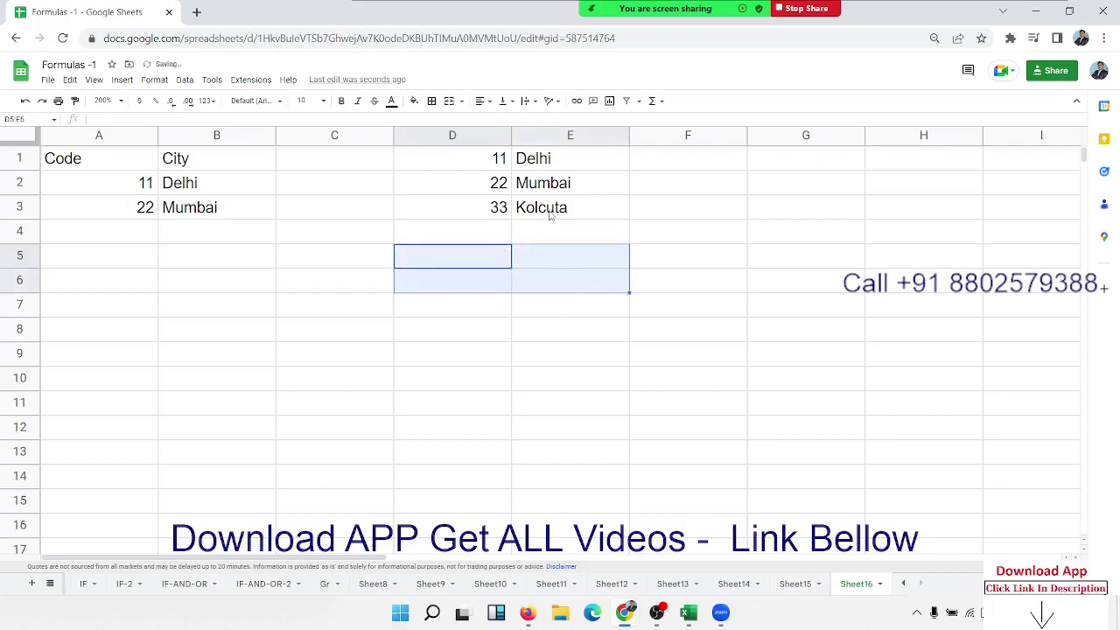
pyautogui.press('Down')
pyautogui.press('Down')
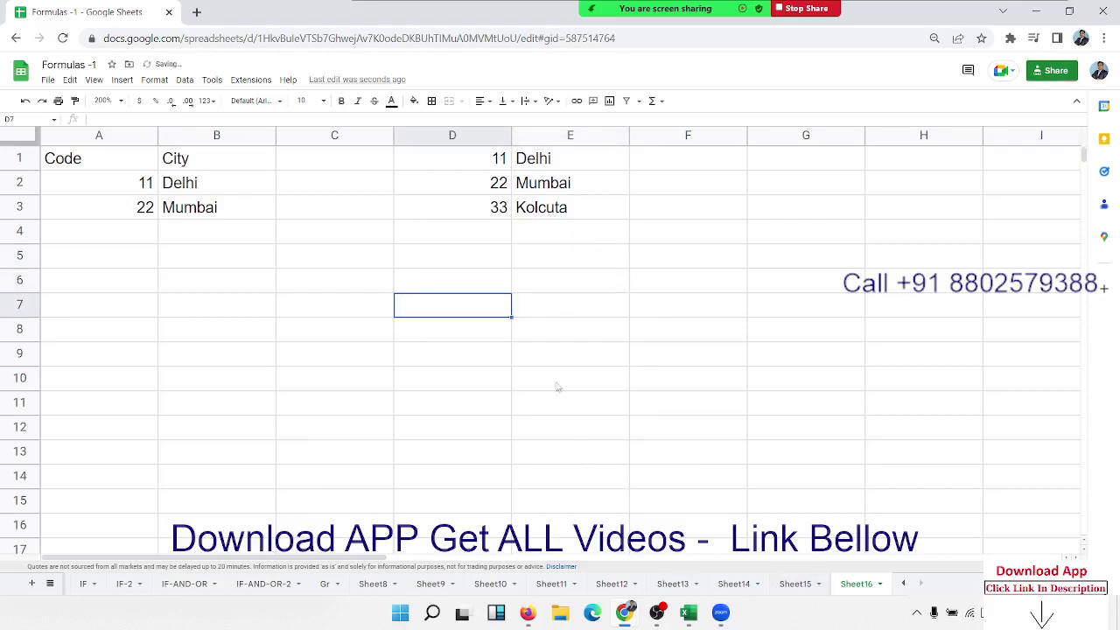
pyautogui.moveTo(496, 163); pyautogui.dragTo(569, 232)
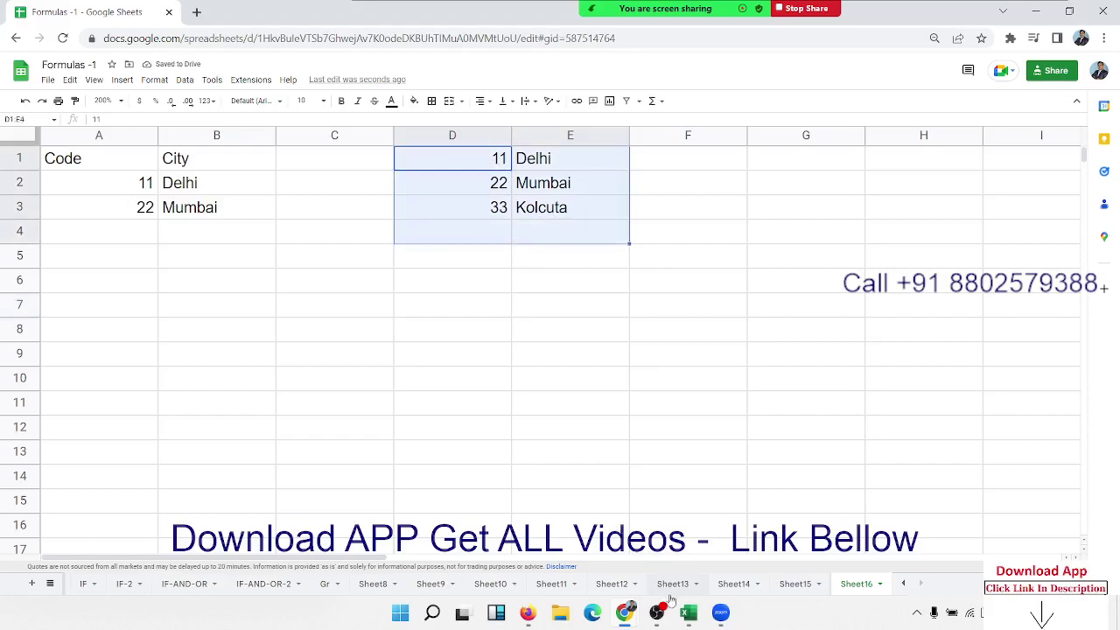
pyautogui.hotkey('ctrl', 'c')
# - Paste the code-city table into cell D6 of Excel's Book1
pyautogui.click(689, 615)
pyautogui.click(560, 550)
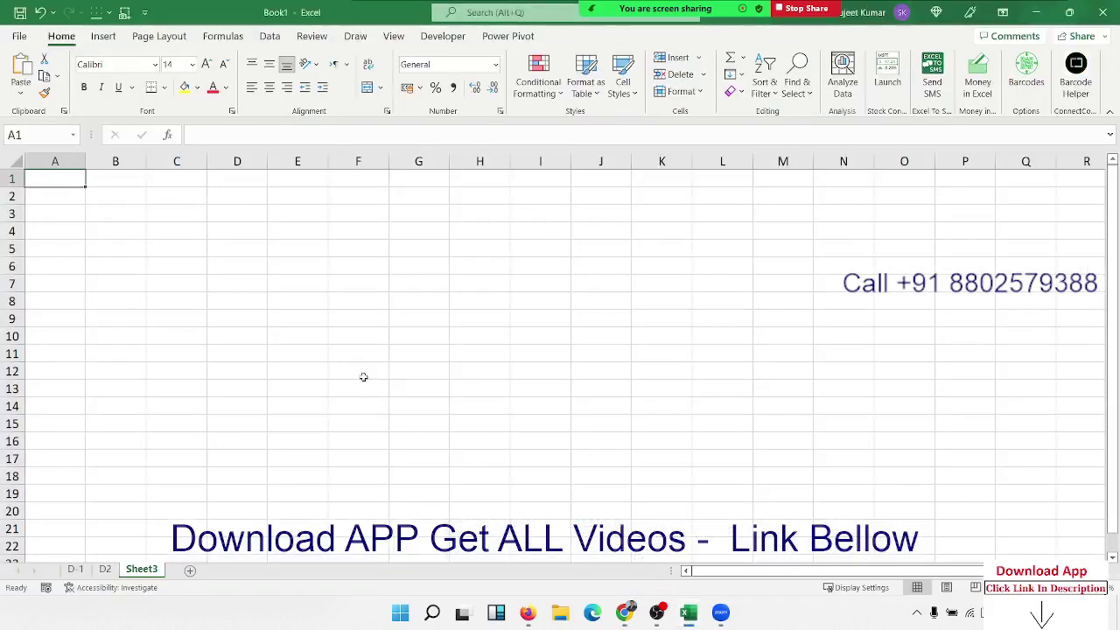
pyautogui.click(223, 267)
pyautogui.hotkey('ctrl', 'v')
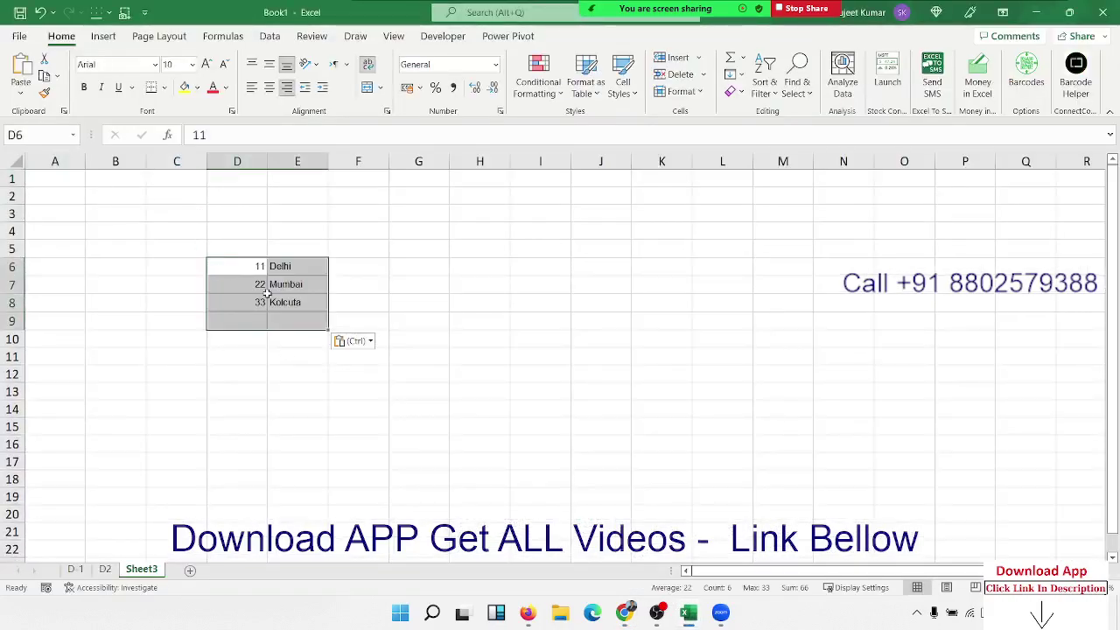
pyautogui.moveTo(258, 284); pyautogui.dragTo(289, 322)
# - Insert =ARRAYTOTEXT(D6:E8) into E10 from the Text function library
pyautogui.click(283, 345)
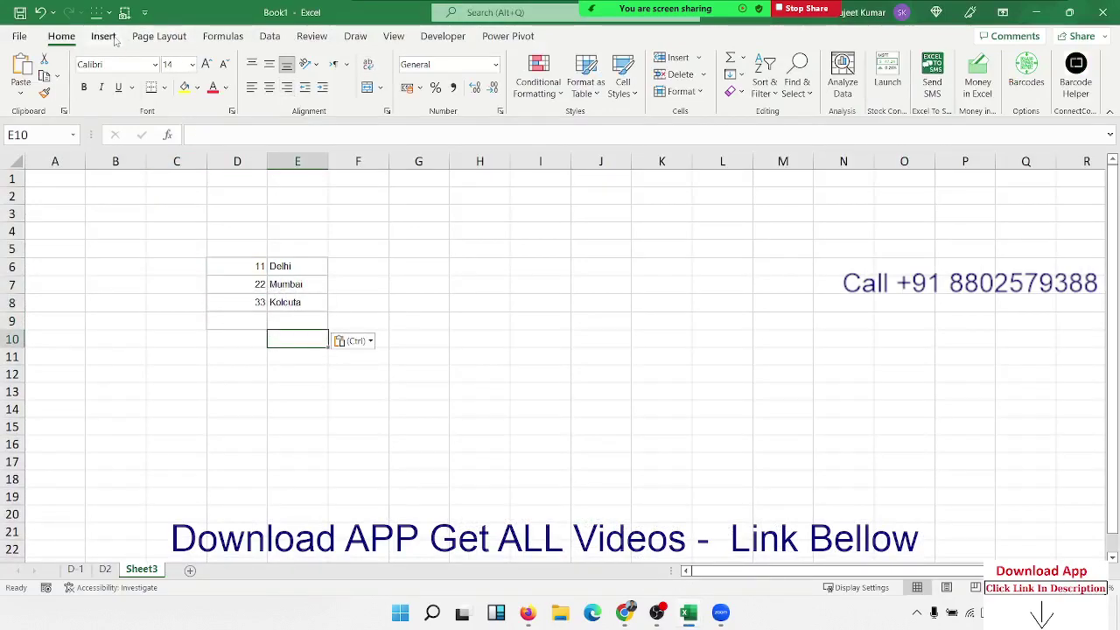
pyautogui.click(223, 35)
pyautogui.click(207, 77)
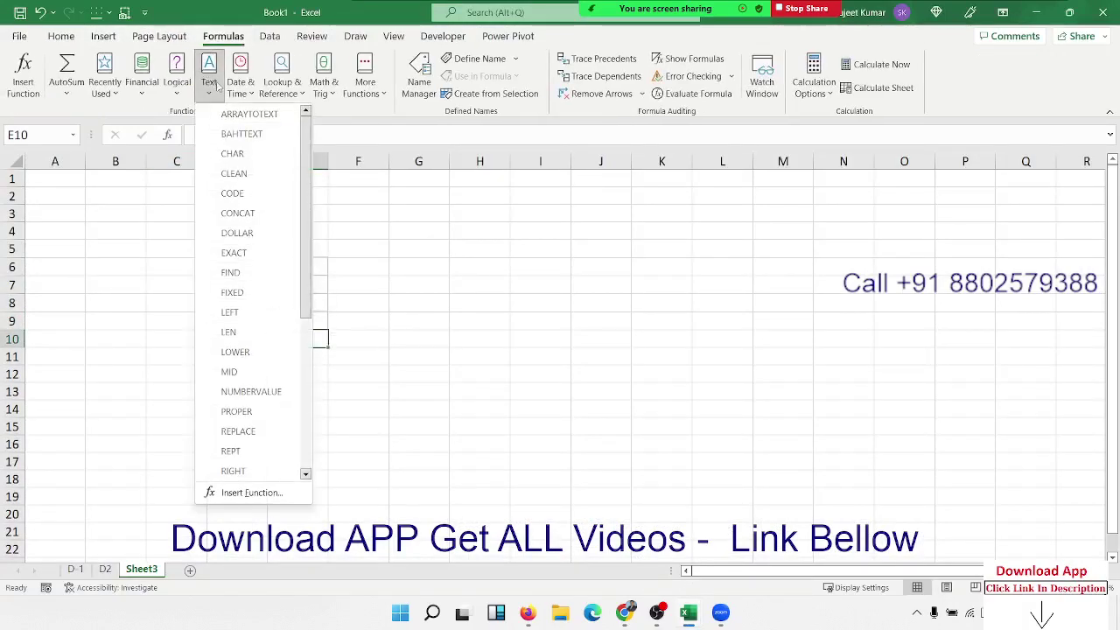
pyautogui.click(249, 115)
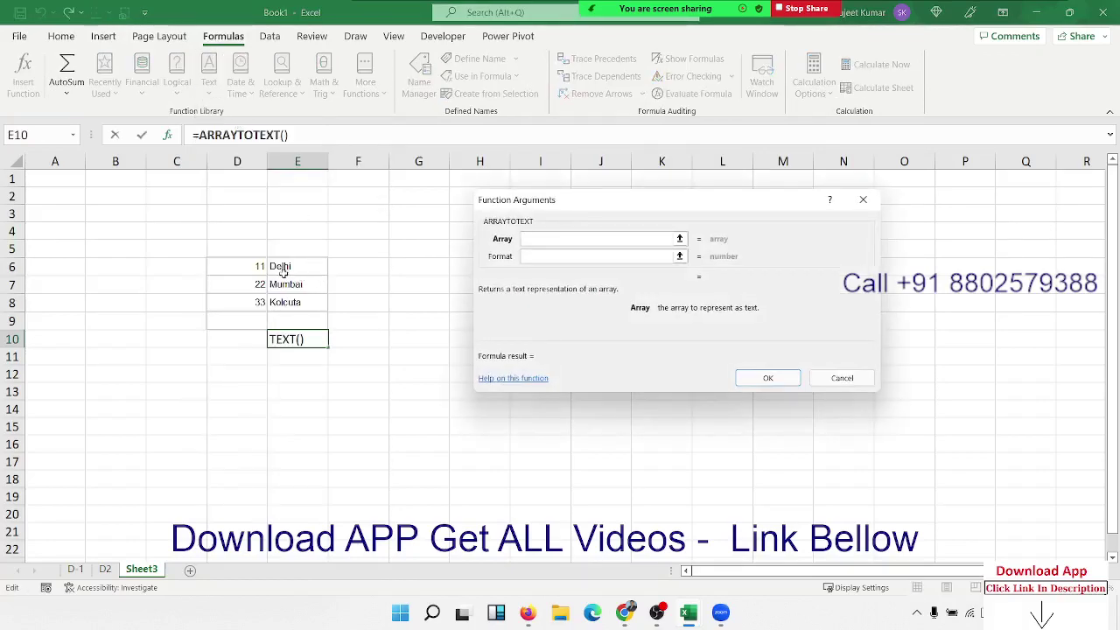
pyautogui.moveTo(264, 266); pyautogui.dragTo(289, 302)
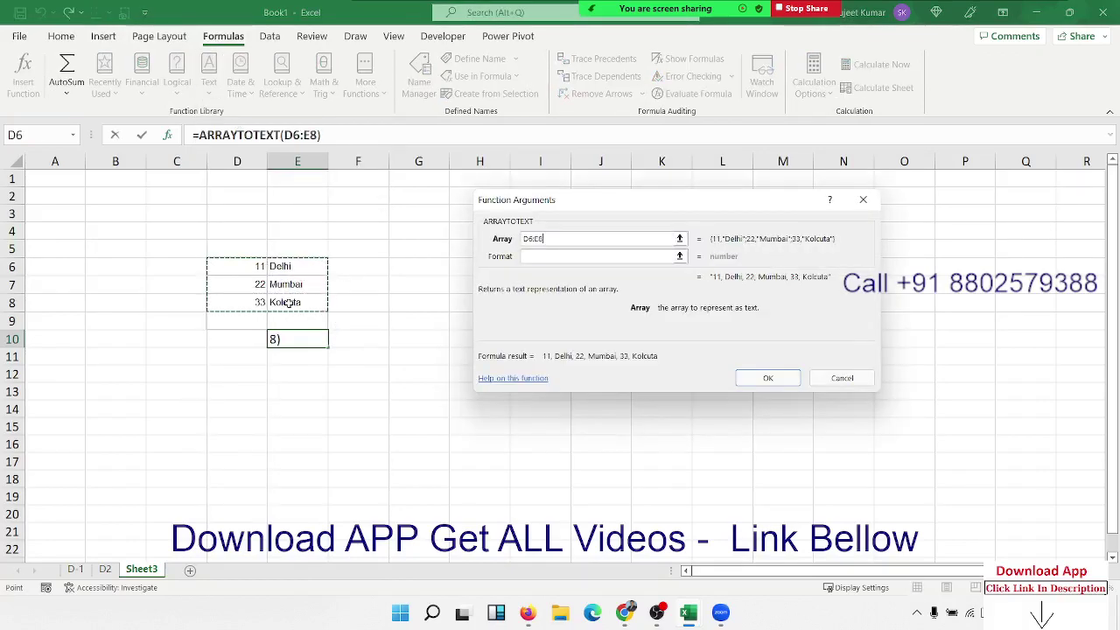
pyautogui.click(767, 380)
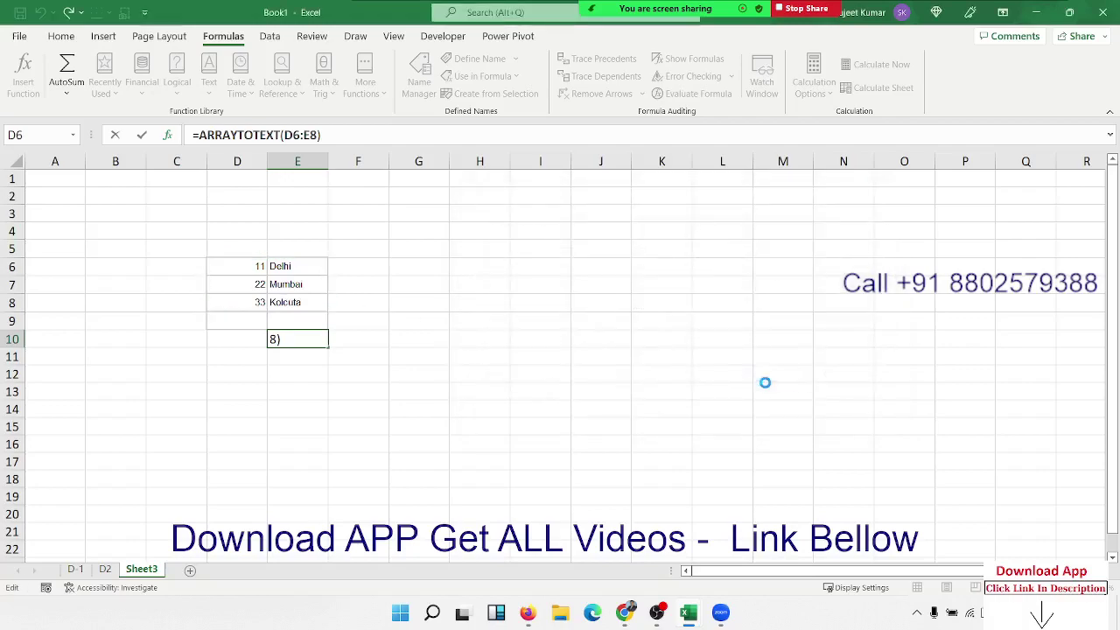
pyautogui.click(386, 384)
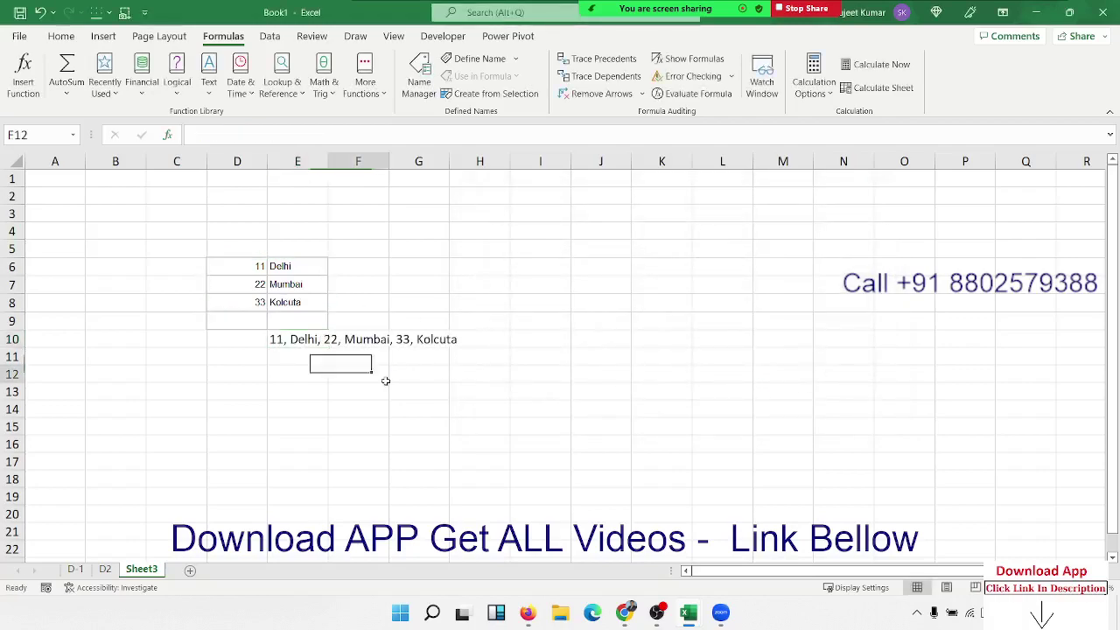
pyautogui.click(309, 343)
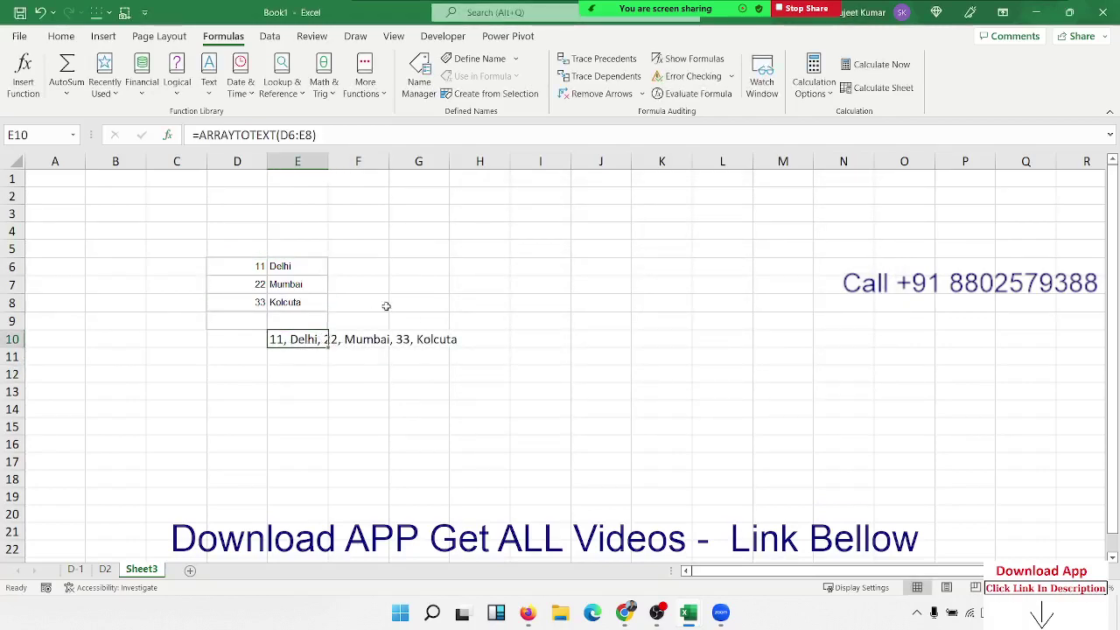
pyautogui.click(337, 136)
# - Change E10 to =ARRAYTOTEXT(D6:E8,1) for strict format, then select B3 back in Google Sheets
pyautogui.press('BackSpace')
pyautogui.write(',')
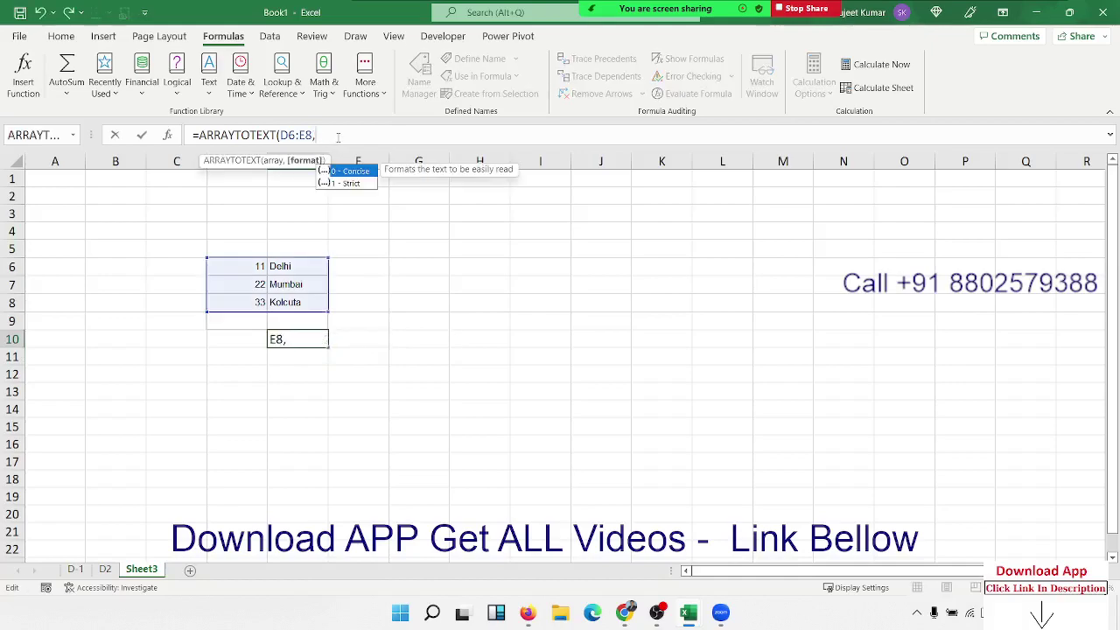
pyautogui.write('1')
pyautogui.press('Return')
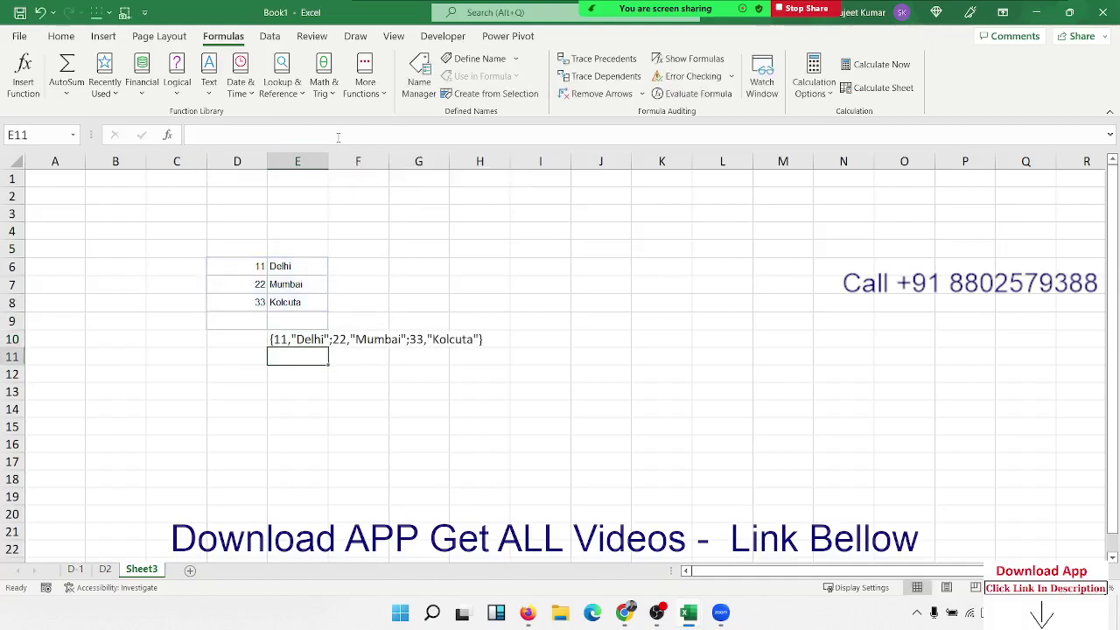
pyautogui.press('Up')
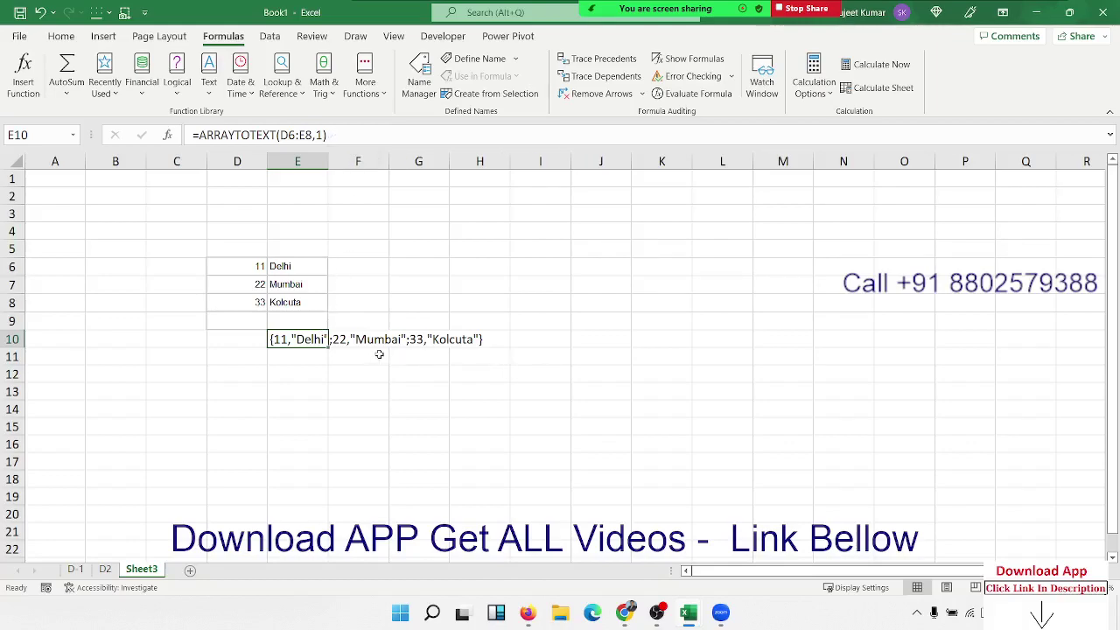
pyautogui.hotkey('alt', 'Tab')
pyautogui.click(235, 209)
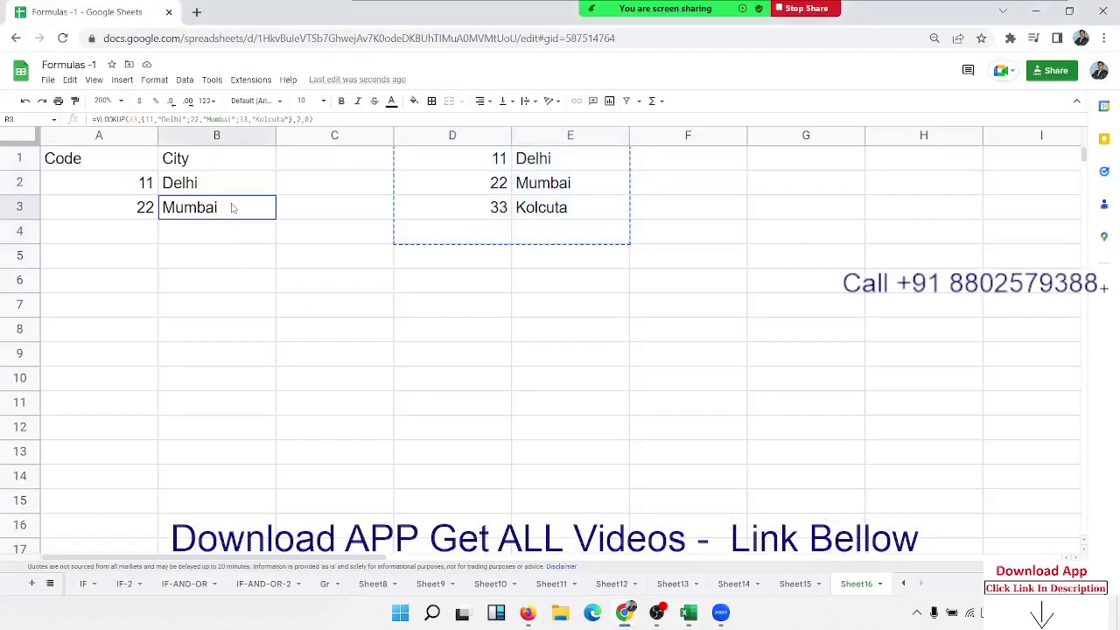
pyautogui.doubleClick(210, 213)
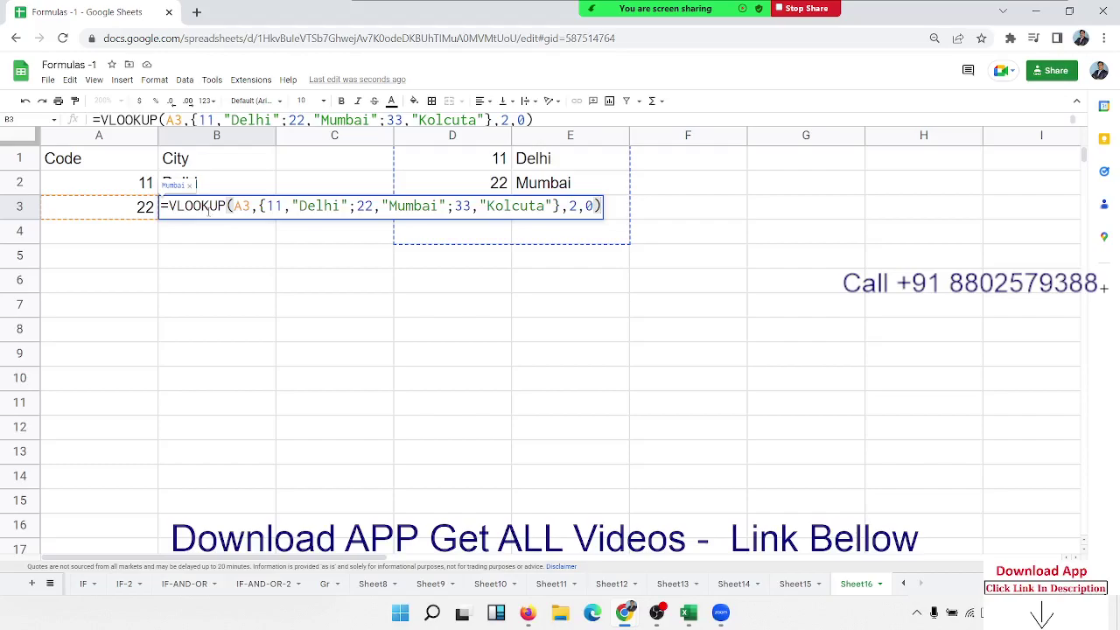
pyautogui.press('Escape')
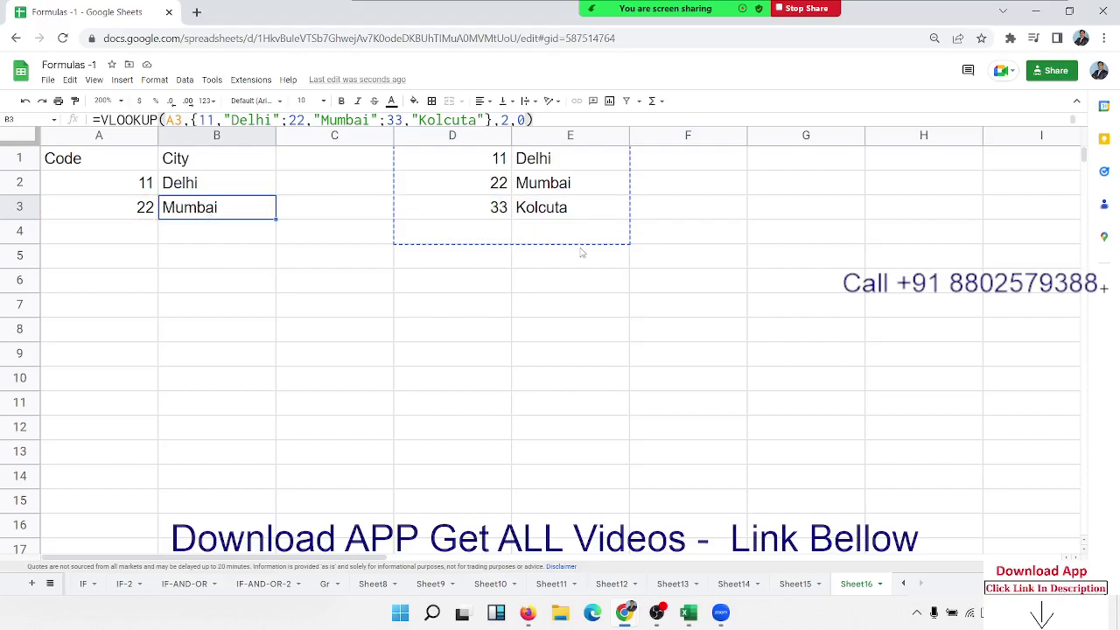
pyautogui.click(574, 215)
pyautogui.keyDown('shift'); pyautogui.click(471, 161); pyautogui.keyUp('shift')
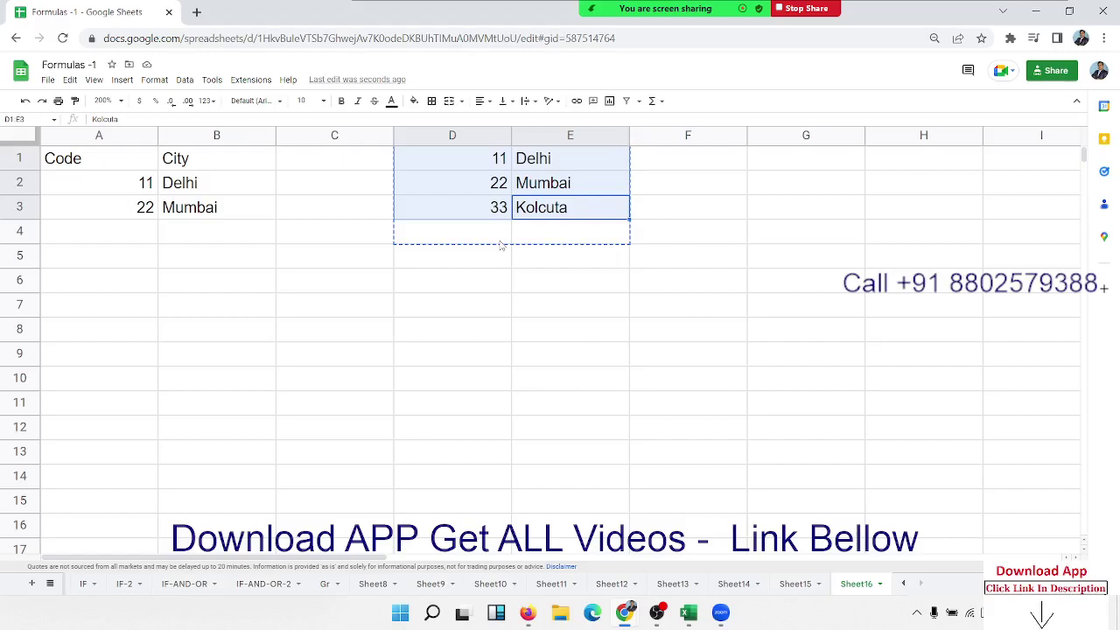
# - Enter ={1,2,3,4,5,6,7,8} in C7 and check the numbers spilled along row 7
pyautogui.click(370, 296)
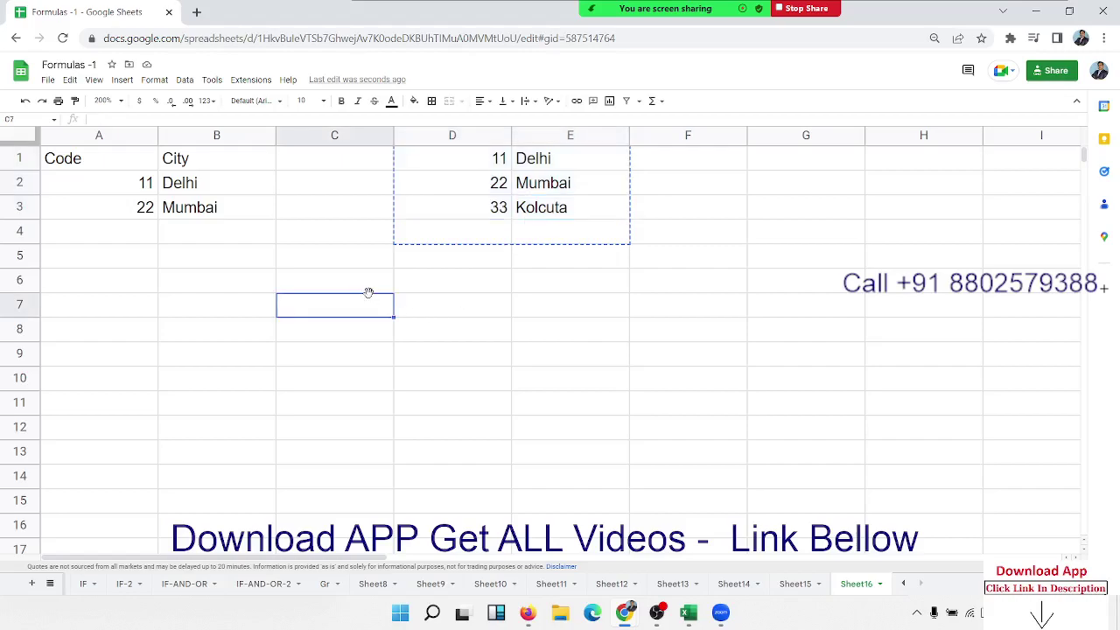
pyautogui.write('{')
pyautogui.press('BackSpace')
pyautogui.write('={')
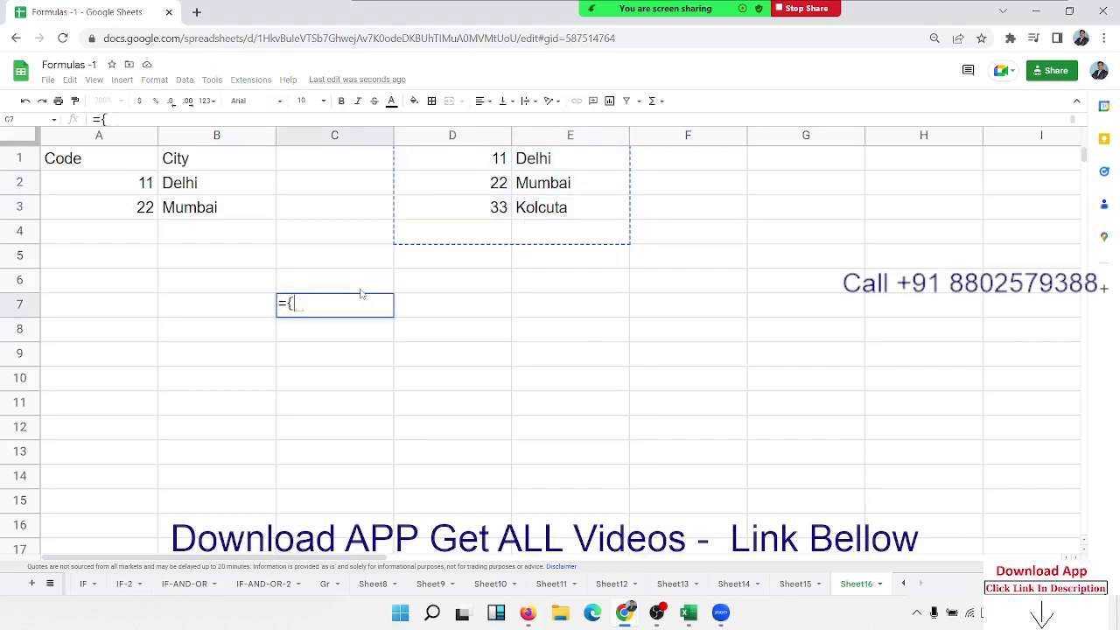
pyautogui.write('1,2,3,4')
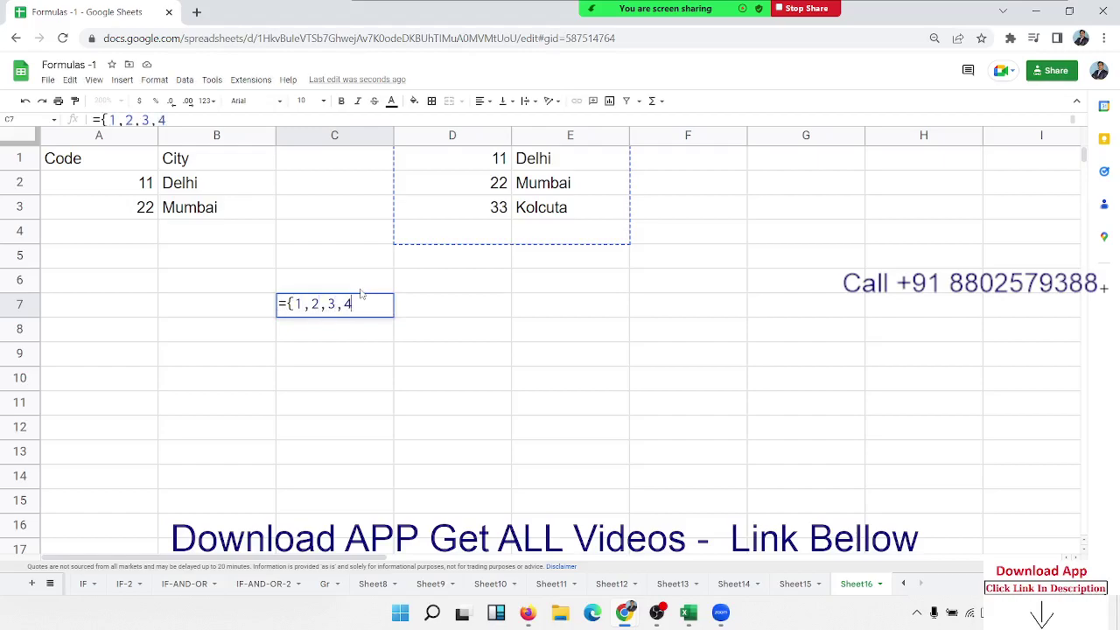
pyautogui.write(',5,6,7')
pyautogui.write(',8}')
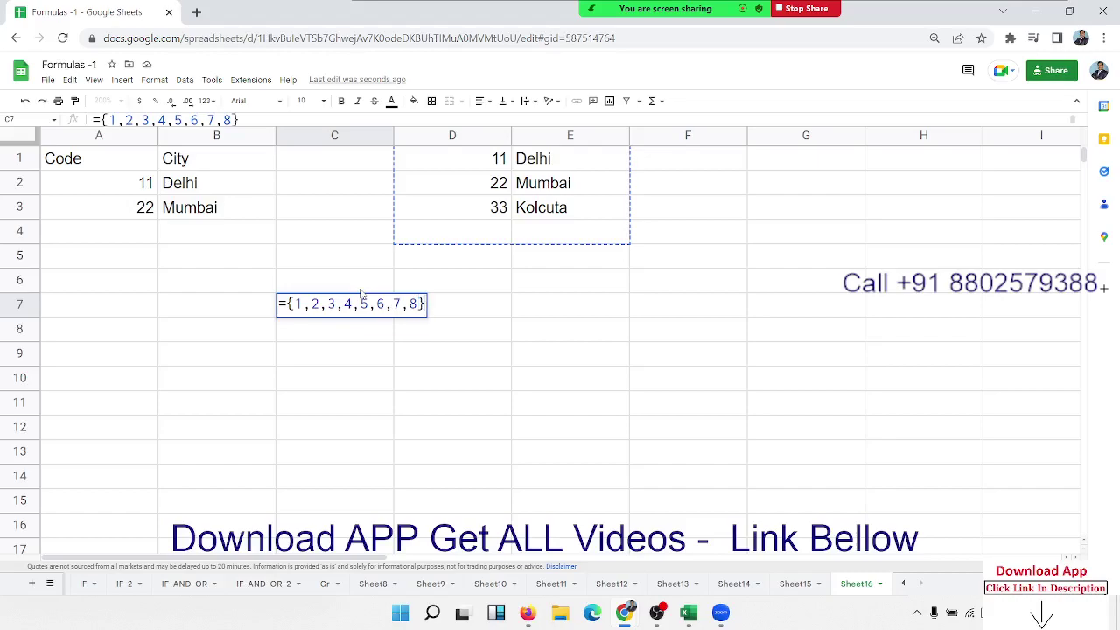
pyautogui.press('Return')
pyautogui.press('Up')
pyautogui.press('Right')
pyautogui.press('Right')
pyautogui.press('Right')
pyautogui.press('Right')
pyautogui.press('Right')
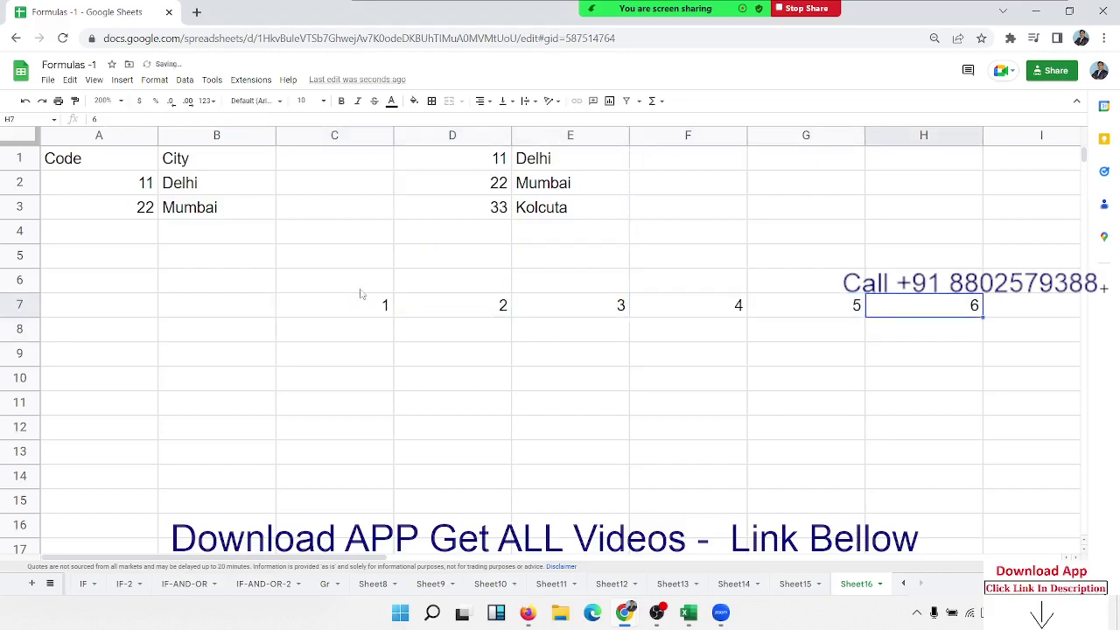
pyautogui.press('Right')
pyautogui.press('Right')
pyautogui.press('Left')
pyautogui.press('Home')
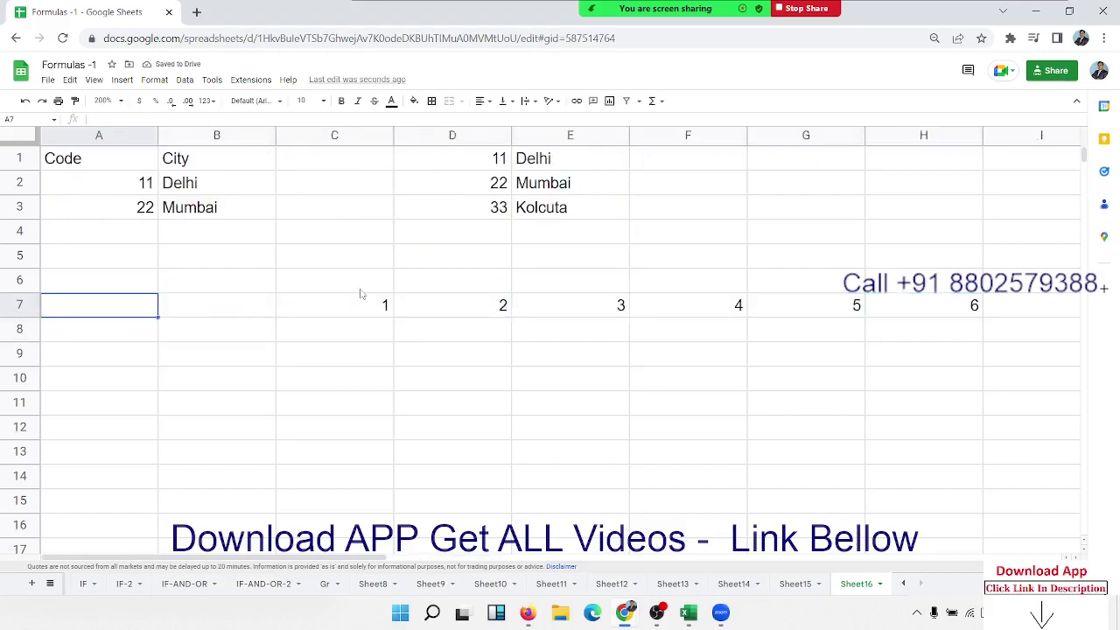
pyautogui.press('Right')
pyautogui.press('Right')
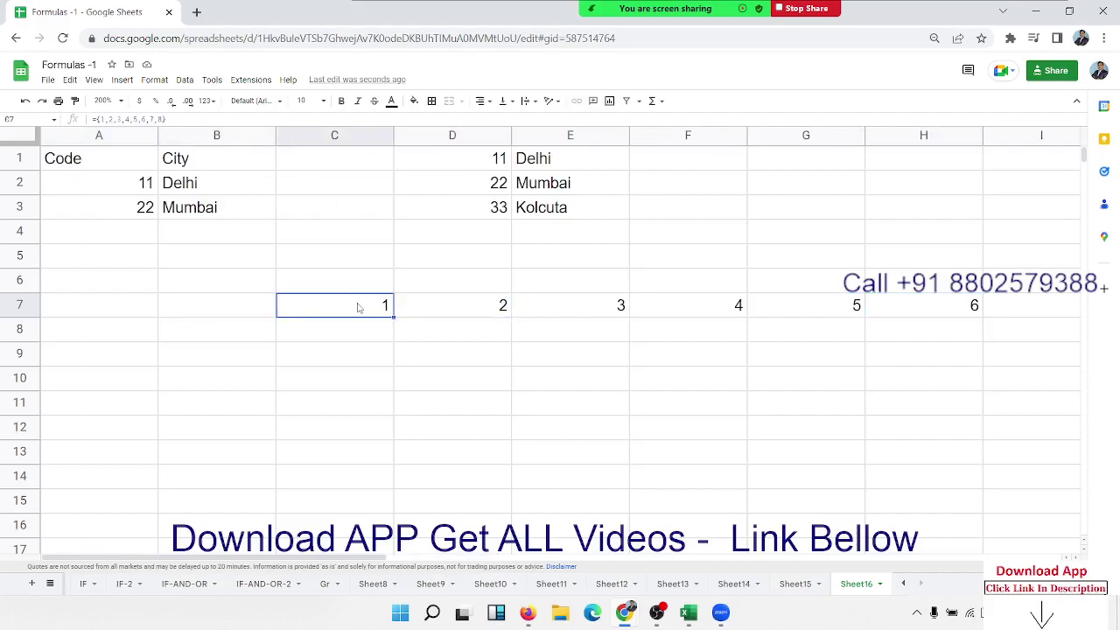
# - Change the comma after 4 to a semicolon, making C7 ={1,2,3,4;5,6,7,8}
pyautogui.doubleClick(361, 306)
pyautogui.doubleClick(368, 304)
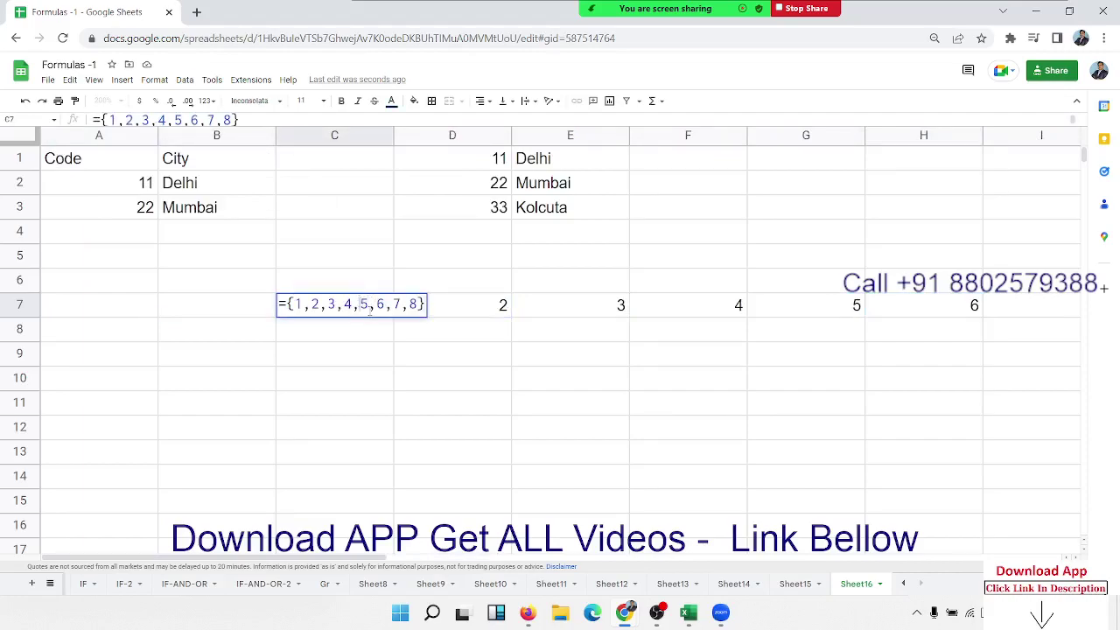
pyautogui.press('BackSpace')
pyautogui.write(';')
pyautogui.press('Return')
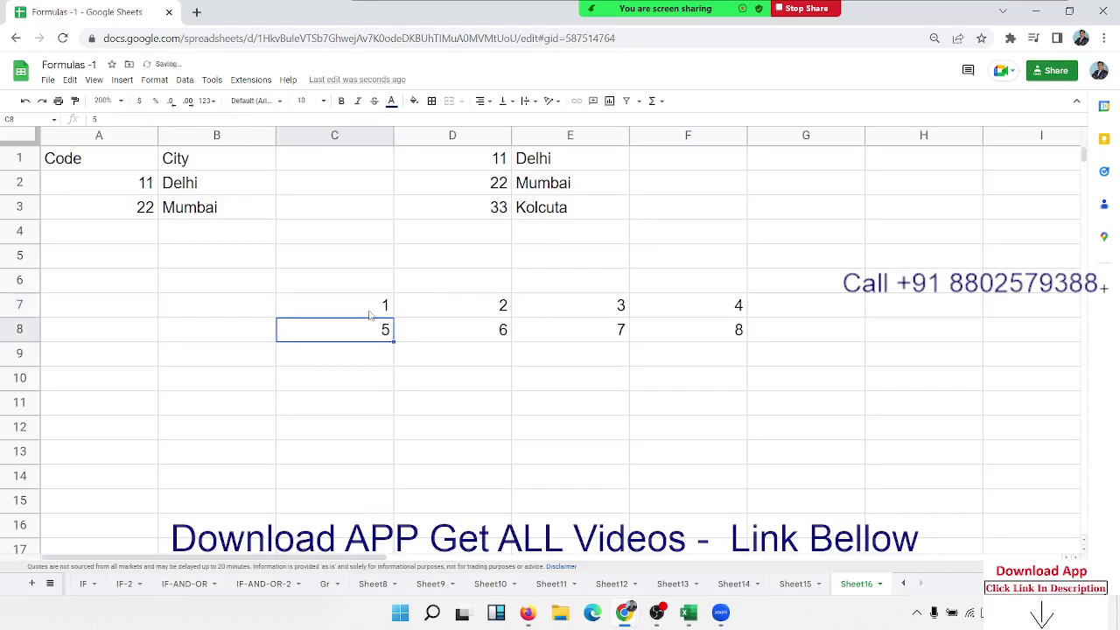
# - Review C7's two-row formula unchanged and check the value 5 in the second row
pyautogui.click(370, 313)
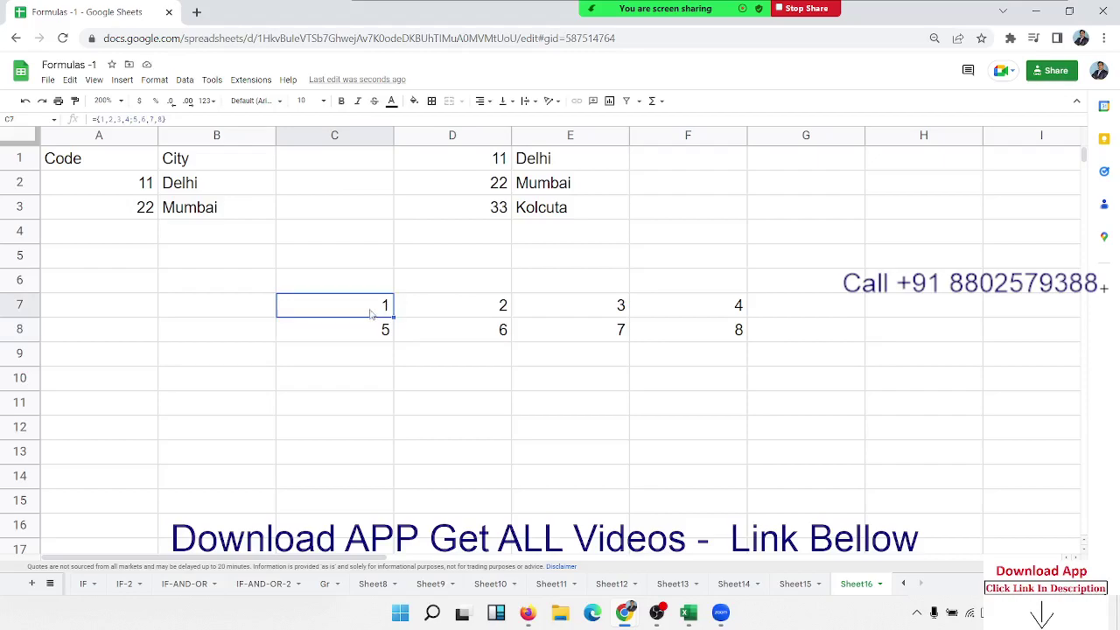
pyautogui.doubleClick(339, 318)
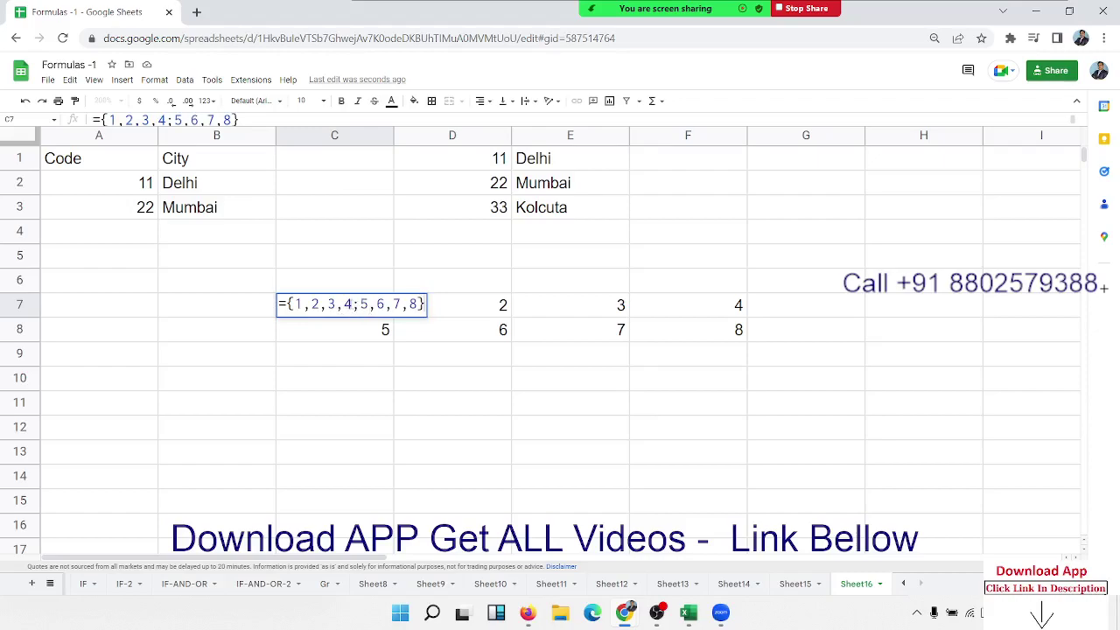
pyautogui.moveTo(297, 305); pyautogui.dragTo(352, 304)
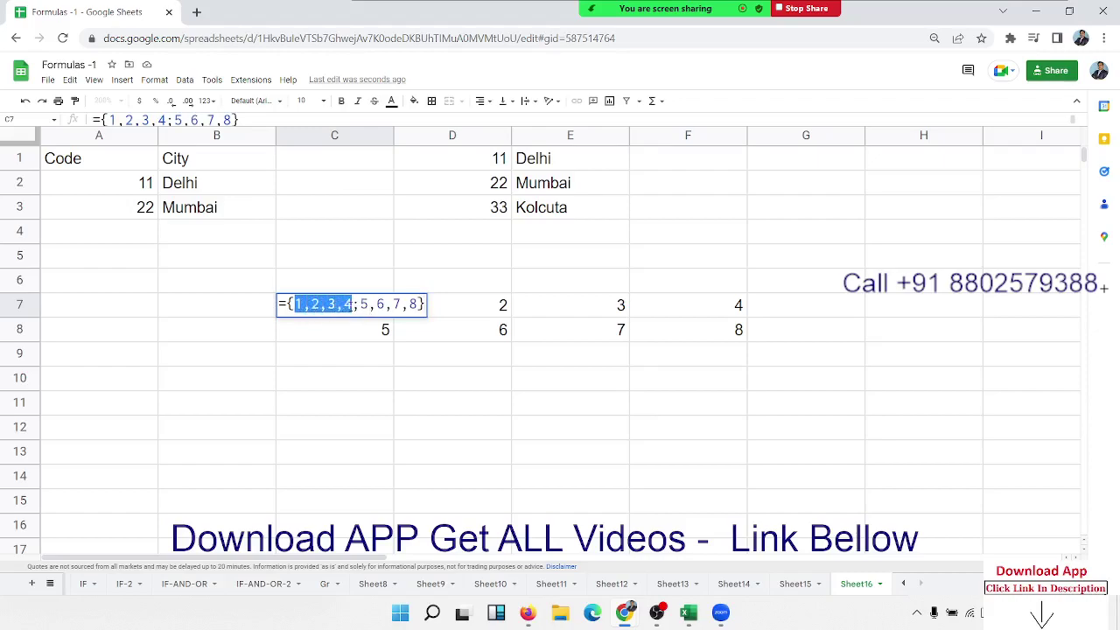
pyautogui.click(362, 304)
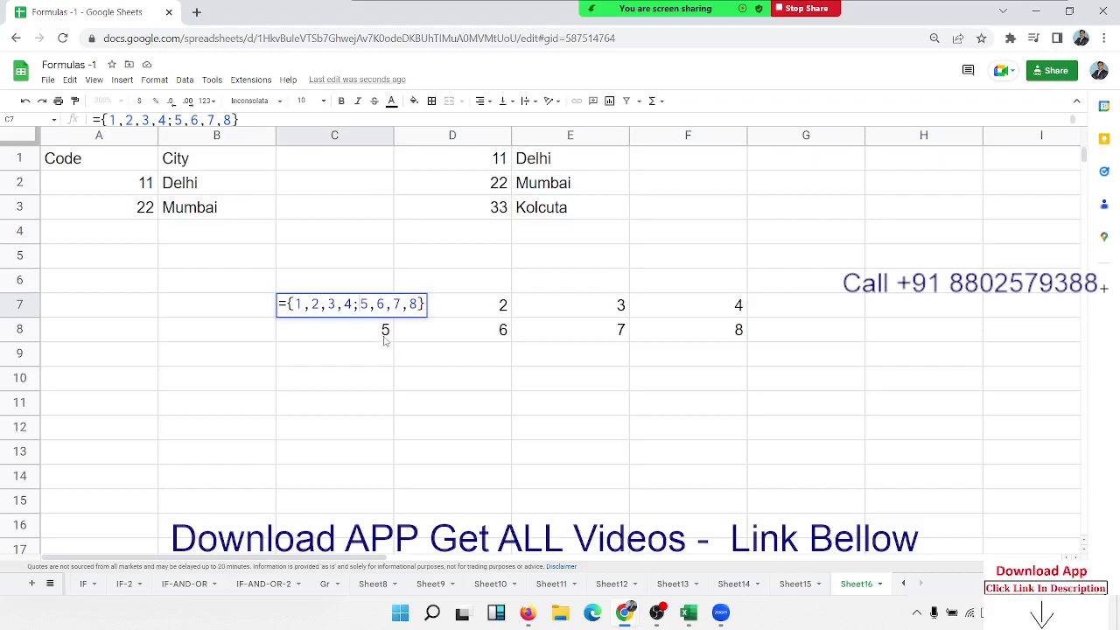
pyautogui.press('Escape')
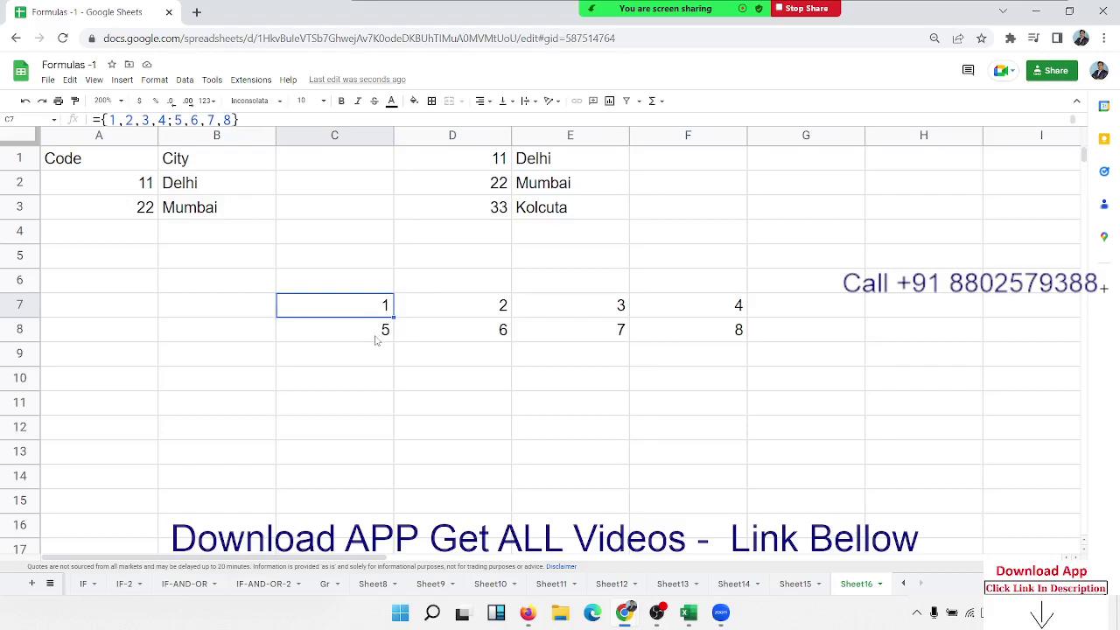
pyautogui.click(376, 340)
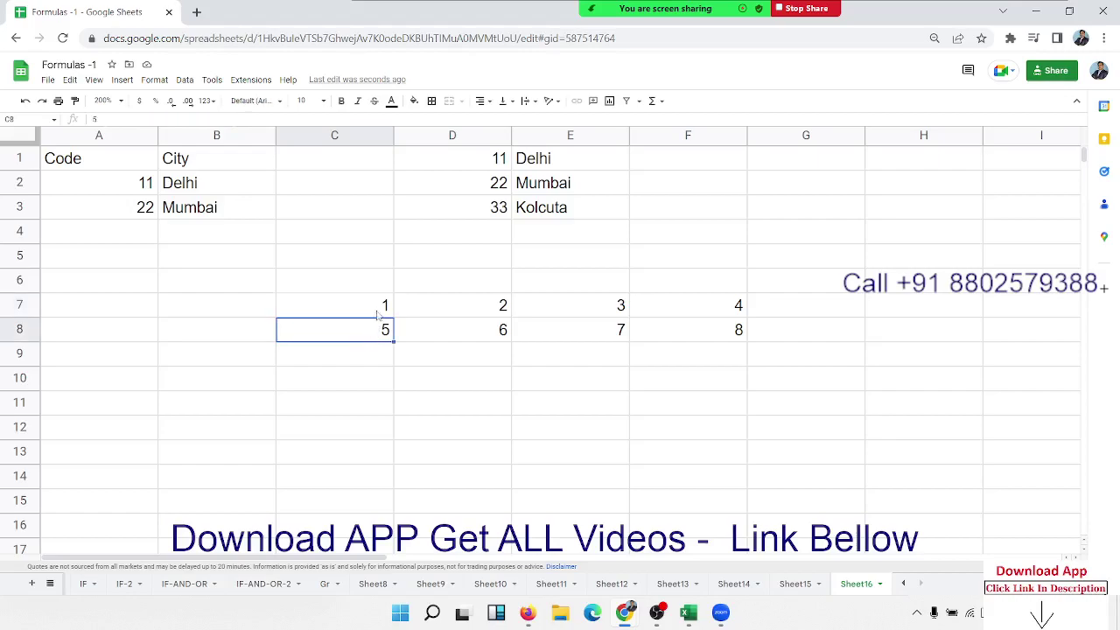
pyautogui.click(378, 316)
pyautogui.doubleClick(378, 315)
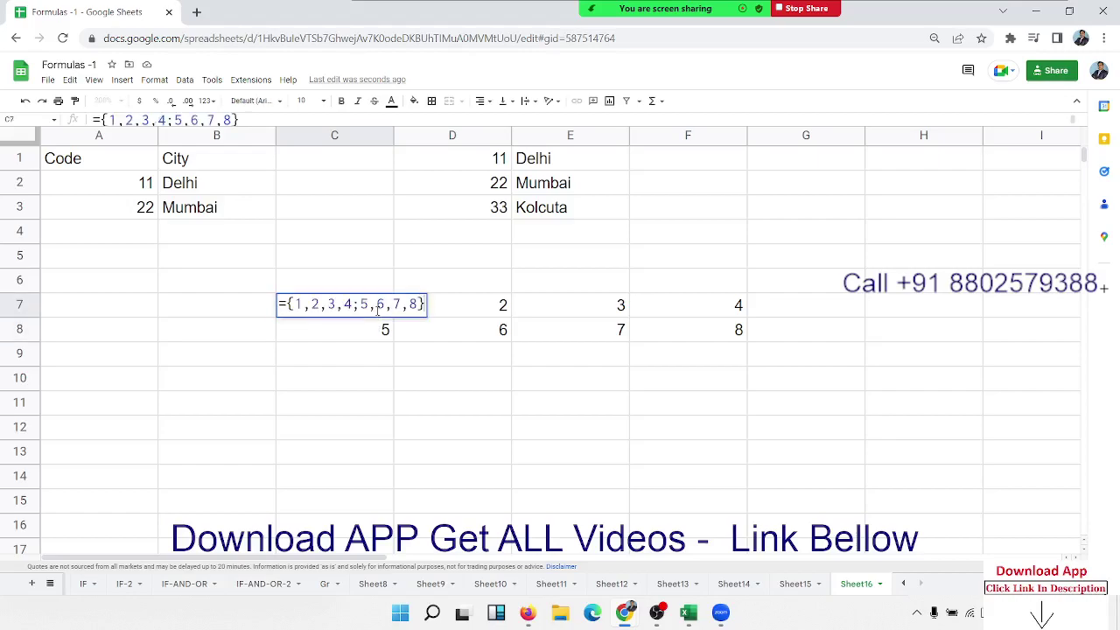
pyautogui.press('Escape')
pyautogui.moveTo(373, 359); pyautogui.dragTo(368, 482)
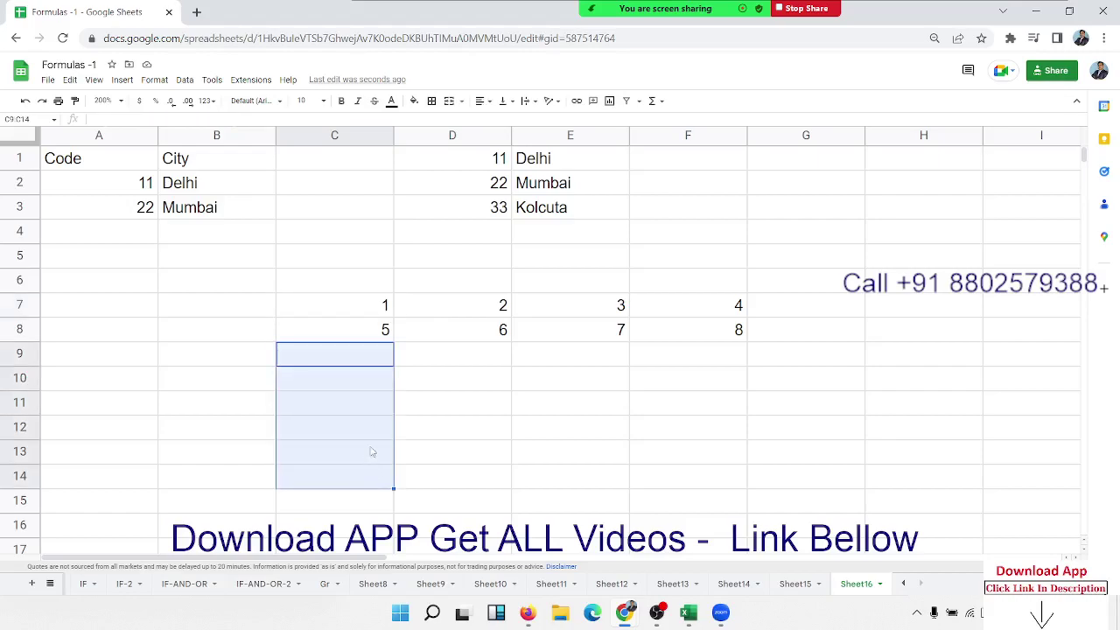
pyautogui.click(161, 191)
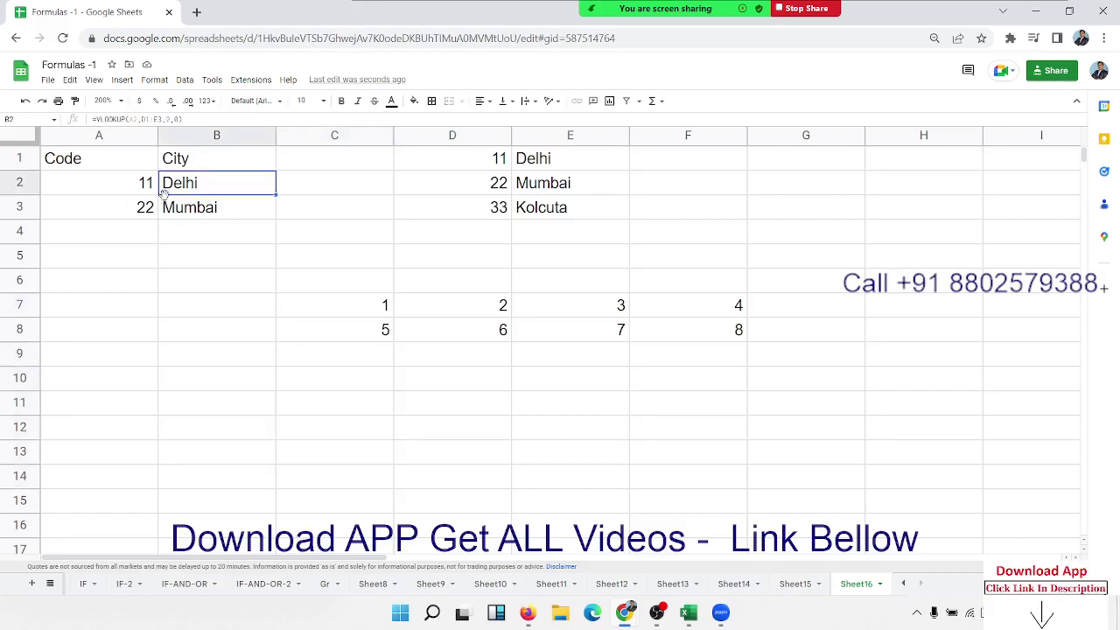
pyautogui.click(185, 208)
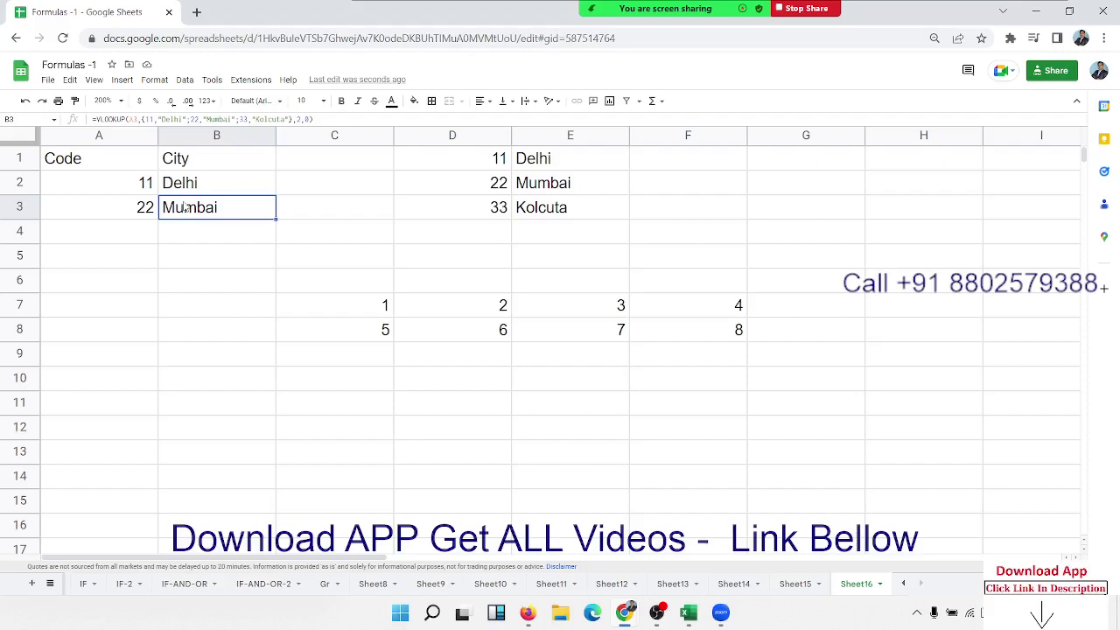
pyautogui.click(191, 259)
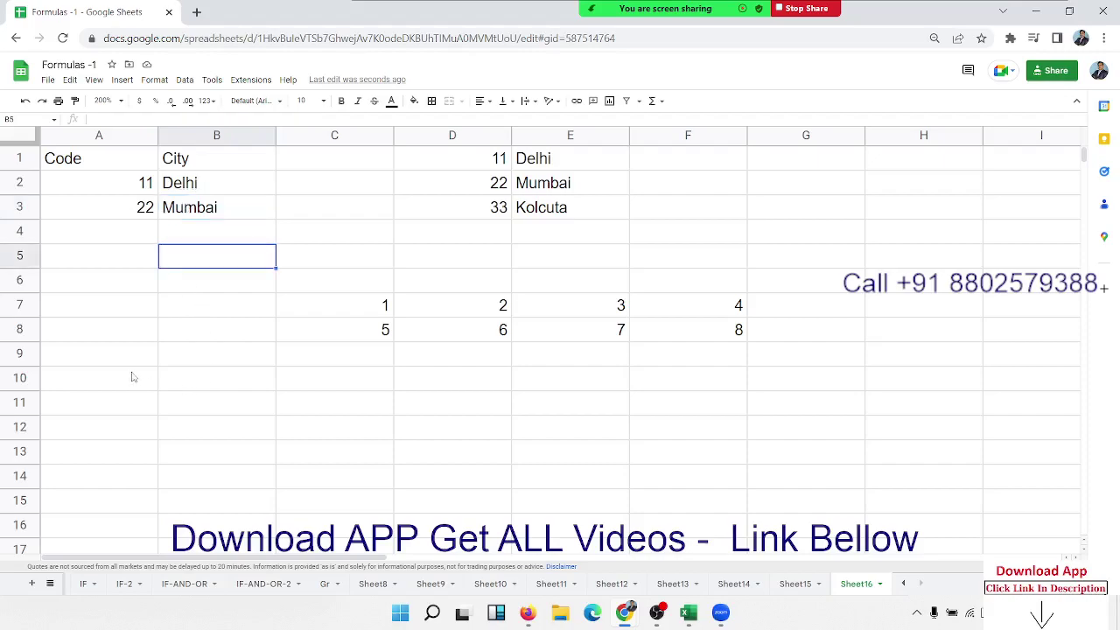
pyautogui.click(133, 375)
pyautogui.click(185, 189)
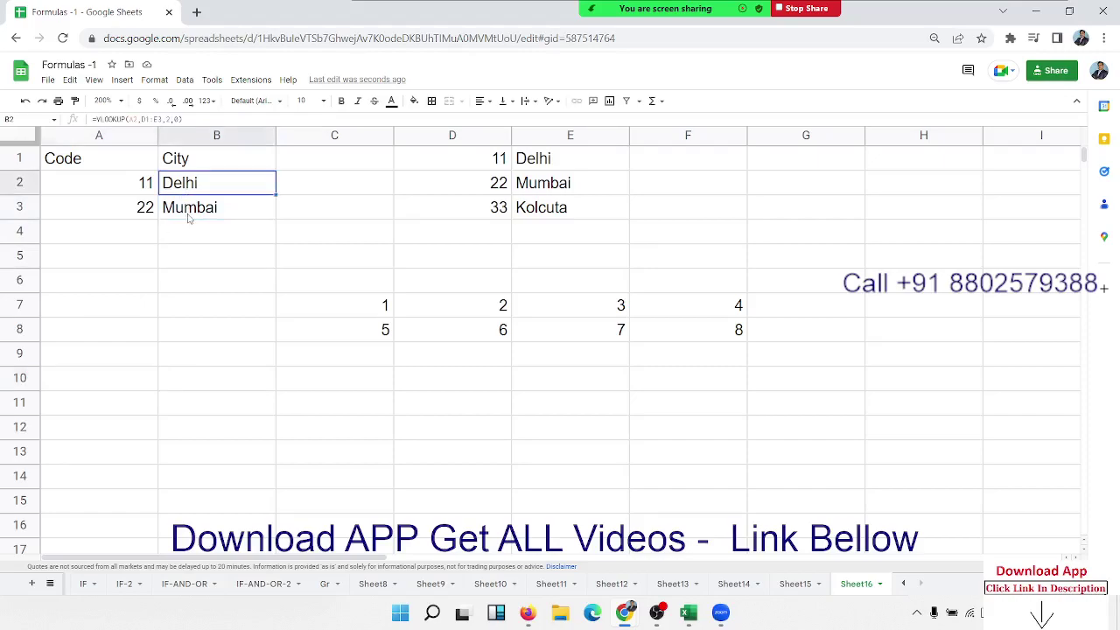
pyautogui.click(188, 218)
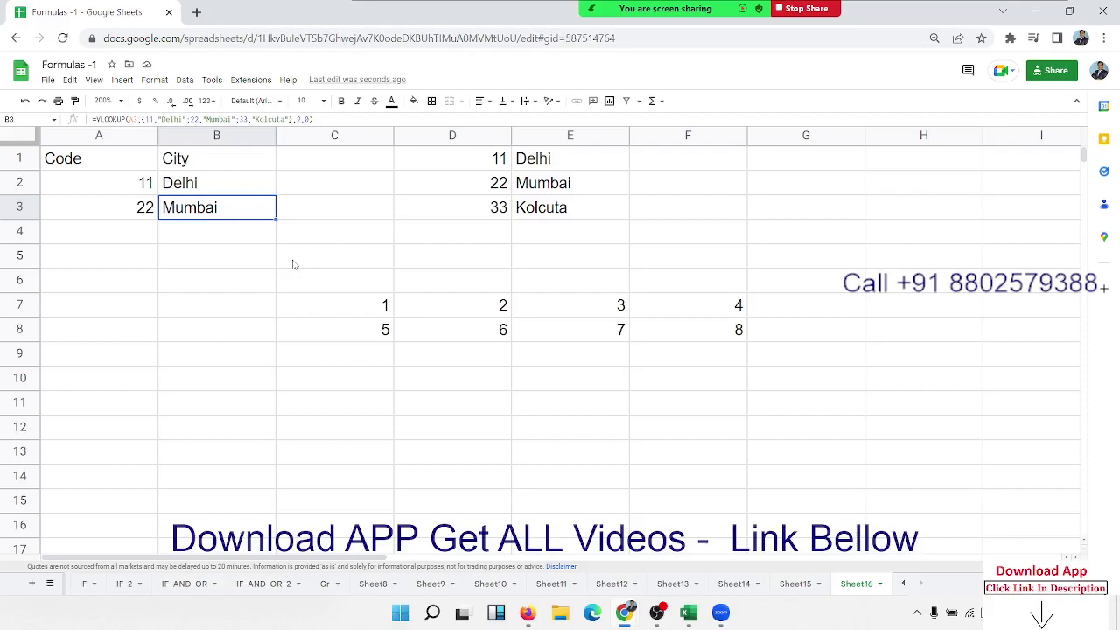
pyautogui.click(138, 354)
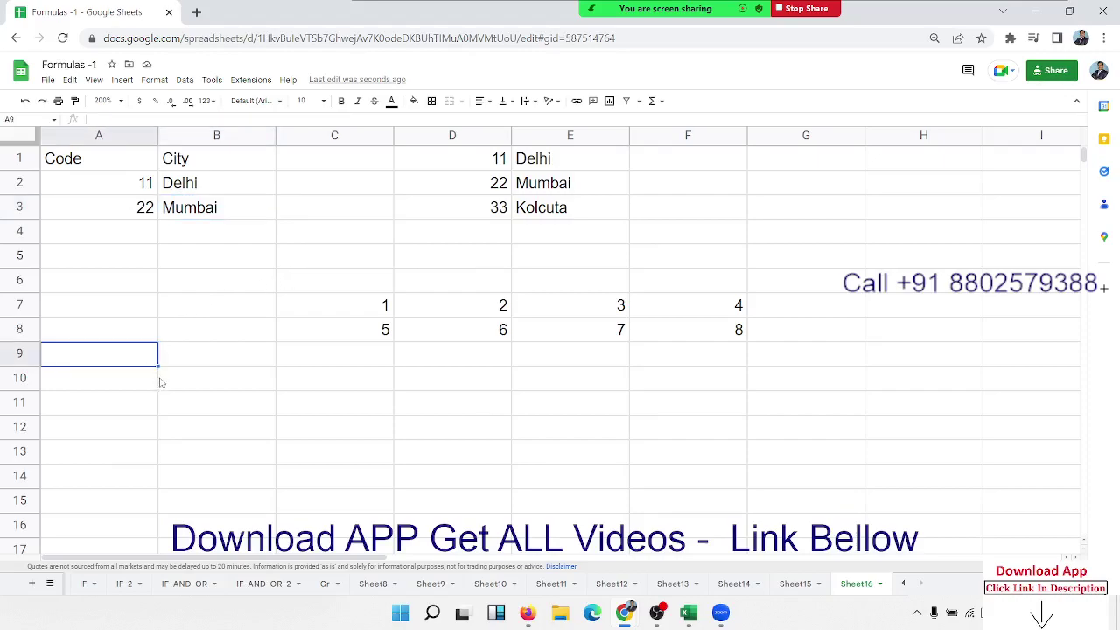
pyautogui.press('Down')
pyautogui.press('Down')
pyautogui.press('Down')
pyautogui.press('Down')
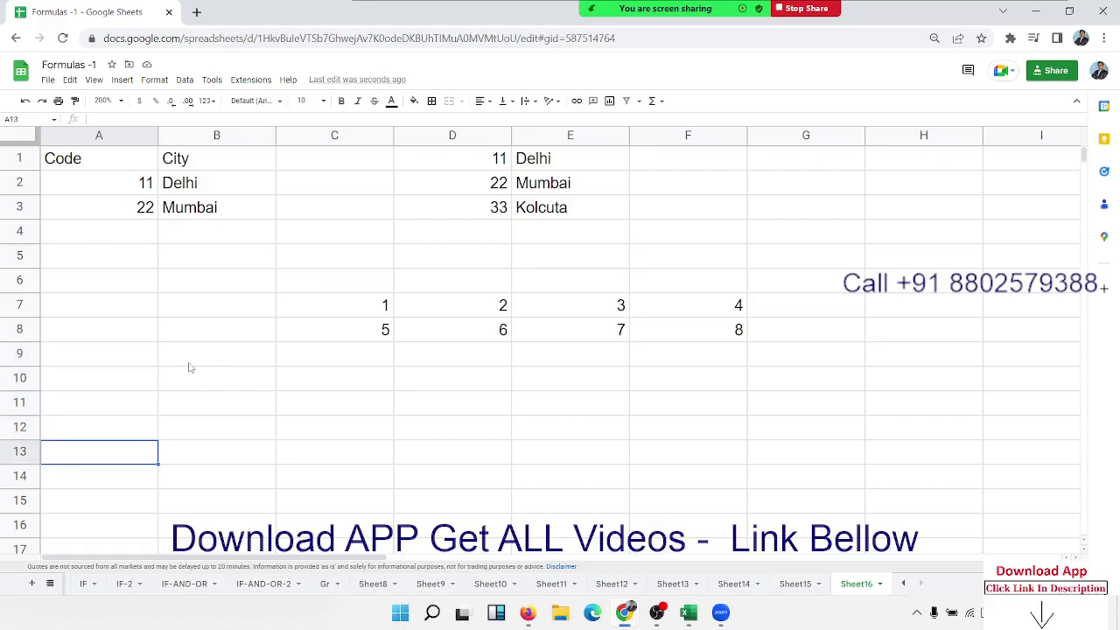
pyautogui.press('Down')
pyautogui.press('Down')
pyautogui.press('Down')
pyautogui.press('Up')
pyautogui.press('Up')
pyautogui.press('Up')
pyautogui.press('Up')
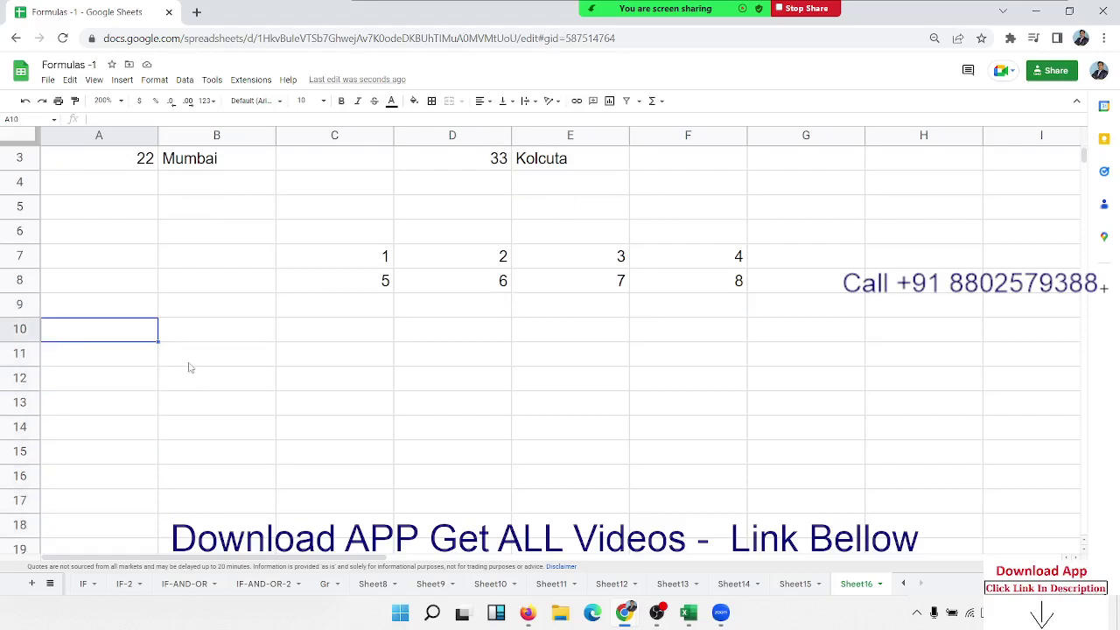
pyautogui.press('Up')
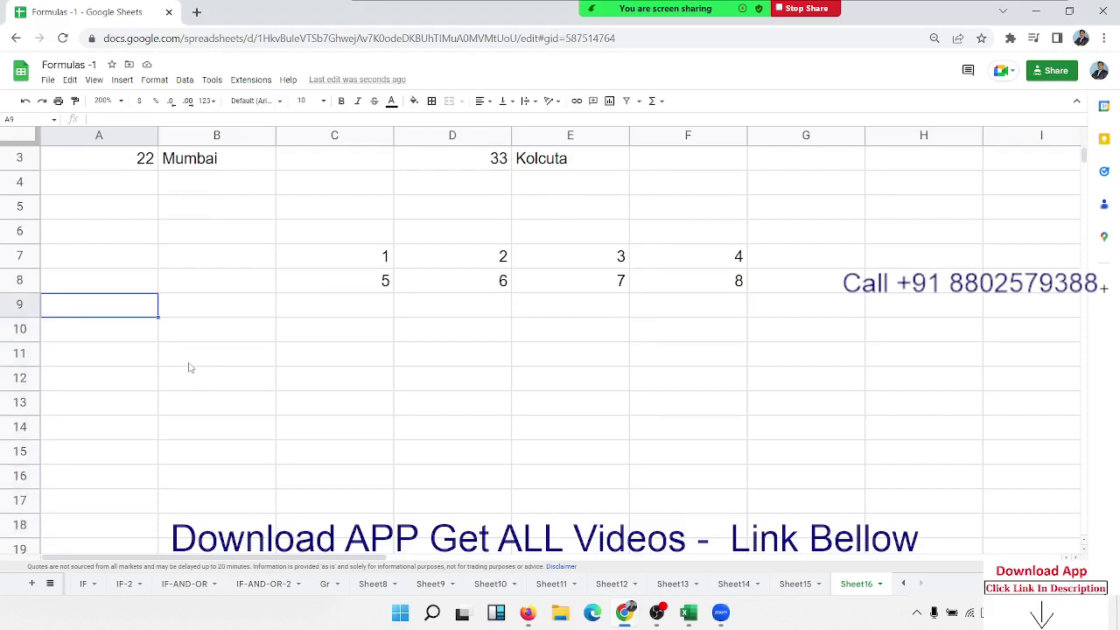
pyautogui.press('Down')
pyautogui.press('Up')
pyautogui.scroll(1, 184, 346)
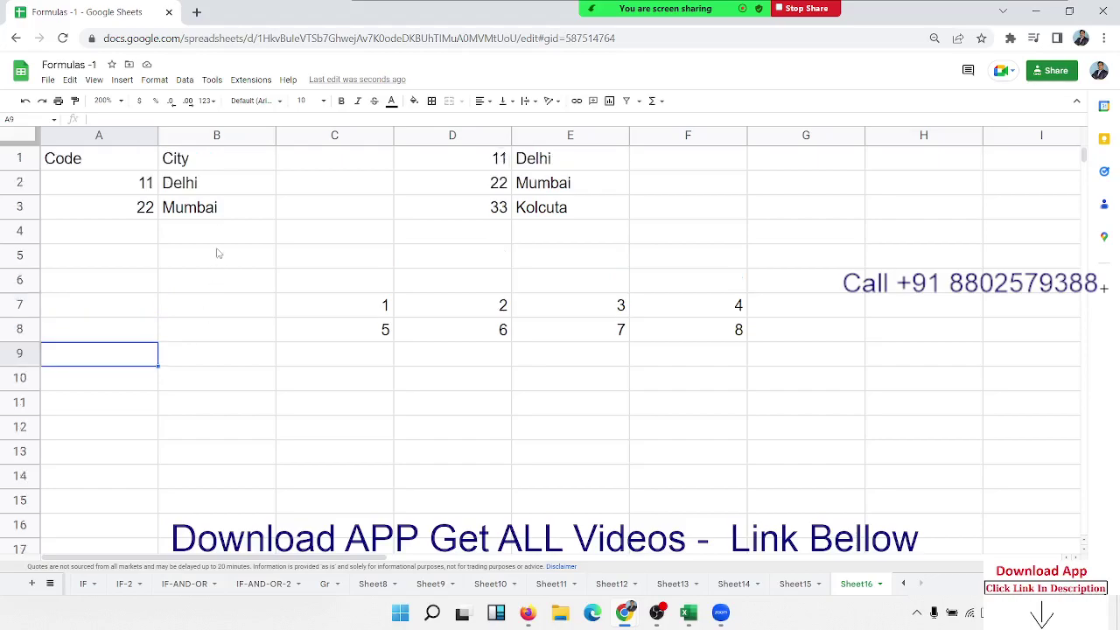
pyautogui.click(519, 214)
pyautogui.click(226, 210)
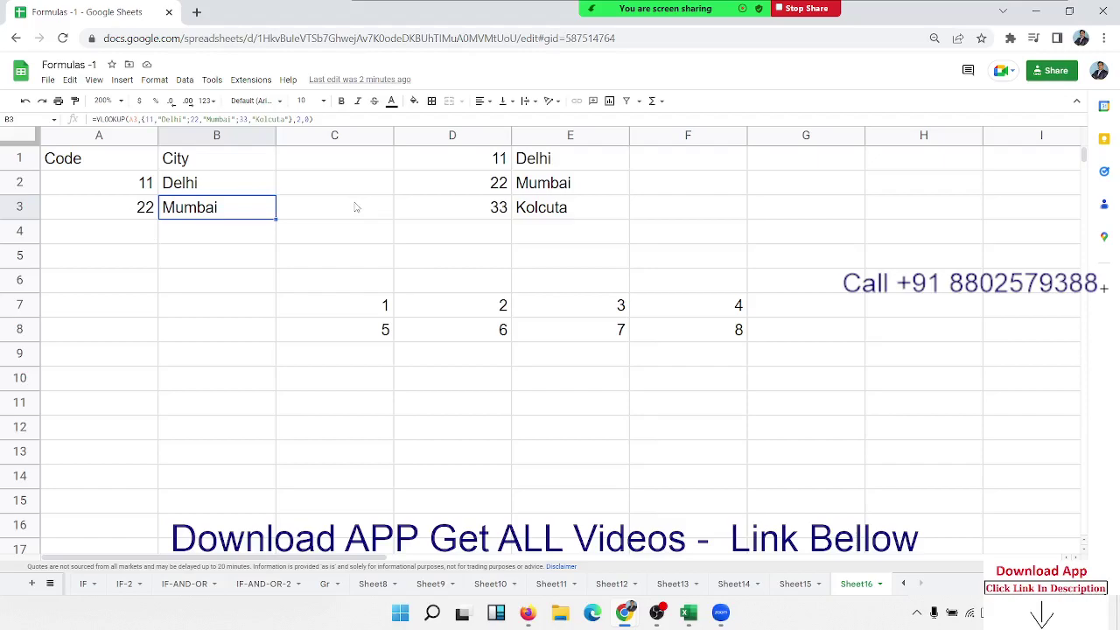
pyautogui.click(203, 184)
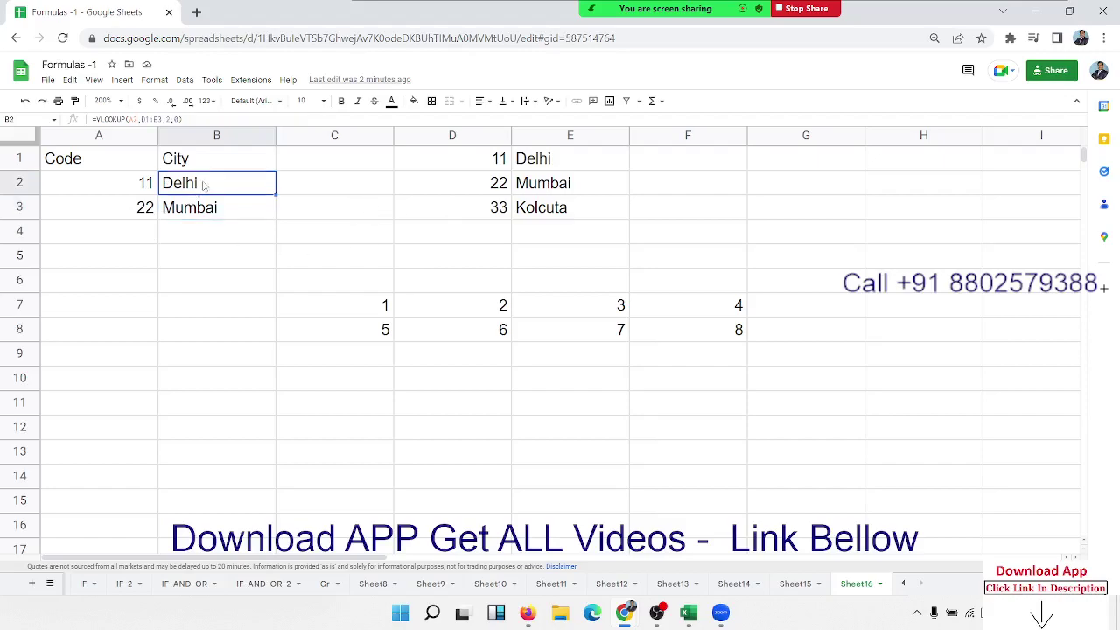
pyautogui.click(215, 210)
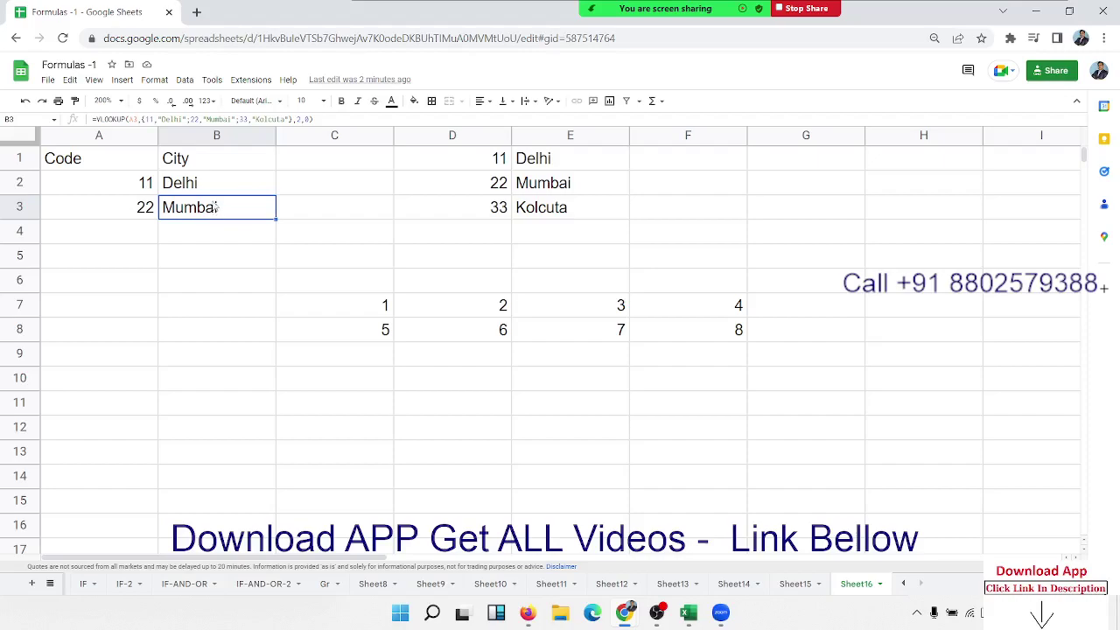
# - Enter code 33 in A4 and fill B3's lookup formula down into B4
pyautogui.click(127, 233)
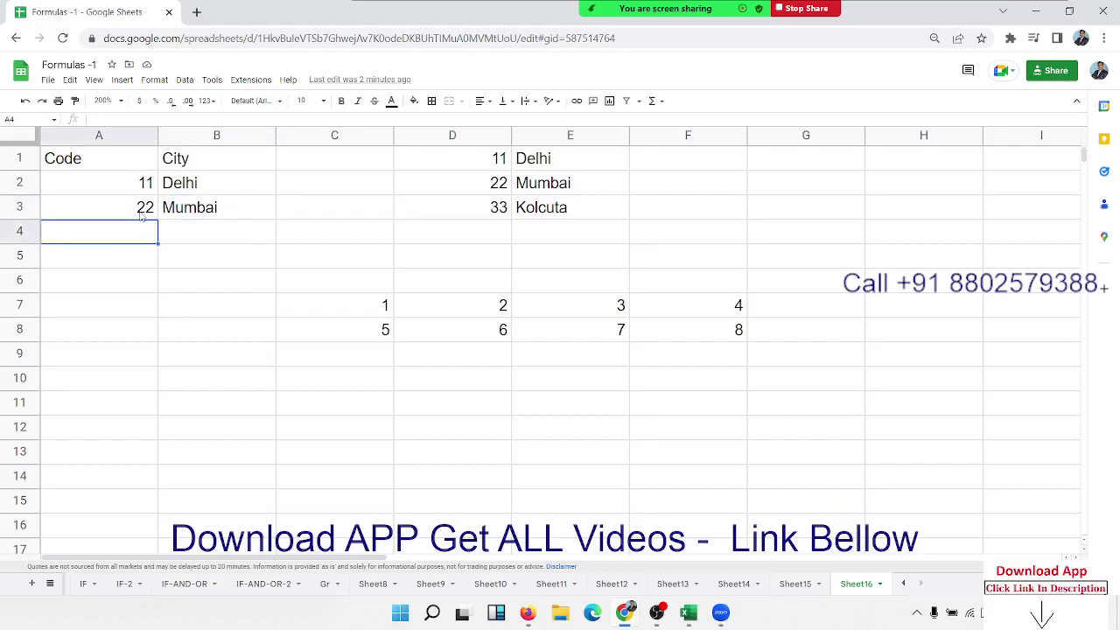
pyautogui.write('33')
pyautogui.press('Tab')
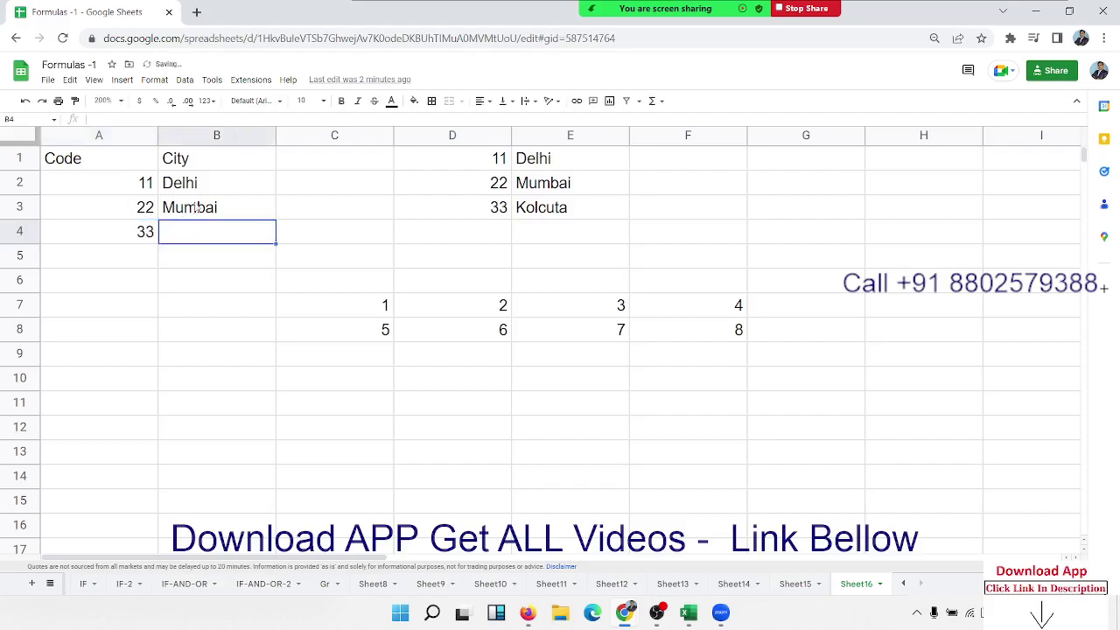
pyautogui.click(261, 216)
pyautogui.moveTo(276, 220); pyautogui.dragTo(276, 242)
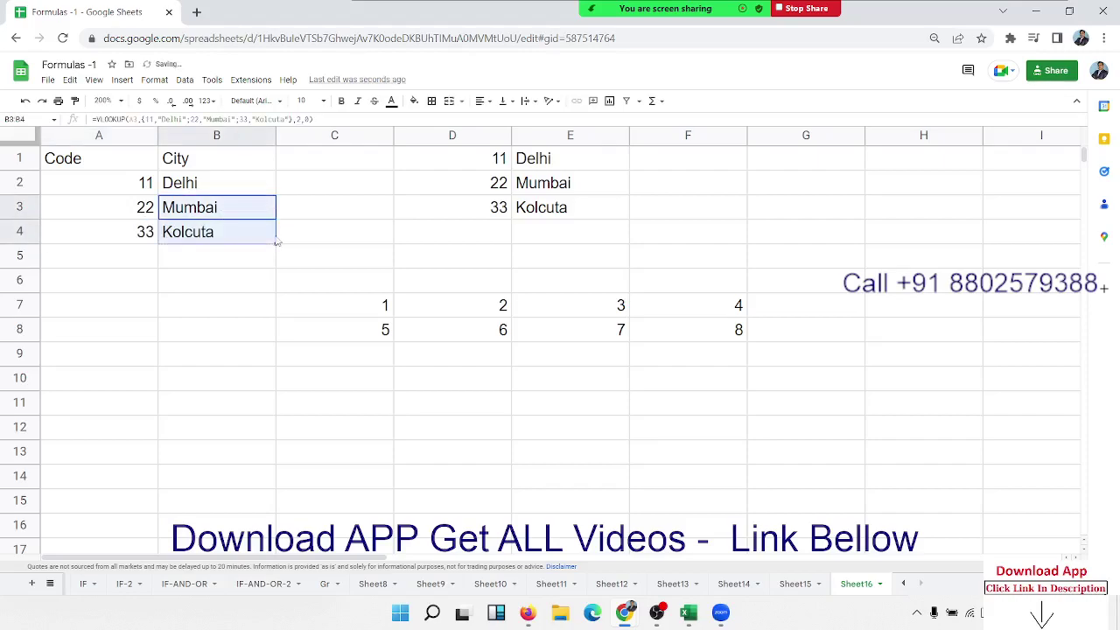
# - Inspect the VLOOKUP formulas in B2 and B4 without changing them
pyautogui.click(186, 192)
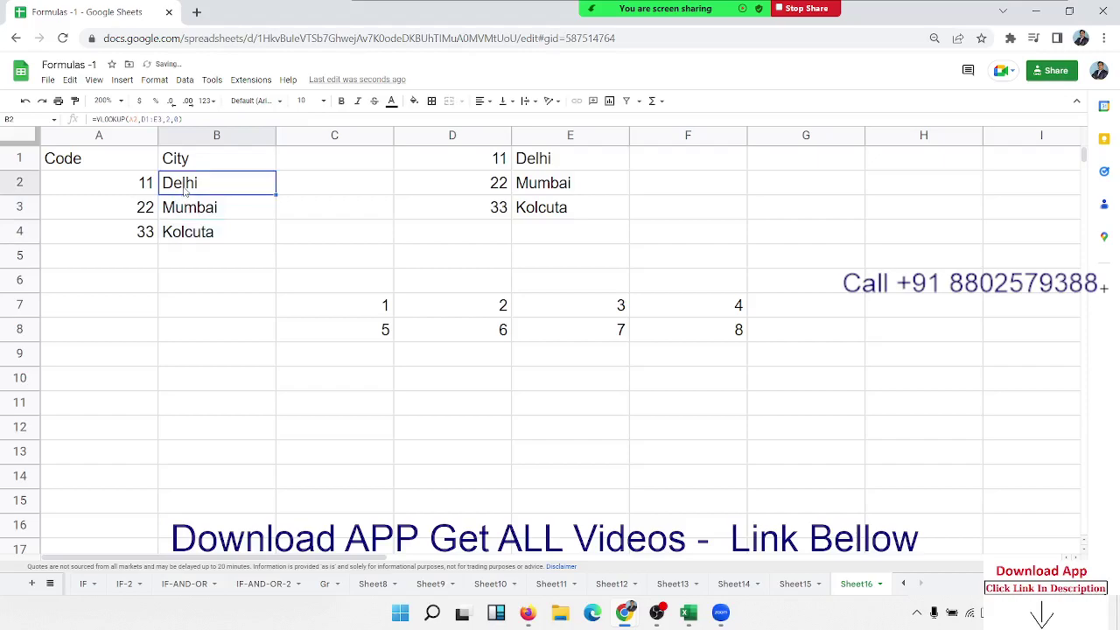
pyautogui.press('F2')
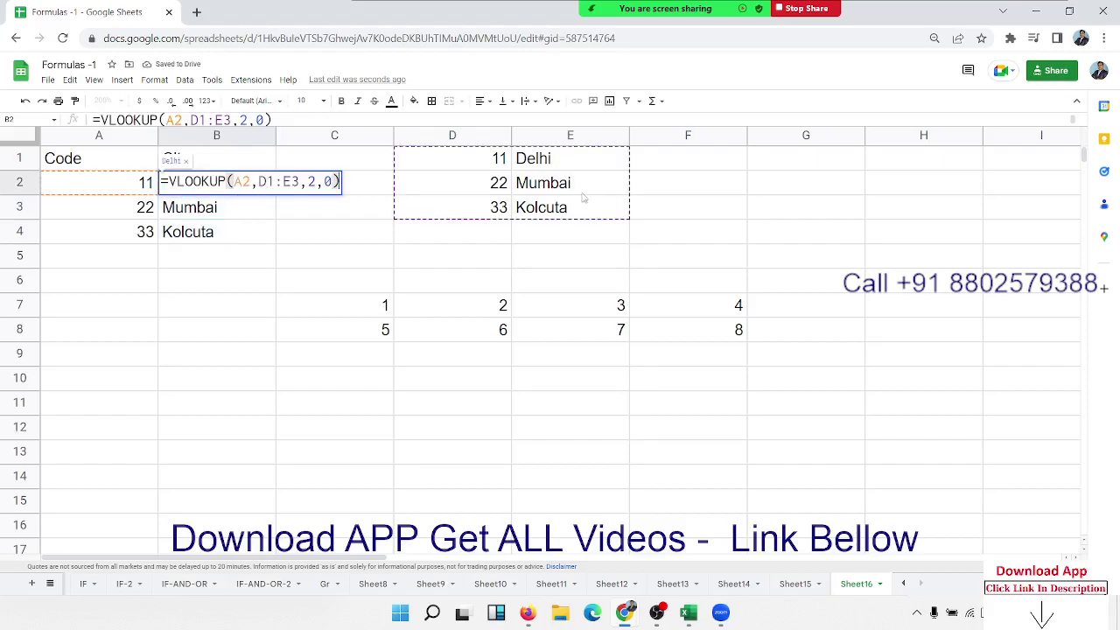
pyautogui.press('Escape')
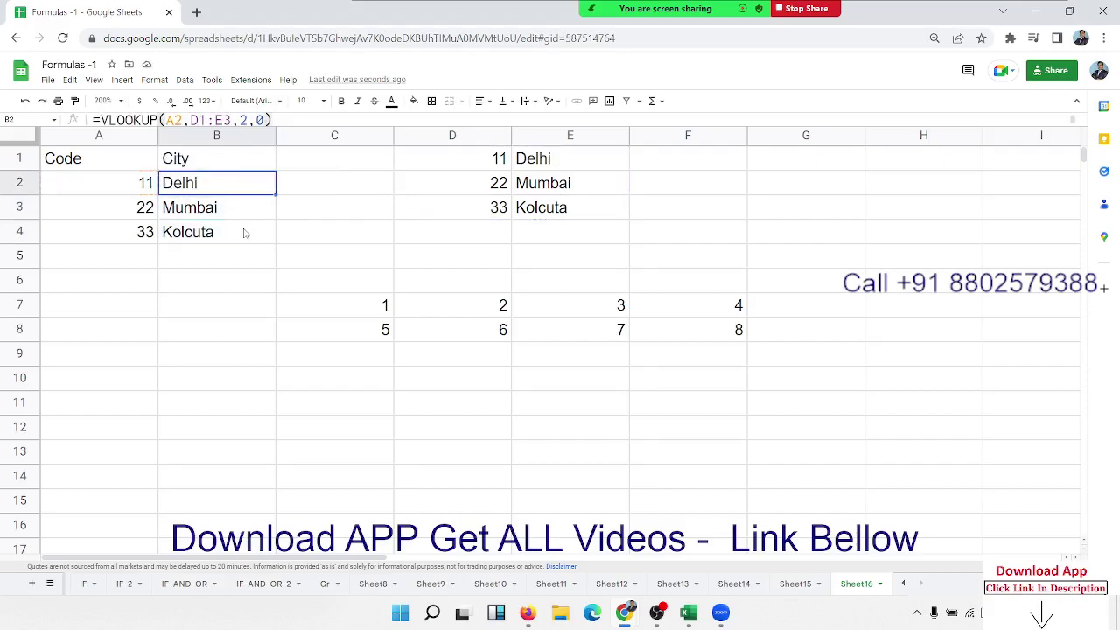
pyautogui.click(244, 233)
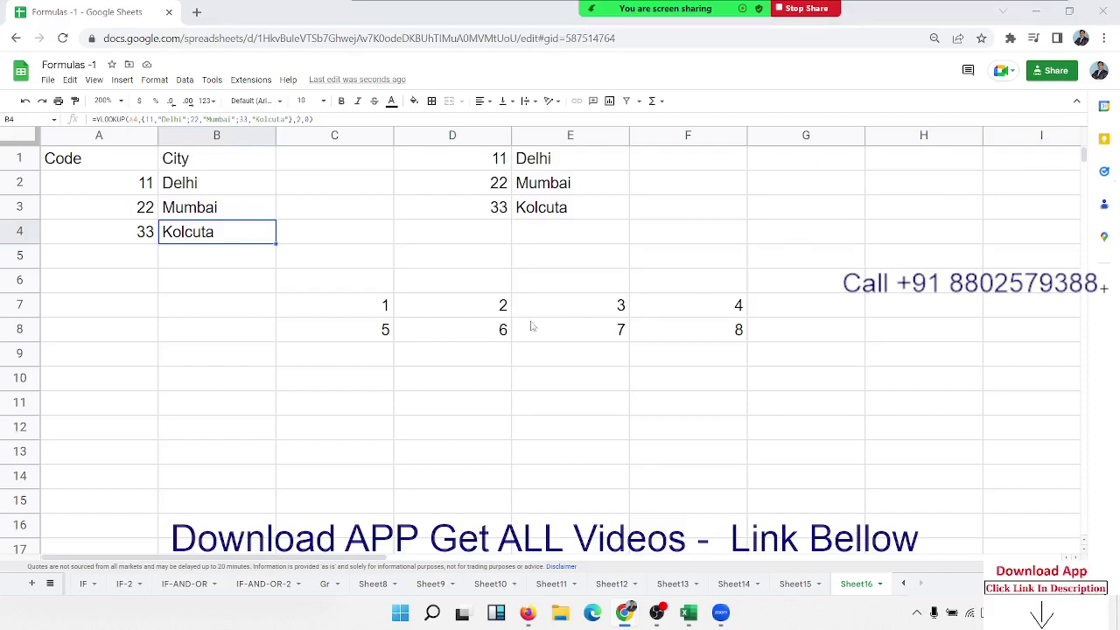
pyautogui.doubleClick(244, 235)
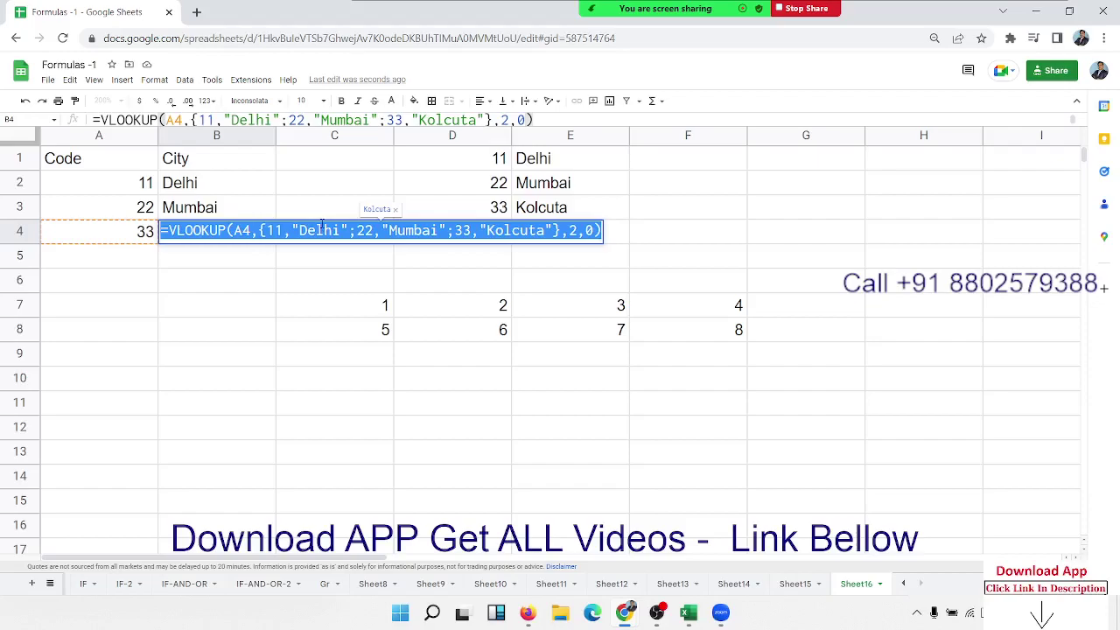
pyautogui.press('Escape')
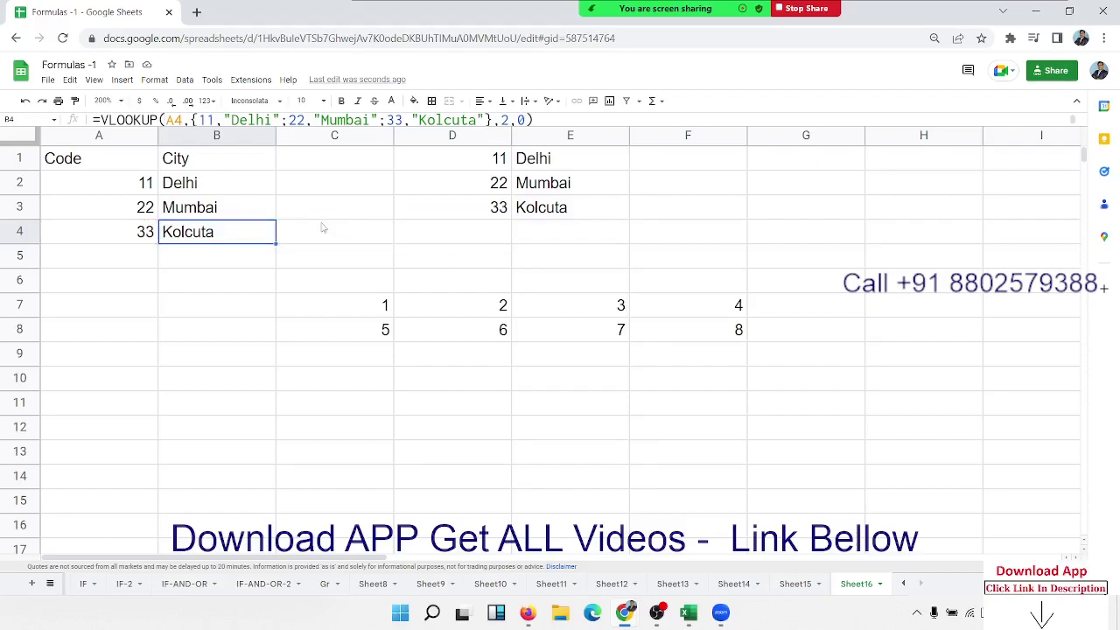
# - Select and review the D1:E3 lookup table cells, then move to B7
pyautogui.click(499, 204)
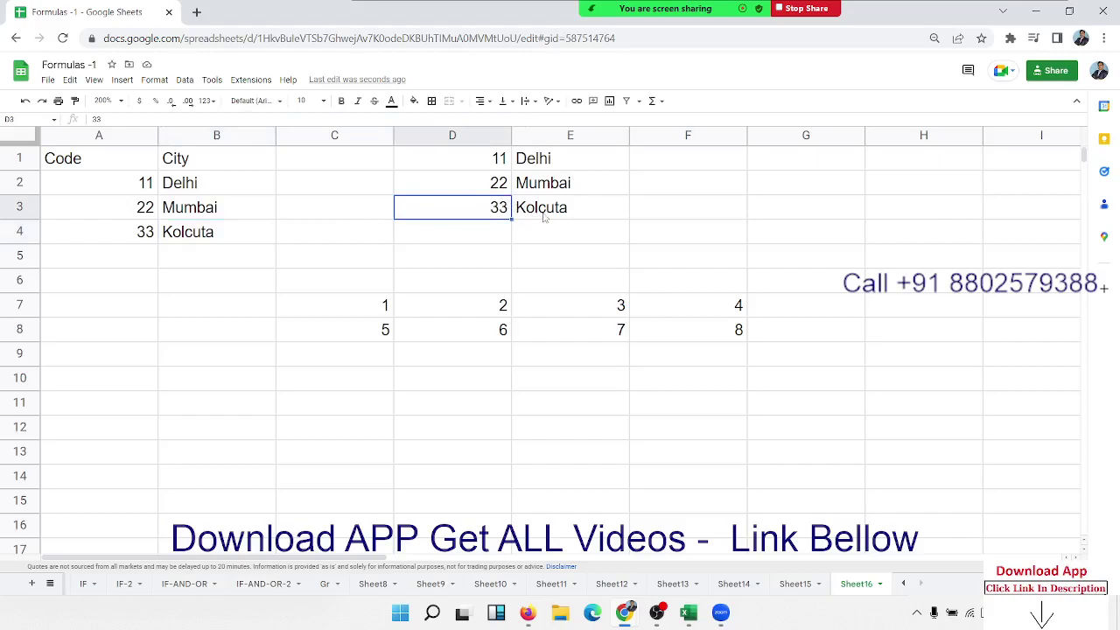
pyautogui.moveTo(543, 217); pyautogui.dragTo(496, 168)
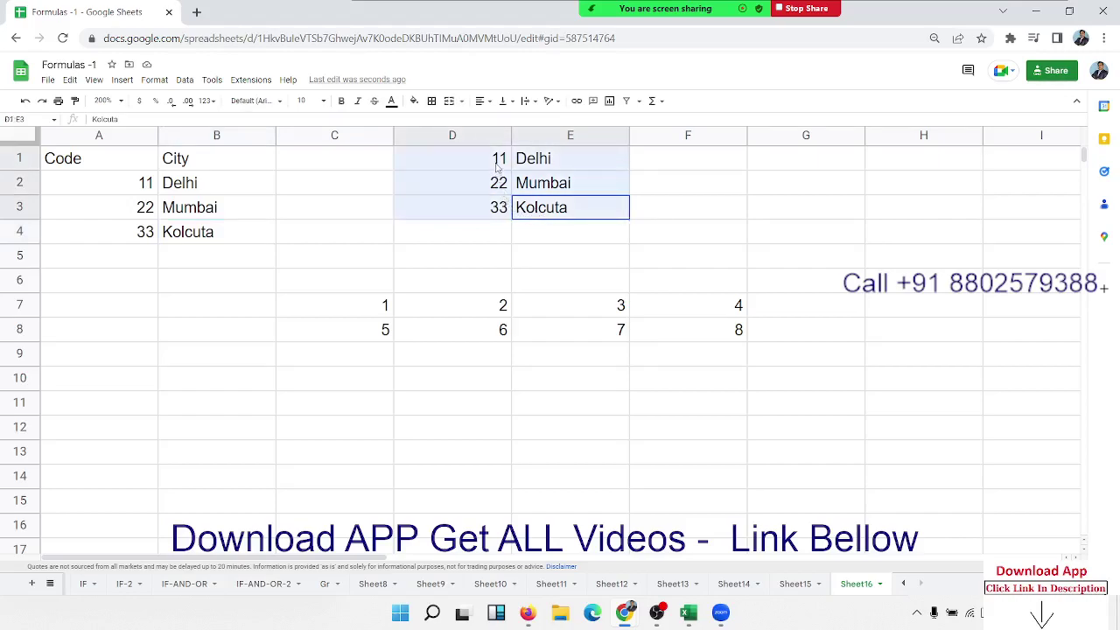
pyautogui.moveTo(697, 169); pyautogui.dragTo(755, 216)
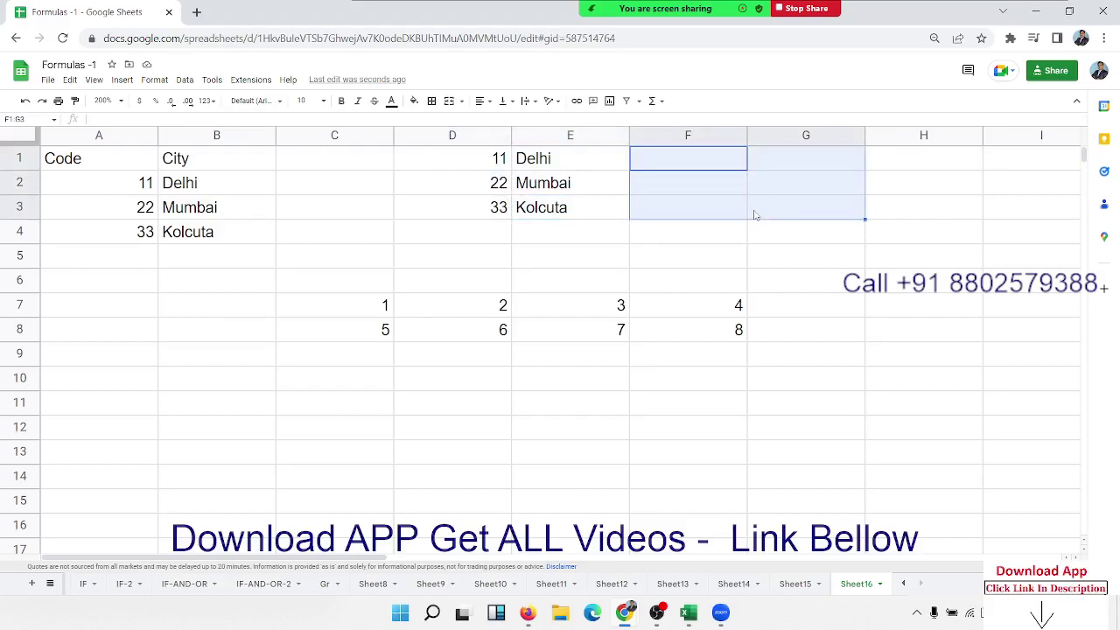
pyautogui.click(567, 220)
pyautogui.click(553, 211)
pyautogui.click(458, 202)
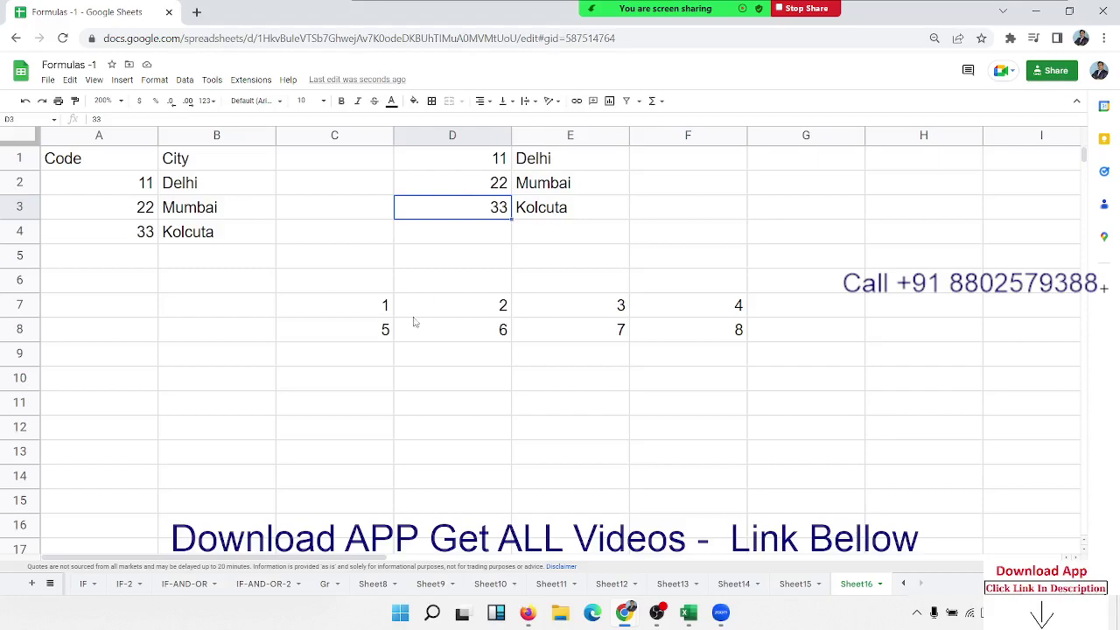
pyautogui.click(267, 313)
# - Enter the Qty header in A10 with quantities 85, 63, 32, 6, 85 and 36 below it
pyautogui.click(140, 405)
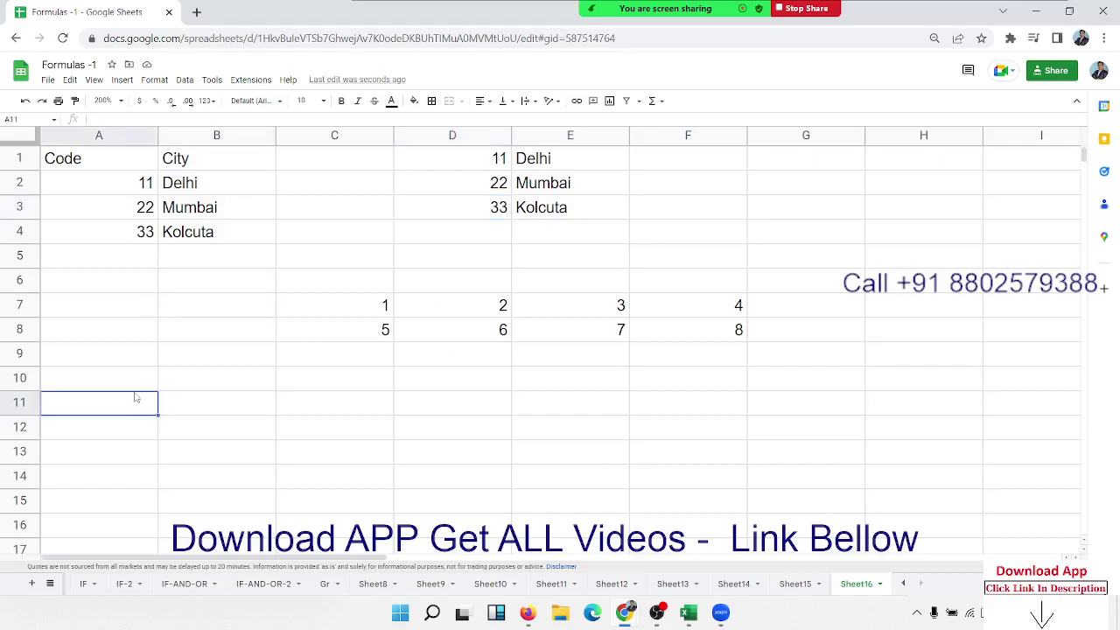
pyautogui.click(136, 386)
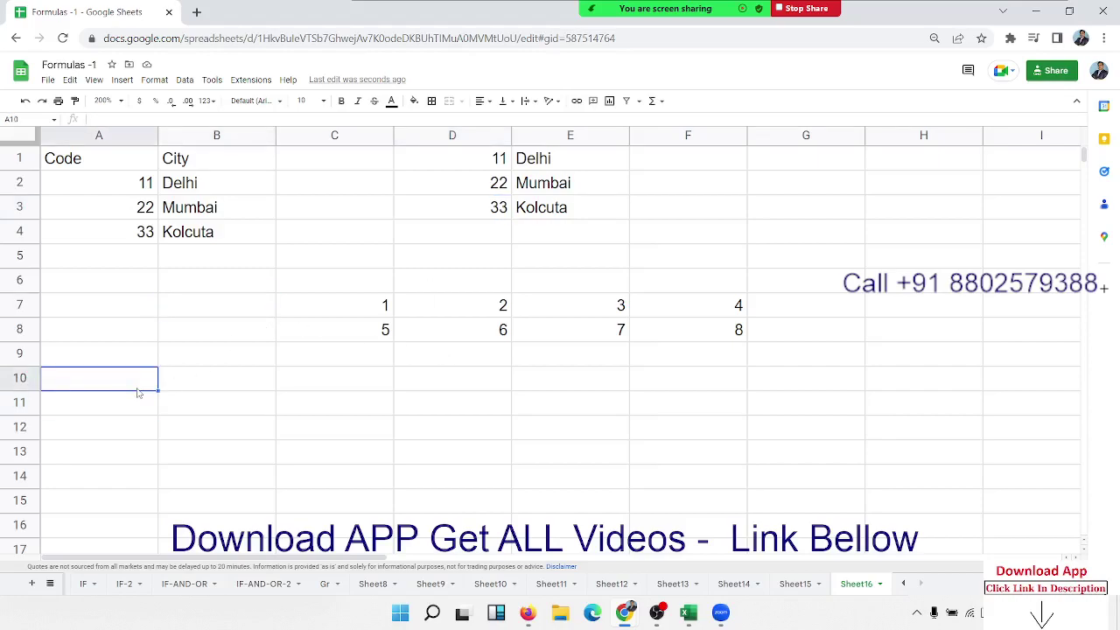
pyautogui.write('qTY')
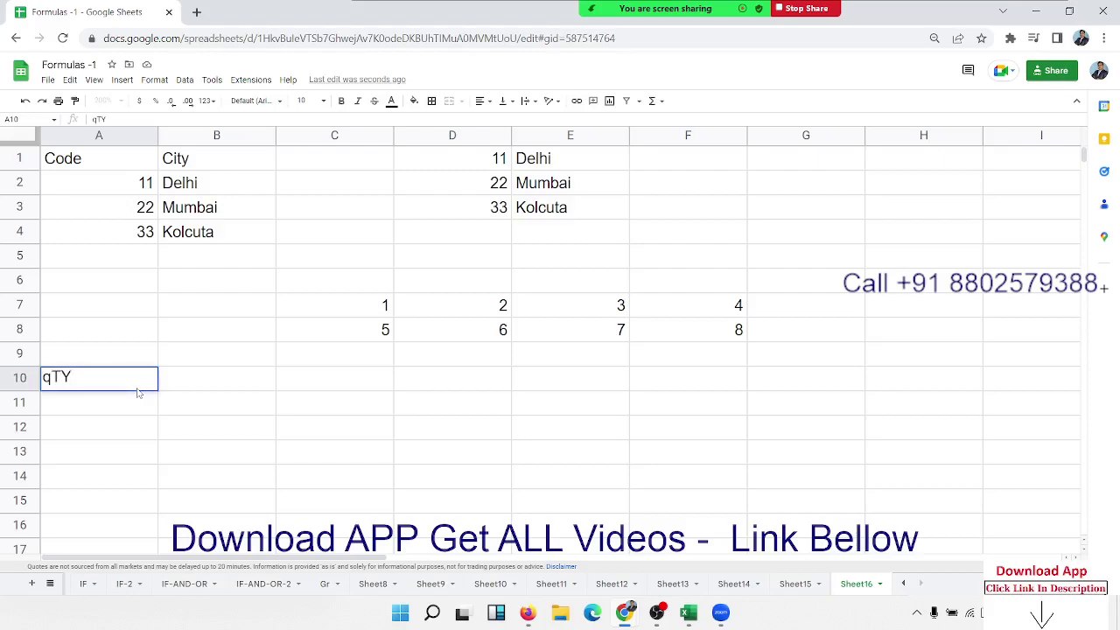
pyautogui.press('Return')
pyautogui.click(137, 390)
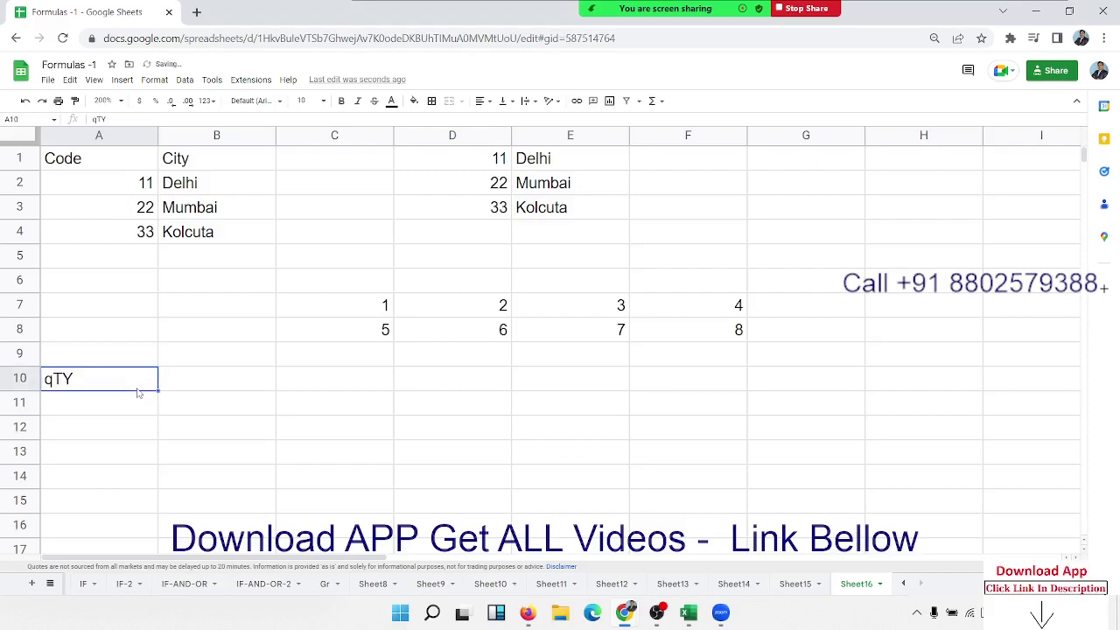
pyautogui.write('Qty')
pyautogui.press('Return')
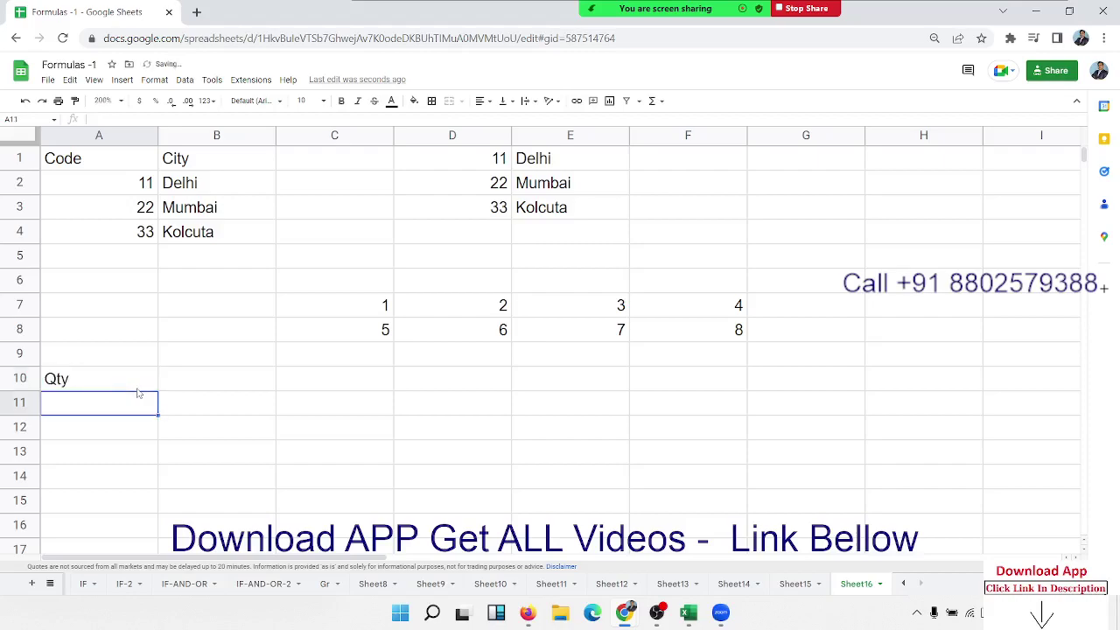
pyautogui.write('85')
pyautogui.press('Return')
pyautogui.write('63')
pyautogui.press('Return')
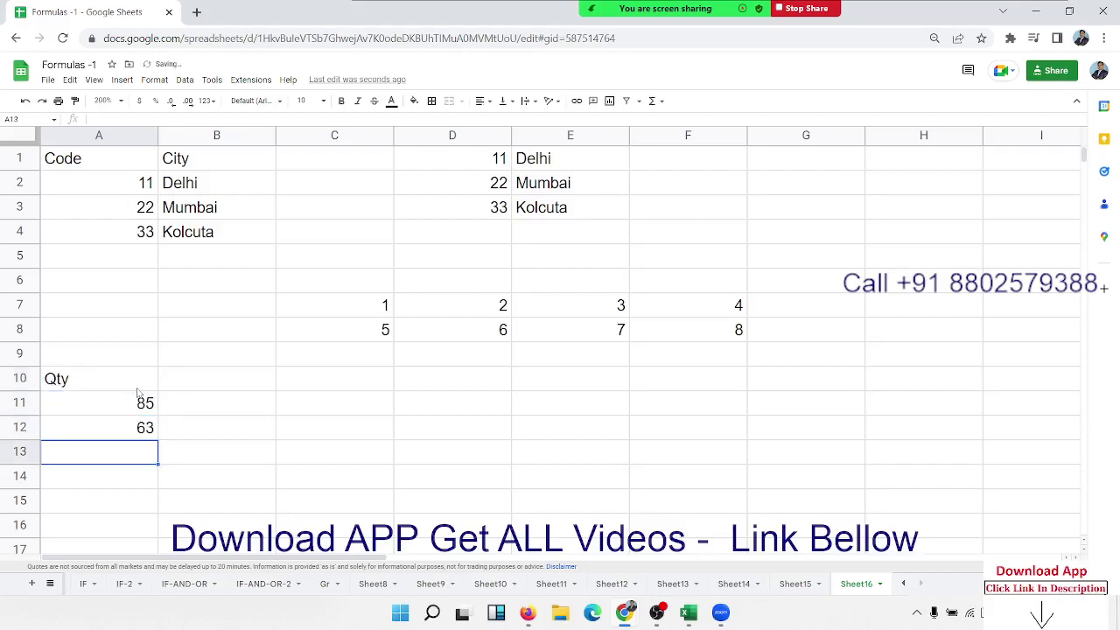
pyautogui.write('32')
pyautogui.press('Return')
pyautogui.write('6')
pyautogui.press('Return')
pyautogui.write('85')
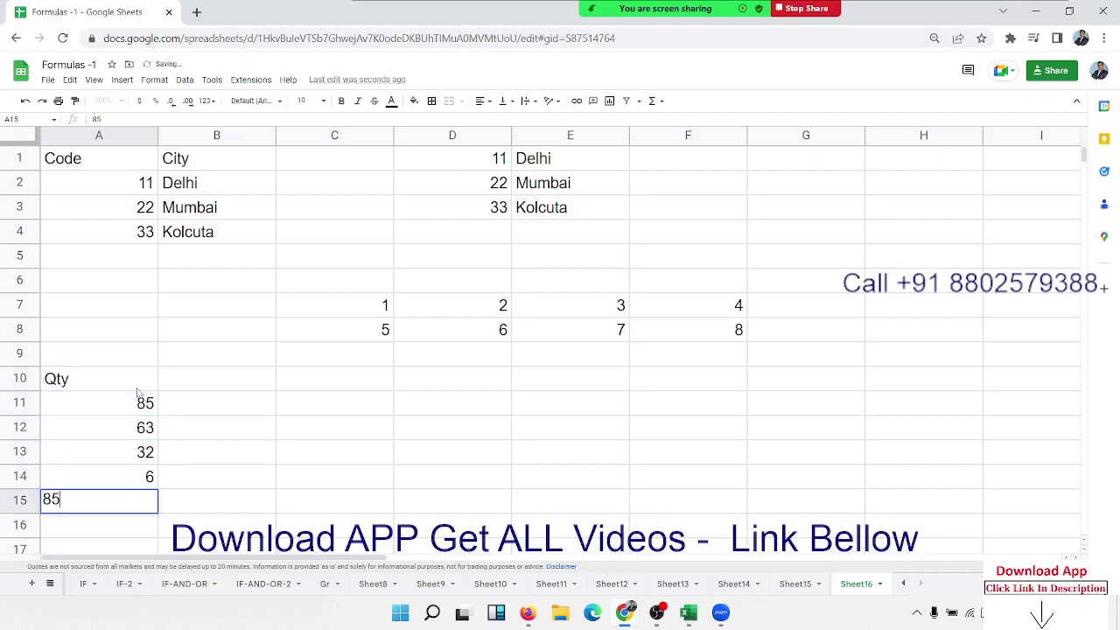
pyautogui.press('Return')
pyautogui.write('36')
pyautogui.press('Return')
pyautogui.press('Up')
# - Add the MRP header in B10 with prices 600, 200, 320, 65, 236 and 362
pyautogui.hotkey('ctrl', 'Up')
pyautogui.hotkey('ctrl', 'Up')
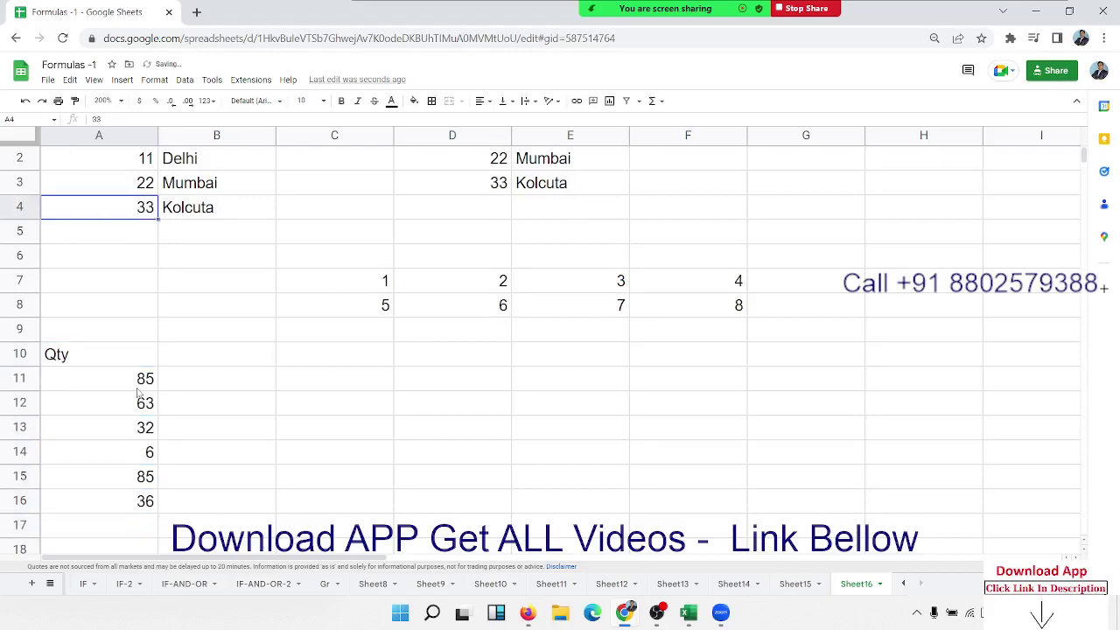
pyautogui.press('Down')
pyautogui.press('Down')
pyautogui.press('Down')
pyautogui.press('Down')
pyautogui.press('Down')
pyautogui.press('Down')
pyautogui.press('Right')
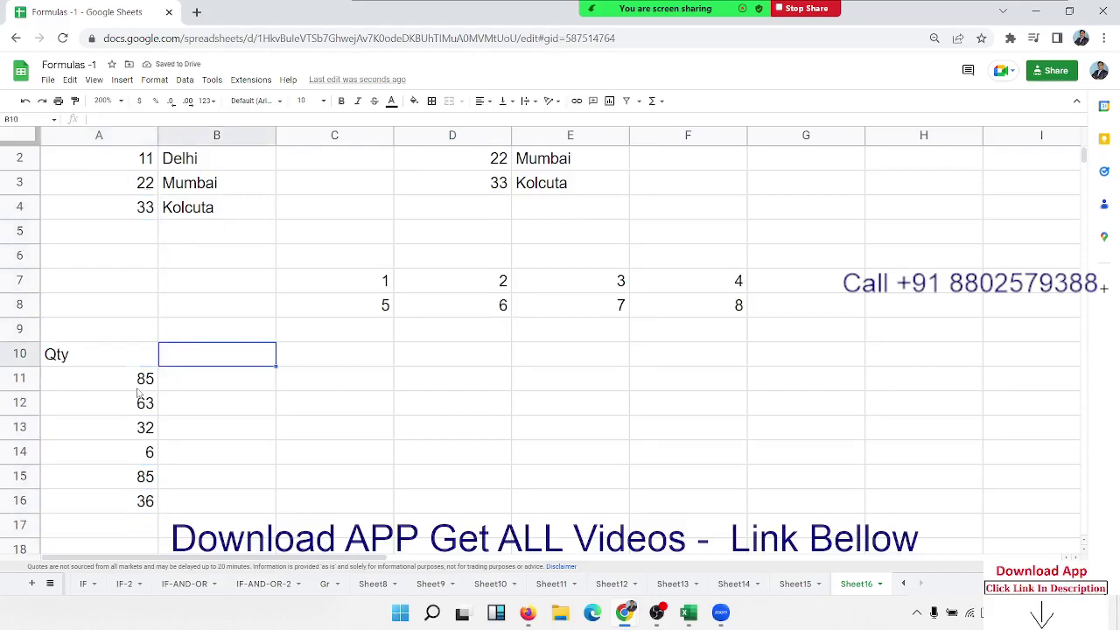
pyautogui.write('MRP')
pyautogui.press('Return')
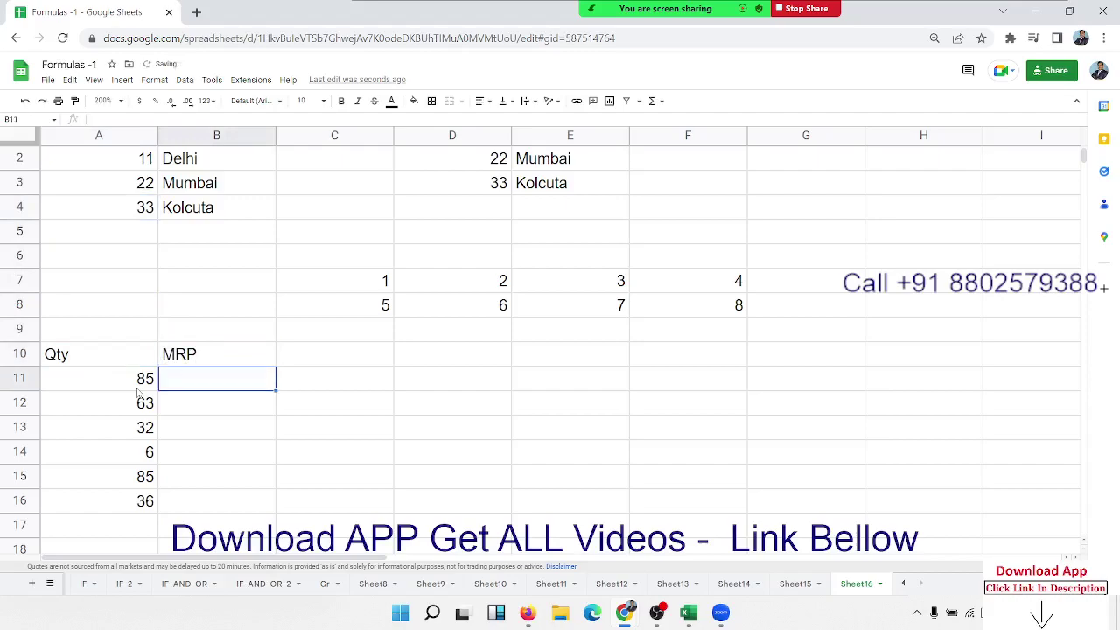
pyautogui.write('60')
pyautogui.write('0')
pyautogui.press('Return')
pyautogui.write('200')
pyautogui.press('Return')
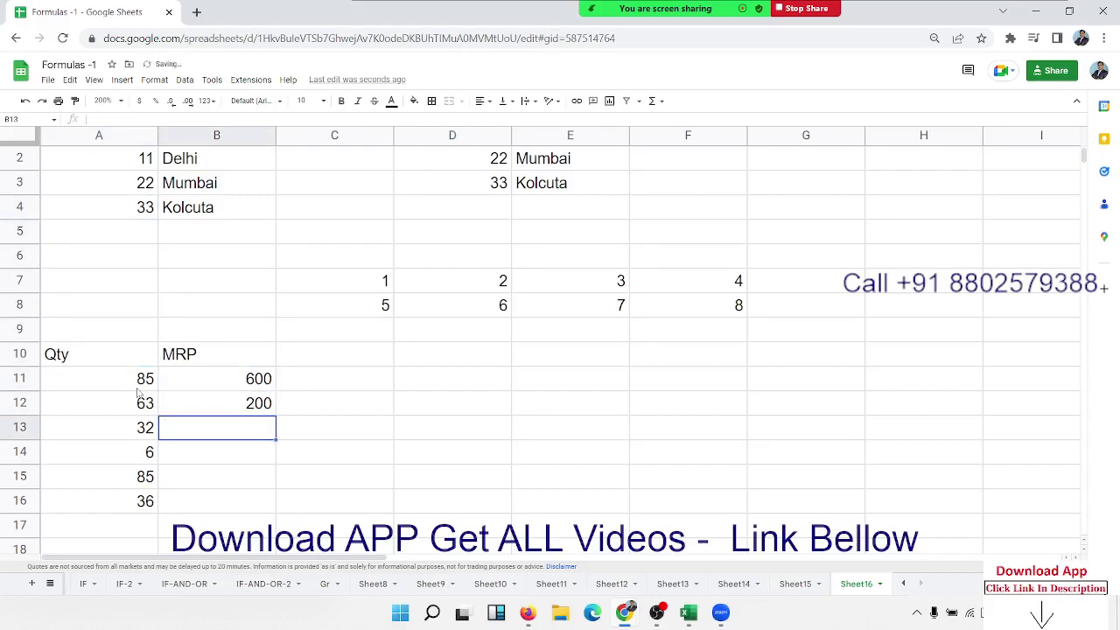
pyautogui.write('320')
pyautogui.press('Return')
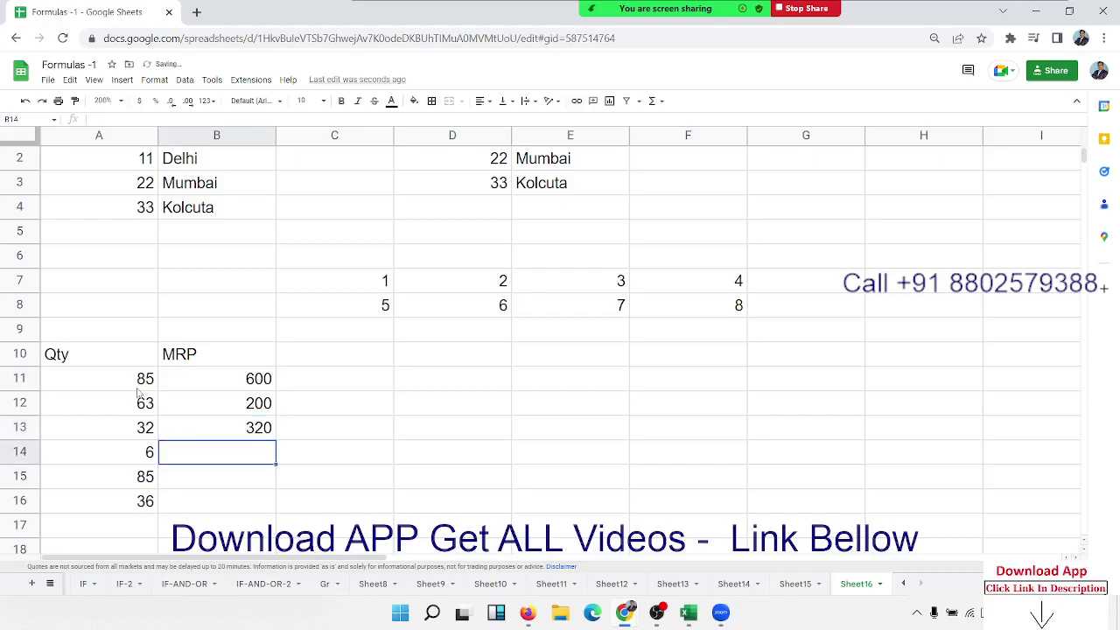
pyautogui.write('65')
pyautogui.press('Return')
pyautogui.write('236')
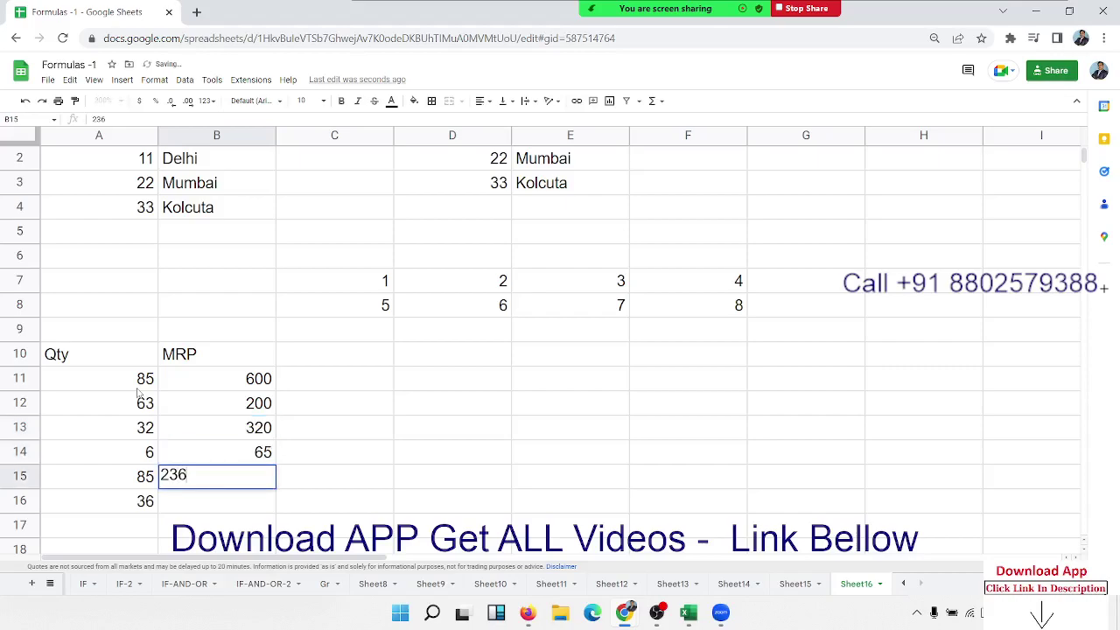
pyautogui.press('Return')
pyautogui.write('362')
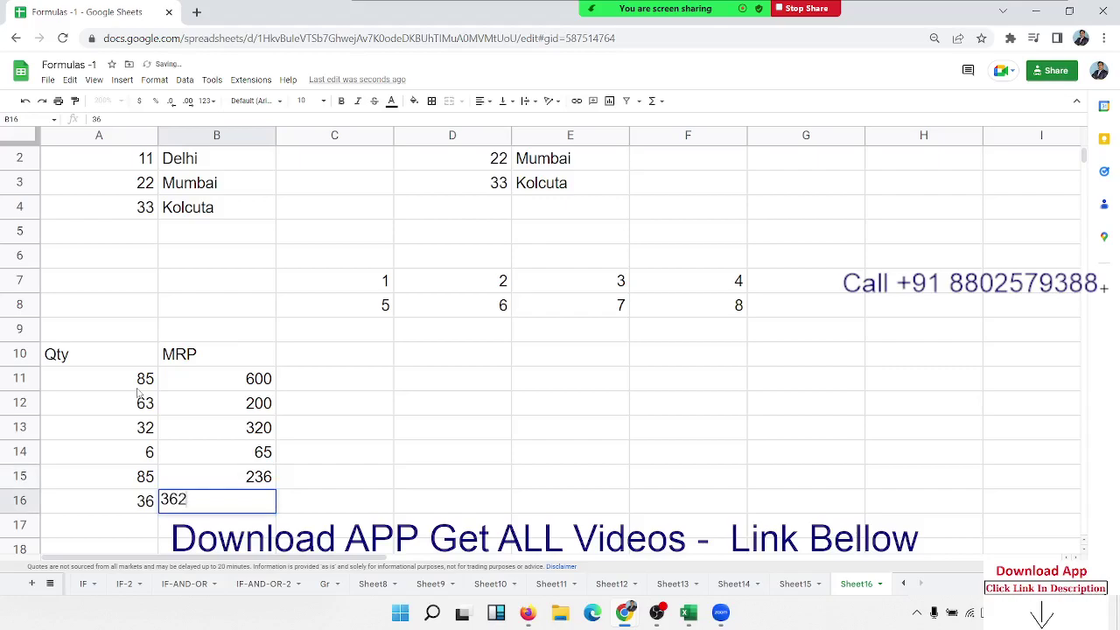
pyautogui.press('Return')
pyautogui.scroll(-2, 215, 470)
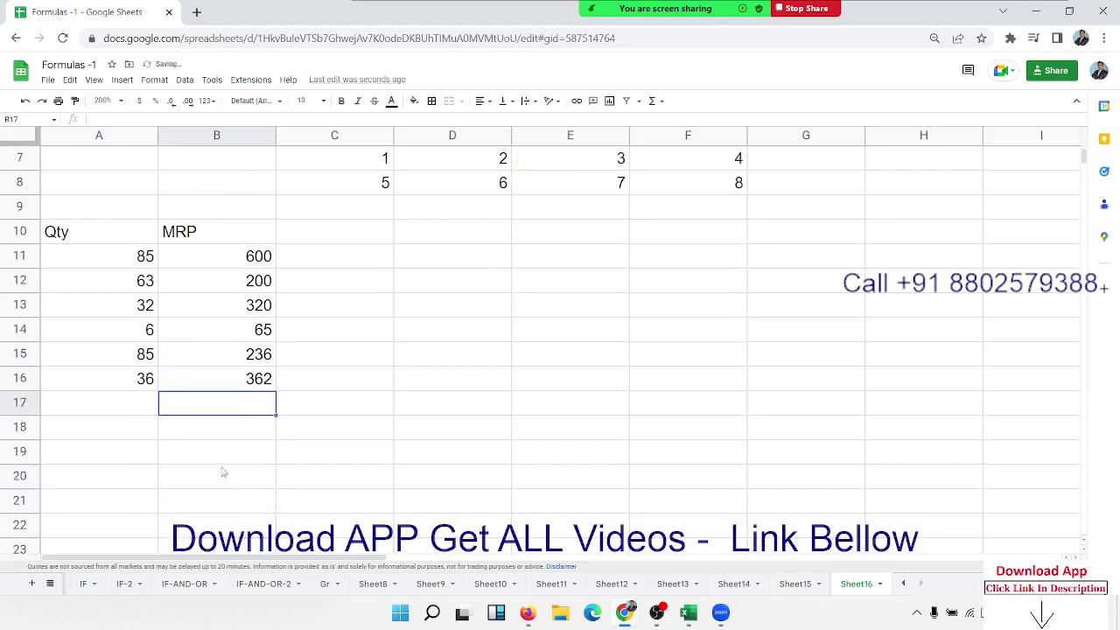
# - Label cell C18 as Amt
pyautogui.click(323, 428)
pyautogui.write('A')
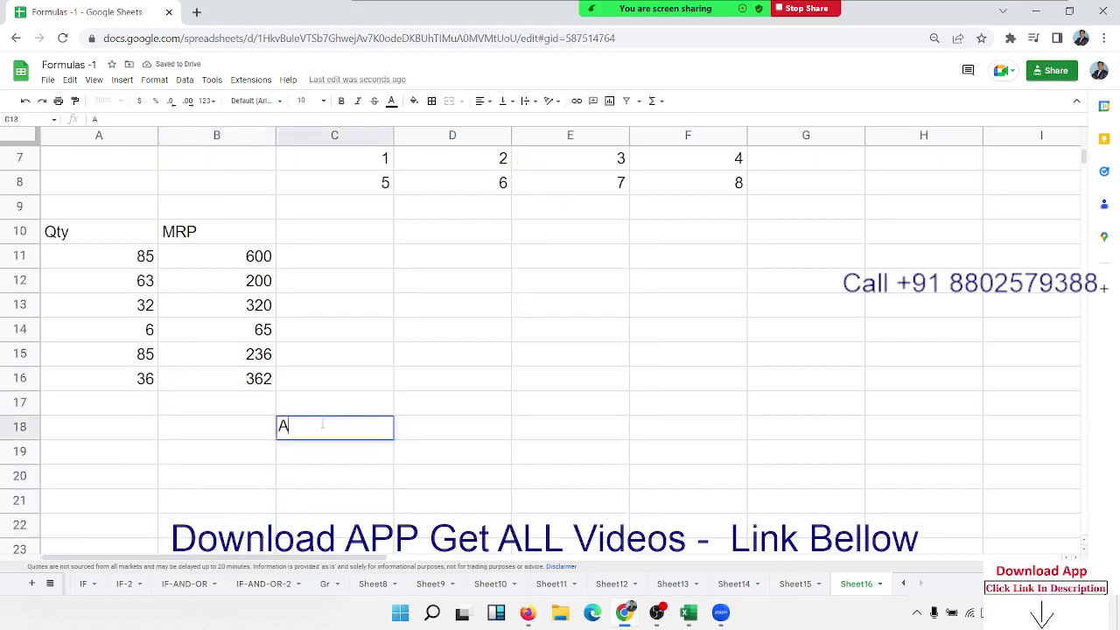
pyautogui.write('mt')
pyautogui.press('Tab')
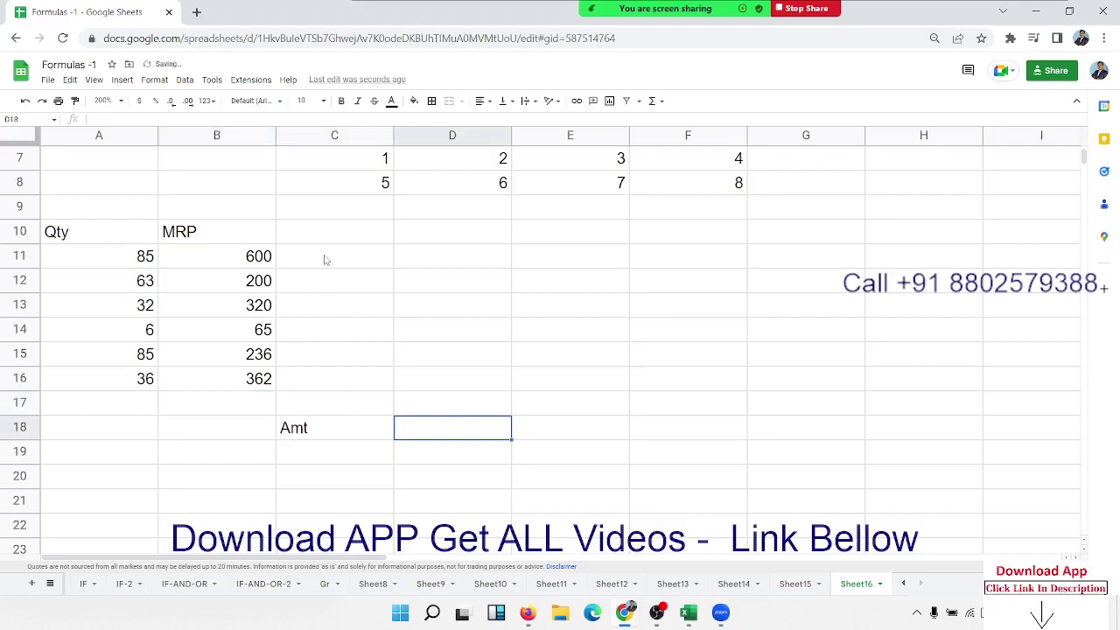
pyautogui.moveTo(325, 257); pyautogui.dragTo(313, 378)
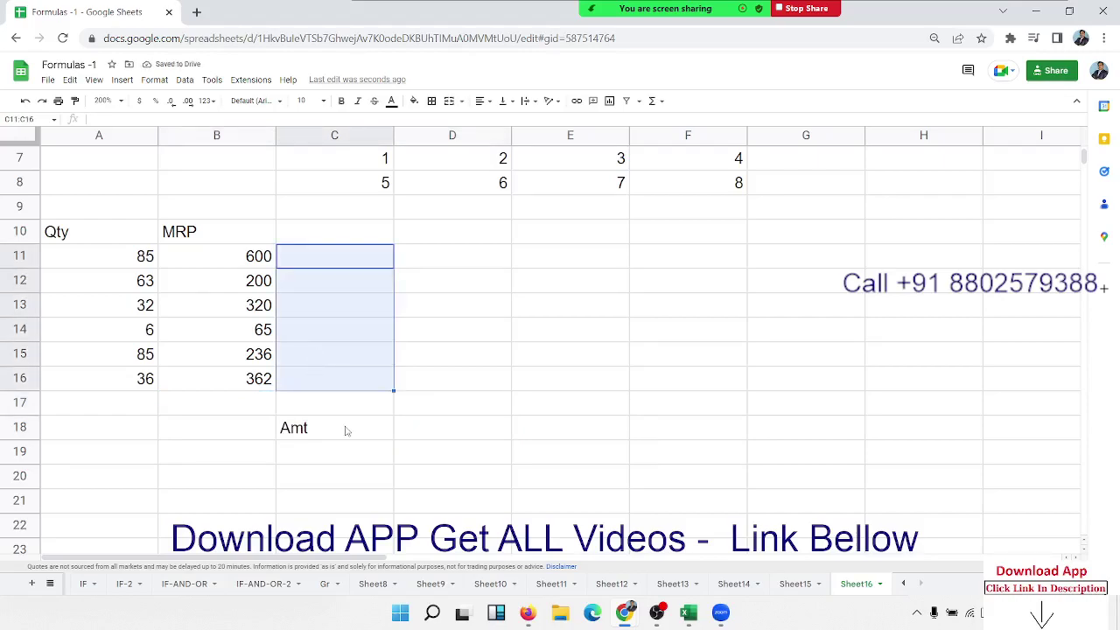
pyautogui.click(347, 430)
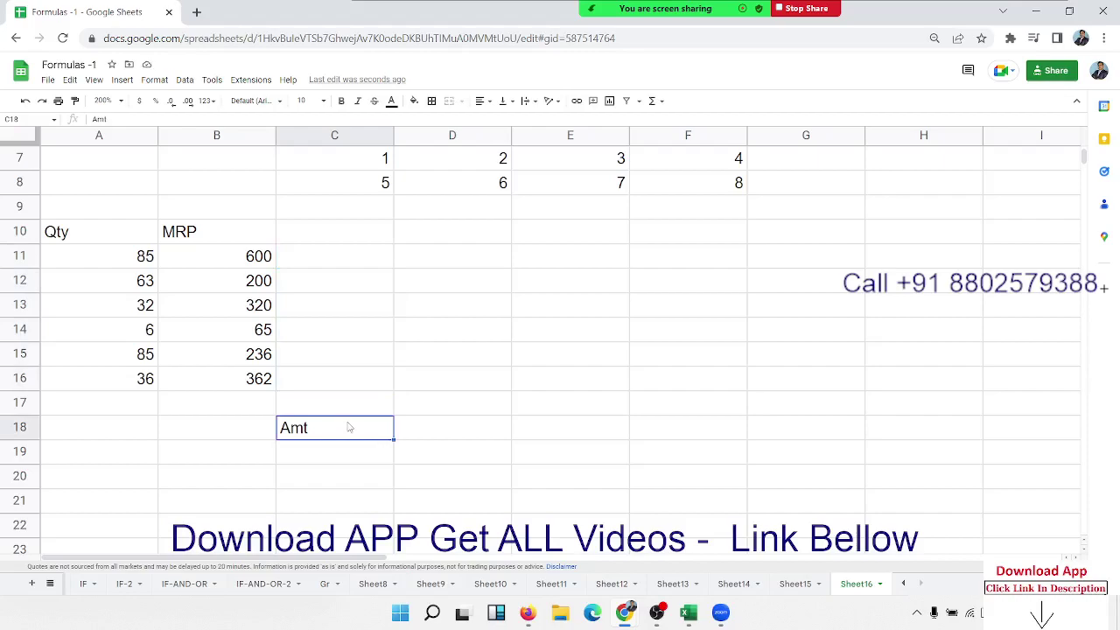
# - Enter =SUM(A11:A16*B11:B16) in D18 to total Qty times MRP
pyautogui.click(440, 434)
pyautogui.write('=sum')
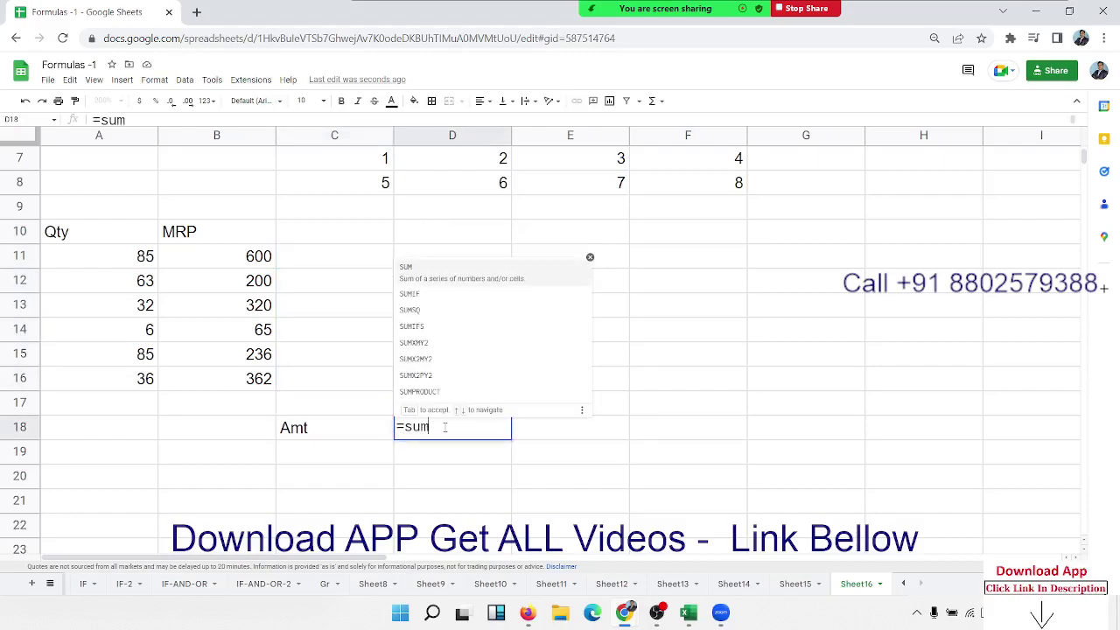
pyautogui.press('Tab')
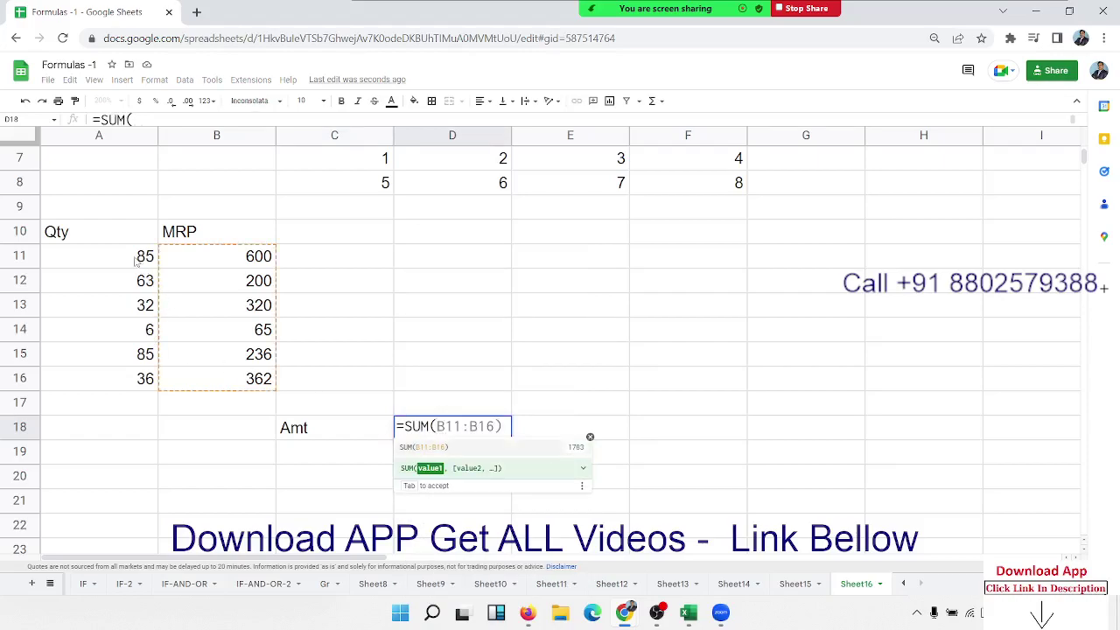
pyautogui.click(140, 255)
pyautogui.moveTo(132, 280); pyautogui.dragTo(107, 357)
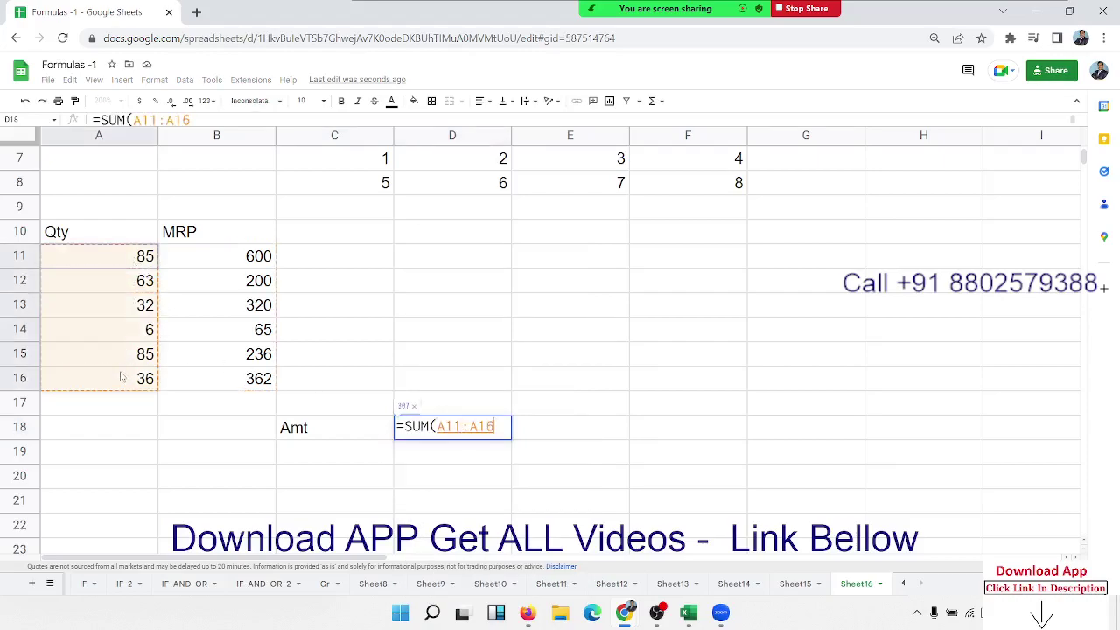
pyautogui.write('*')
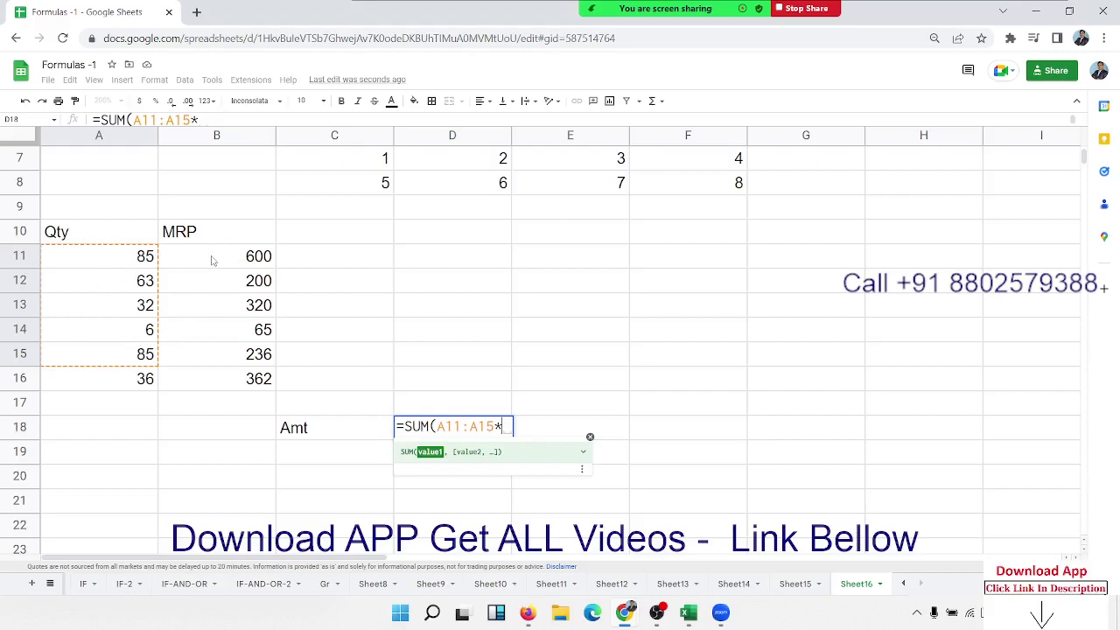
pyautogui.moveTo(212, 257); pyautogui.dragTo(214, 378)
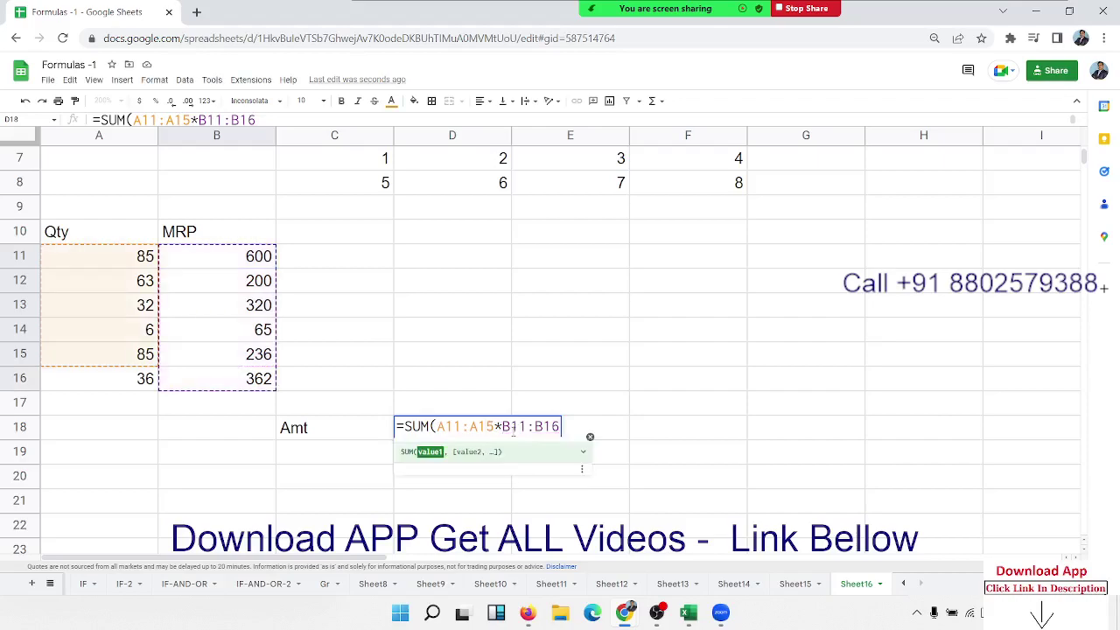
pyautogui.press('BackSpace')
pyautogui.write('6')
pyautogui.click(529, 427)
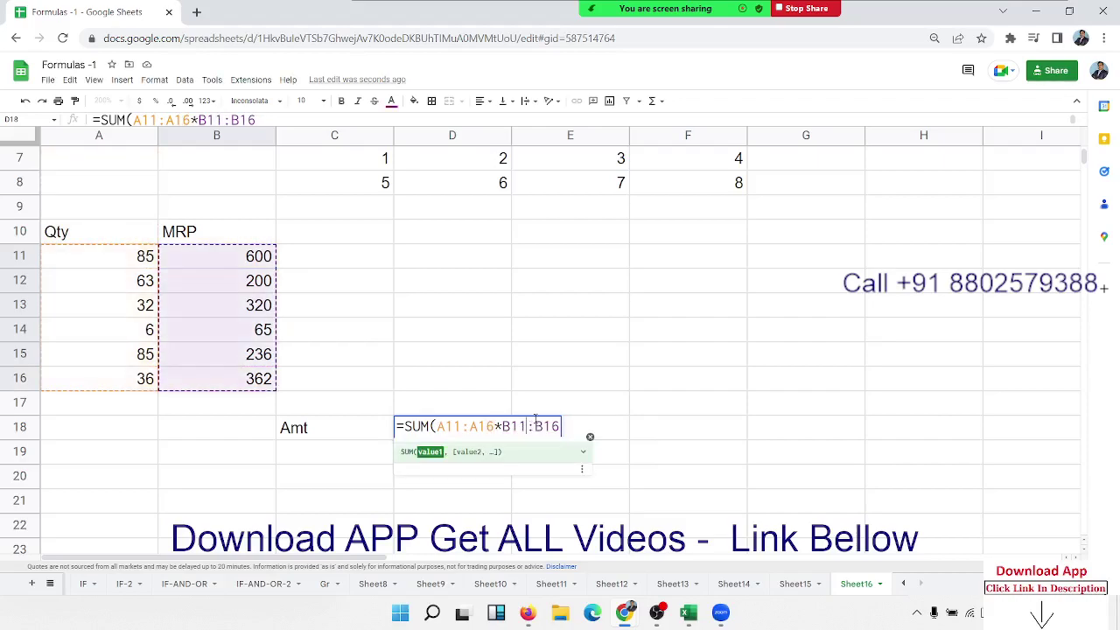
pyautogui.press('Return')
pyautogui.press('Up')
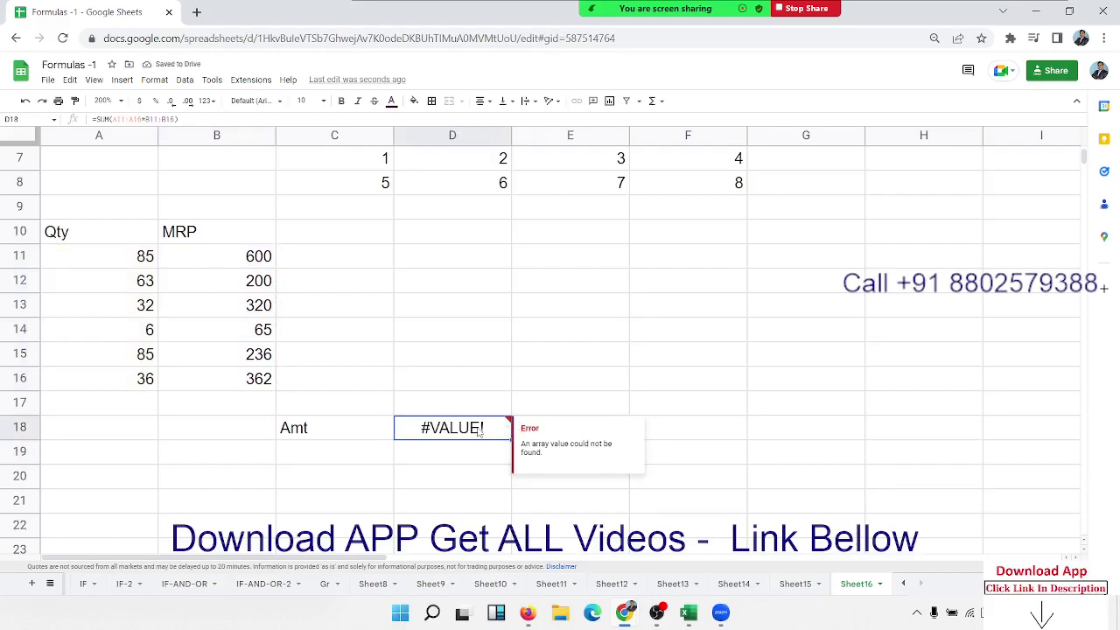
# - Wrap the D18 formula in ARRAYFORMULA so it returns 107322
pyautogui.doubleClick(435, 429)
pyautogui.click(404, 426)
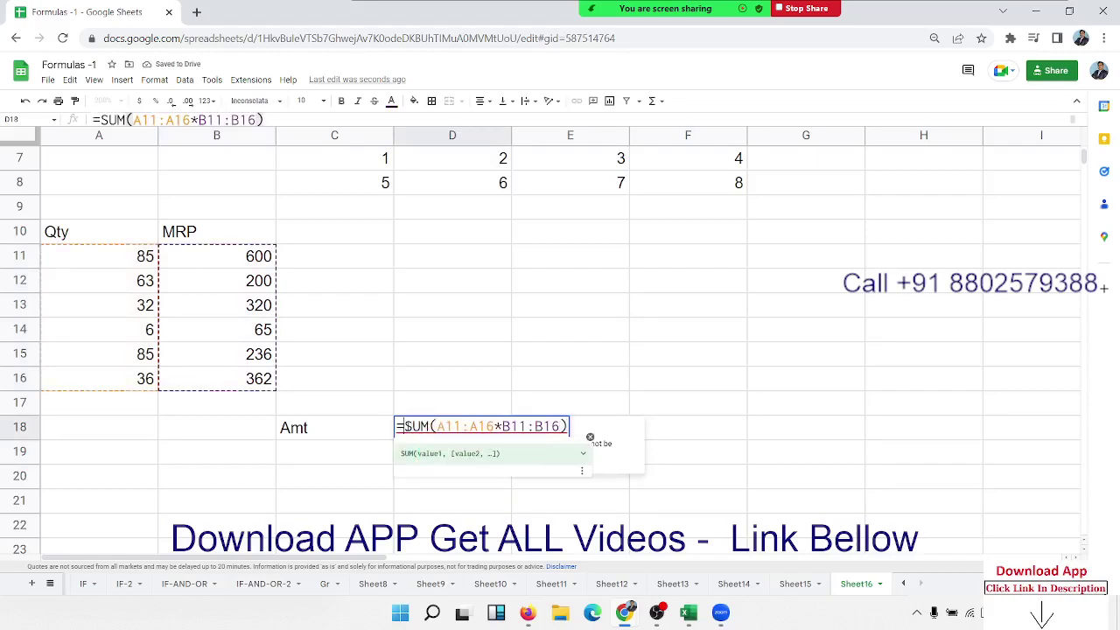
pyautogui.write('arr')
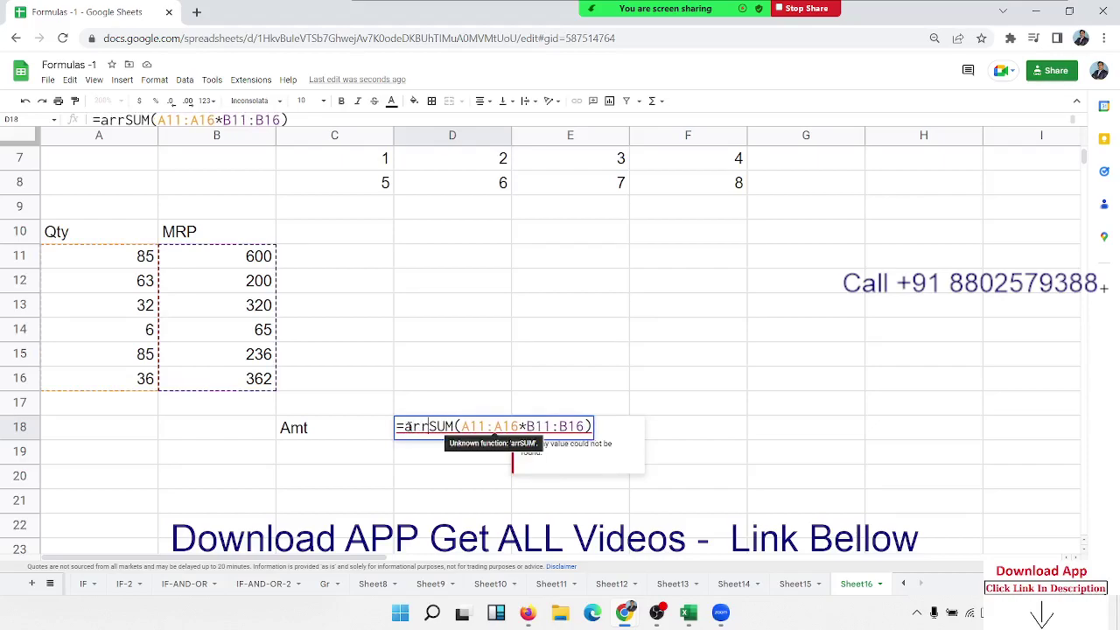
pyautogui.write('a')
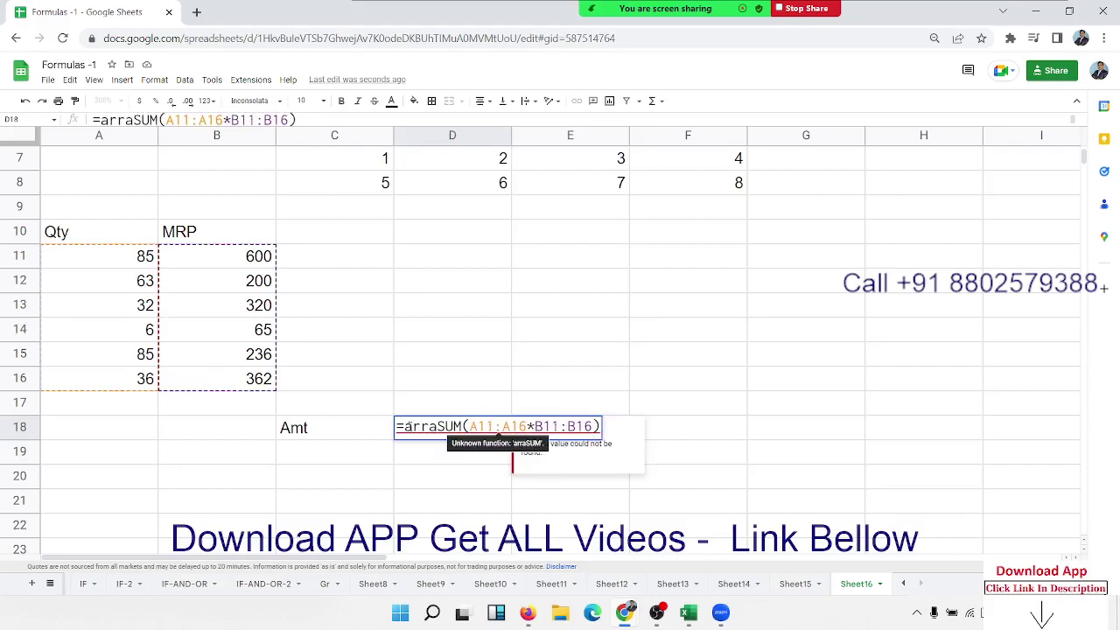
pyautogui.press('BackSpace')
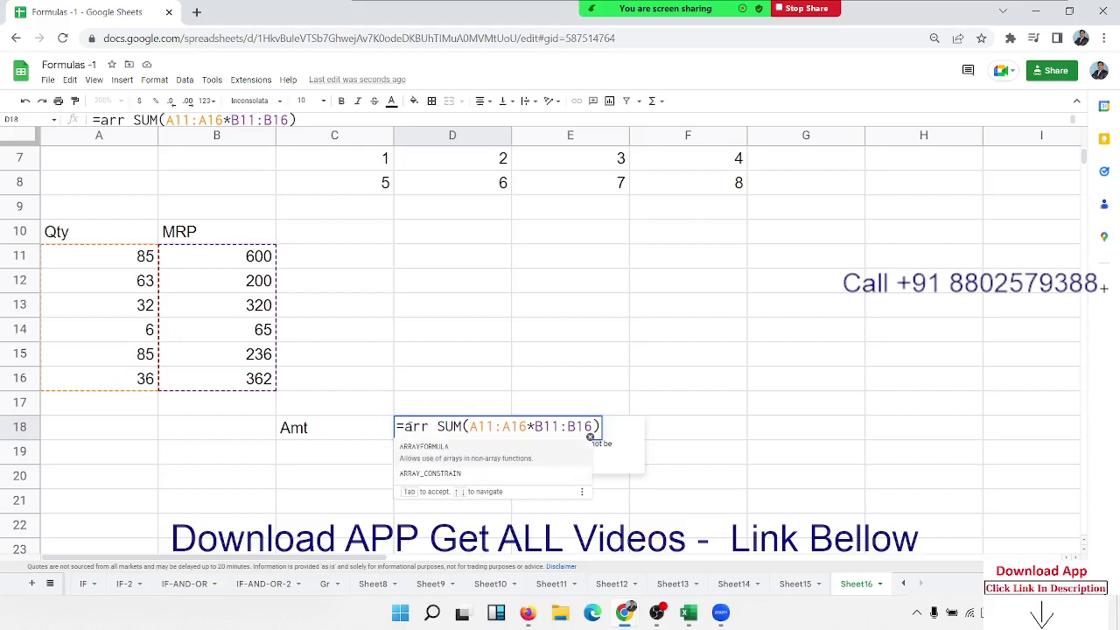
pyautogui.press('Tab')
pyautogui.press('Delete')
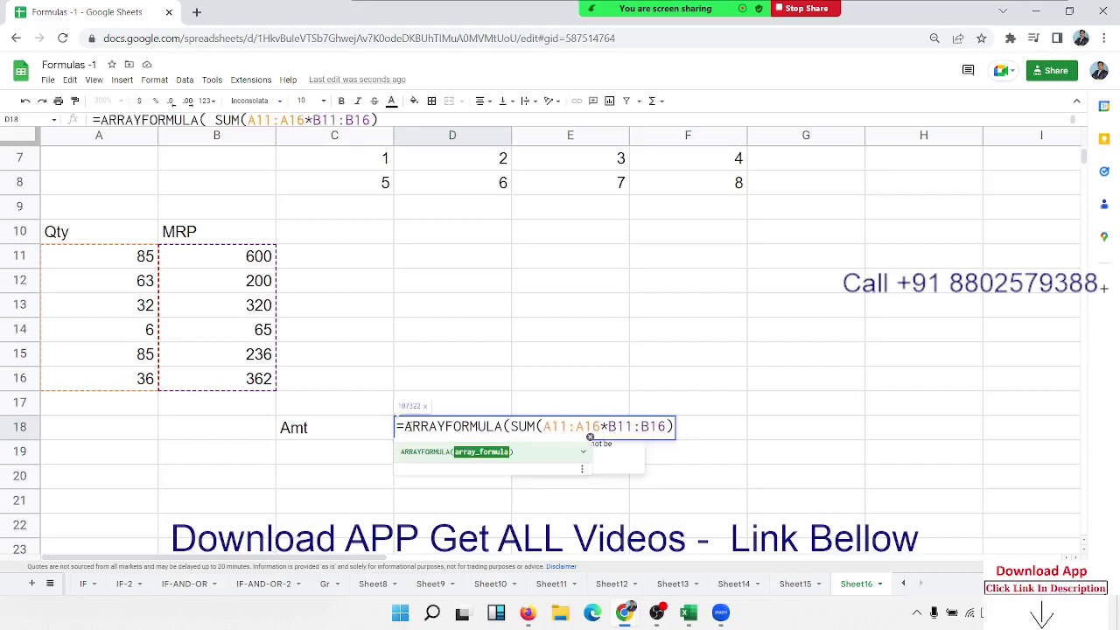
pyautogui.press('Return')
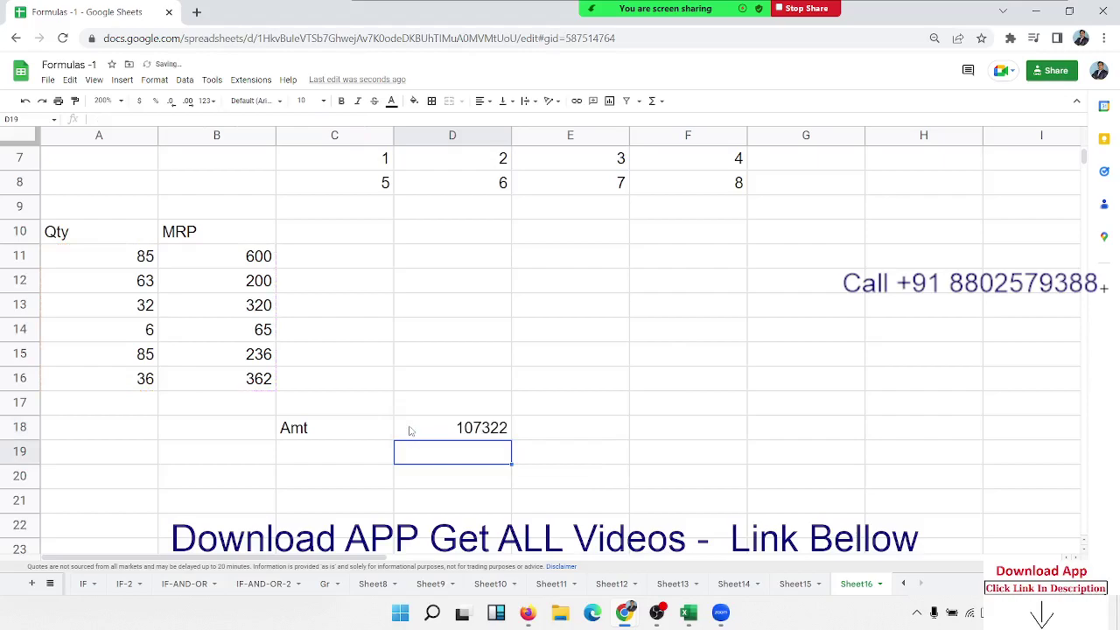
pyautogui.click(410, 431)
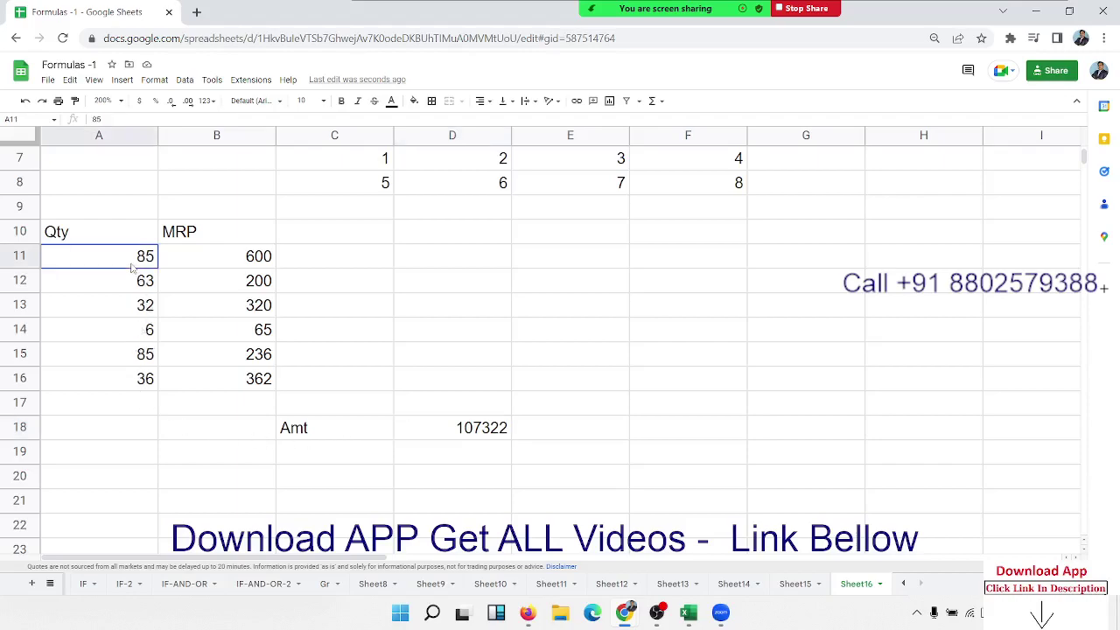
pyautogui.moveTo(135, 268)
pyautogui.mouseDown()
pyautogui.moveTo(123, 374)
pyautogui.moveTo(176, 378)
pyautogui.mouseUp()
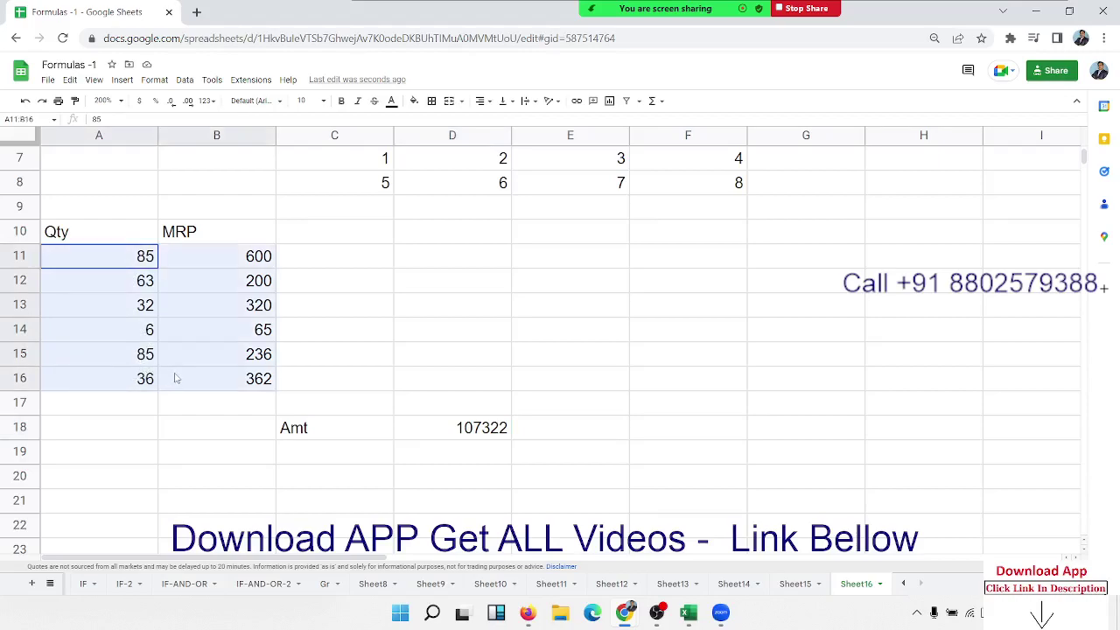
pyautogui.moveTo(176, 378); pyautogui.dragTo(176, 378)
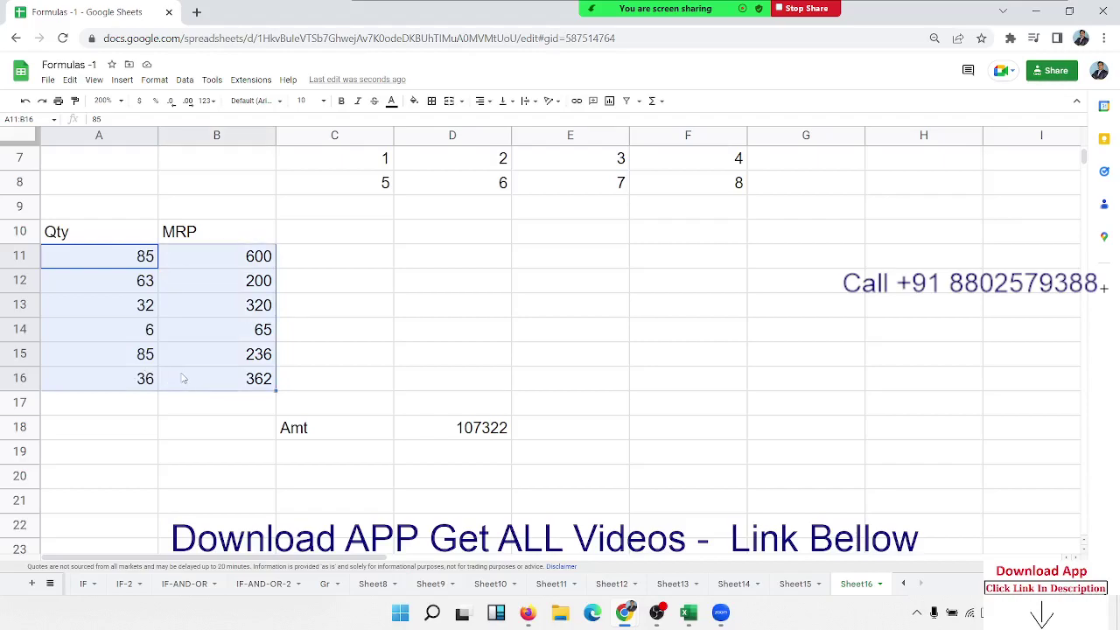
pyautogui.click(320, 268)
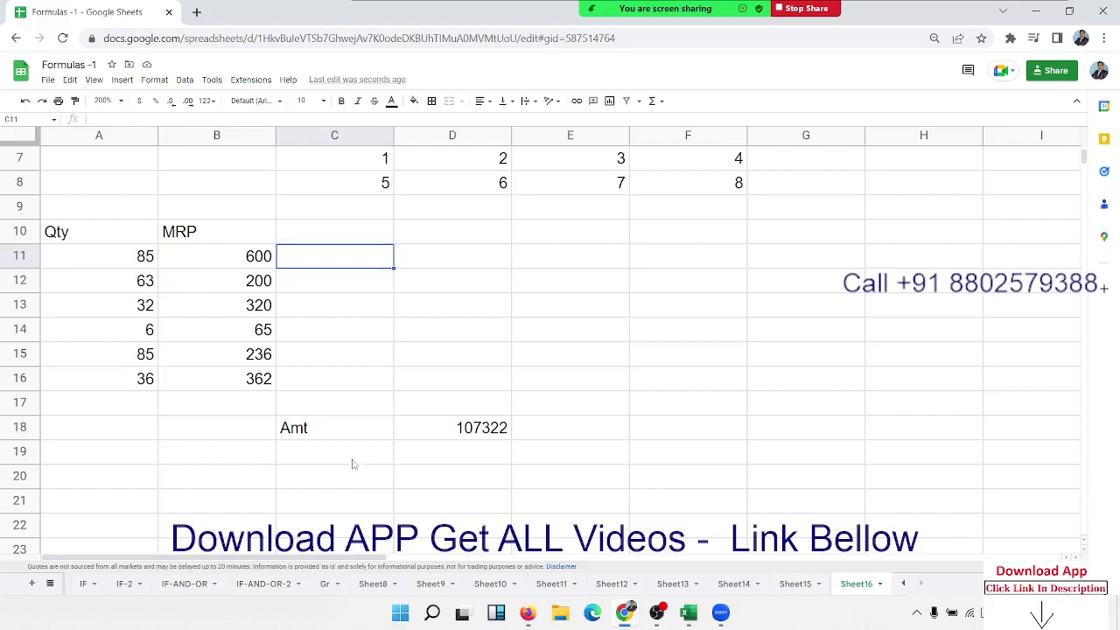
pyautogui.click(436, 462)
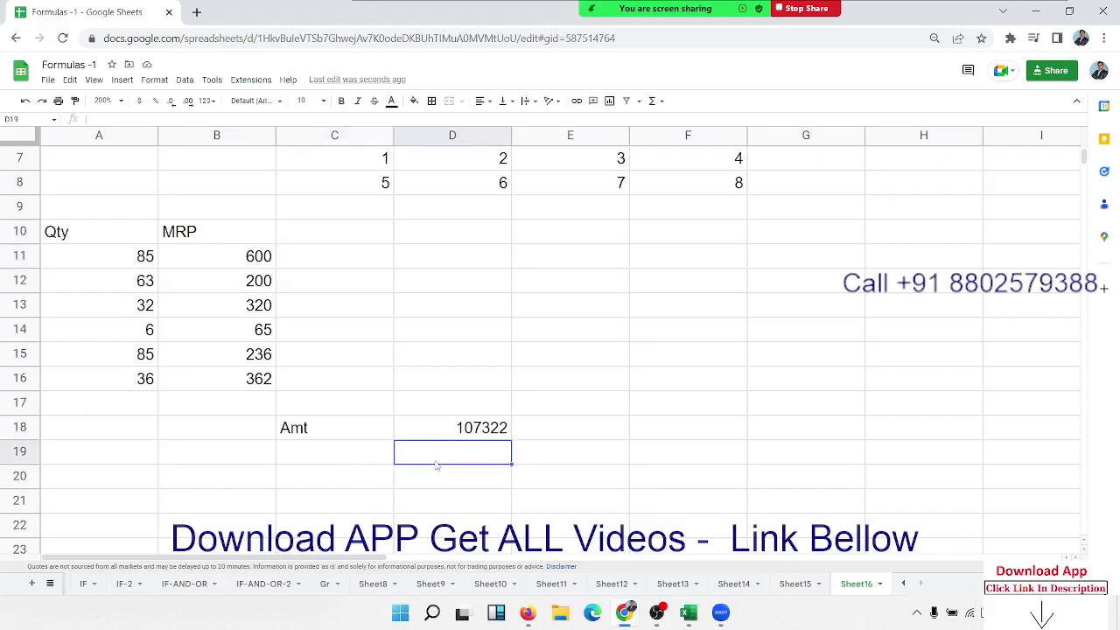
# - Enter =ArrayFormula(SUM(IF(A11:A16>50,A11:A16*B11:B16,0))) in D19, returning 83660
pyautogui.write('=sum(')
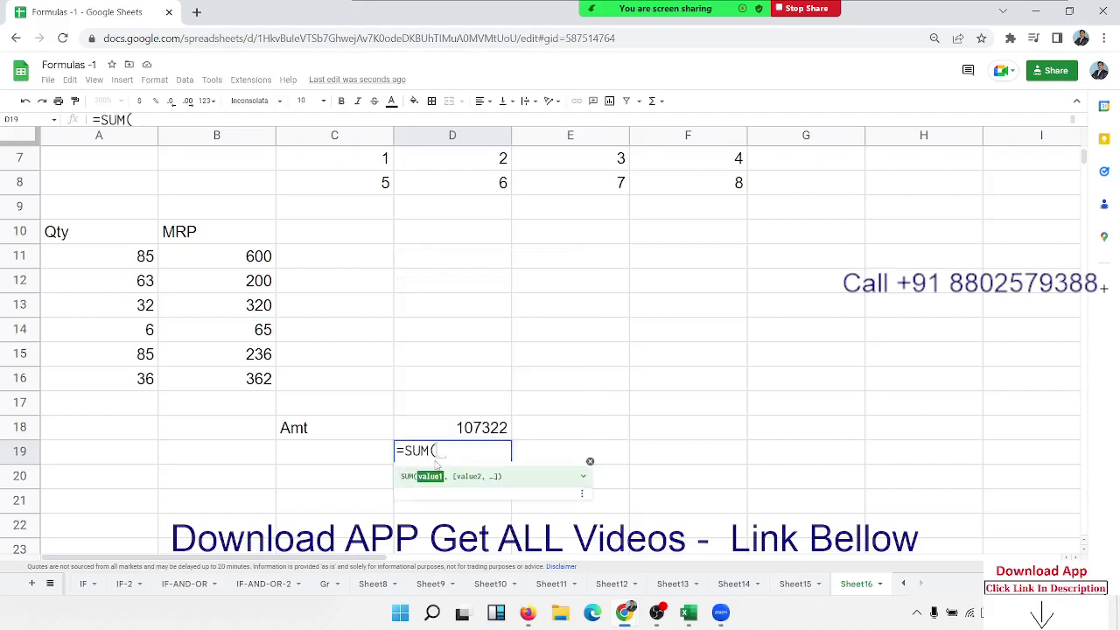
pyautogui.write('if(')
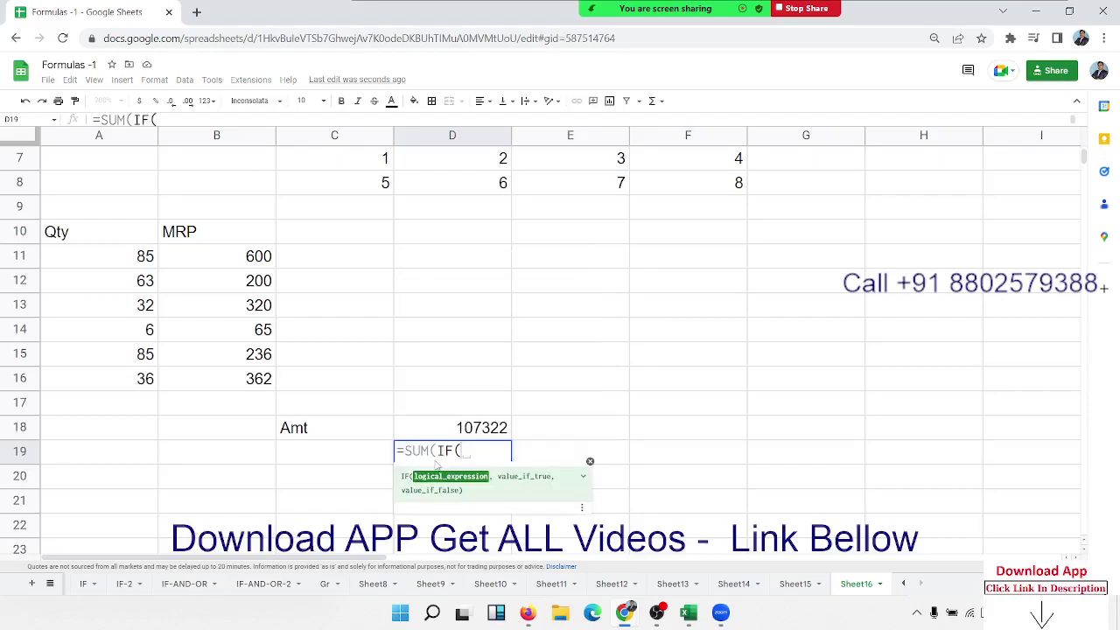
pyautogui.moveTo(135, 262); pyautogui.dragTo(130, 294)
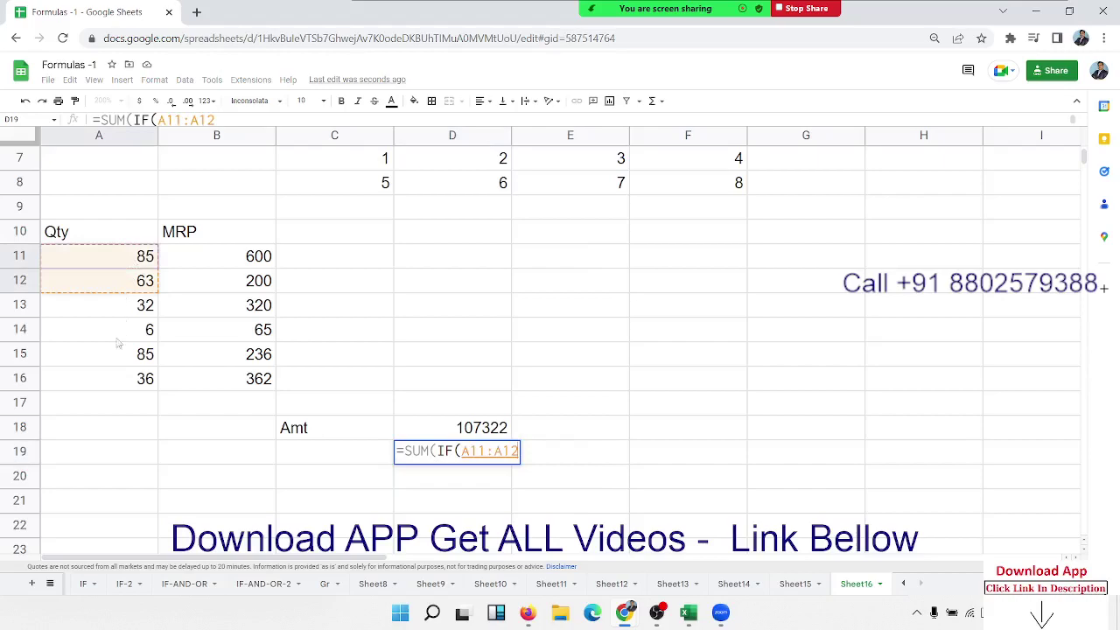
pyautogui.moveTo(118, 344); pyautogui.dragTo(112, 380)
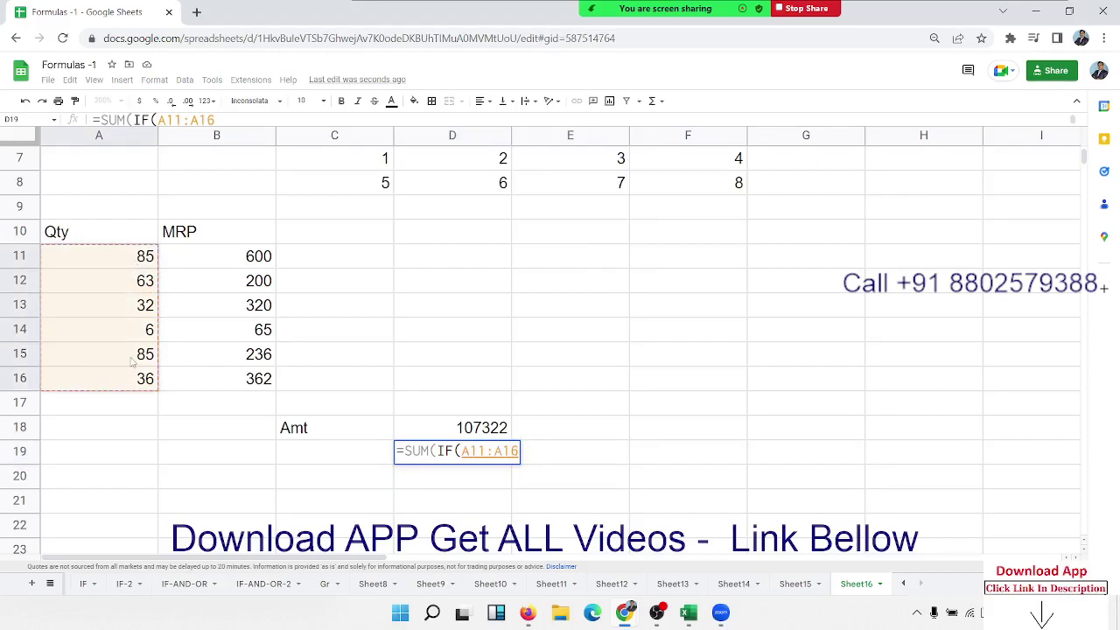
pyautogui.write('>50')
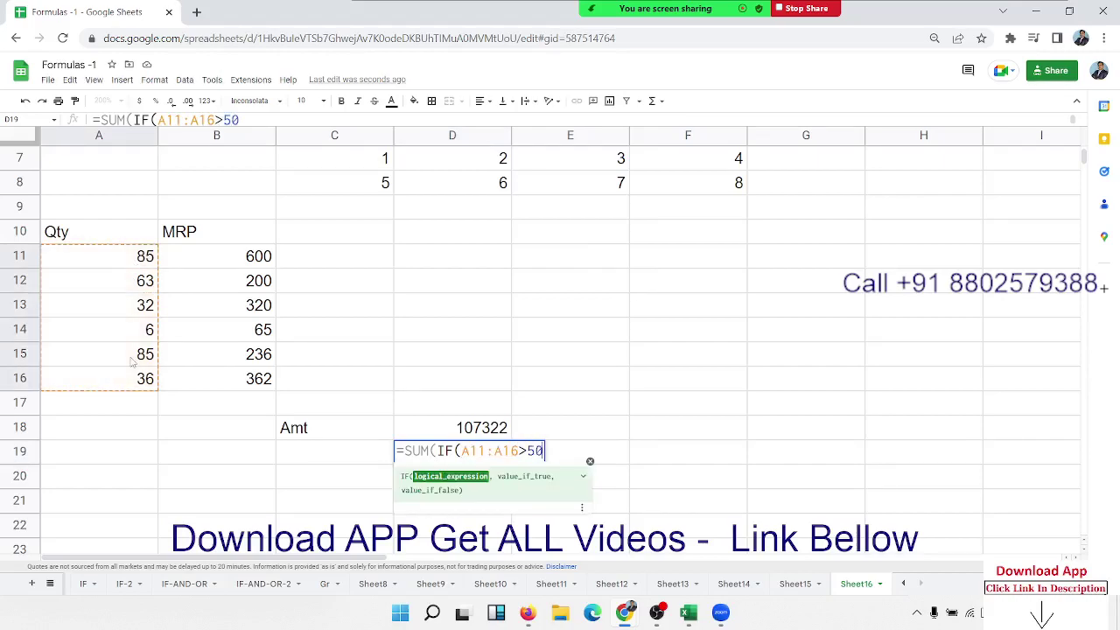
pyautogui.write(',')
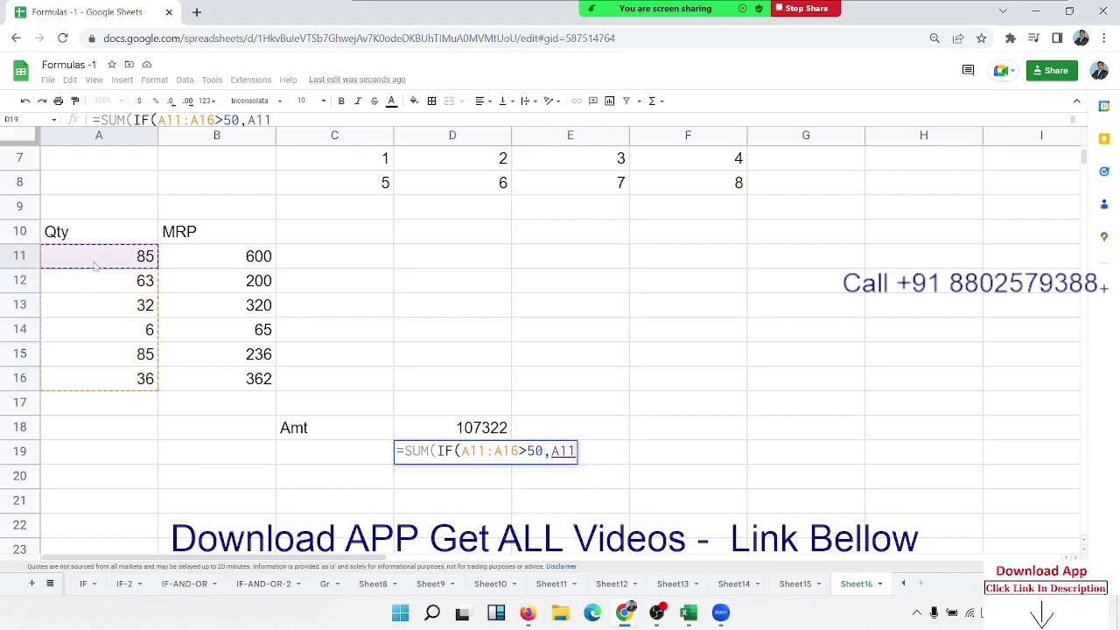
pyautogui.moveTo(93, 261); pyautogui.dragTo(75, 382)
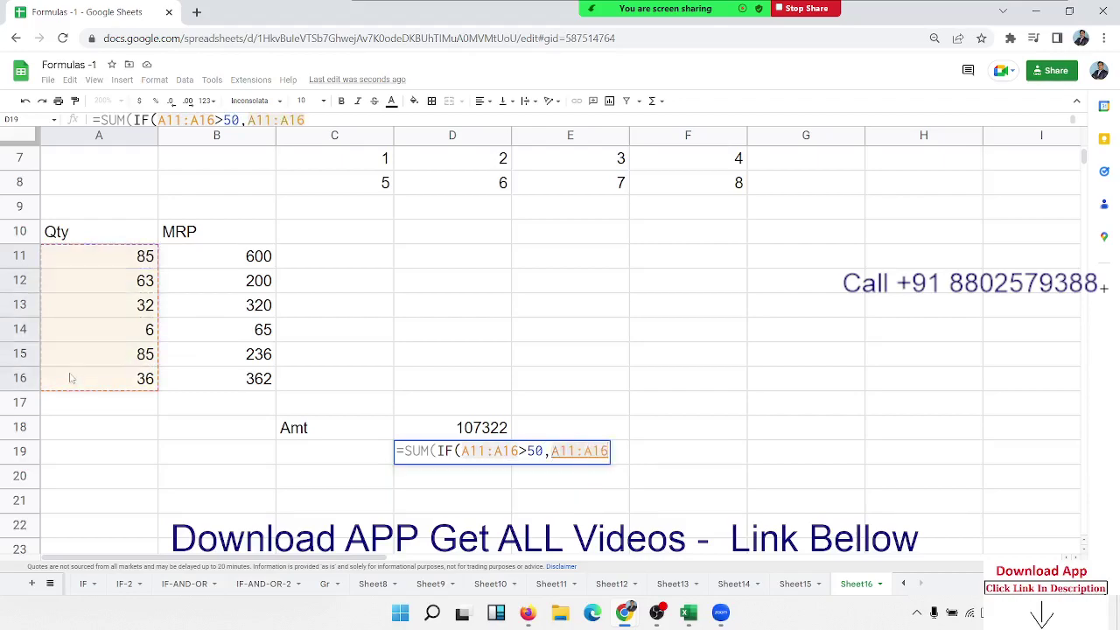
pyautogui.write('*')
pyautogui.moveTo(242, 272); pyautogui.dragTo(228, 383)
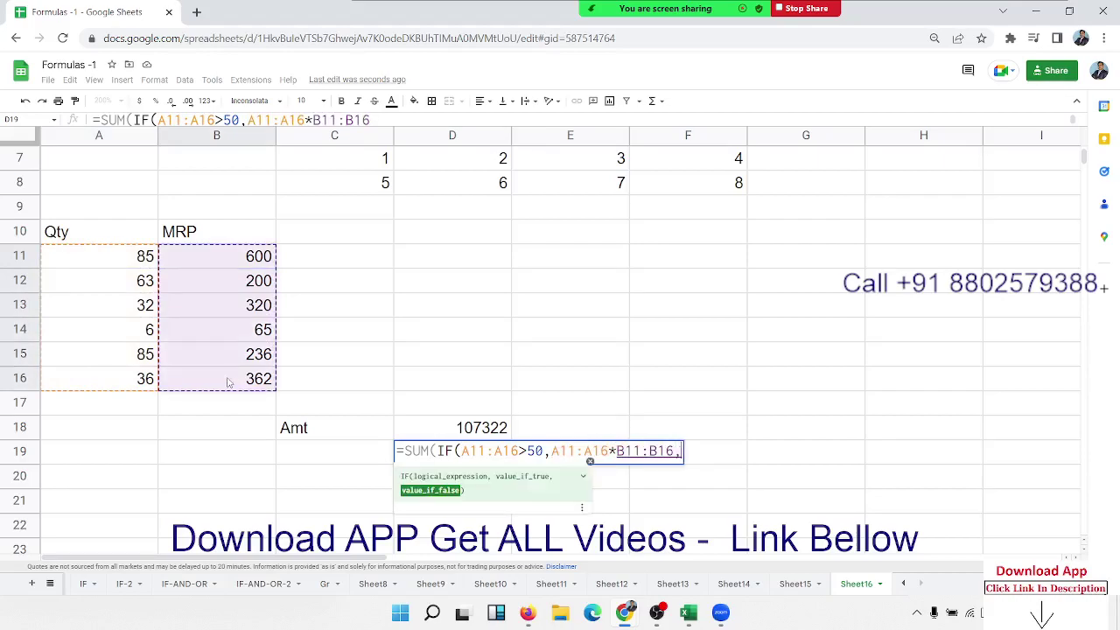
pyautogui.write(',0)')
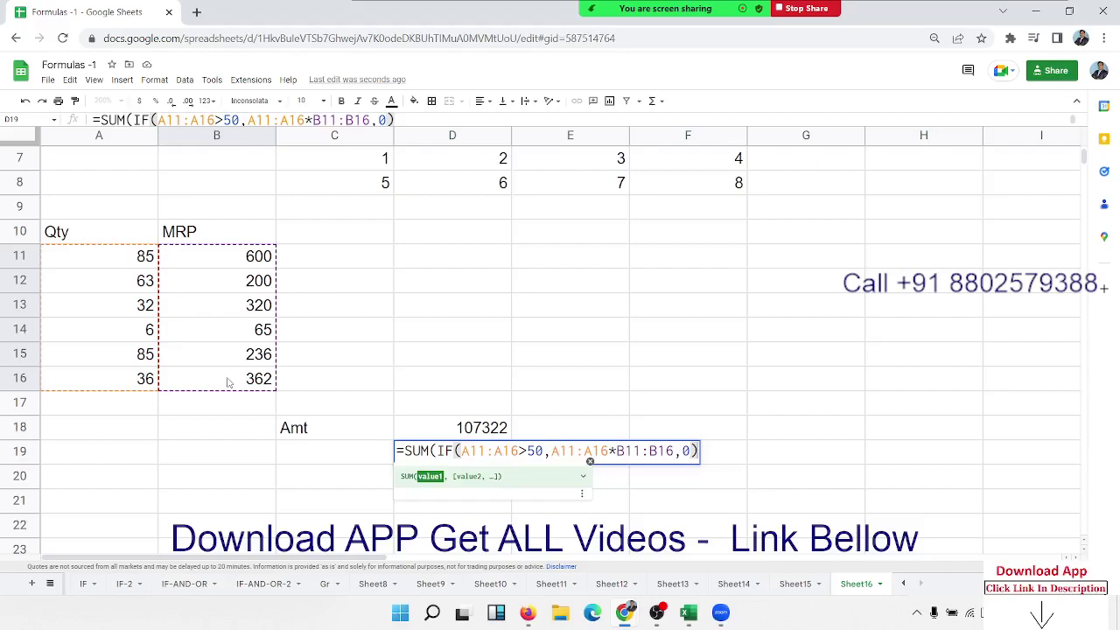
pyautogui.hotkey('ctrl', 'shift', 'Return')
pyautogui.press('Return')
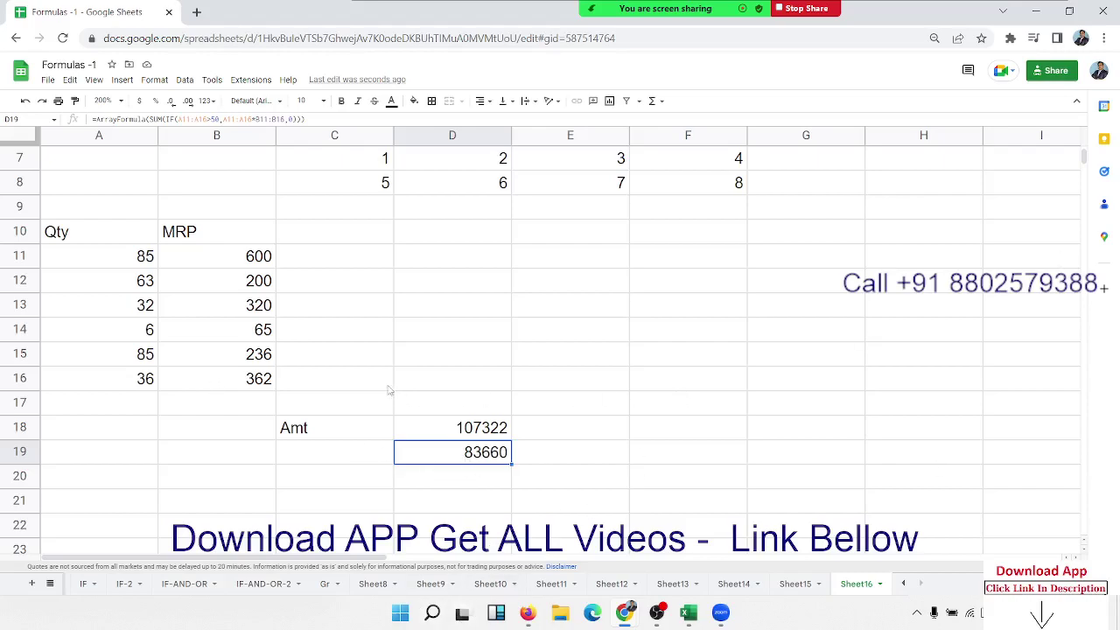
pyautogui.scroll(-4, 408, 467)
pyautogui.scroll(6, 343, 459)
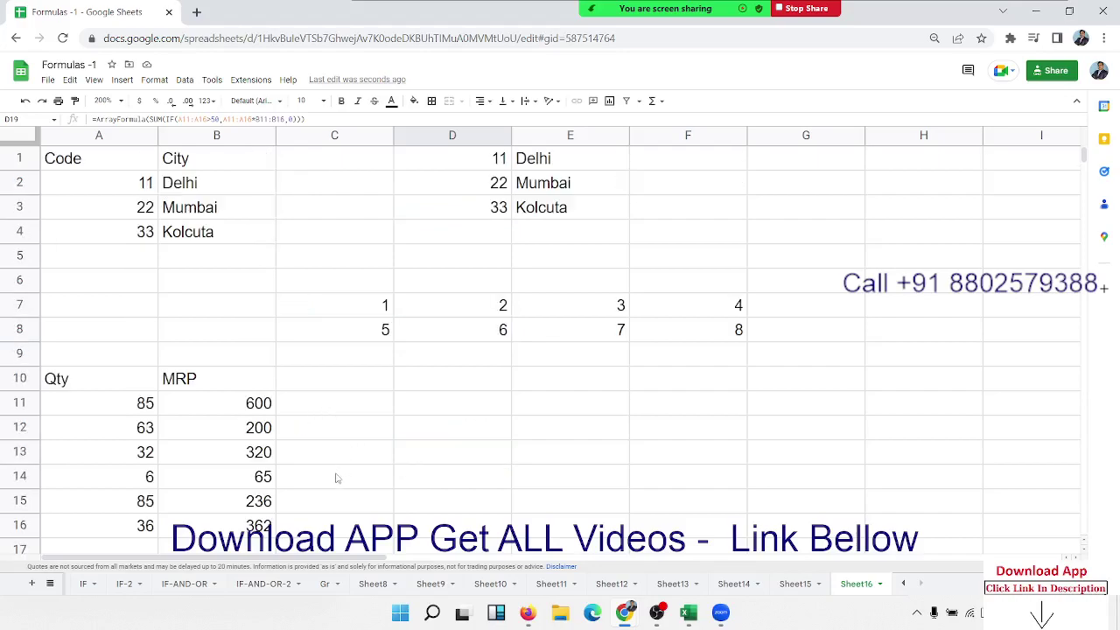
pyautogui.scroll(-5, 335, 478)
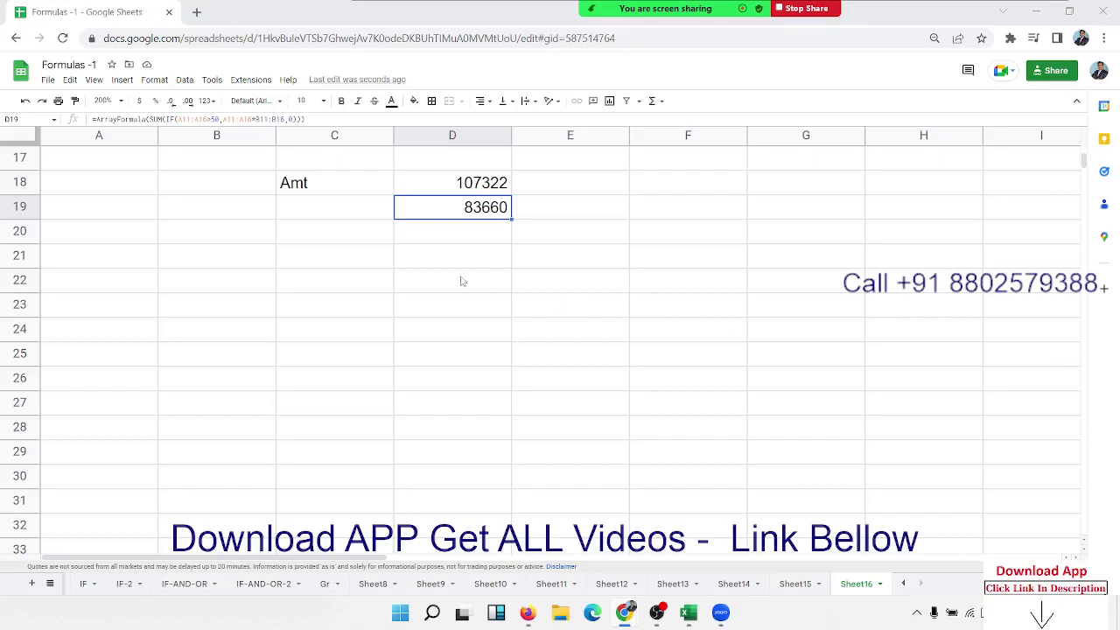
# - Paste the Course/Amt table at A21 and add a Top label with 5 in D22:E22
pyautogui.click(88, 264)
pyautogui.hotkey('ctrl', 'v')
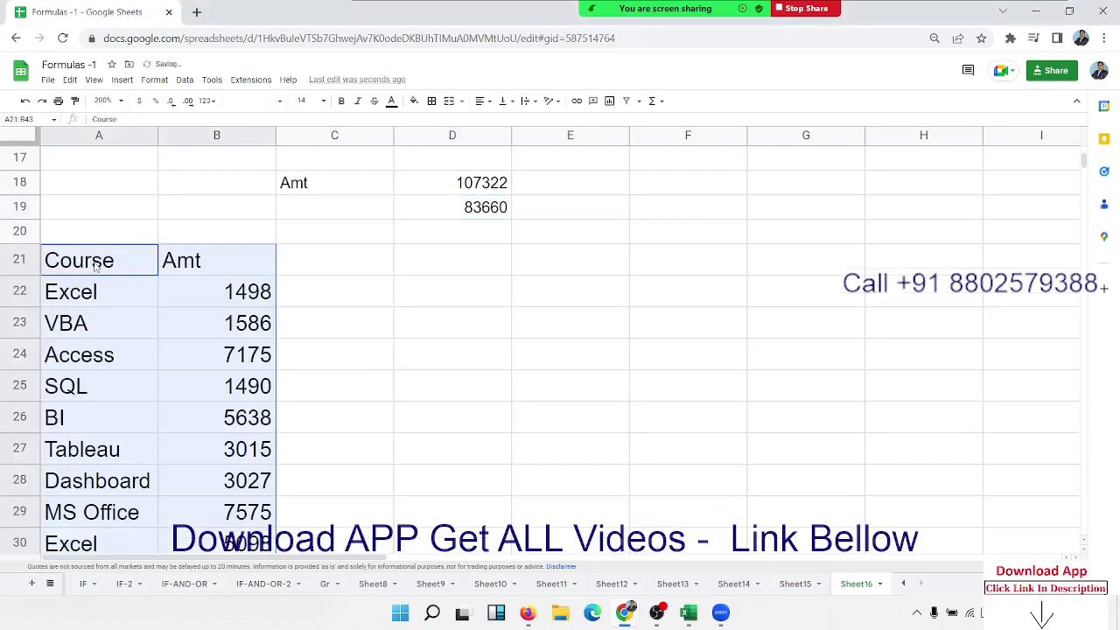
pyautogui.click(450, 296)
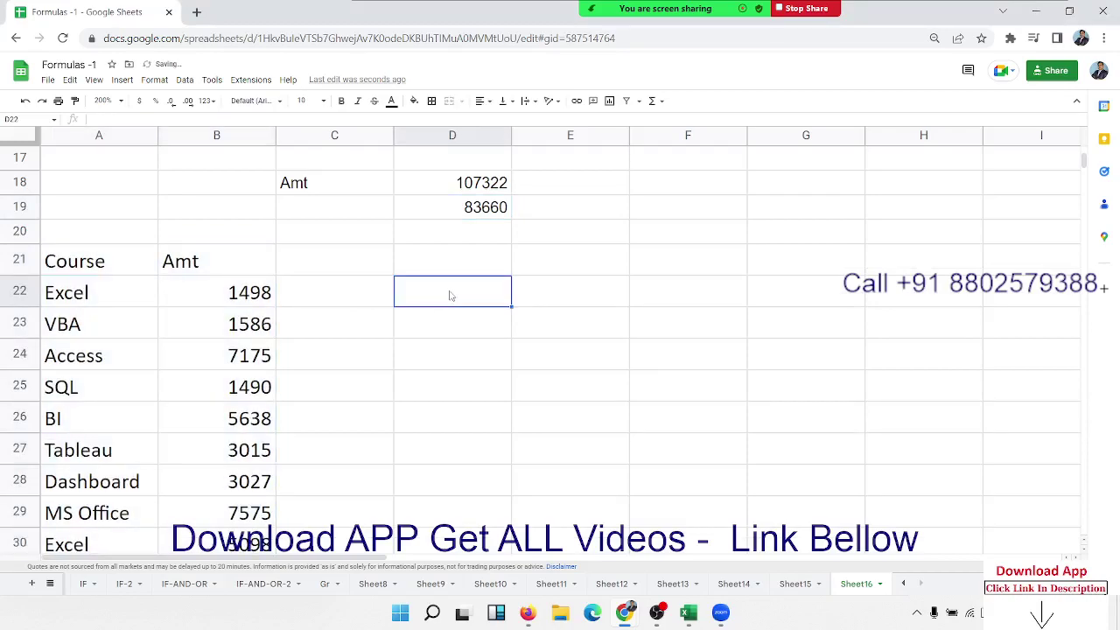
pyautogui.write('Top')
pyautogui.press('Tab')
pyautogui.write('5')
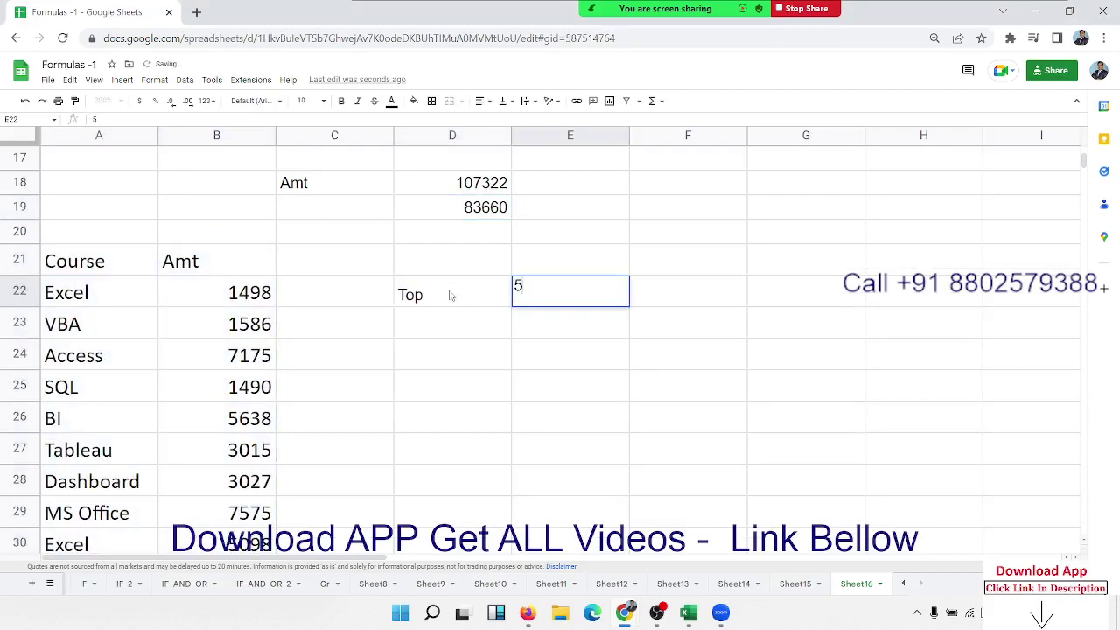
pyautogui.press('Down')
pyautogui.press('Down')
# - Enter ranks 1 to 5 in D24:D28 and start a formula in E24
pyautogui.press('Left')
pyautogui.write('1 ')
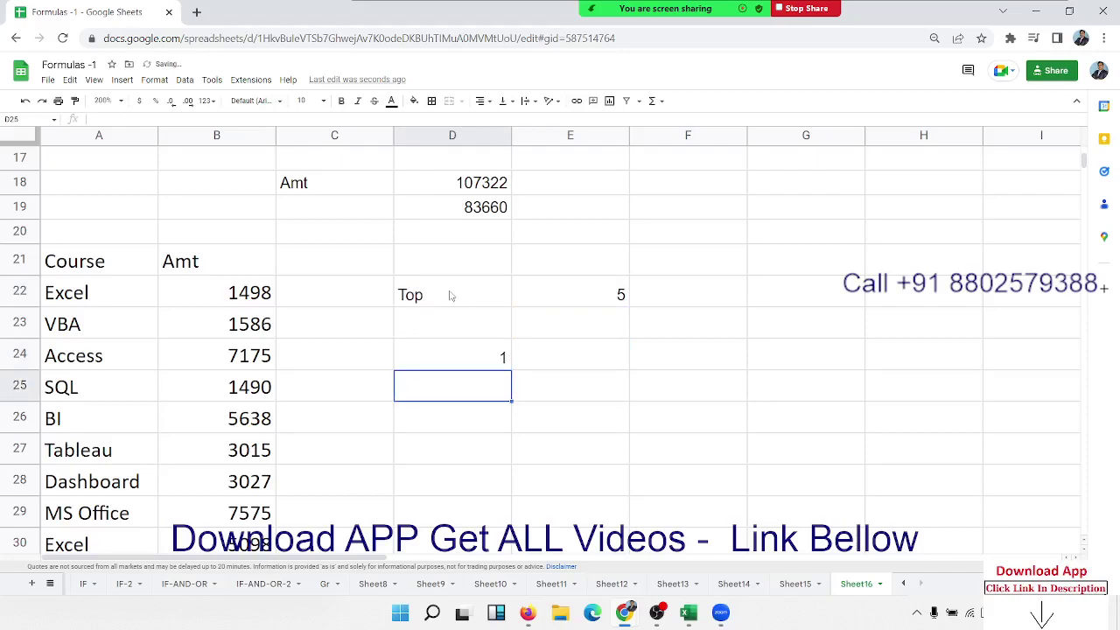
pyautogui.write('2 3 4 5')
pyautogui.press('Return')
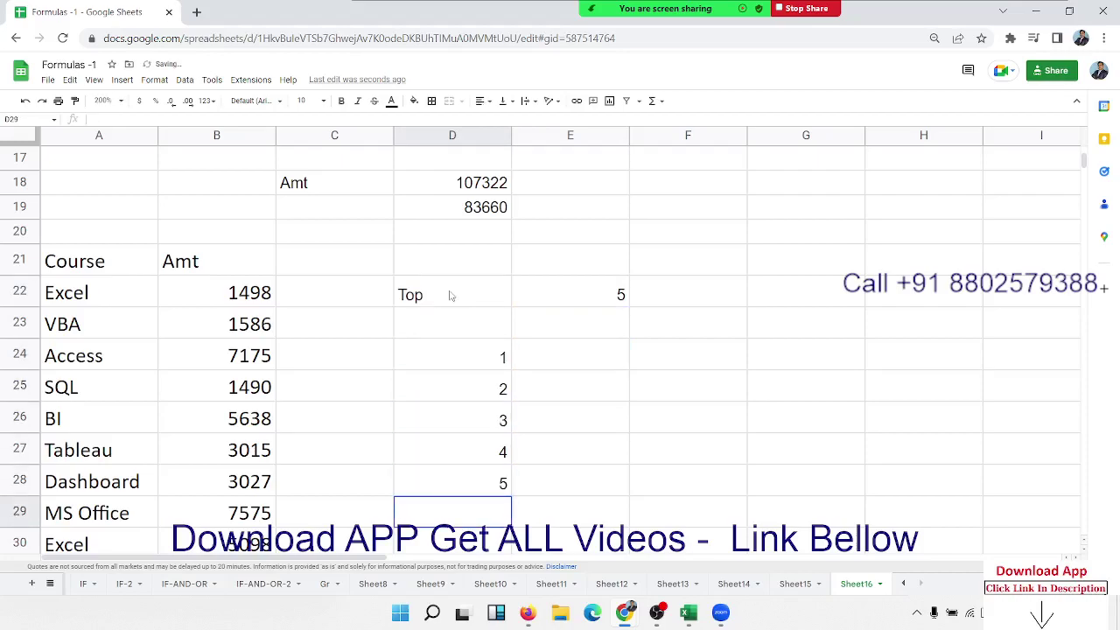
pyautogui.press('Up')
pyautogui.press('Up')
pyautogui.press('Up')
pyautogui.press('Up')
pyautogui.press('Up')
pyautogui.press('Right')
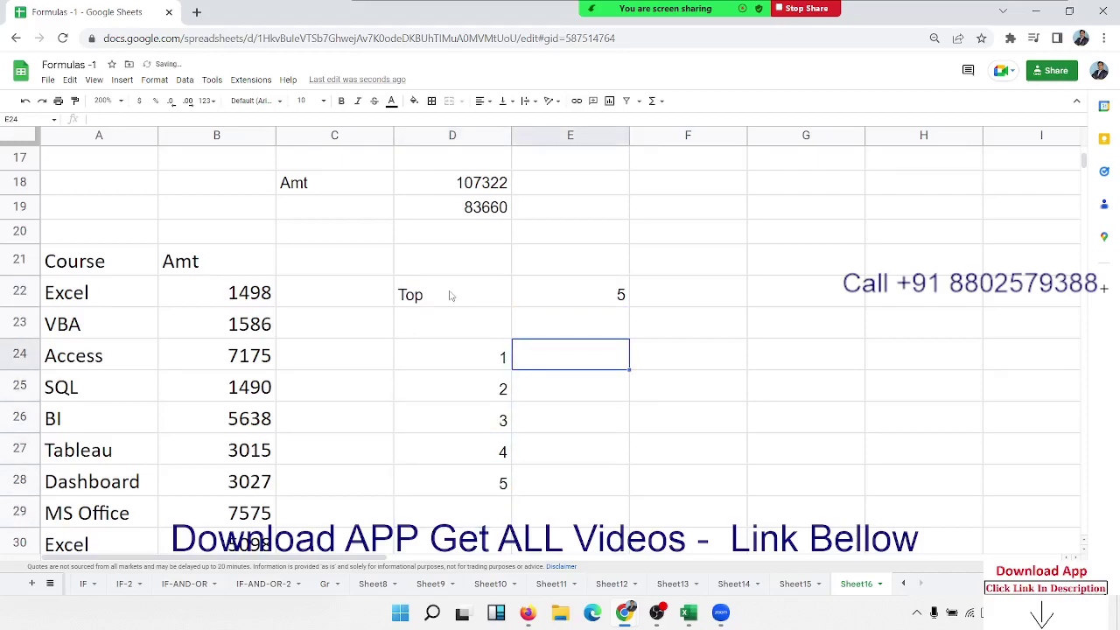
pyautogui.write('=')
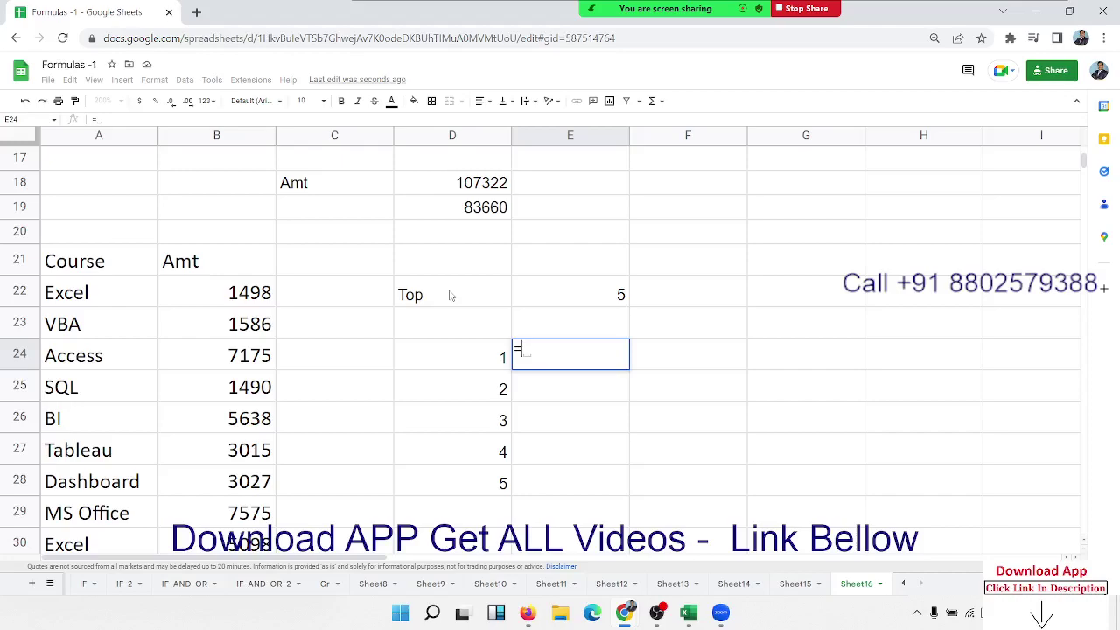
# - Enter =LARGE(B22:B43,D24) in E24 to get the largest amount
pyautogui.write('l')
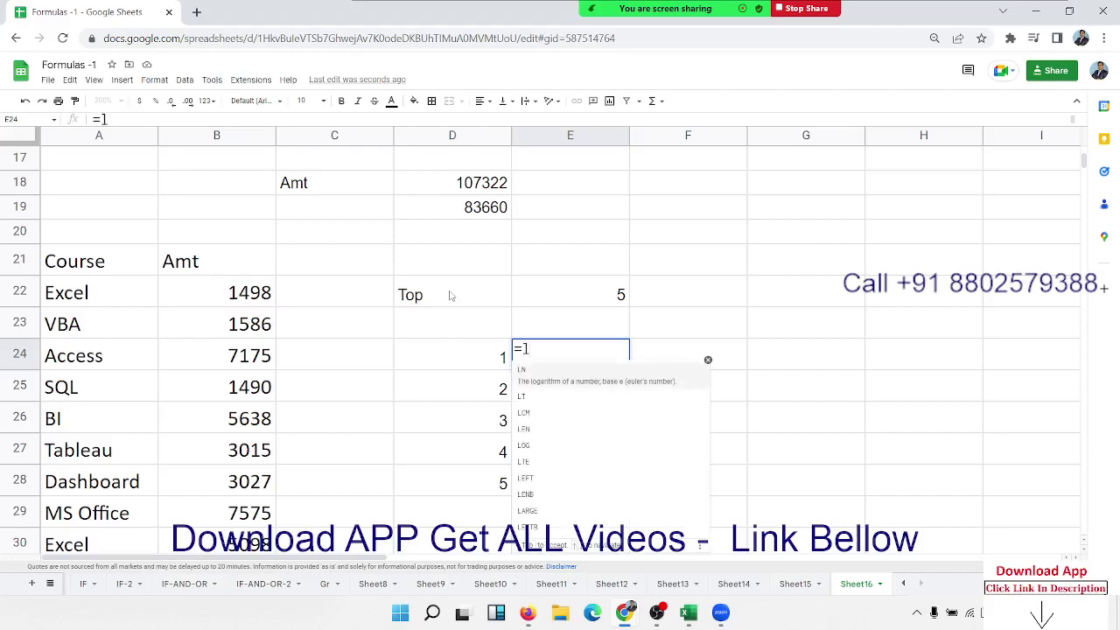
pyautogui.write('ar')
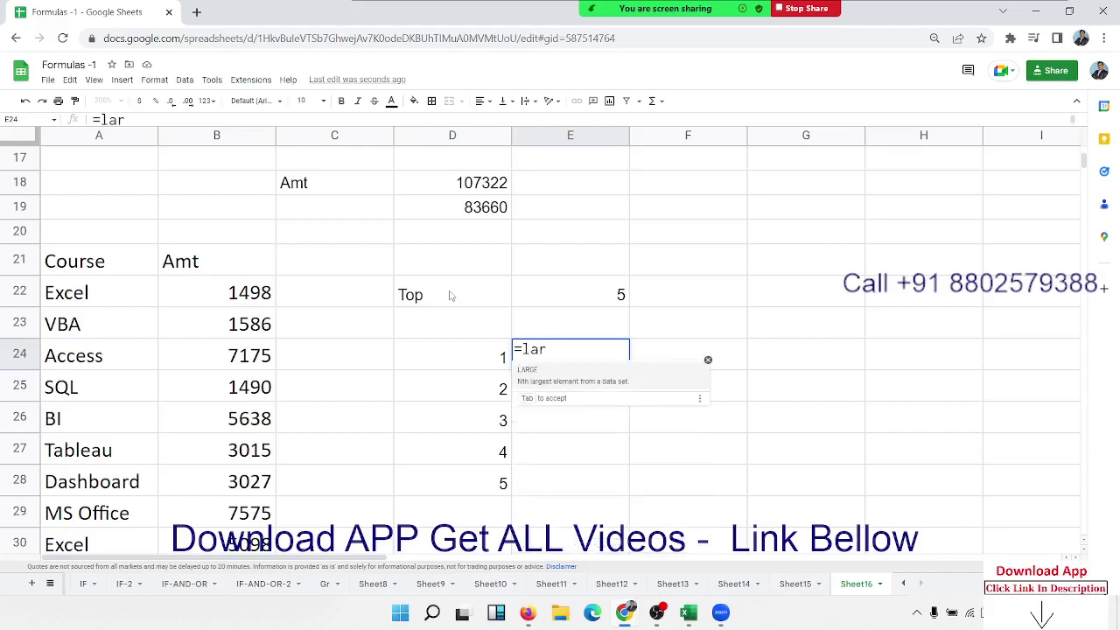
pyautogui.press('Tab')
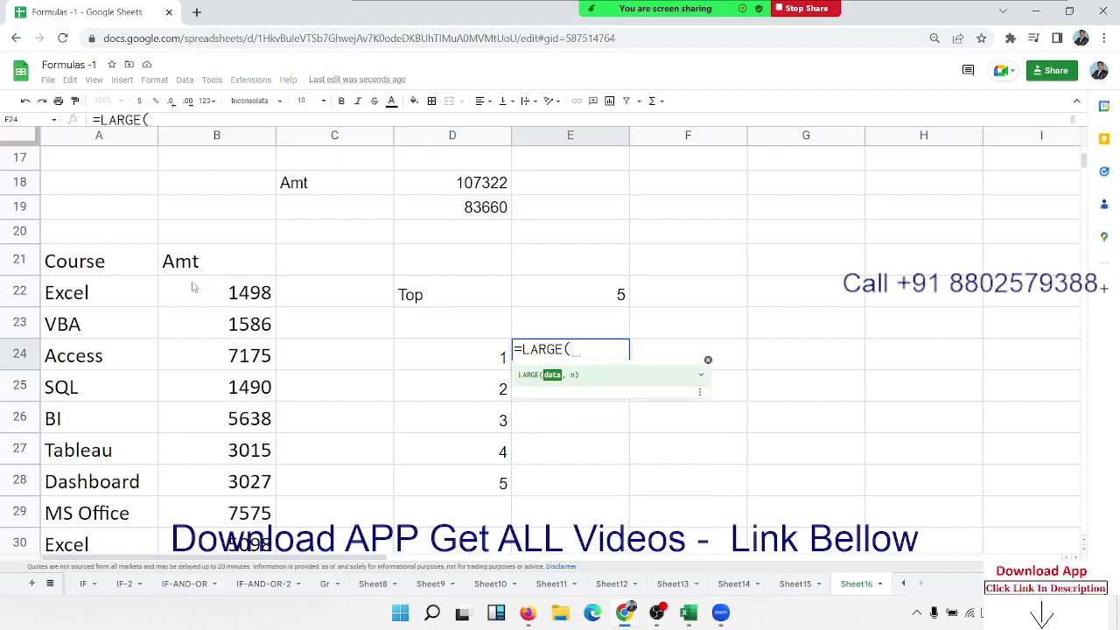
pyautogui.click(209, 282)
pyautogui.hotkey('ctrl', 'shift', 'Down')
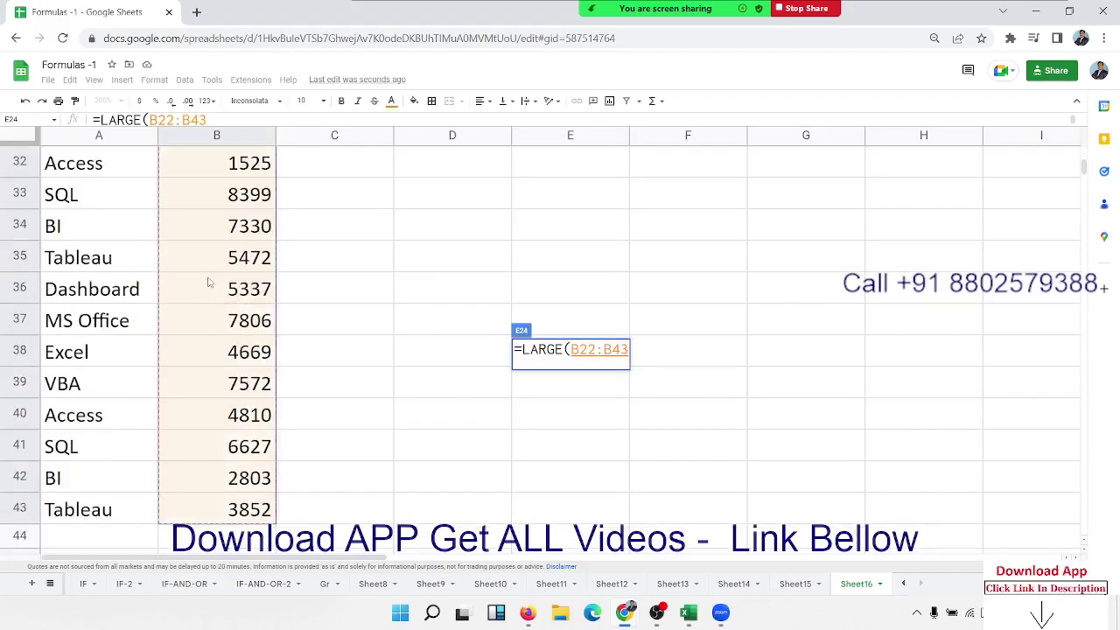
pyautogui.write(',')
pyautogui.press('Left')
pyautogui.press('Return')
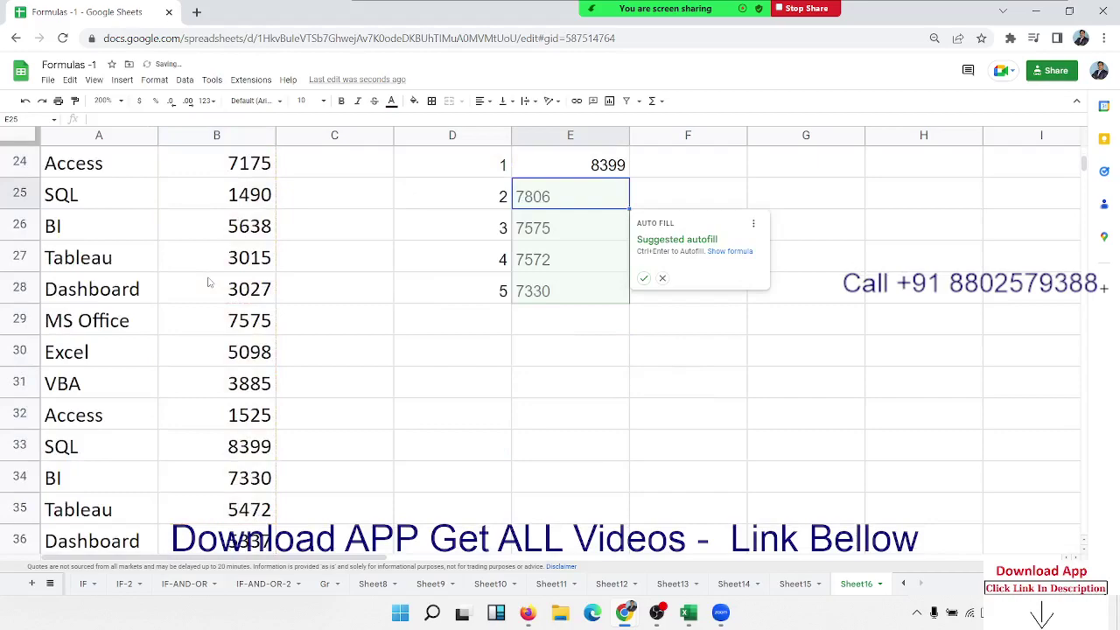
pyautogui.press('Up')
pyautogui.press('Down')
pyautogui.press('Up')
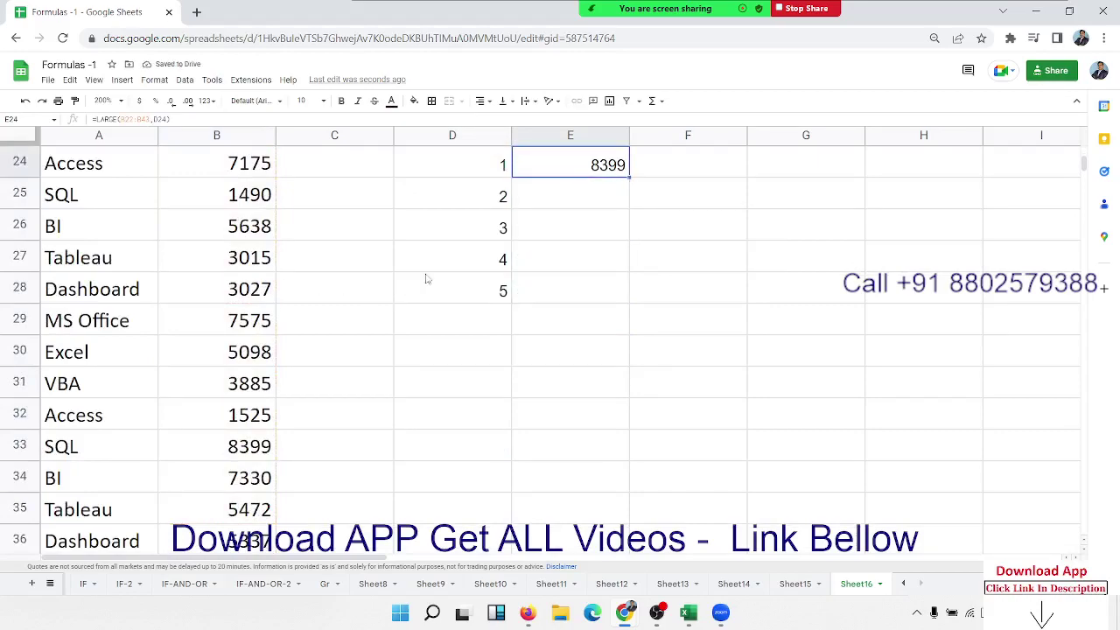
# - Make the range absolute as $B$22:$B$43 and fill down to E28, listing 8399 to 7330
pyautogui.doubleClick(583, 165)
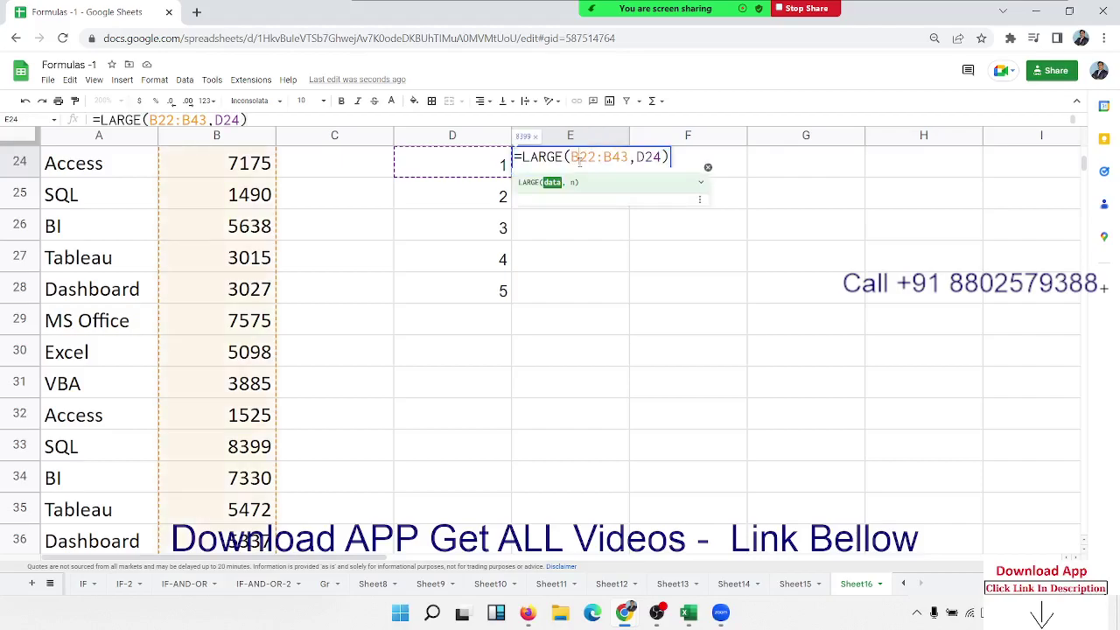
pyautogui.press('F4')
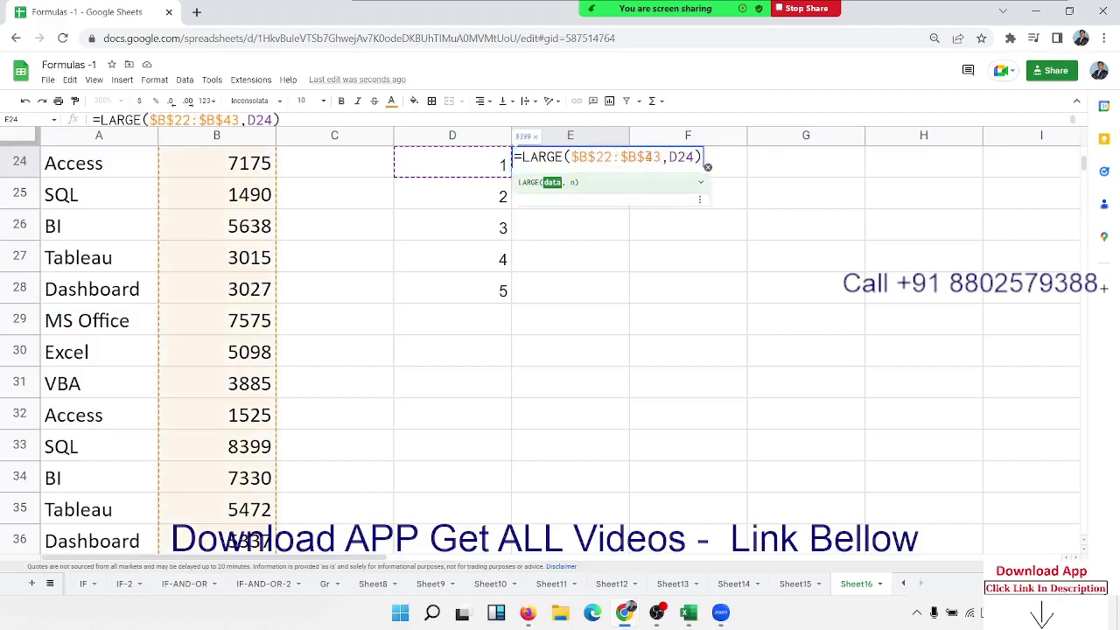
pyautogui.press('Return')
pyautogui.click(627, 168)
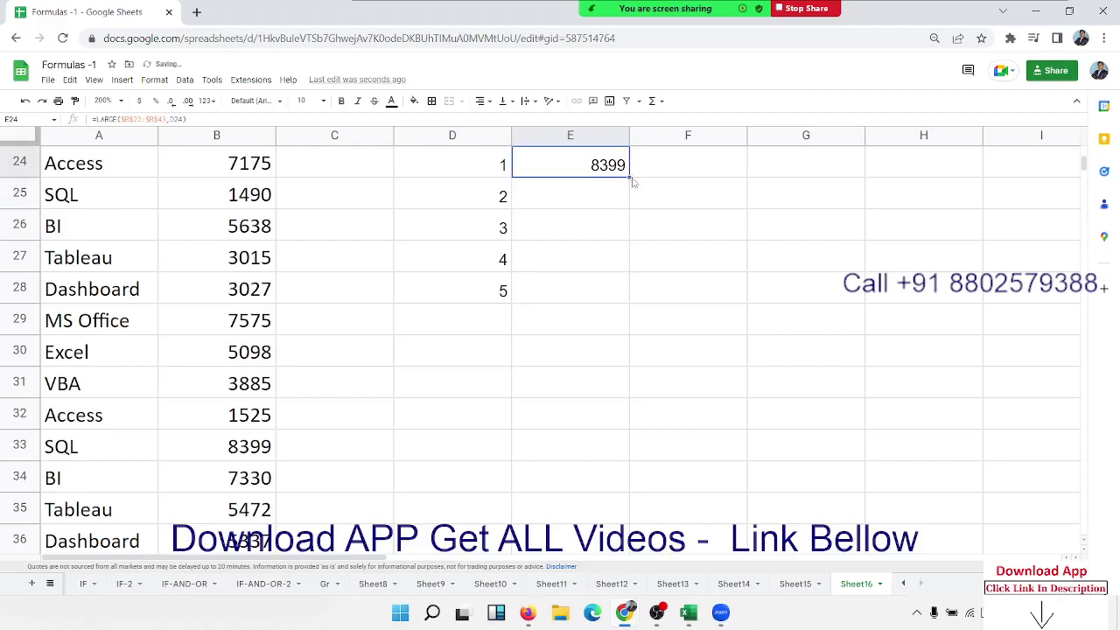
pyautogui.doubleClick(628, 177)
pyautogui.scroll(3, 615, 302)
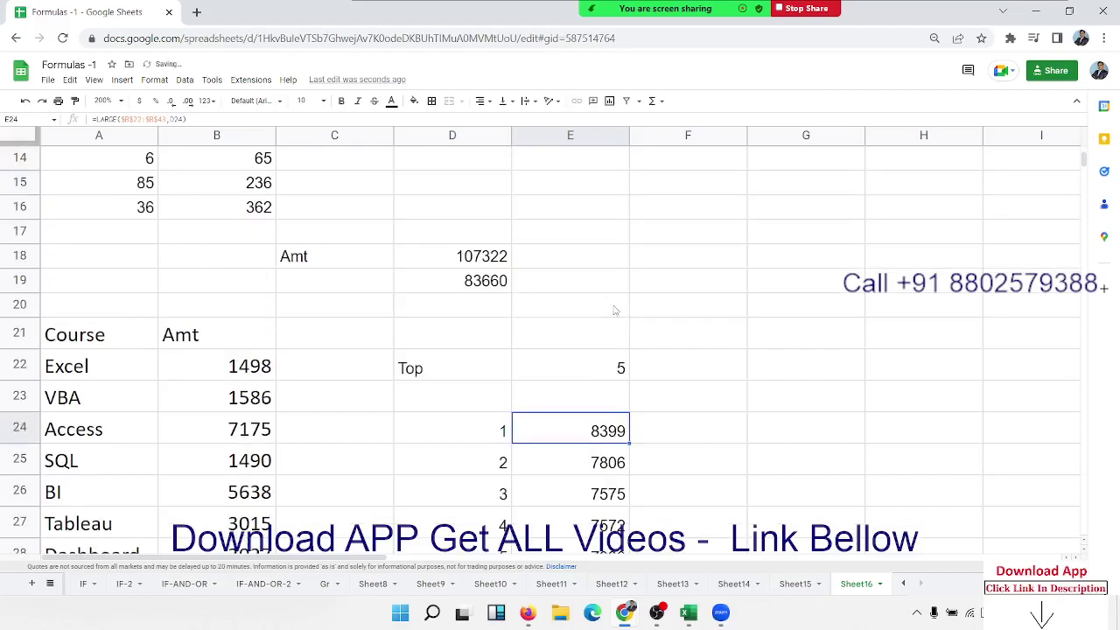
pyautogui.scroll(-2, 662, 368)
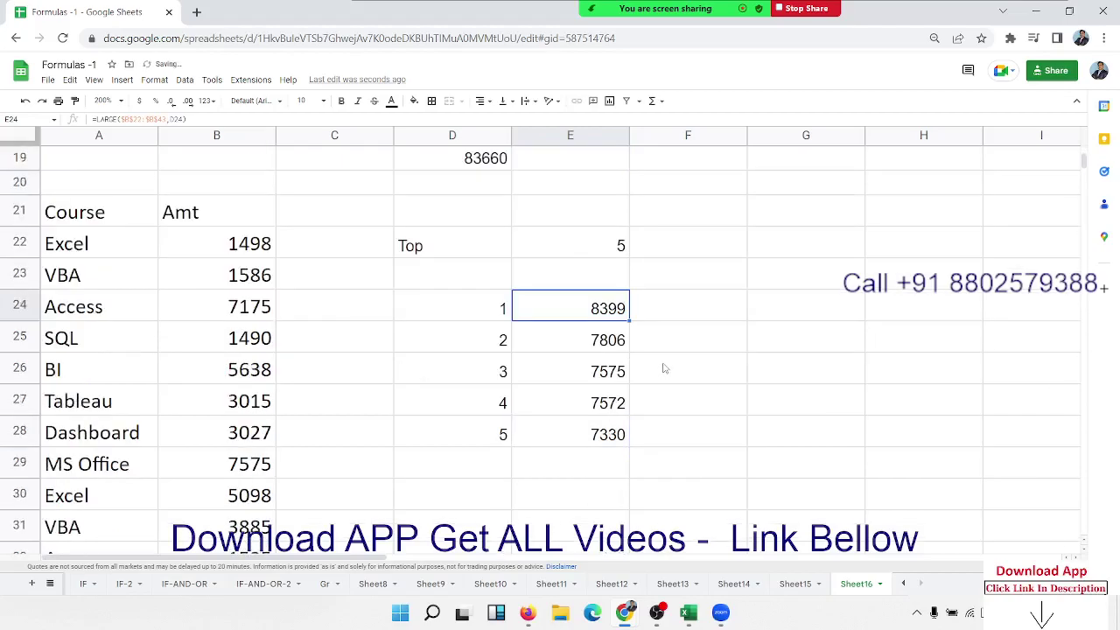
pyautogui.click(489, 473)
pyautogui.click(573, 474)
pyautogui.click(480, 465)
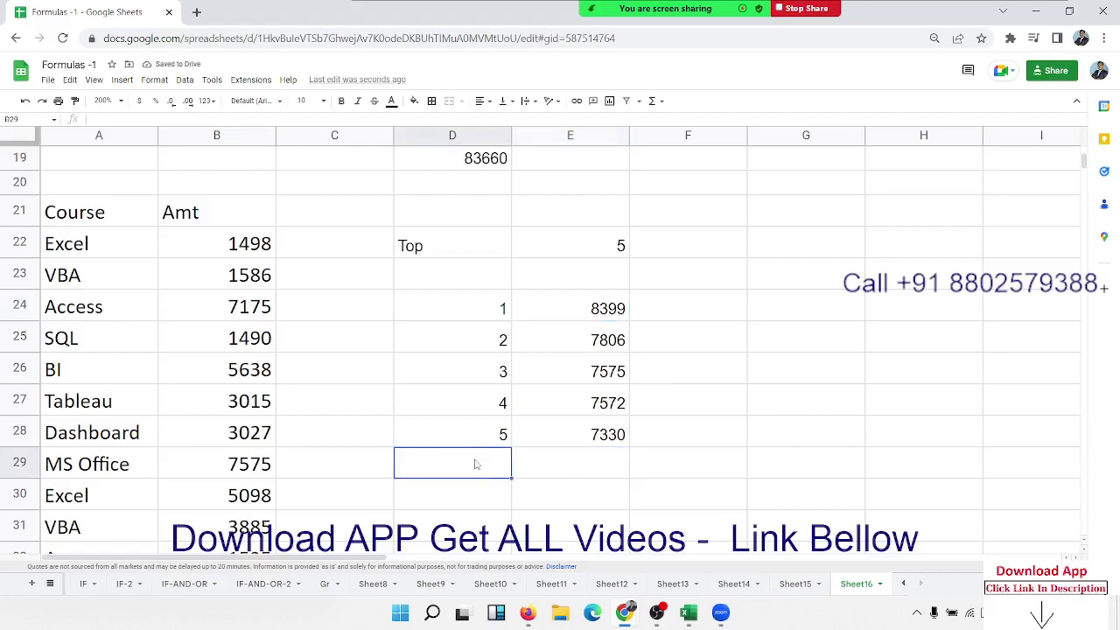
# - Label D29 as total and enter =SUM(E24:E28) in E29, giving 38682
pyautogui.write('total')
pyautogui.press('Tab')
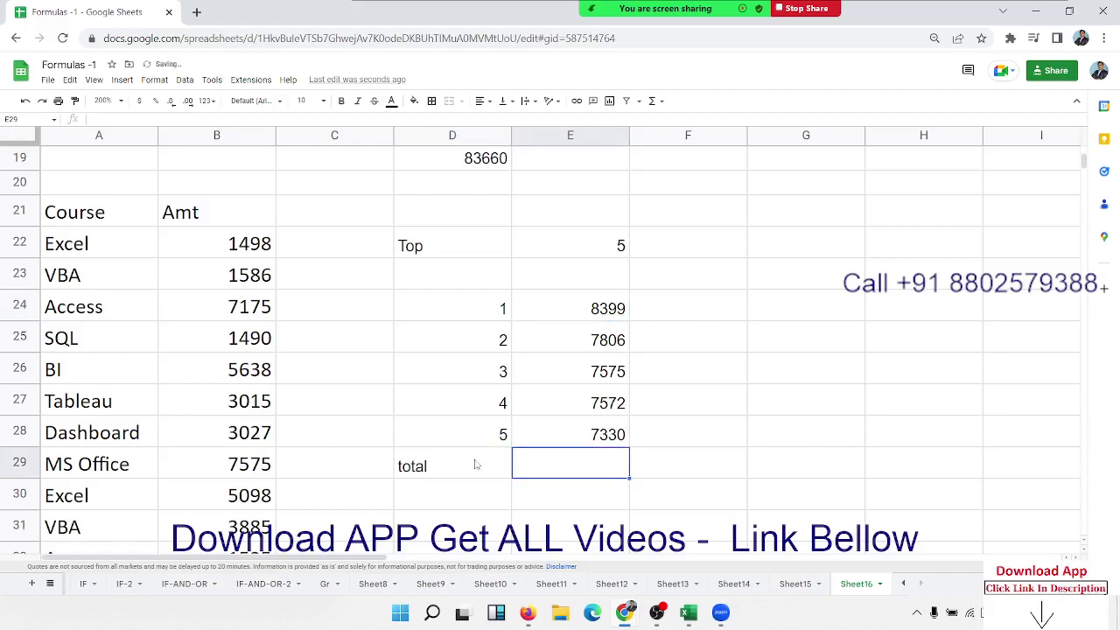
pyautogui.write('Sum')
pyautogui.press('BackSpace')
pyautogui.press('BackSpace')
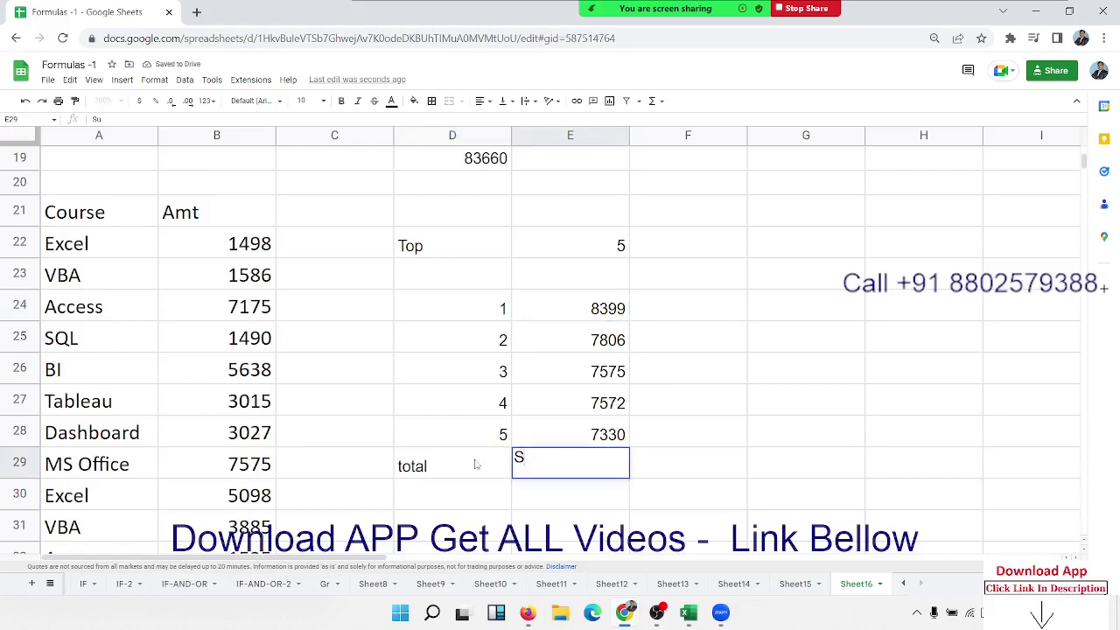
pyautogui.press('BackSpace')
pyautogui.write('=sum')
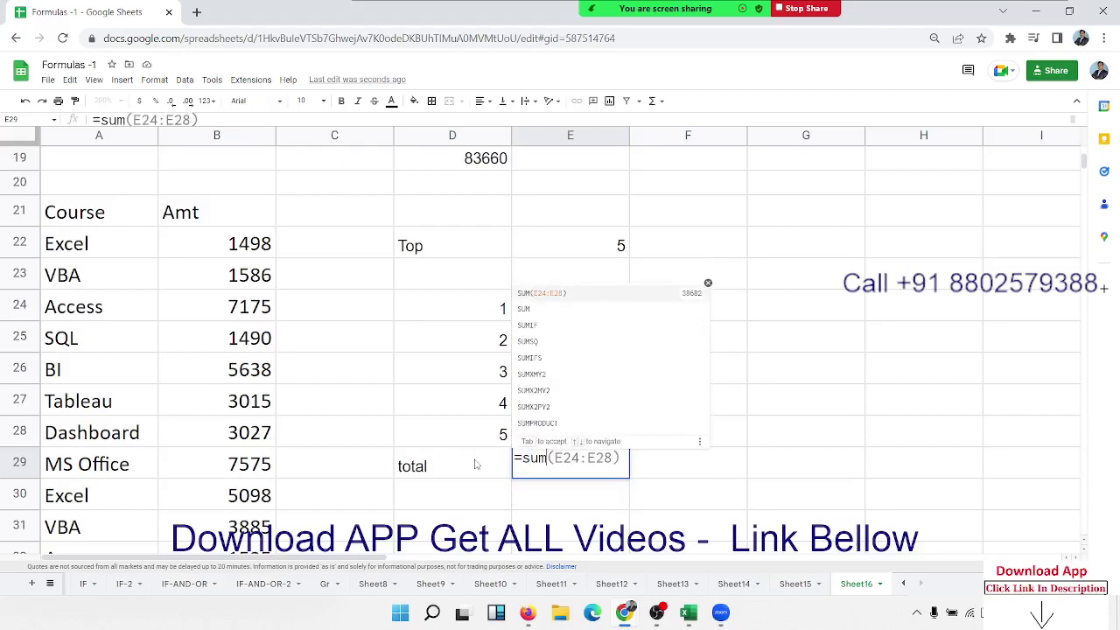
pyautogui.press('Tab')
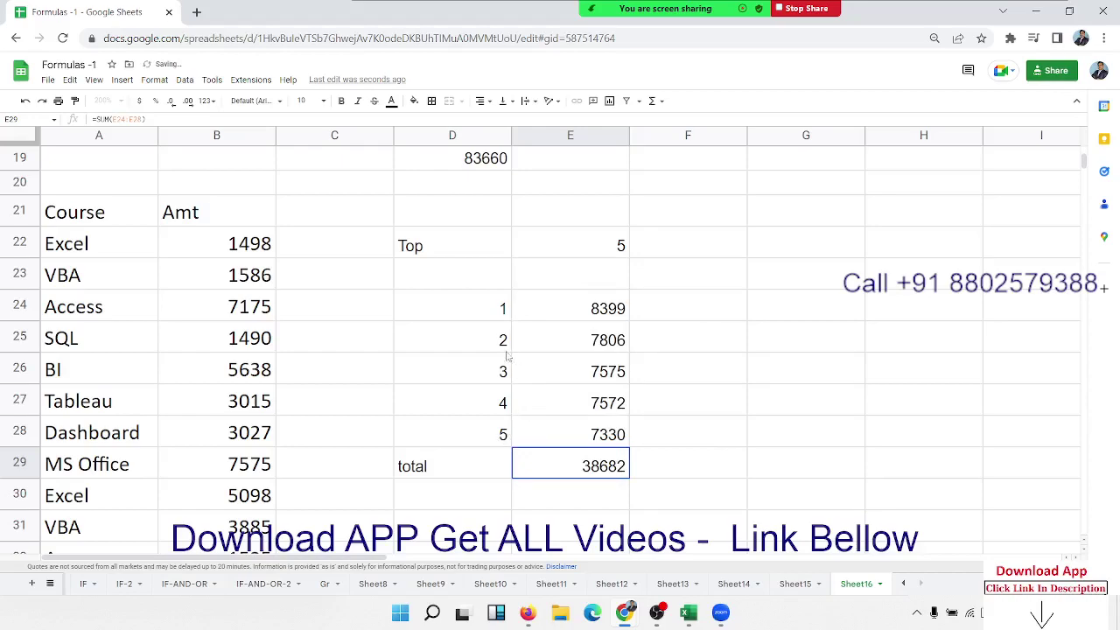
pyautogui.click(506, 350)
pyautogui.click(582, 466)
# - Check the Top value in E22 and select the top-five block D24:E28
pyautogui.click(627, 253)
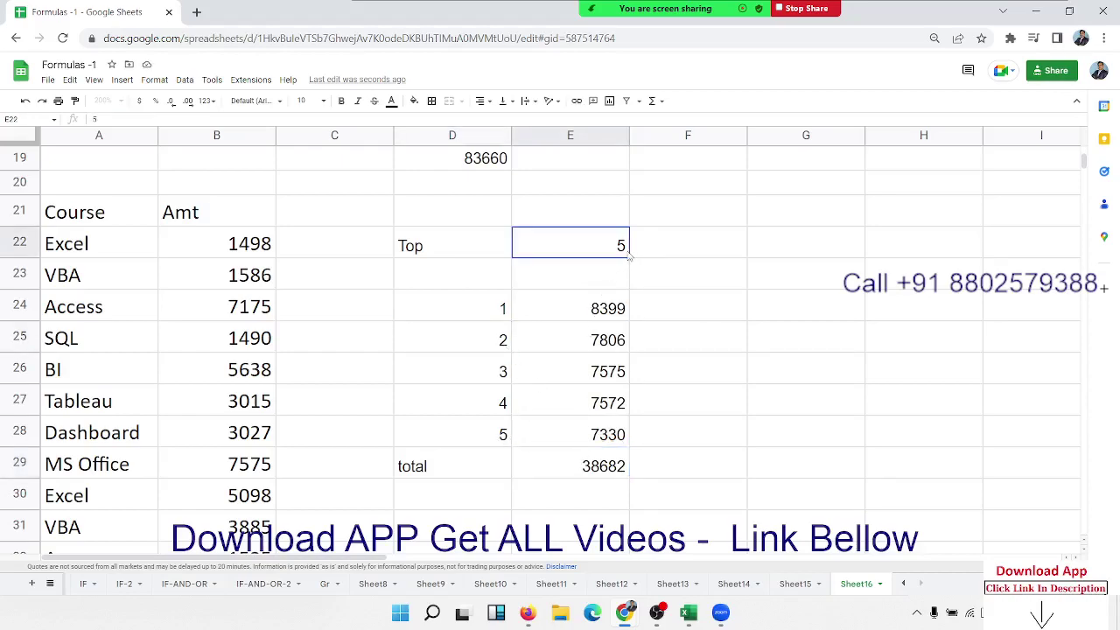
pyautogui.click(687, 254)
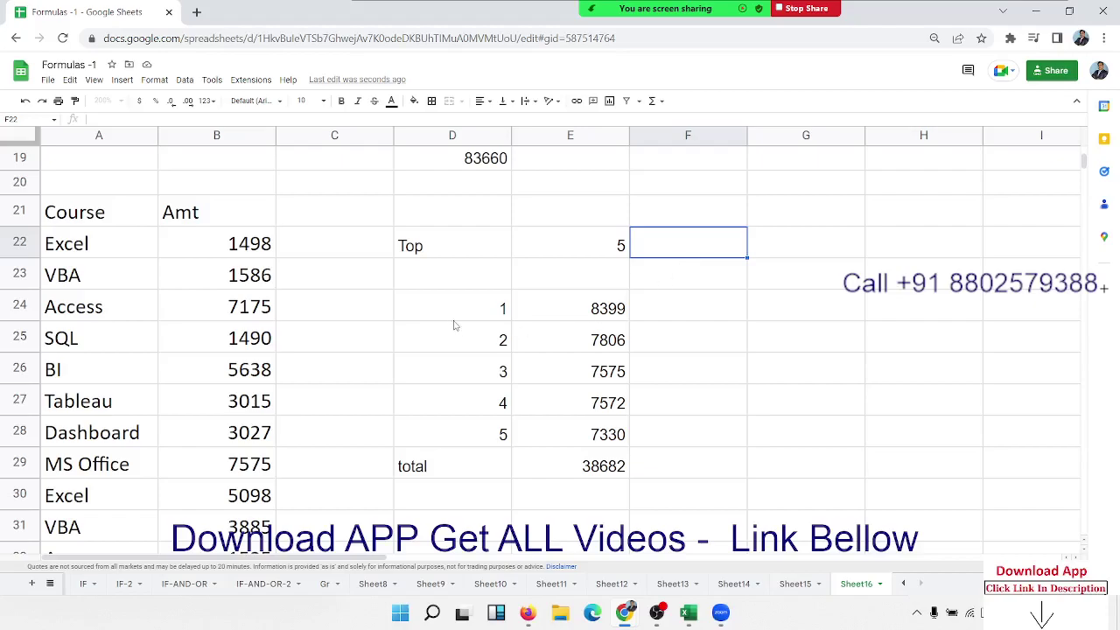
pyautogui.moveTo(455, 317)
pyautogui.mouseDown()
pyautogui.moveTo(592, 442)
pyautogui.moveTo(600, 477)
pyautogui.mouseUp()
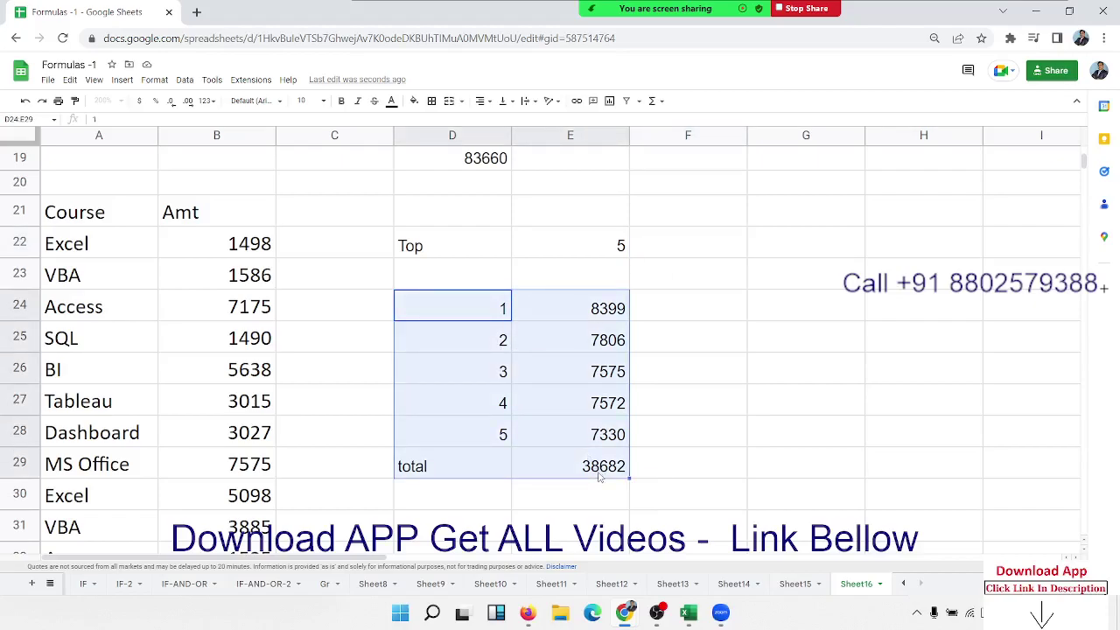
pyautogui.click(648, 254)
# - Enter =SUM(LARGE(B22:B43,{1,2,3,4,5})) in F22, which returns 8399
pyautogui.write('=')
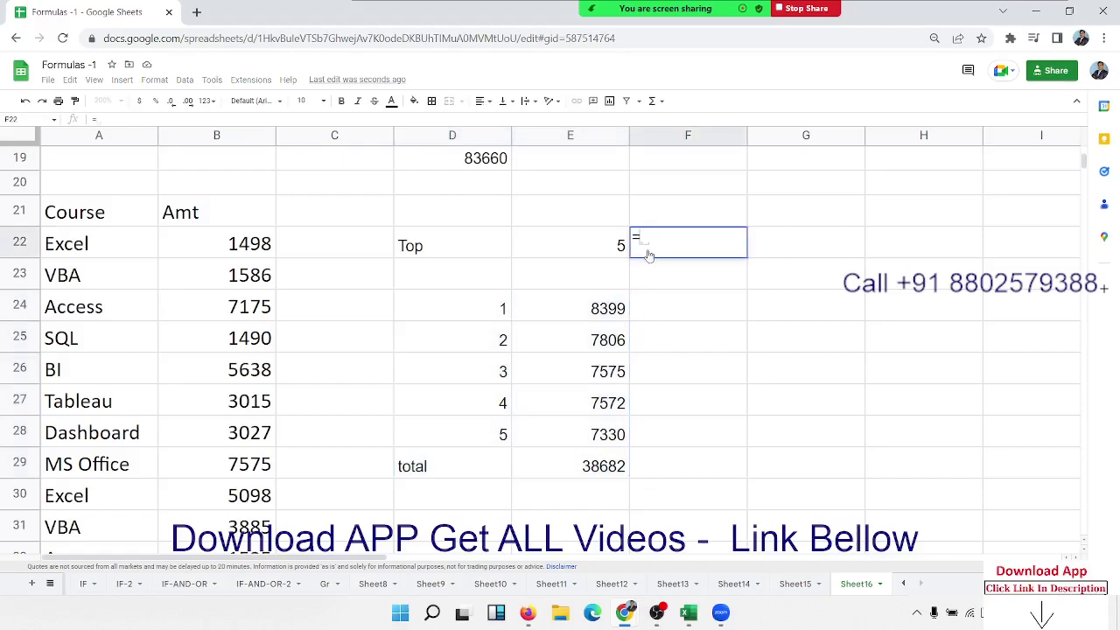
pyautogui.write('SUM(')
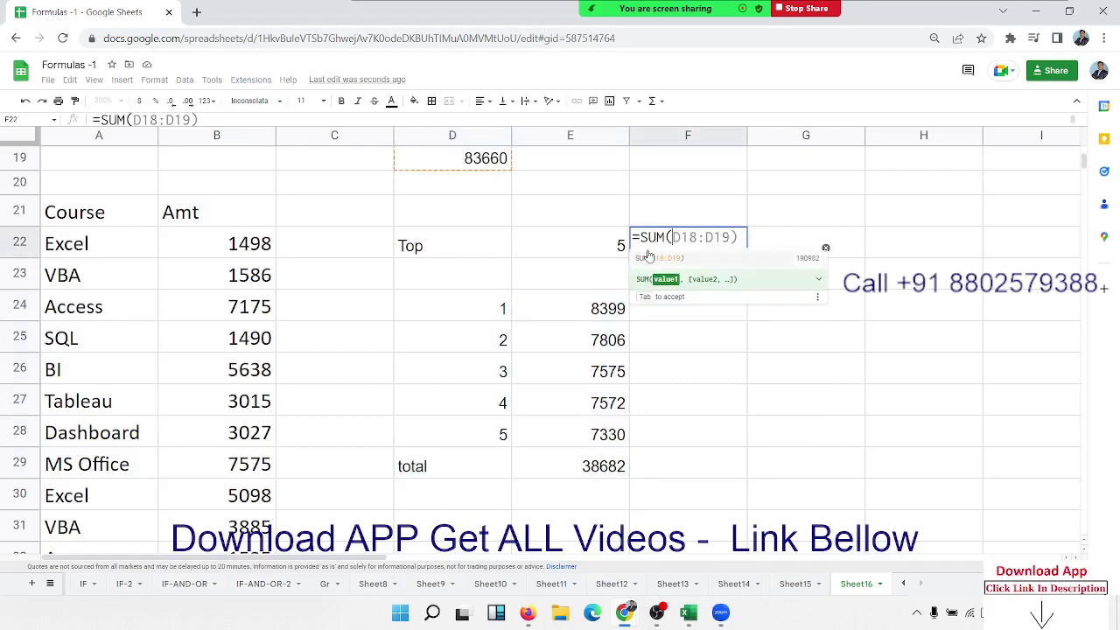
pyautogui.write('la')
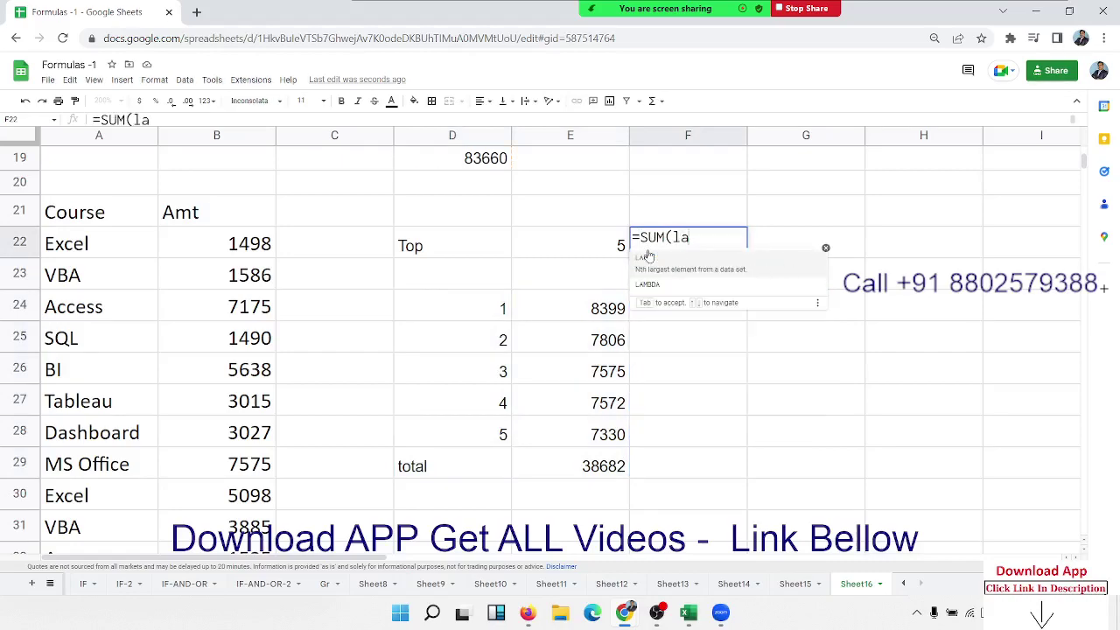
pyautogui.write('r')
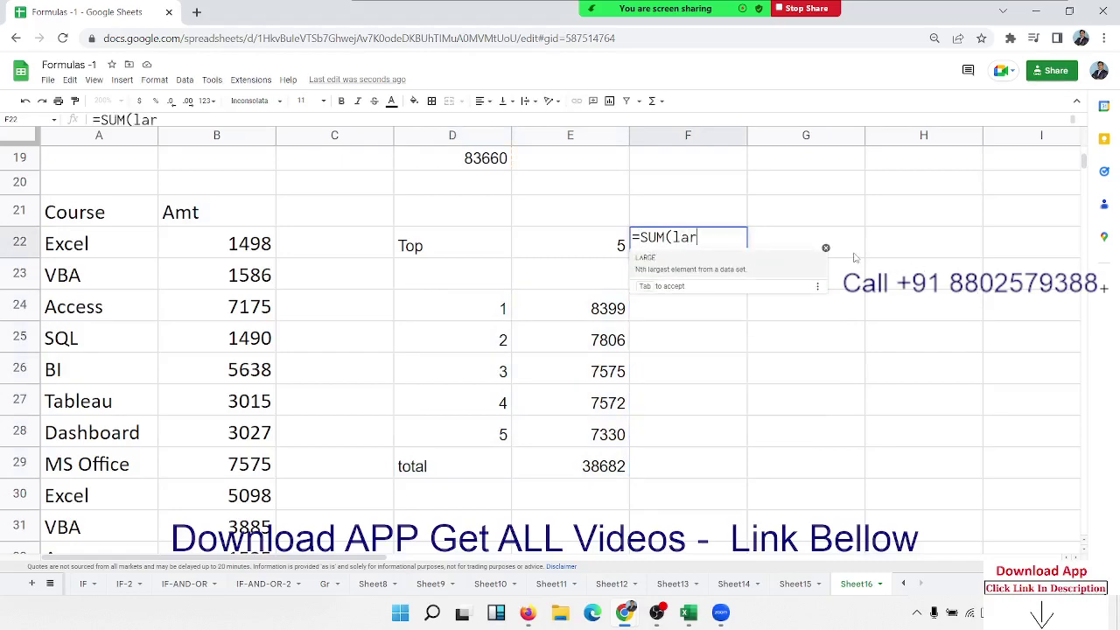
pyautogui.press('Tab')
pyautogui.click(231, 255)
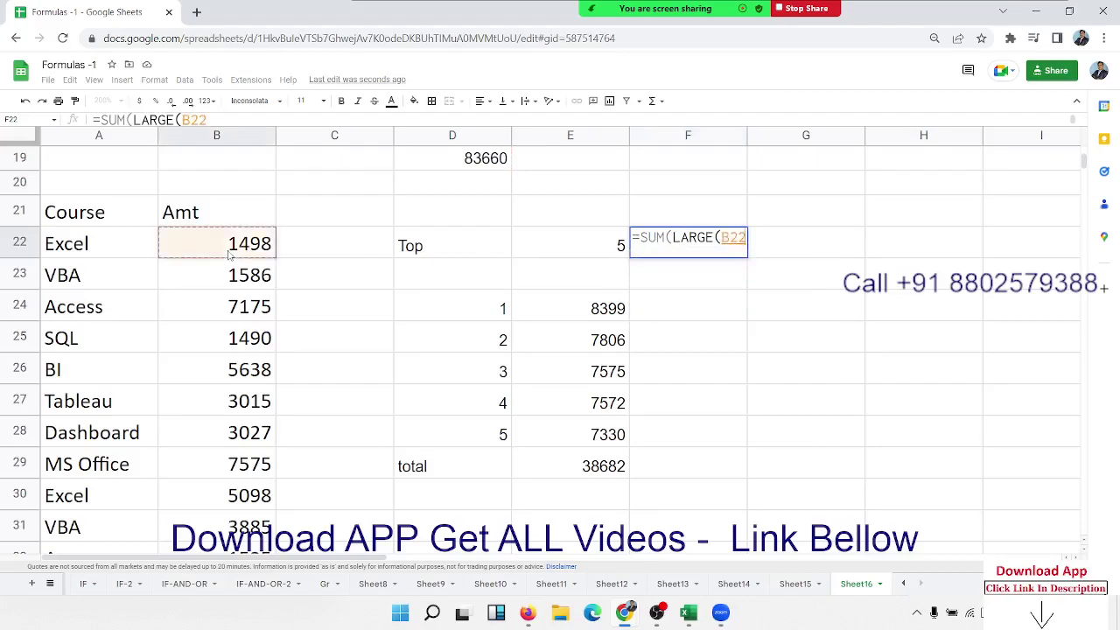
pyautogui.hotkey('ctrl', 'shift', 'Down')
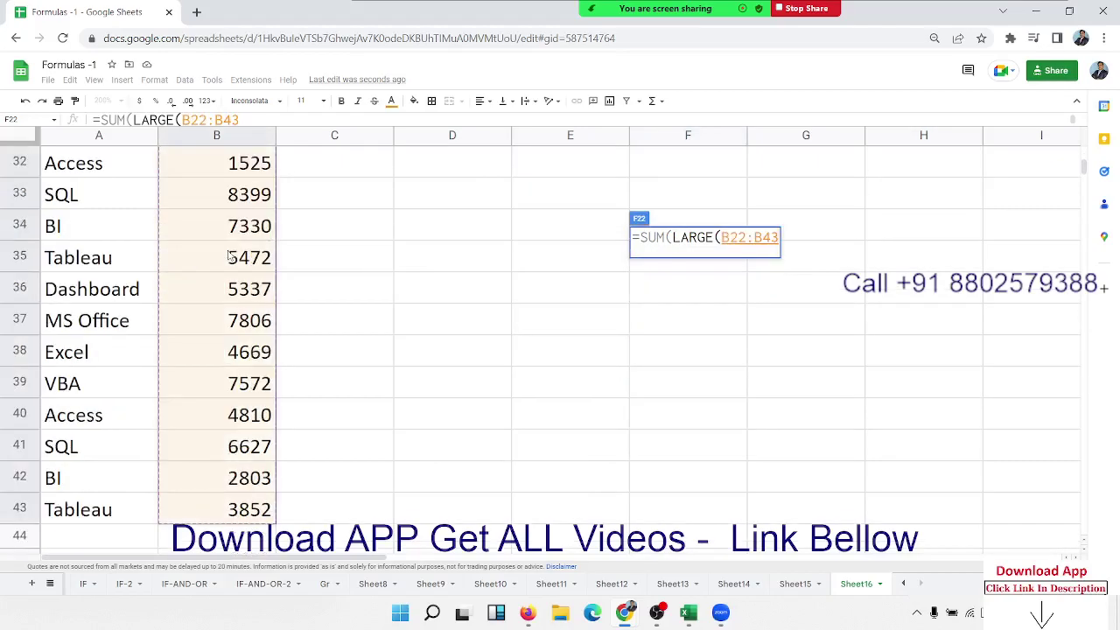
pyautogui.write(',{')
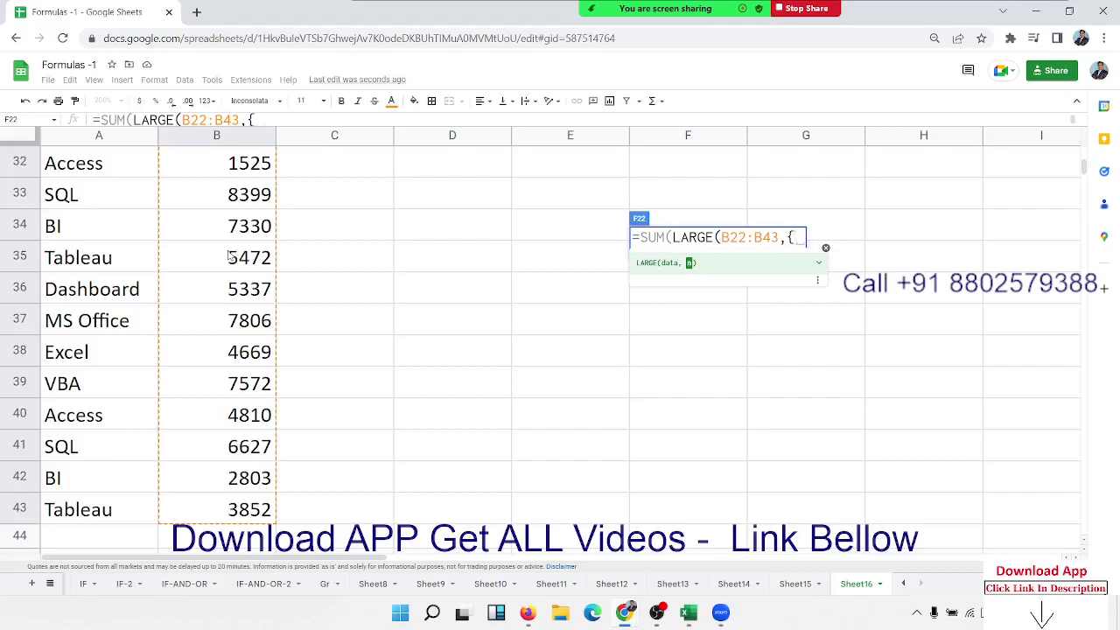
pyautogui.write('1,2,3,')
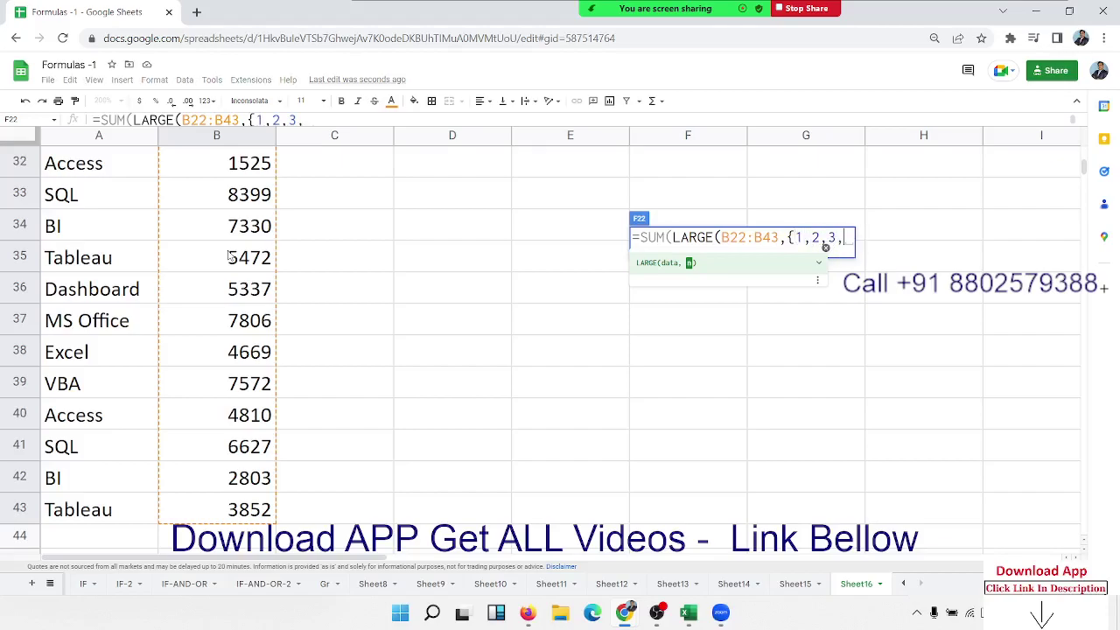
pyautogui.write('4,5')
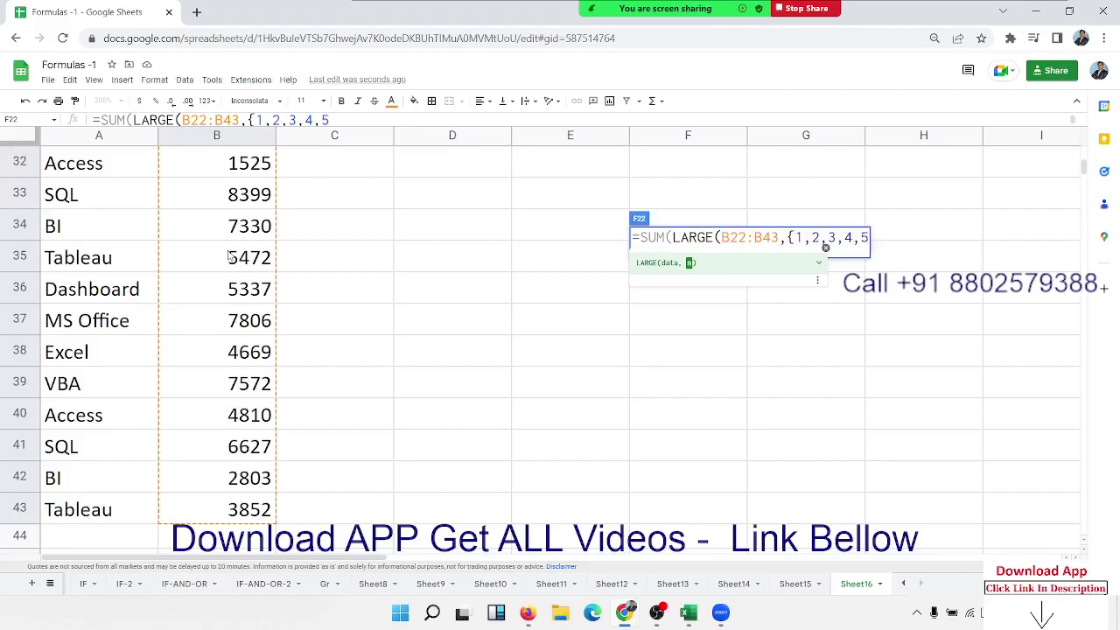
pyautogui.write('}')
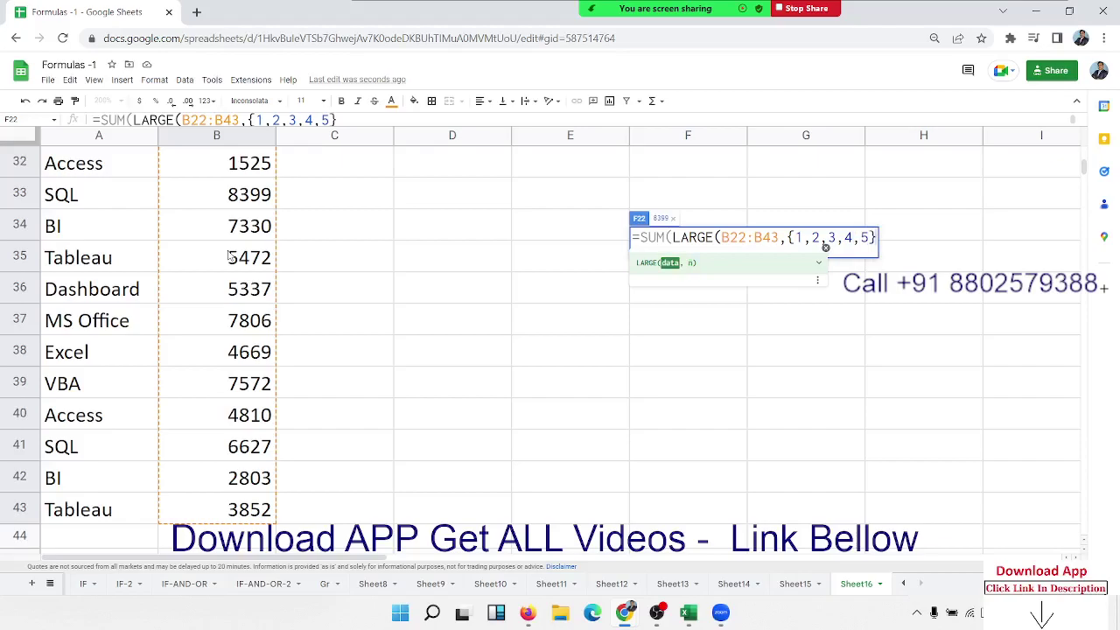
pyautogui.write(')')
pyautogui.press('Return')
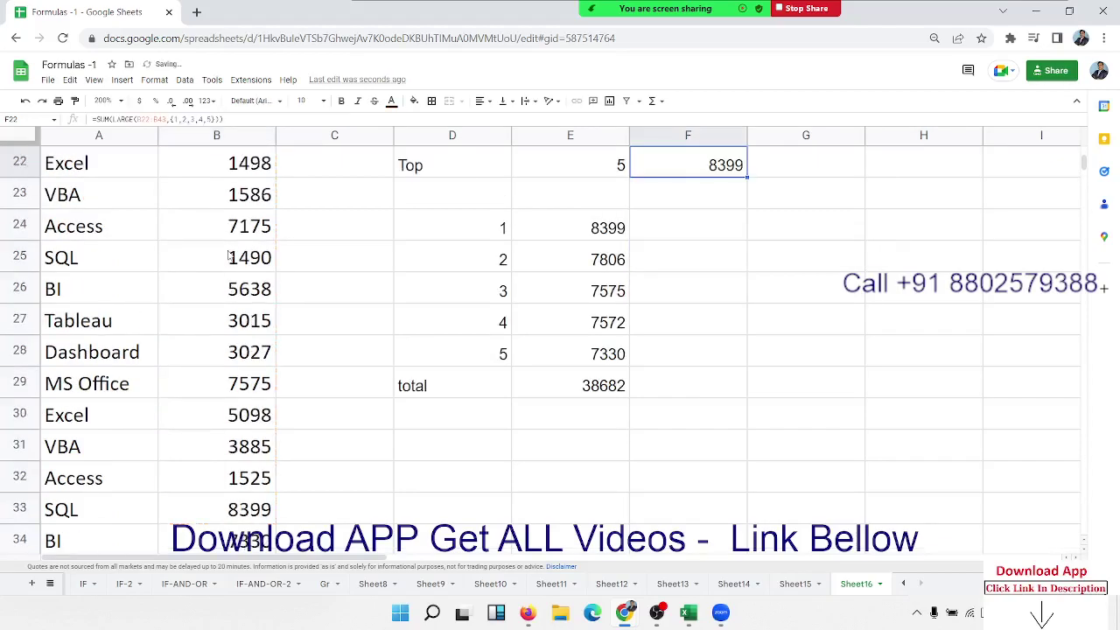
pyautogui.press('Up')
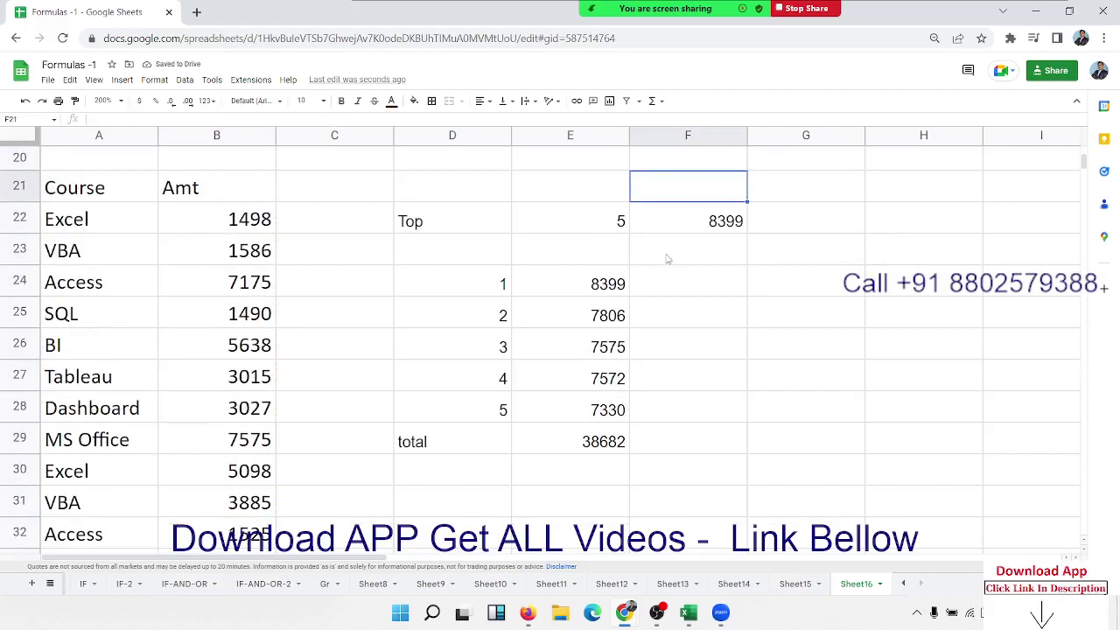
# - Review F22's SUM of LARGE formula without changing it
pyautogui.click(683, 224)
pyautogui.doubleClick(682, 224)
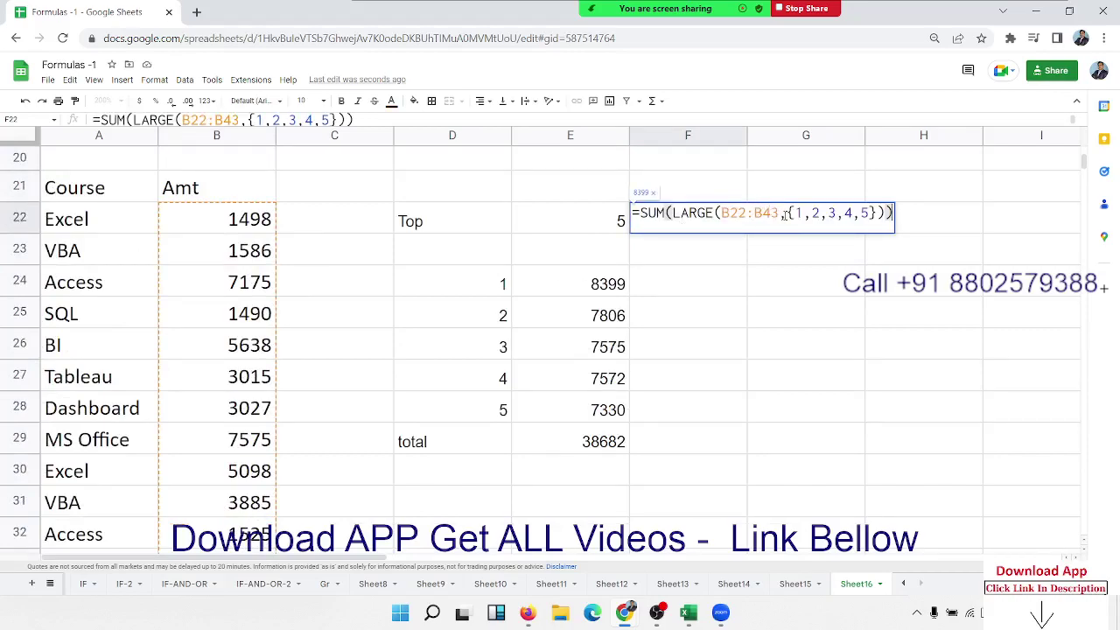
pyautogui.press('Return')
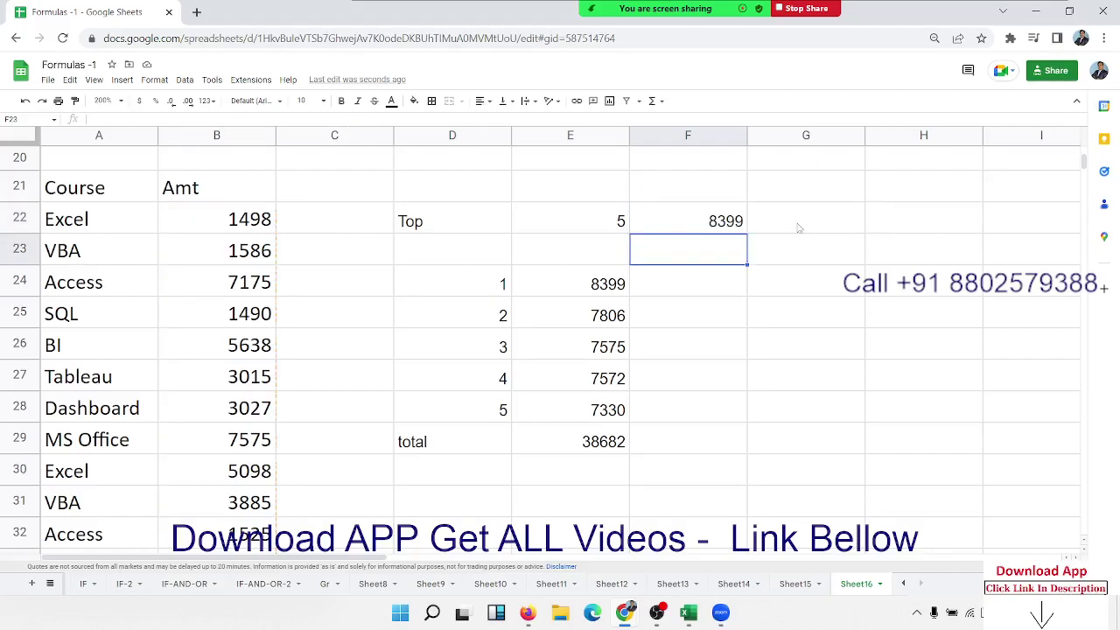
pyautogui.click(735, 228)
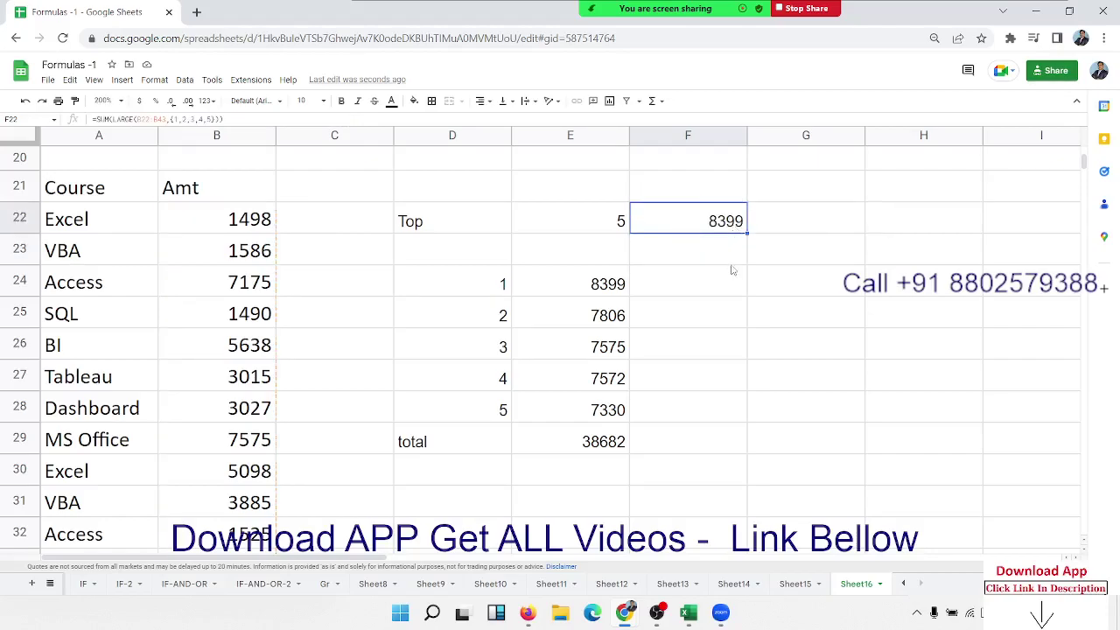
pyautogui.doubleClick(729, 222)
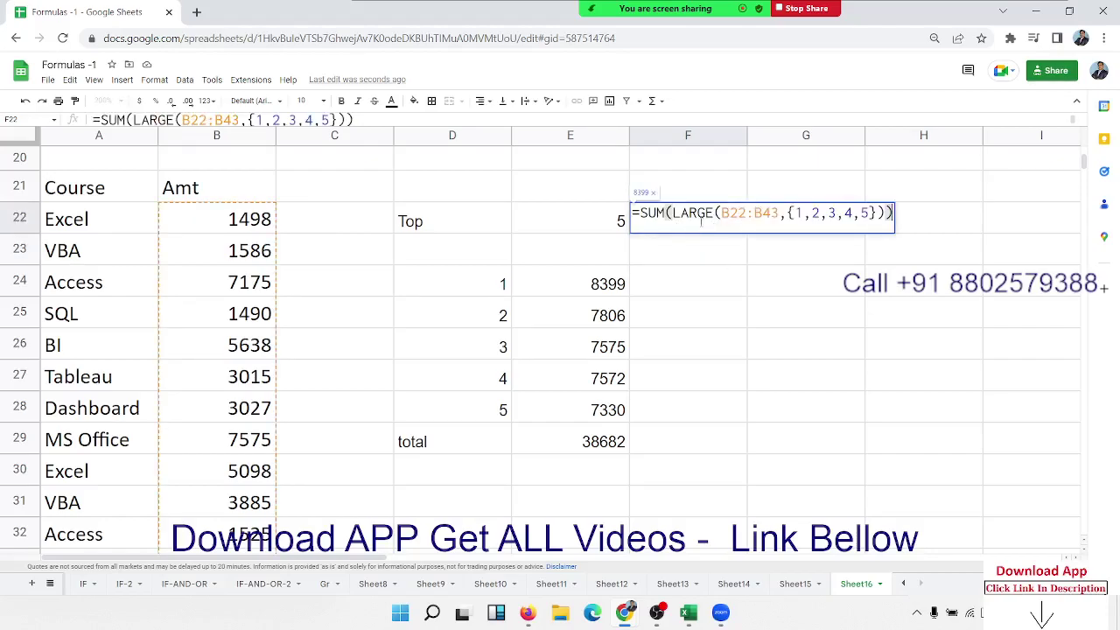
# - Set the Top value in E22 to 10
pyautogui.click(618, 224)
pyautogui.write('10')
pyautogui.press('Return')
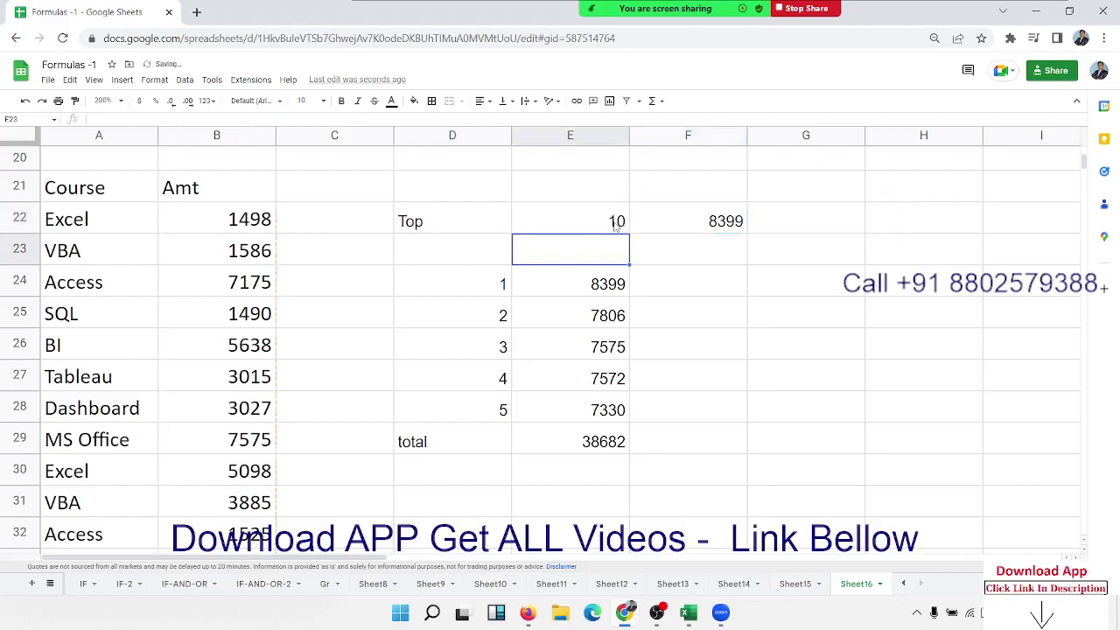
# - Wrap F22's formula in ArrayFormula so it returns the top-five total, 38682
pyautogui.click(718, 220)
pyautogui.doubleClick(723, 224)
pyautogui.press('Escape')
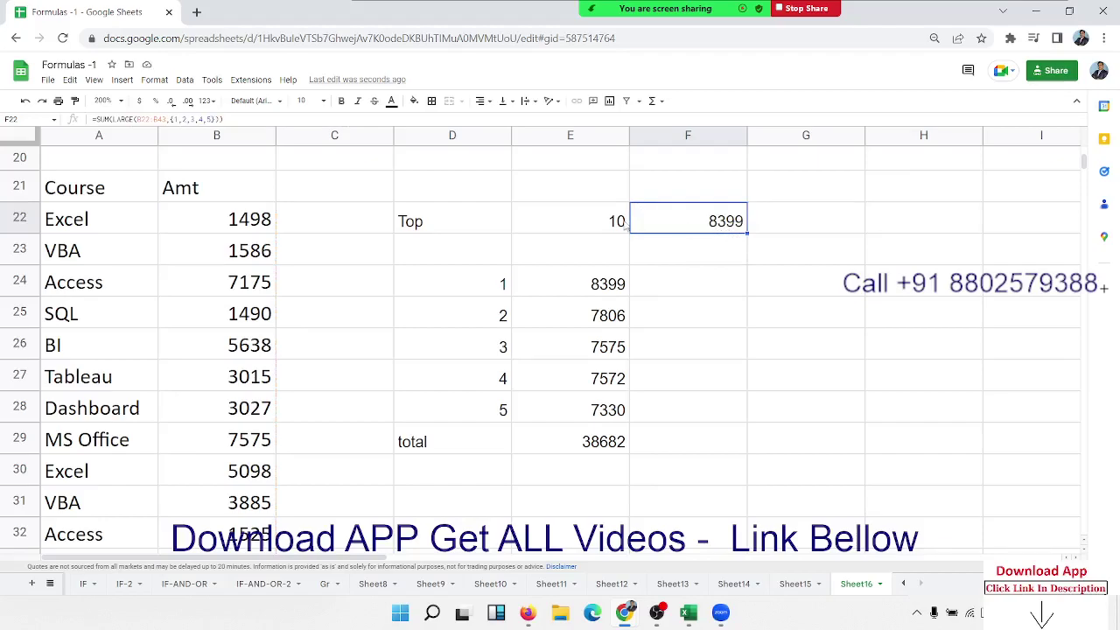
pyautogui.doubleClick(679, 225)
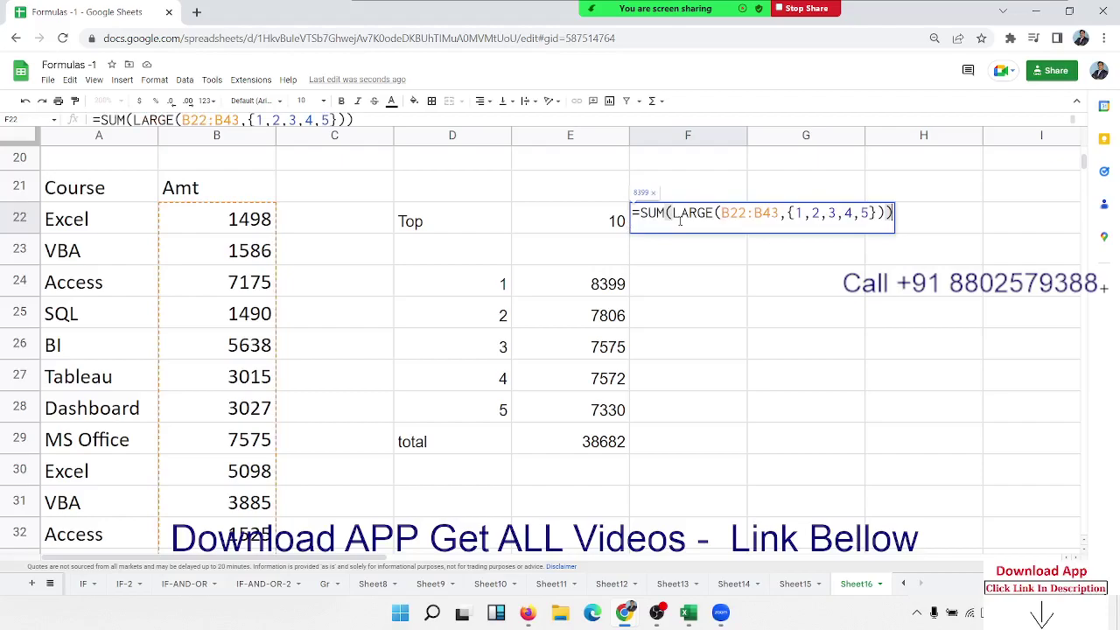
pyautogui.scroll(-3, 249, 364)
pyautogui.scroll(-4, 248, 365)
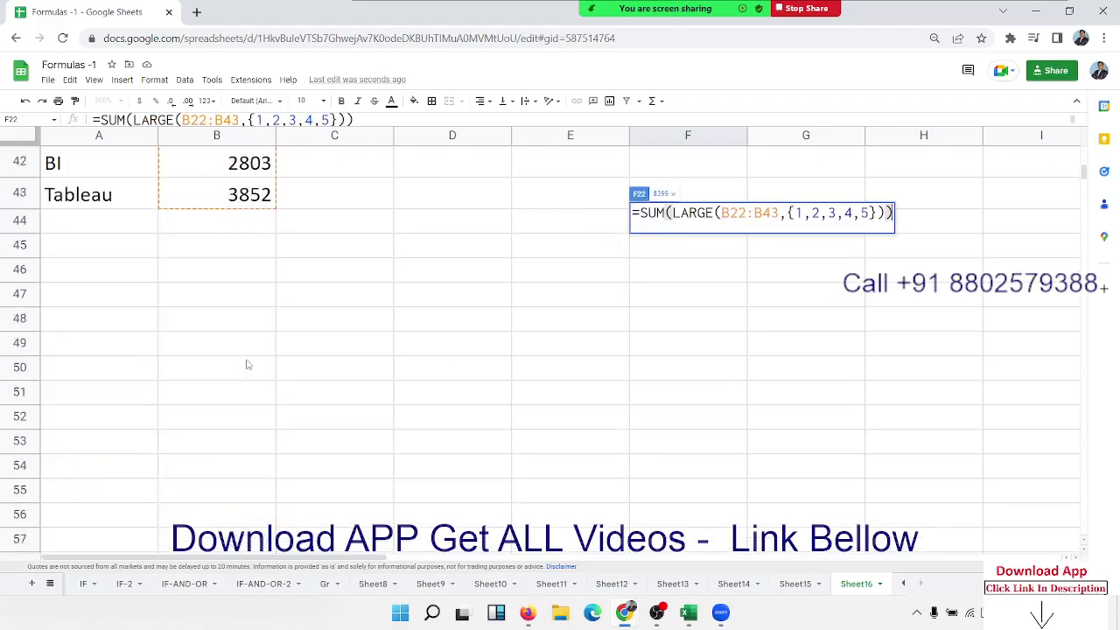
pyautogui.scroll(1, 247, 364)
pyautogui.scroll(5, 248, 365)
pyautogui.scroll(5, 263, 362)
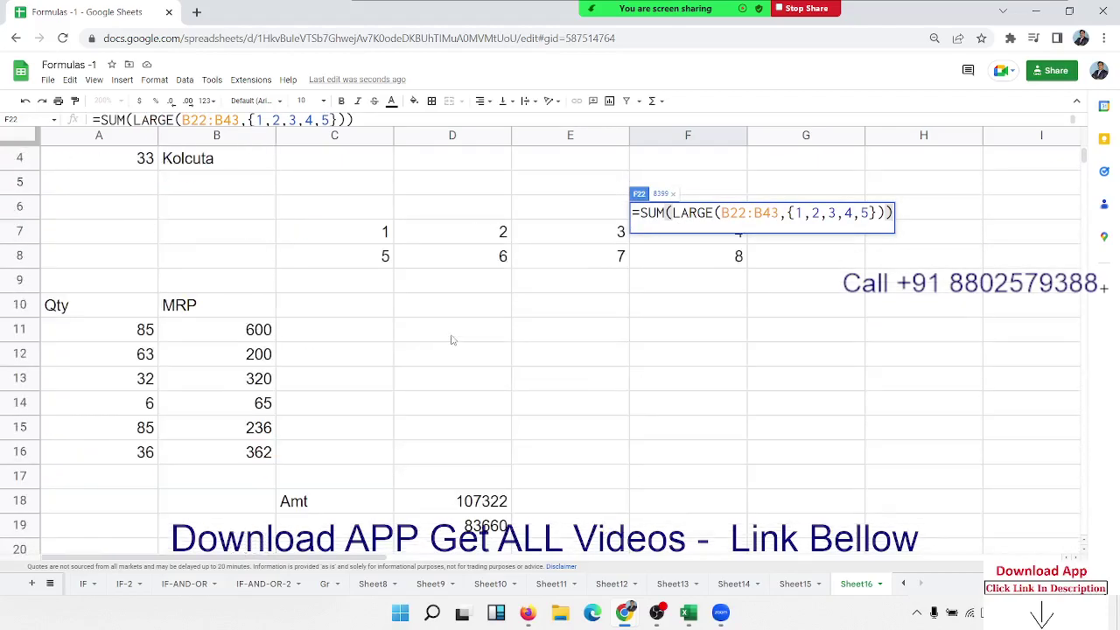
pyautogui.scroll(1, 452, 340)
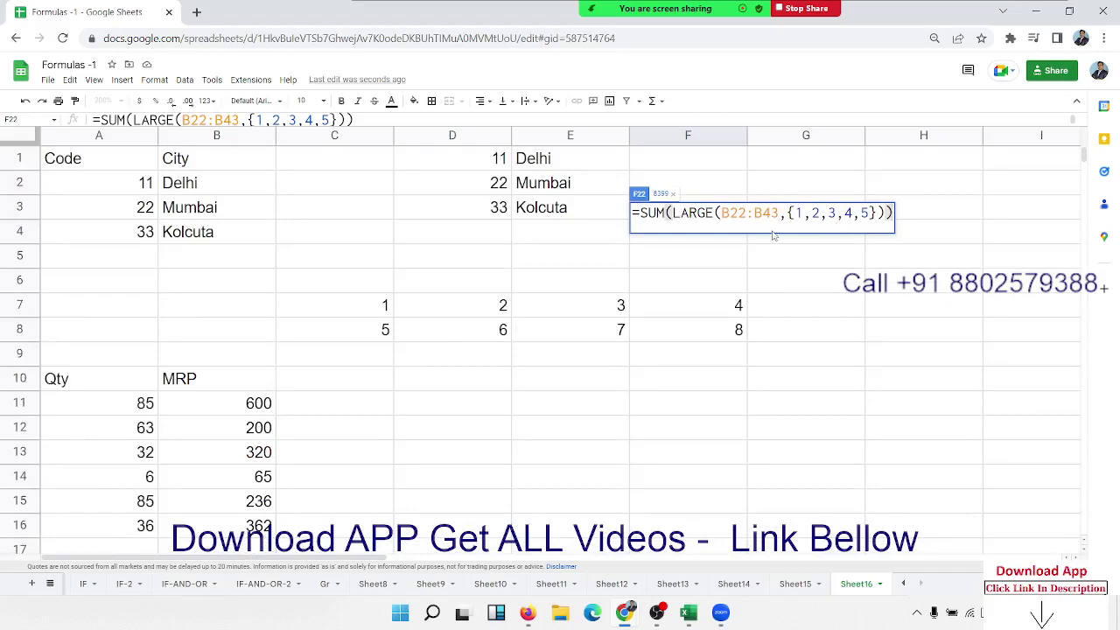
pyautogui.hotkey('ctrl', 'shift', 'Return')
pyautogui.press('Return')
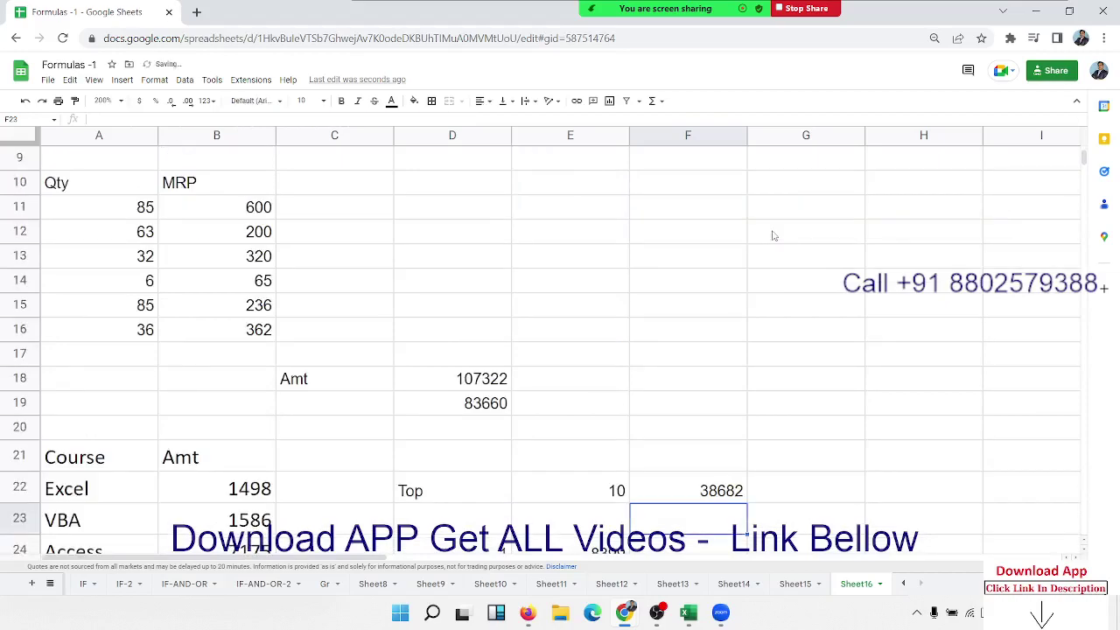
pyautogui.press('Up')
# - Replace F22's fixed rank list with row(1:10) to total the top ten, 68931
pyautogui.scroll(-3, 751, 252)
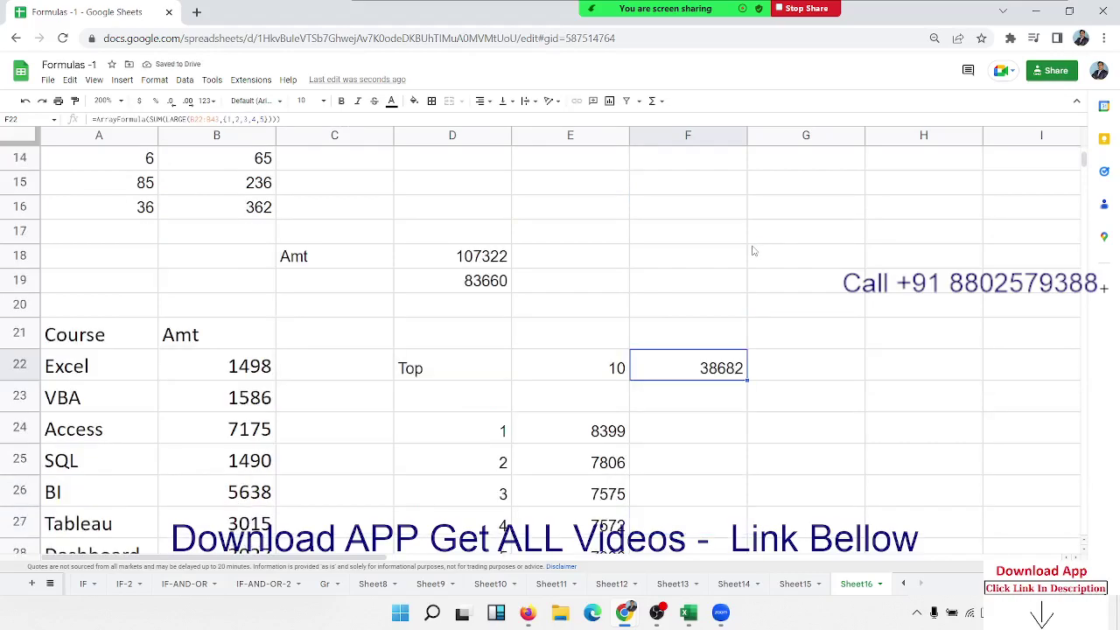
pyautogui.scroll(-3, 751, 254)
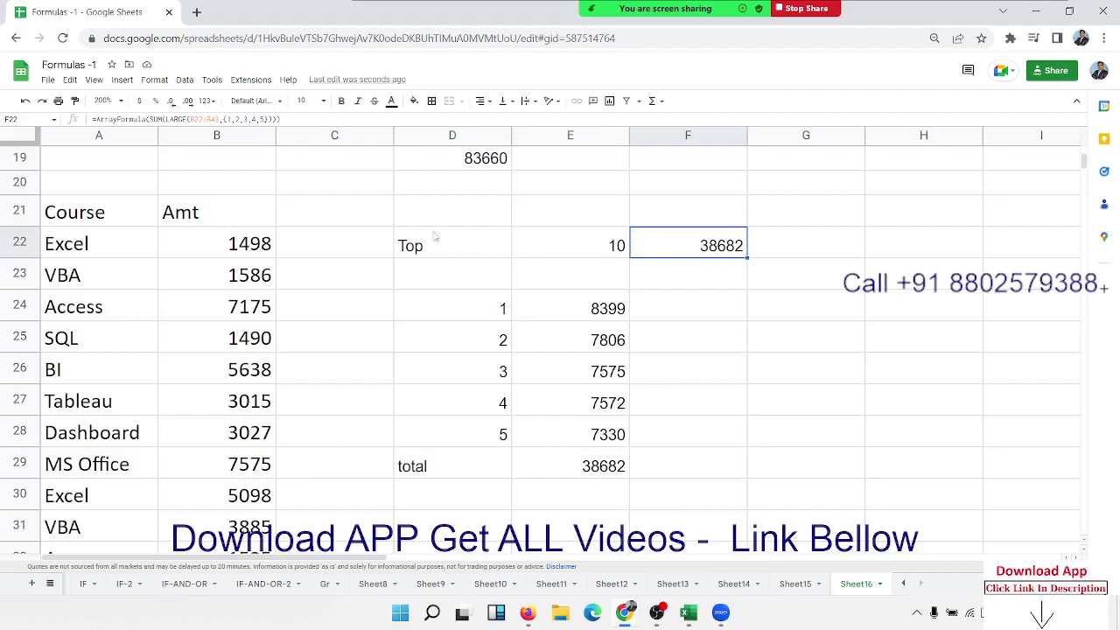
pyautogui.doubleClick(744, 255)
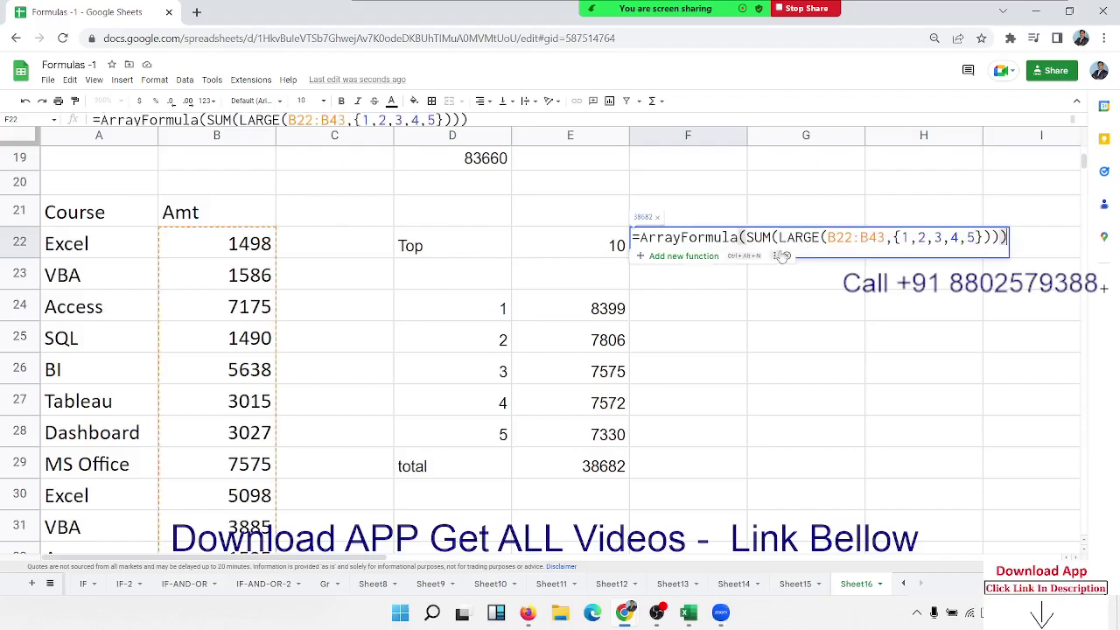
pyautogui.moveTo(893, 238); pyautogui.dragTo(977, 237)
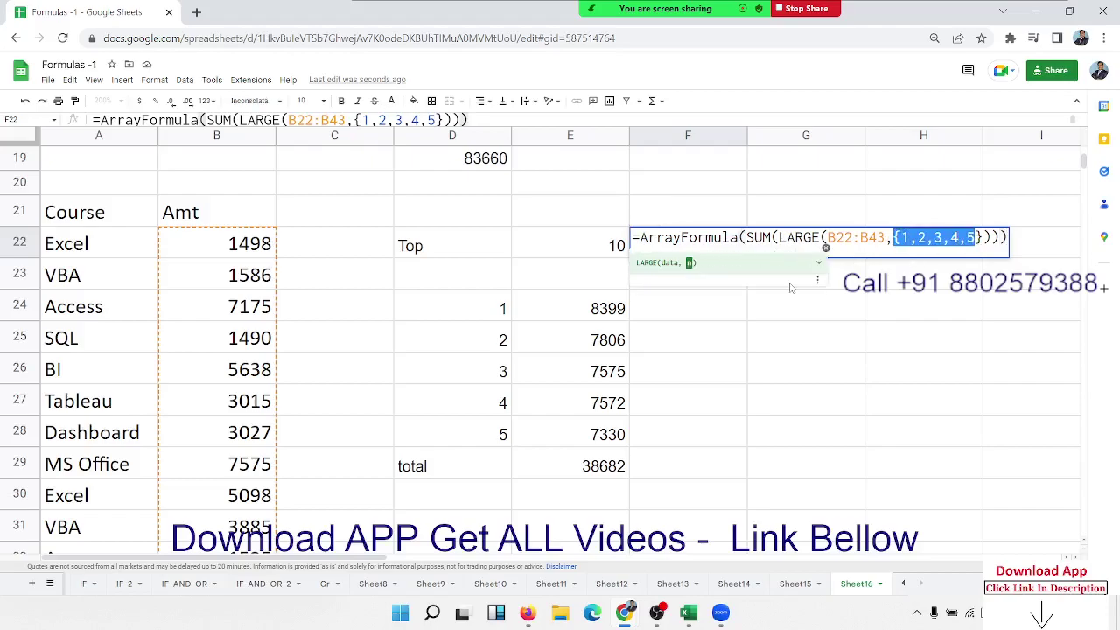
pyautogui.press('BackSpace')
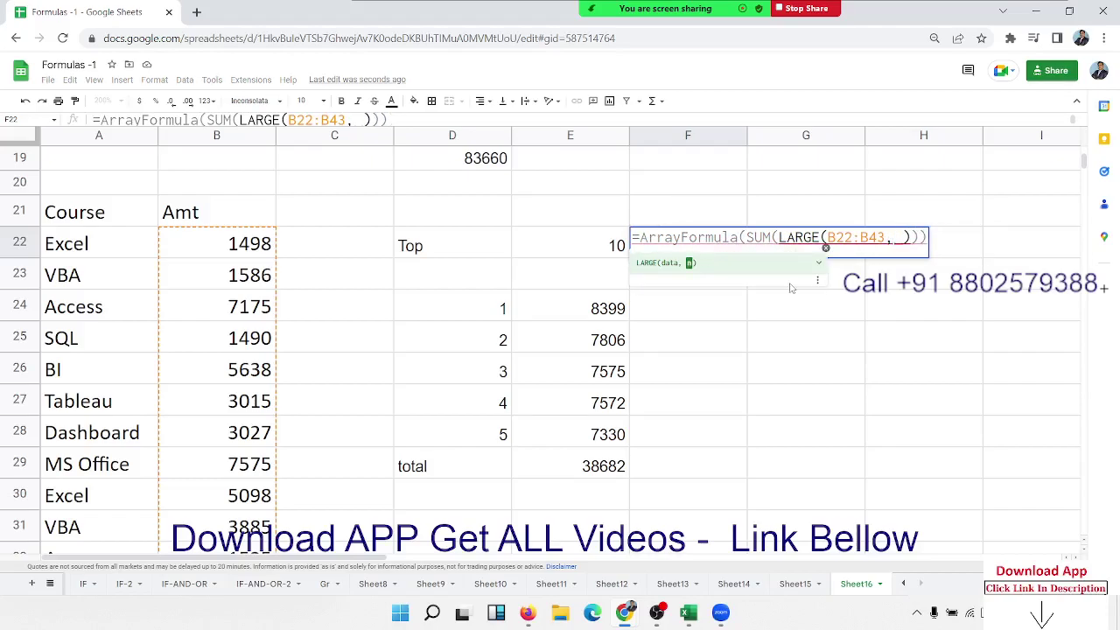
pyautogui.write('row')
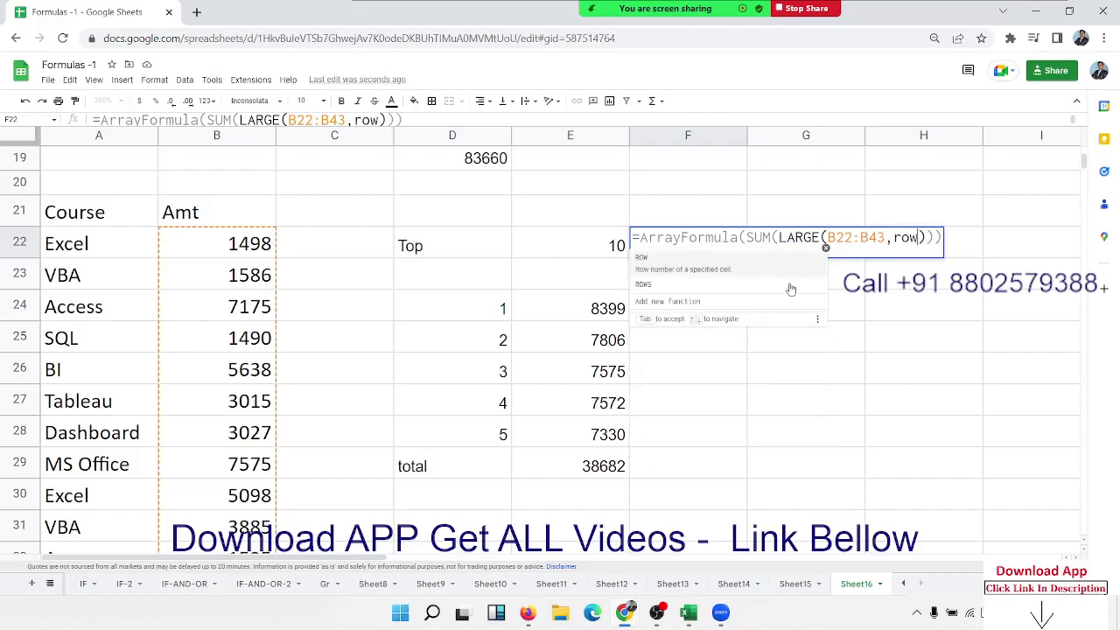
pyautogui.write('(1')
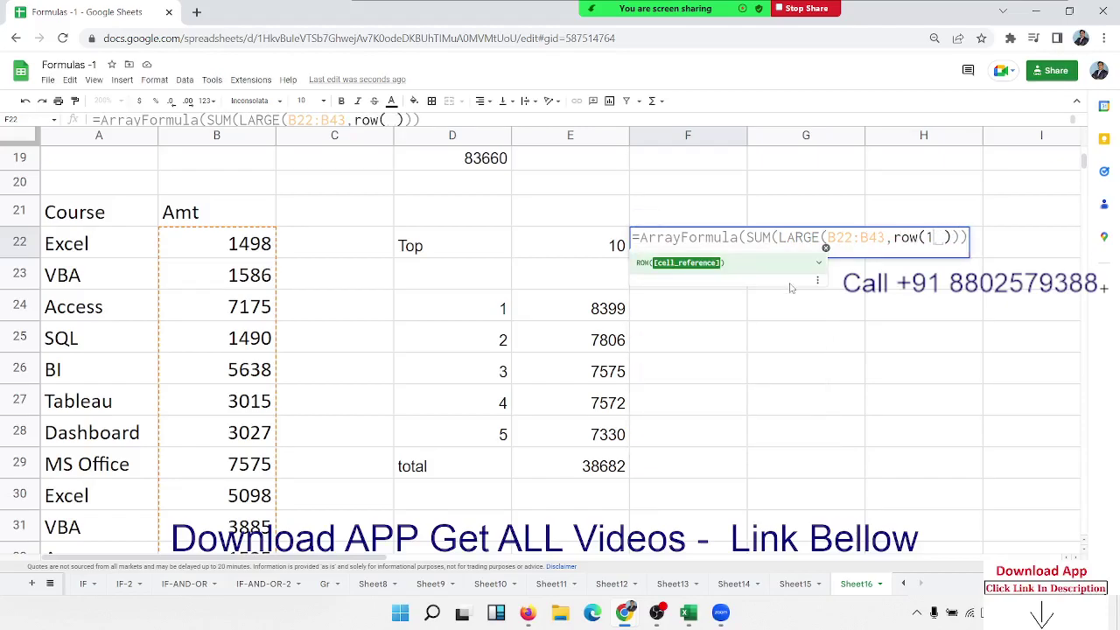
pyautogui.write(':10')
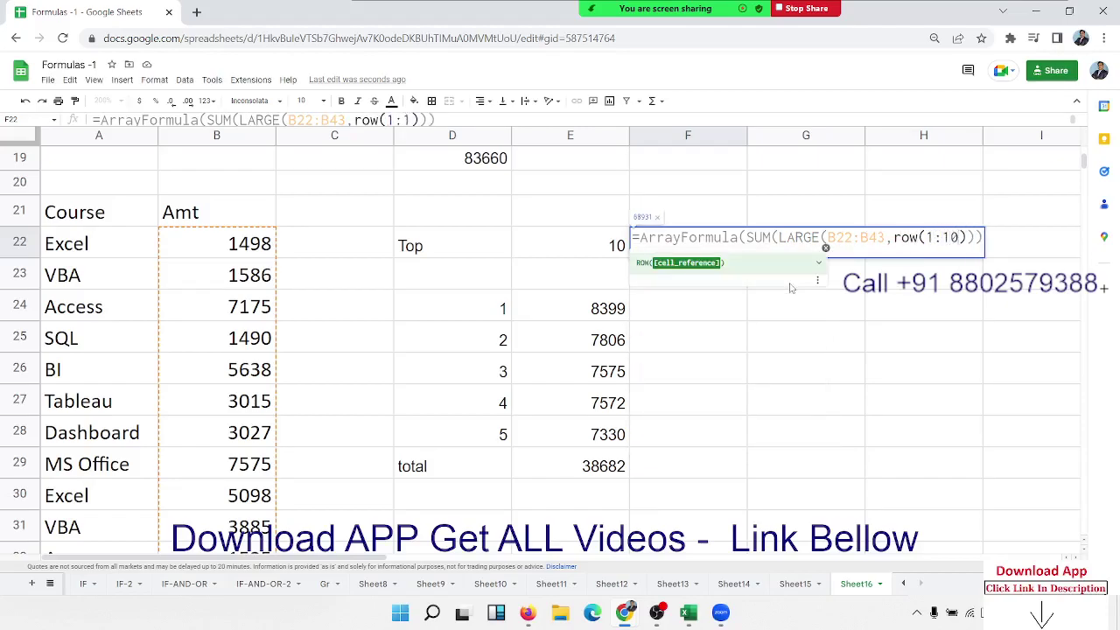
pyautogui.write(')')
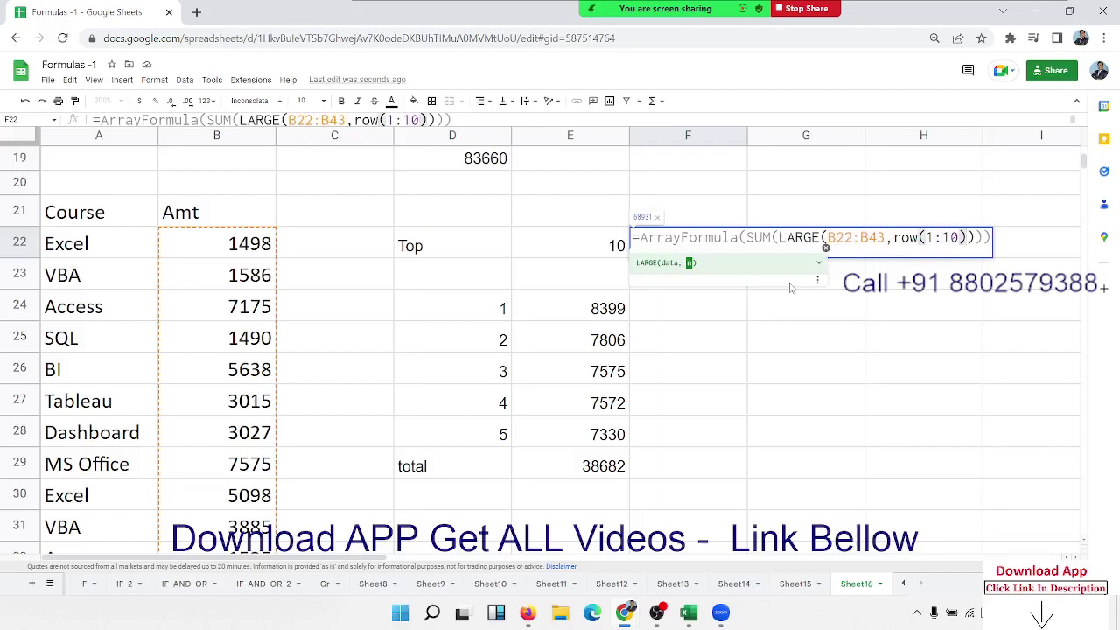
pyautogui.press('Return')
pyautogui.press('Up')
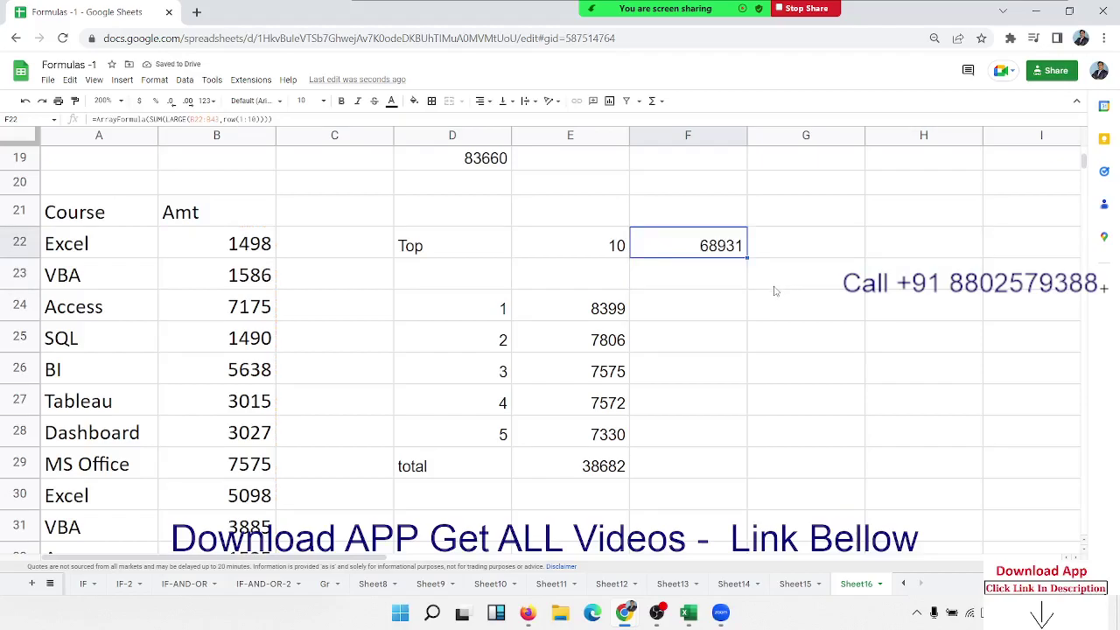
# - Reopen F22's edited formula to review it
pyautogui.doubleClick(712, 255)
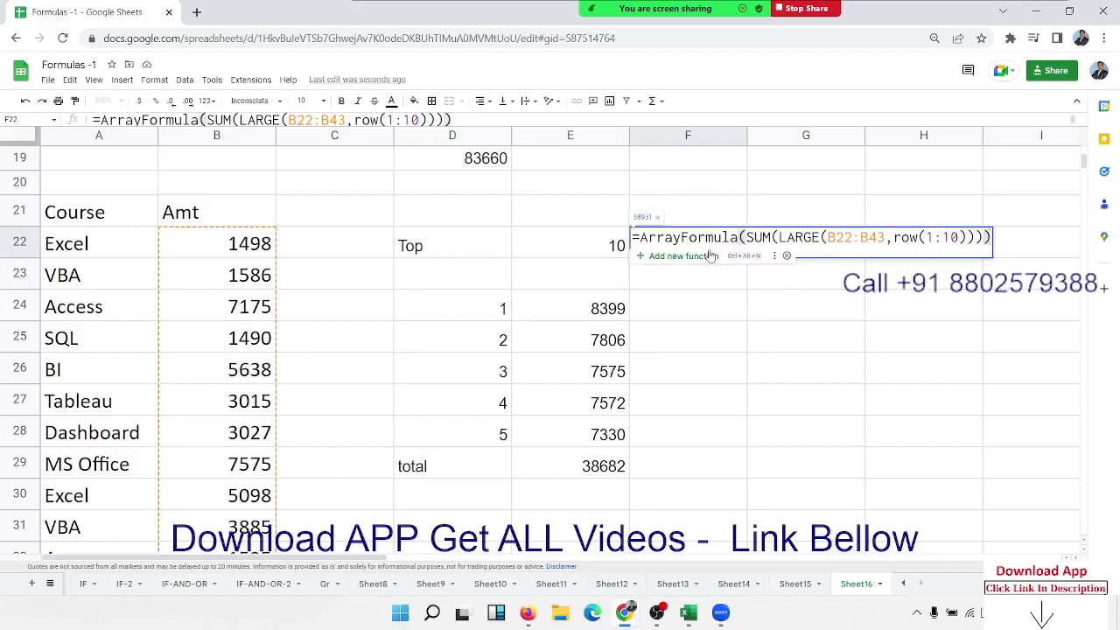
pyautogui.press('Return')
pyautogui.click(711, 254)
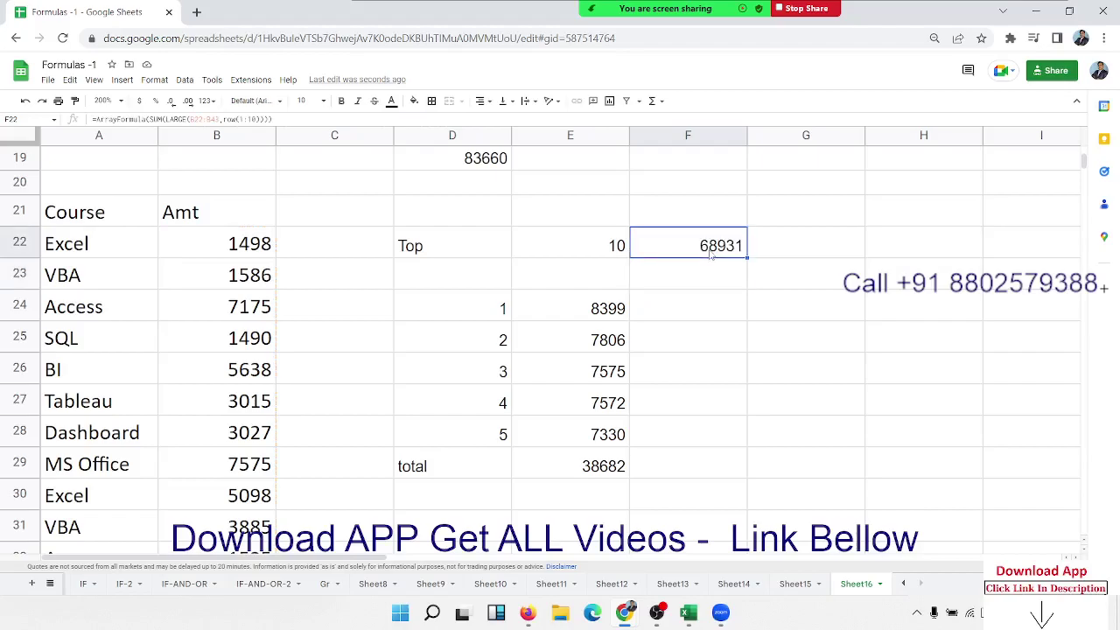
pyautogui.doubleClick(711, 253)
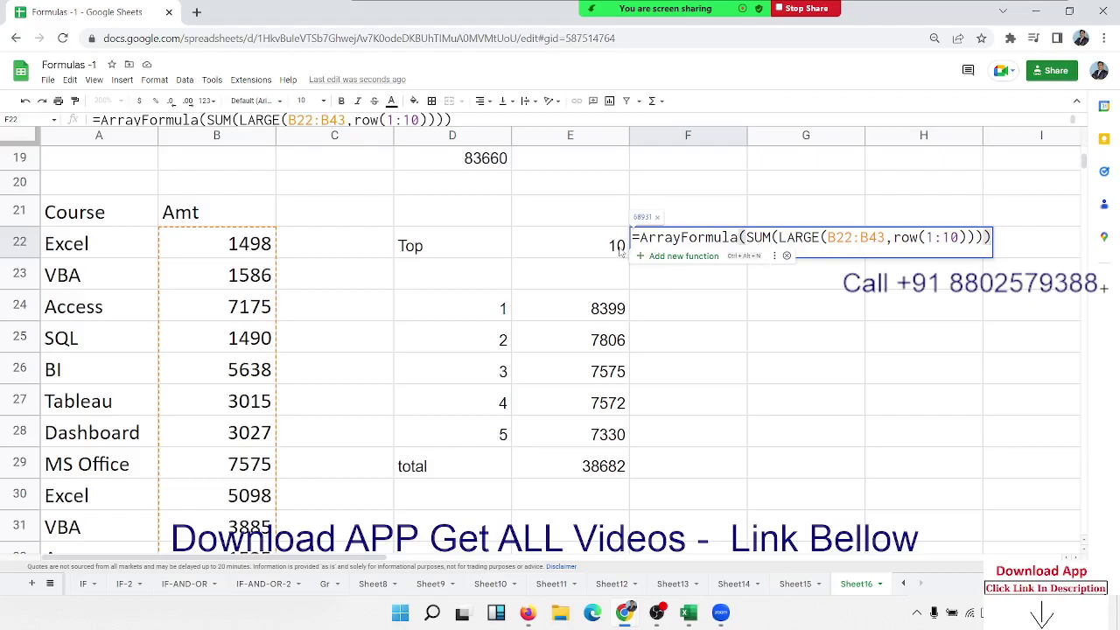
# - Change F22's rank range from row(1:10) to row("1:"&E22), which returns #N/A
pyautogui.click(926, 237)
pyautogui.write('"1:')
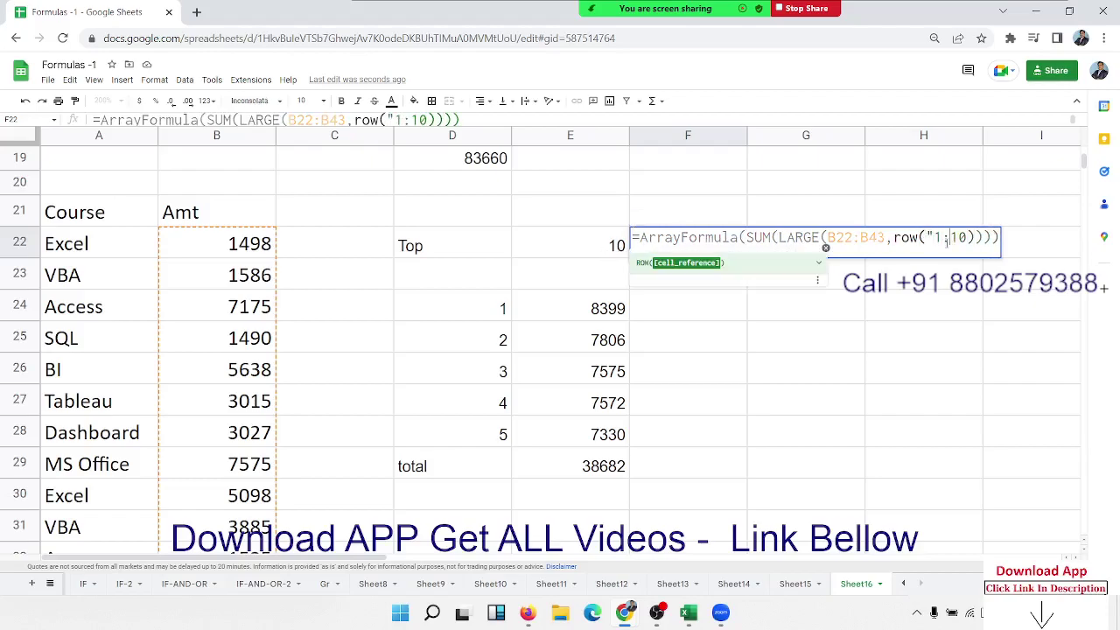
pyautogui.write('"')
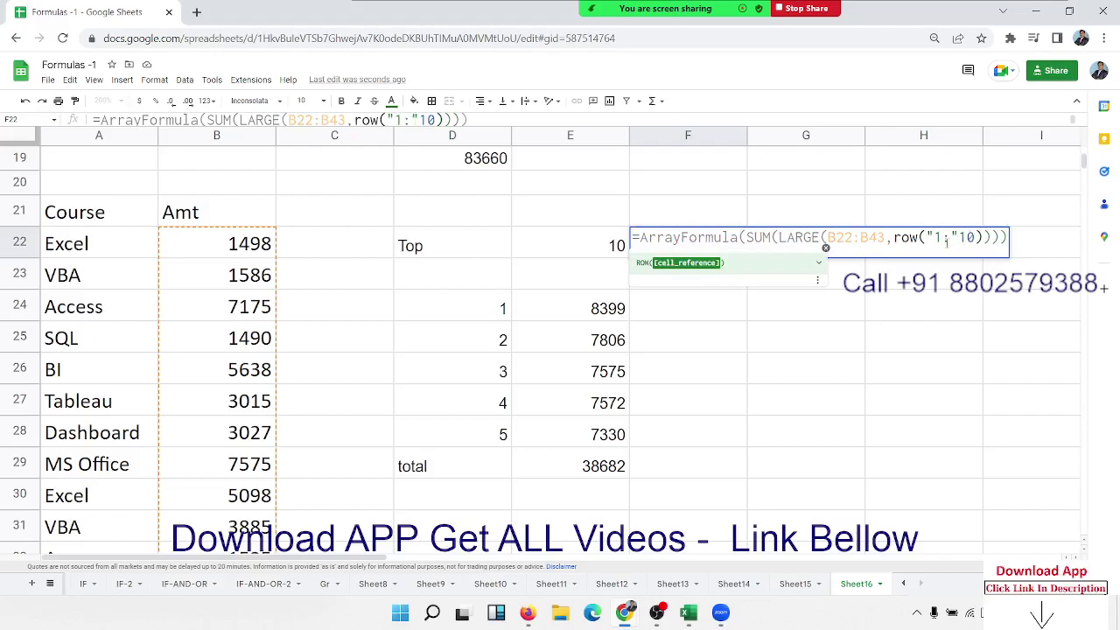
pyautogui.write('&')
pyautogui.press('Delete')
pyautogui.press('Delete')
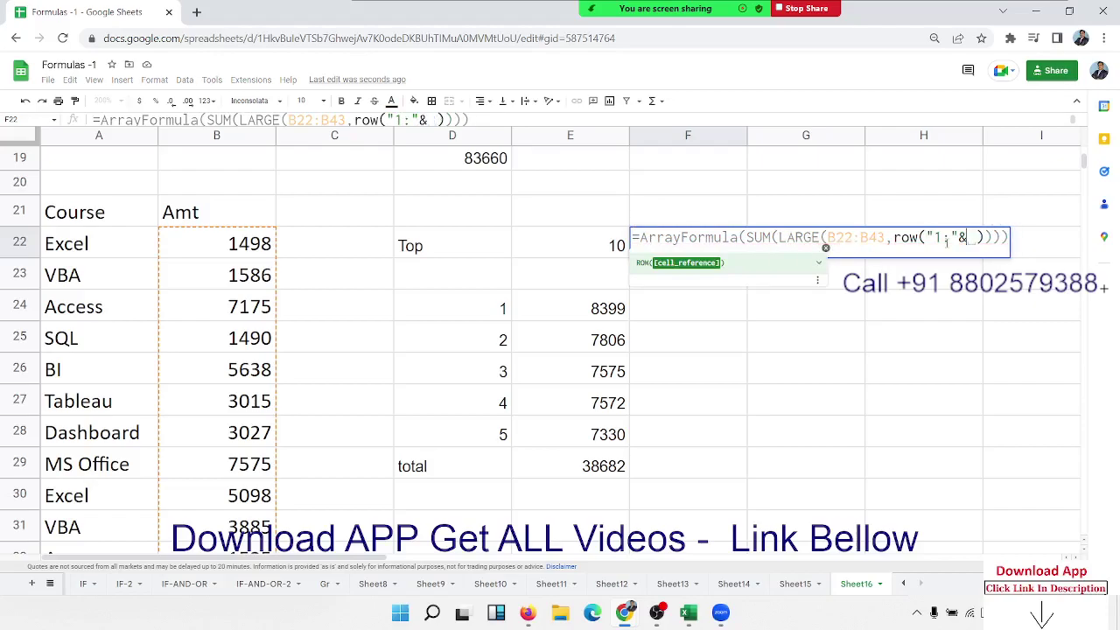
pyautogui.click(608, 253)
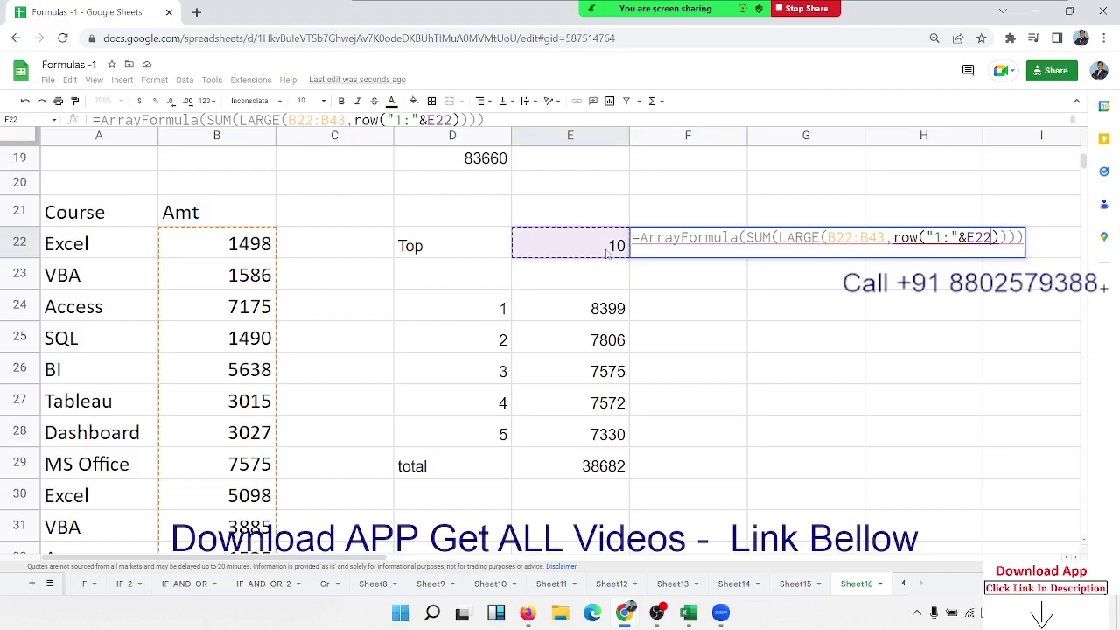
pyautogui.press('Return')
pyautogui.press('Up')
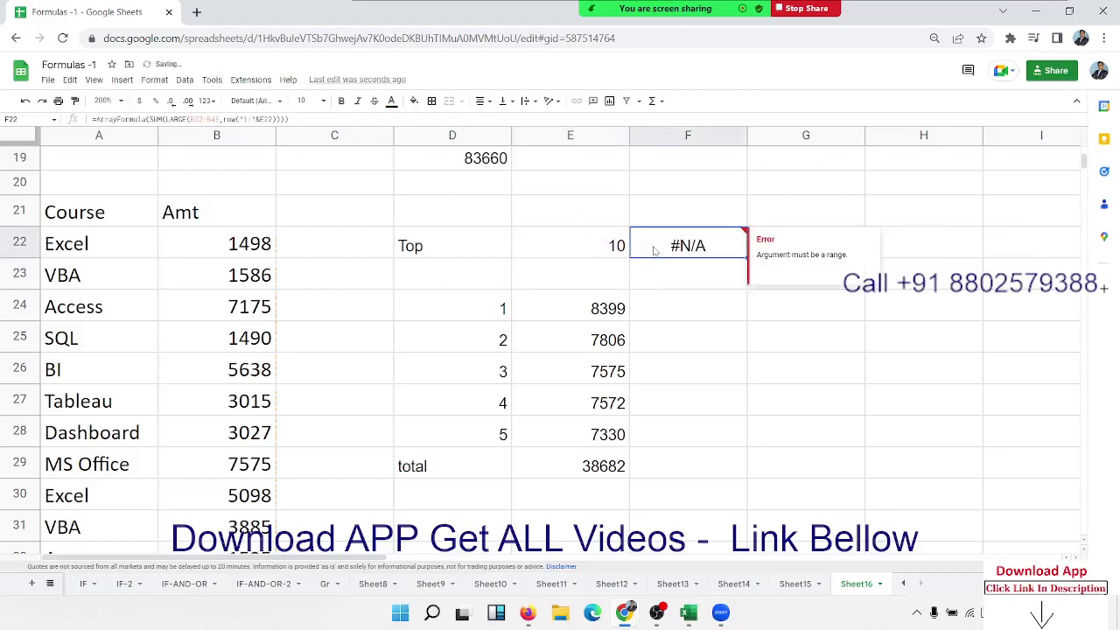
# - Reopen F22 and select the text passed to row to inspect the error
pyautogui.doubleClick(687, 252)
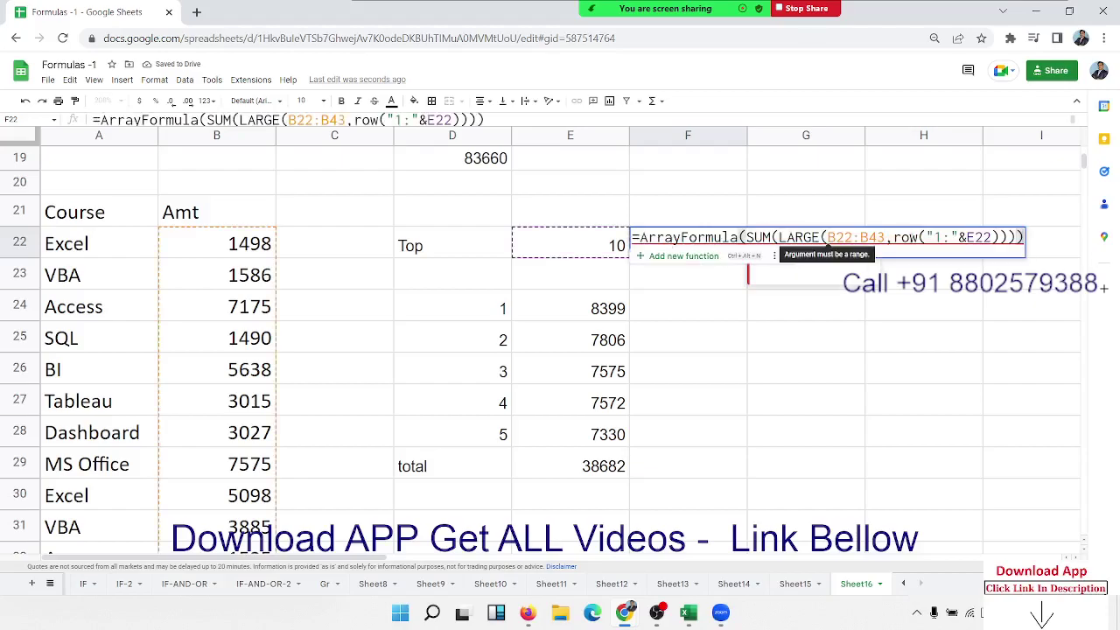
pyautogui.click(894, 237)
pyautogui.moveTo(894, 237); pyautogui.dragTo(992, 236)
pyautogui.click(932, 236)
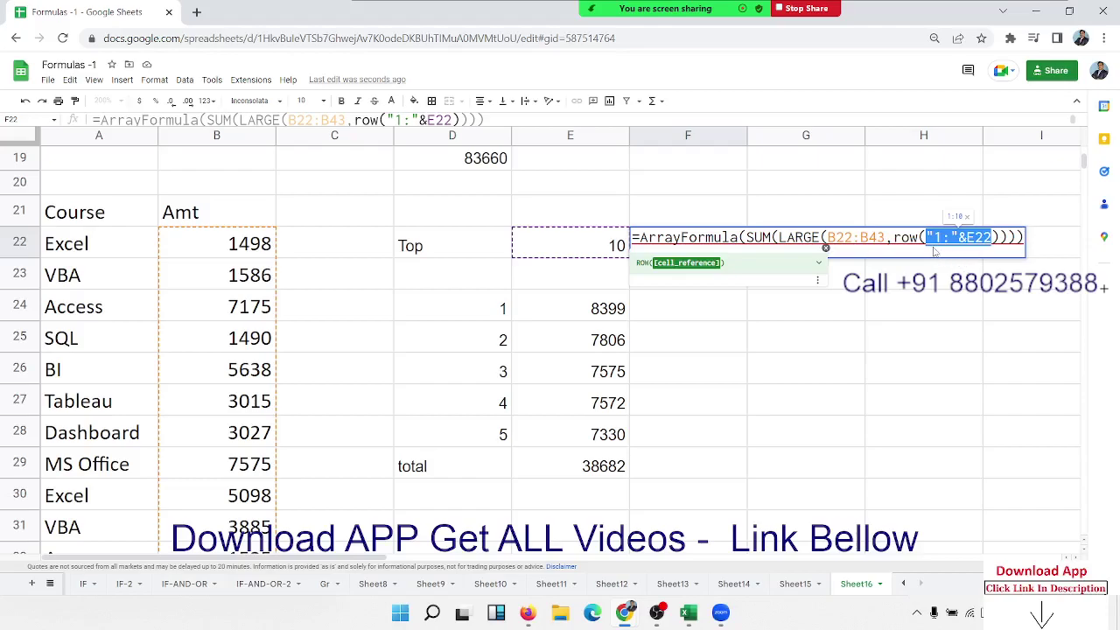
# - Wrap "1:"&E22 in INDIRECT inside row(), restoring F22's 68931 total
pyautogui.click(929, 237)
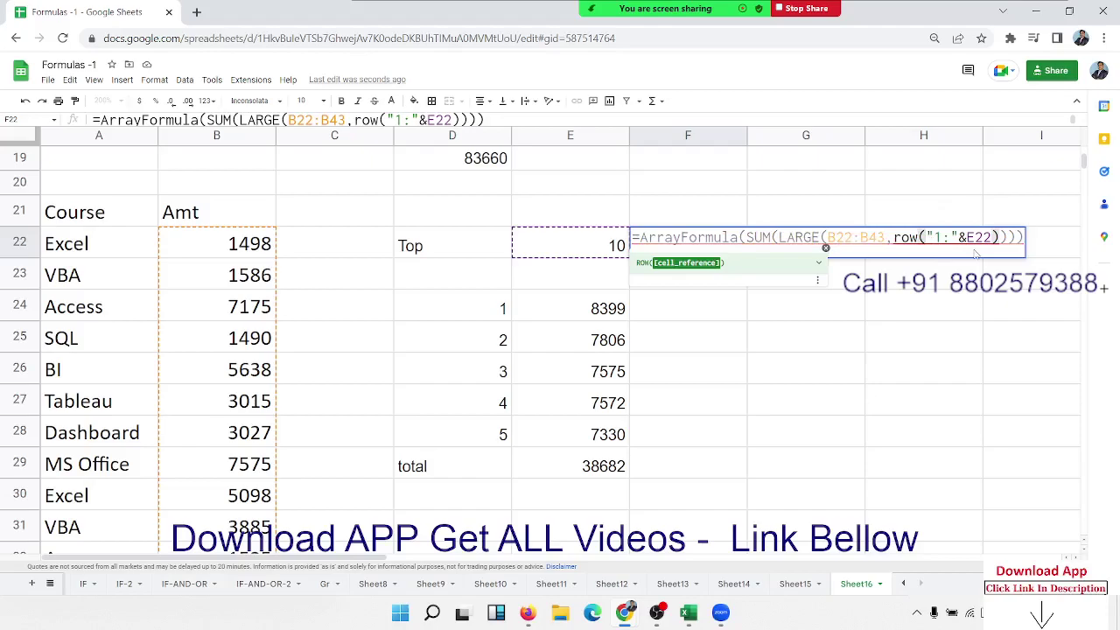
pyautogui.write('i')
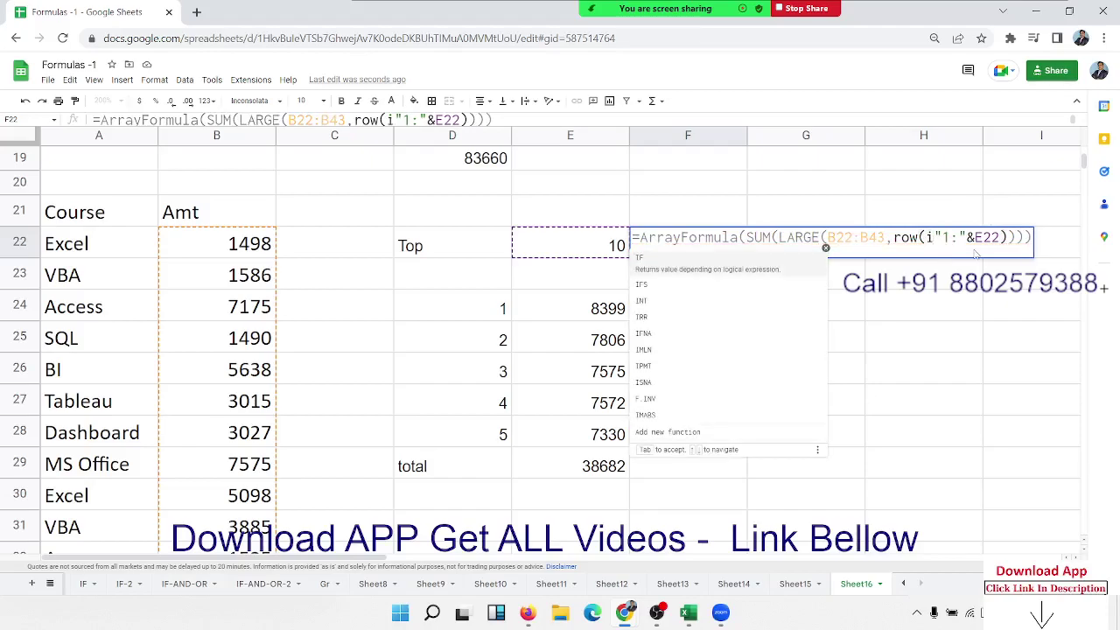
pyautogui.write('nd')
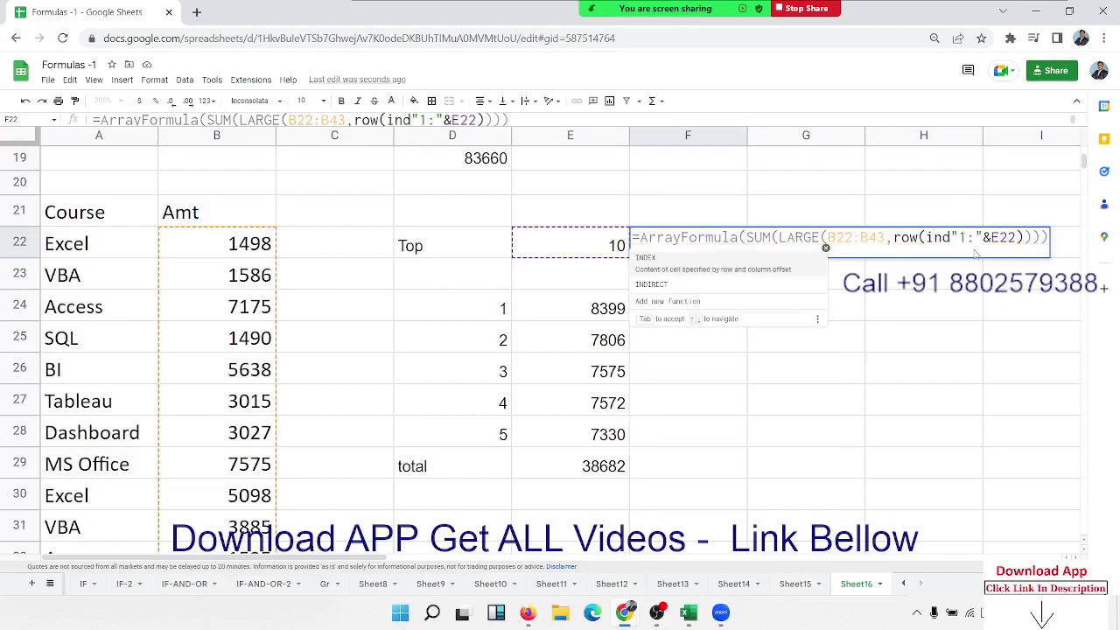
pyautogui.press('Down')
pyautogui.press('Tab')
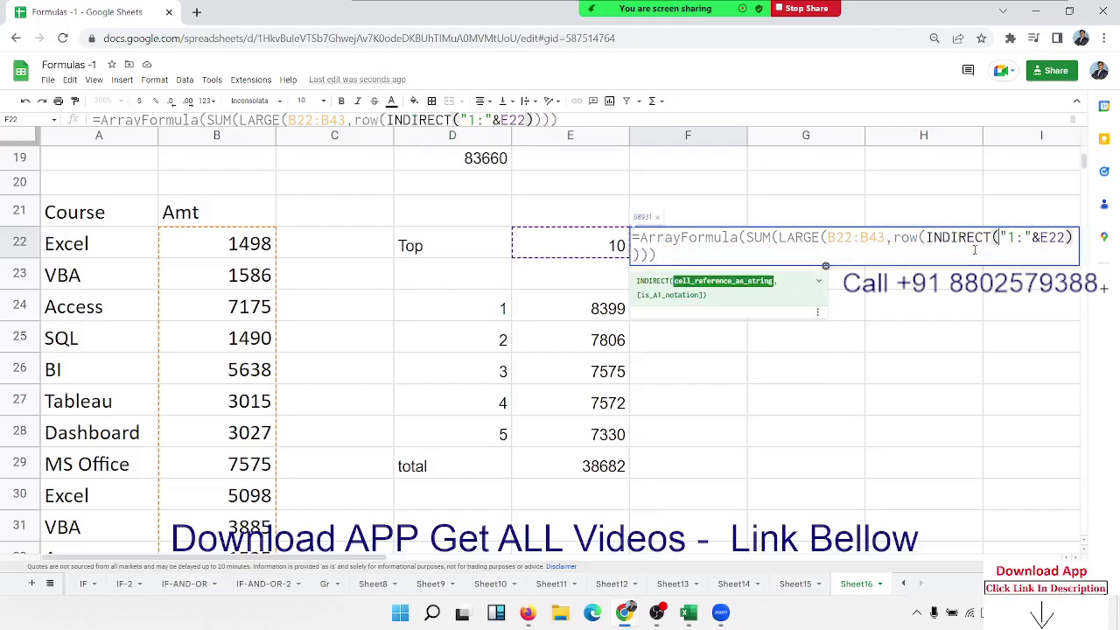
pyautogui.press('Left')
pyautogui.press('Left')
pyautogui.press('Left')
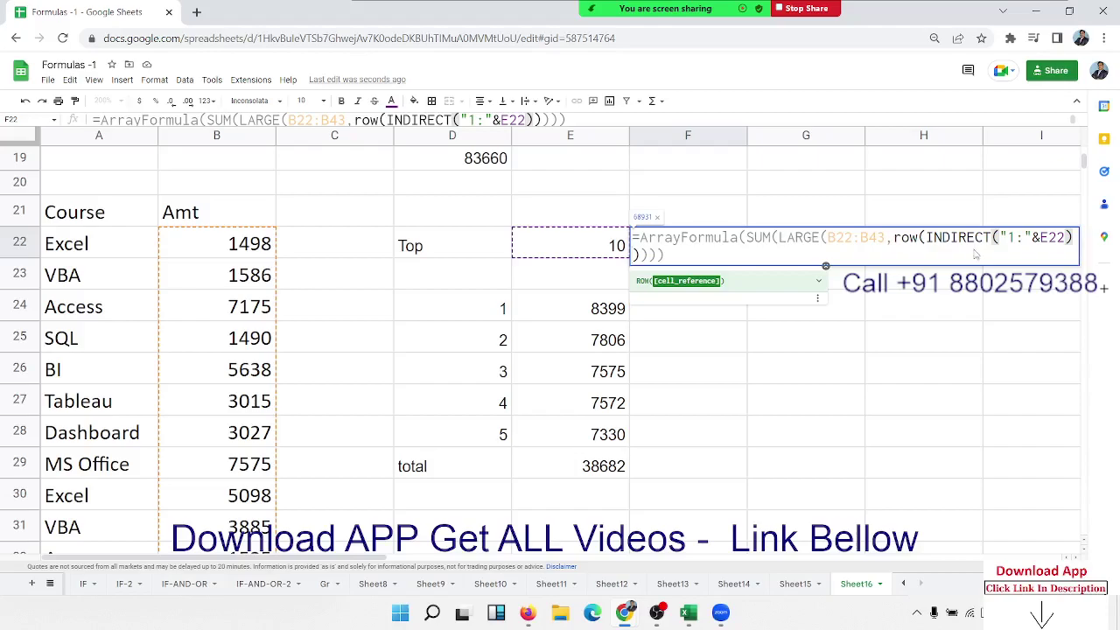
pyautogui.press('Return')
pyautogui.press('Up')
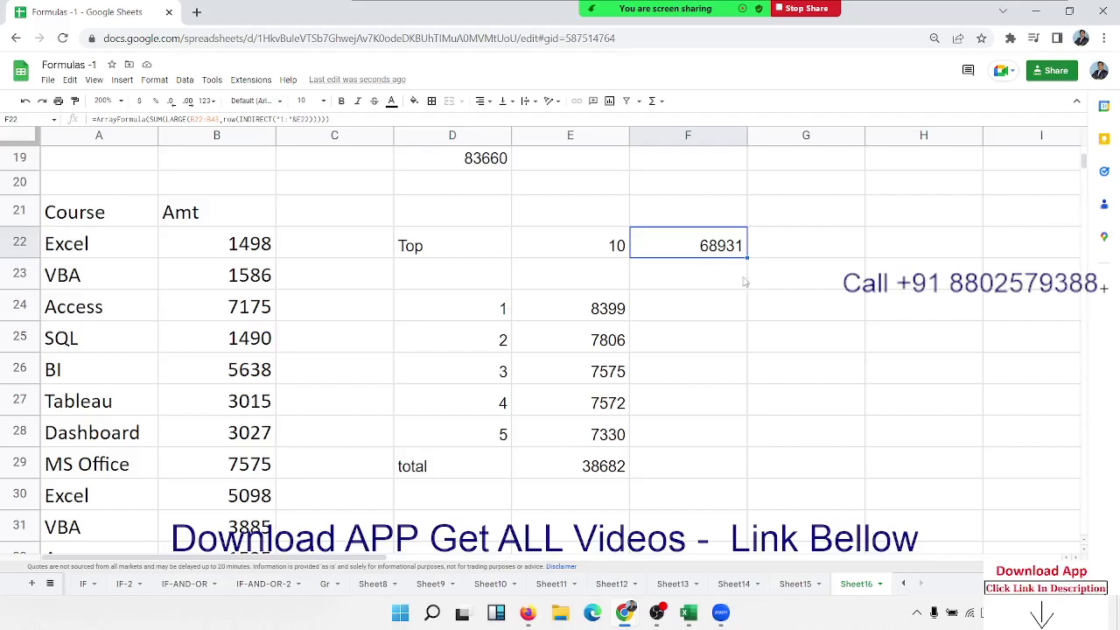
# - Start a =SEQUENCE( formula in G23, then cancel it
pyautogui.click(781, 276)
pyautogui.write('=s')
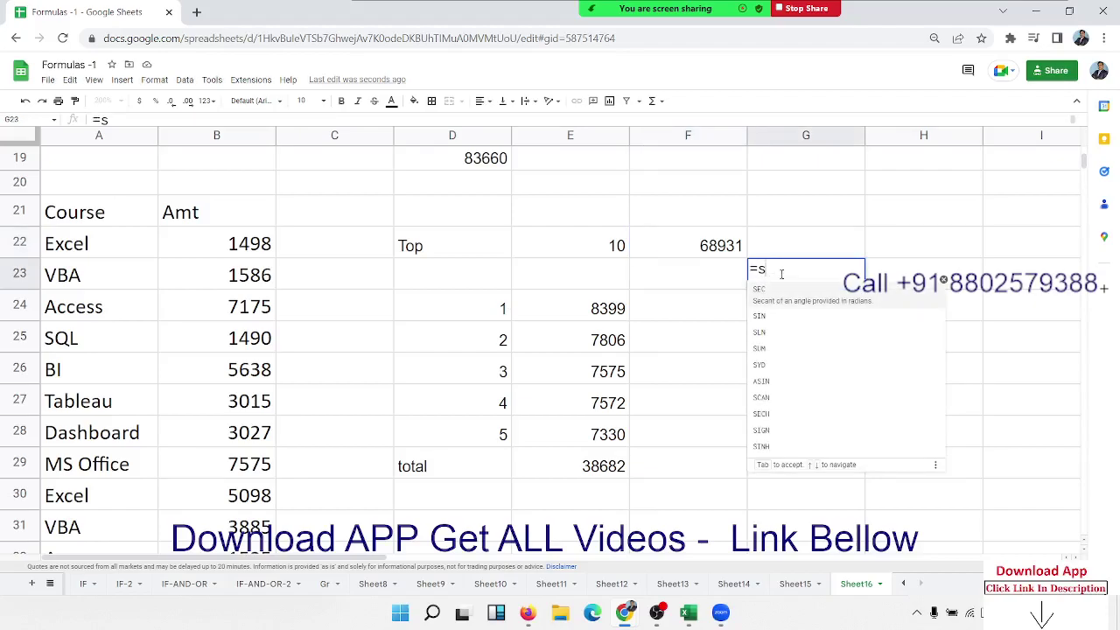
pyautogui.write('ew')
pyautogui.press('BackSpace')
pyautogui.write('q')
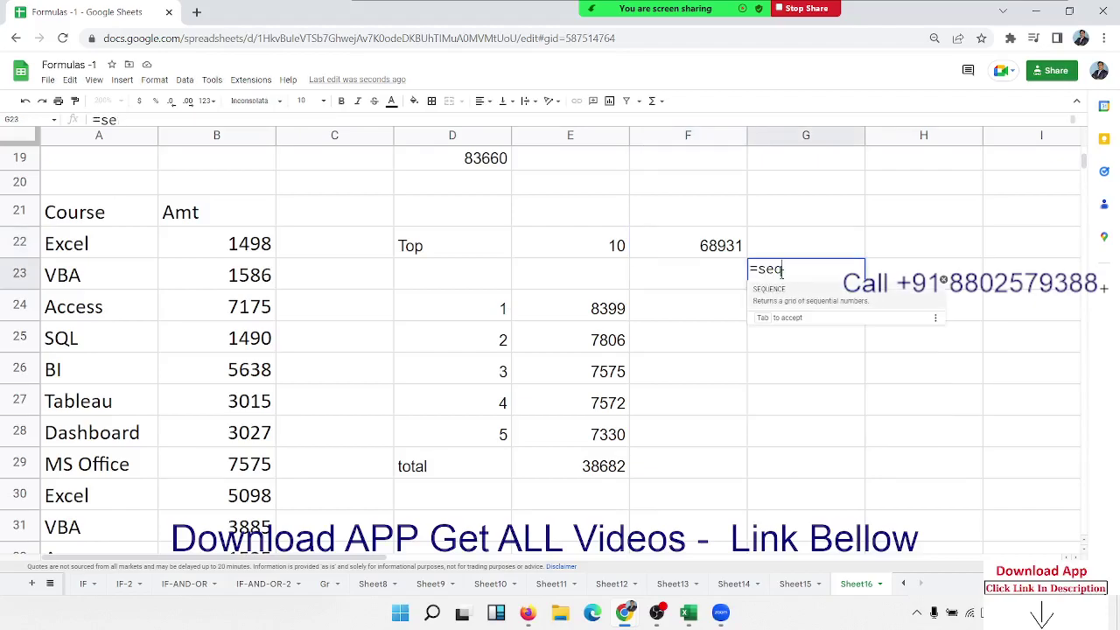
pyautogui.press('Tab')
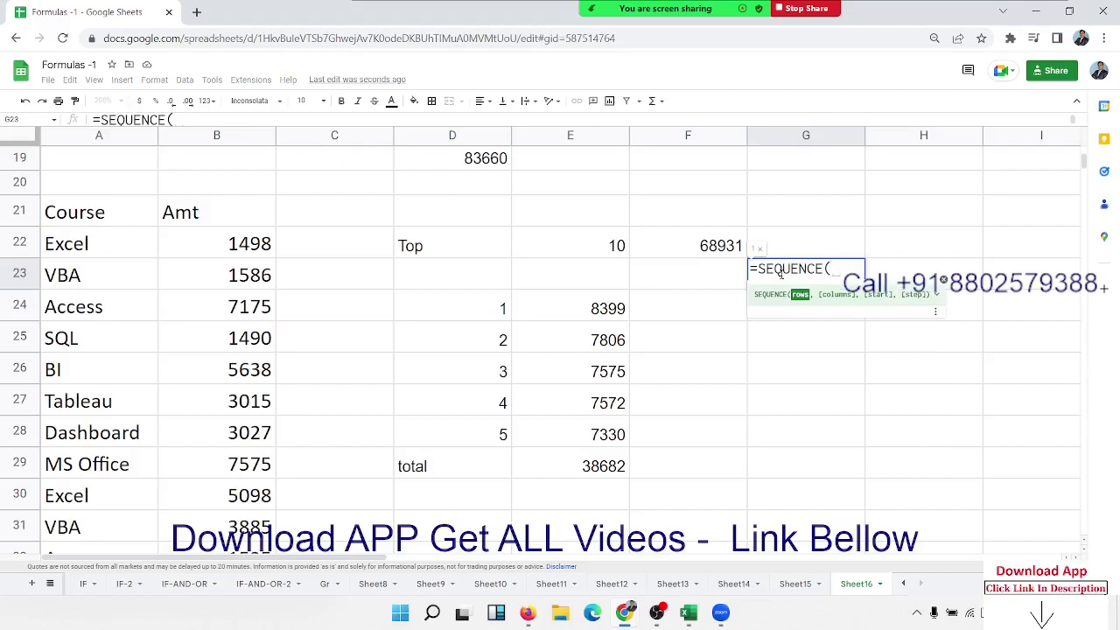
pyautogui.press('Escape')
# - Return to F22 and review its corrected formula without changes
pyautogui.press('Up')
pyautogui.press('Left')
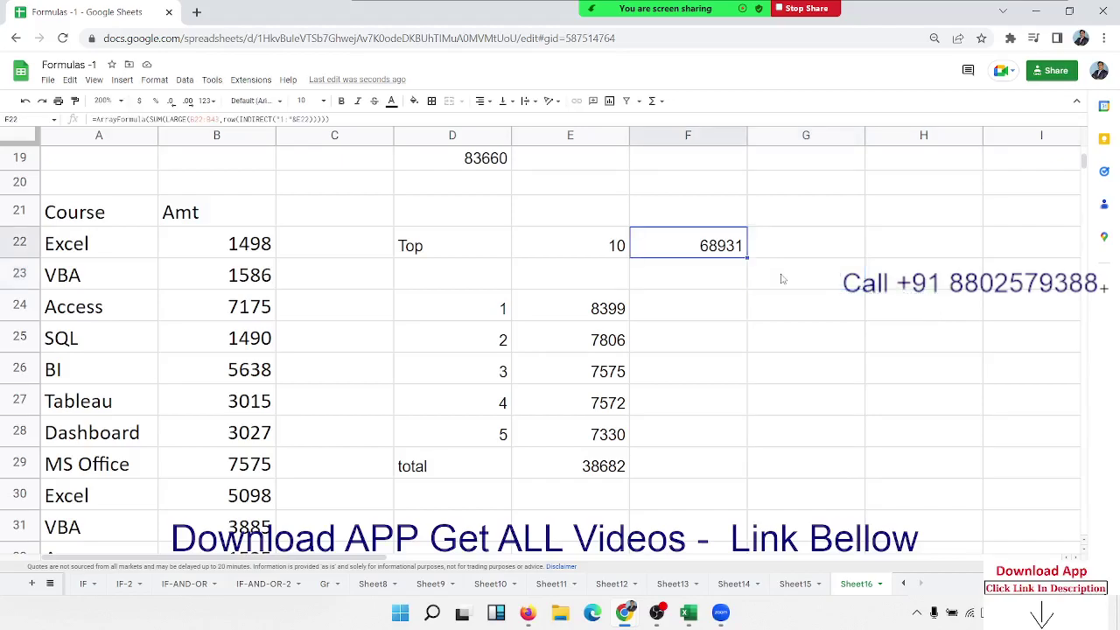
pyautogui.doubleClick(722, 252)
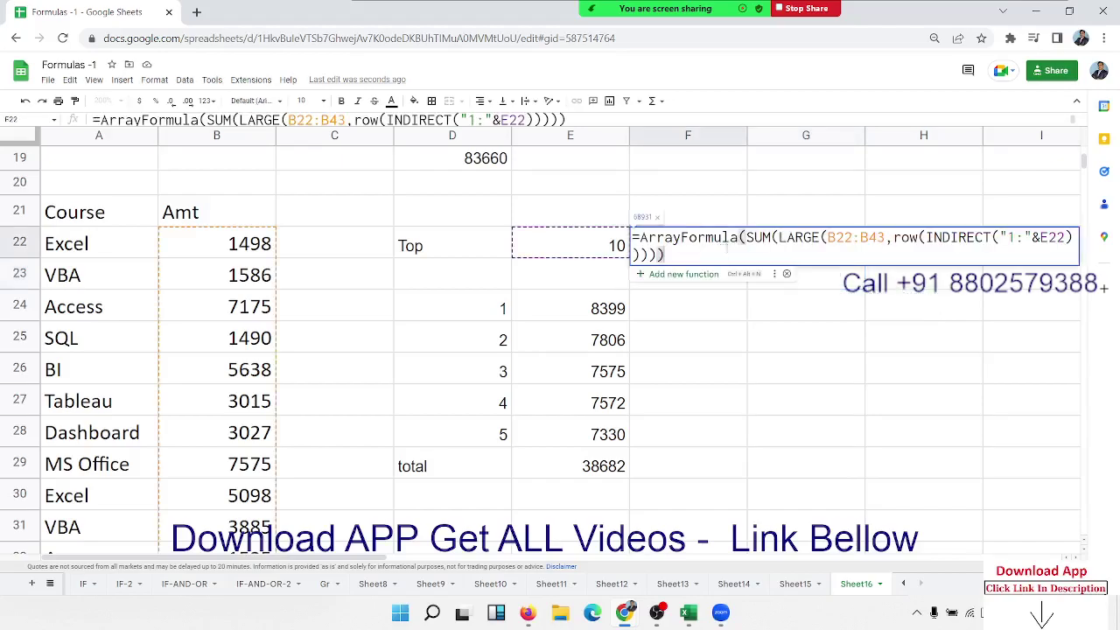
pyautogui.press('Escape')
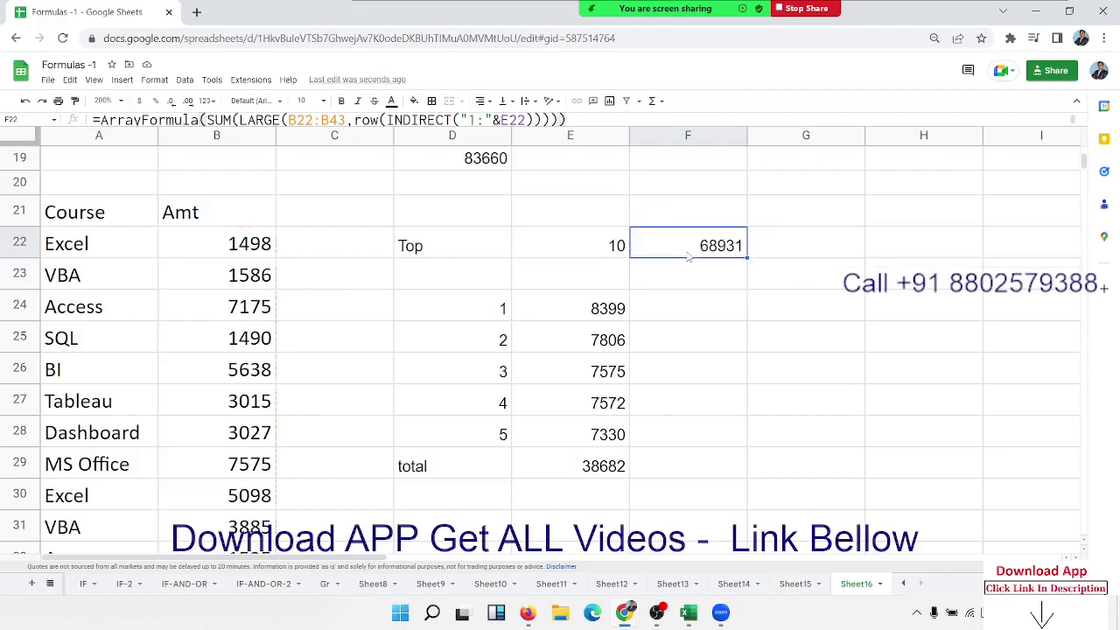
# - Enter =SUM(LARGE(B22:B43,SEQUENCE(10,1,1,1))) in G22
pyautogui.click(814, 248)
pyautogui.write('=')
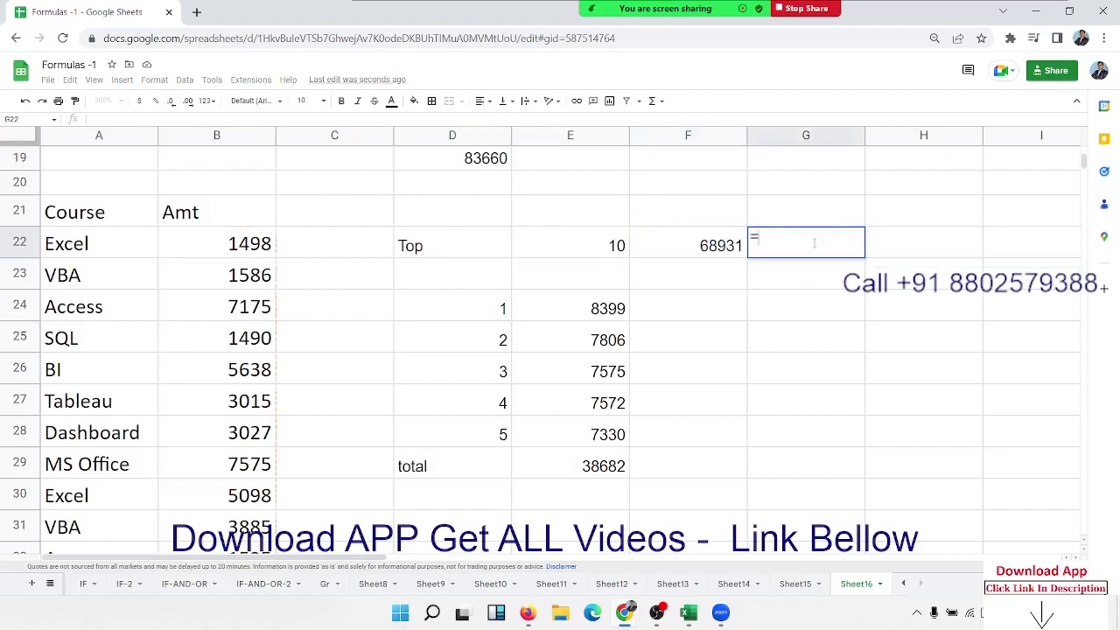
pyautogui.write('sum(')
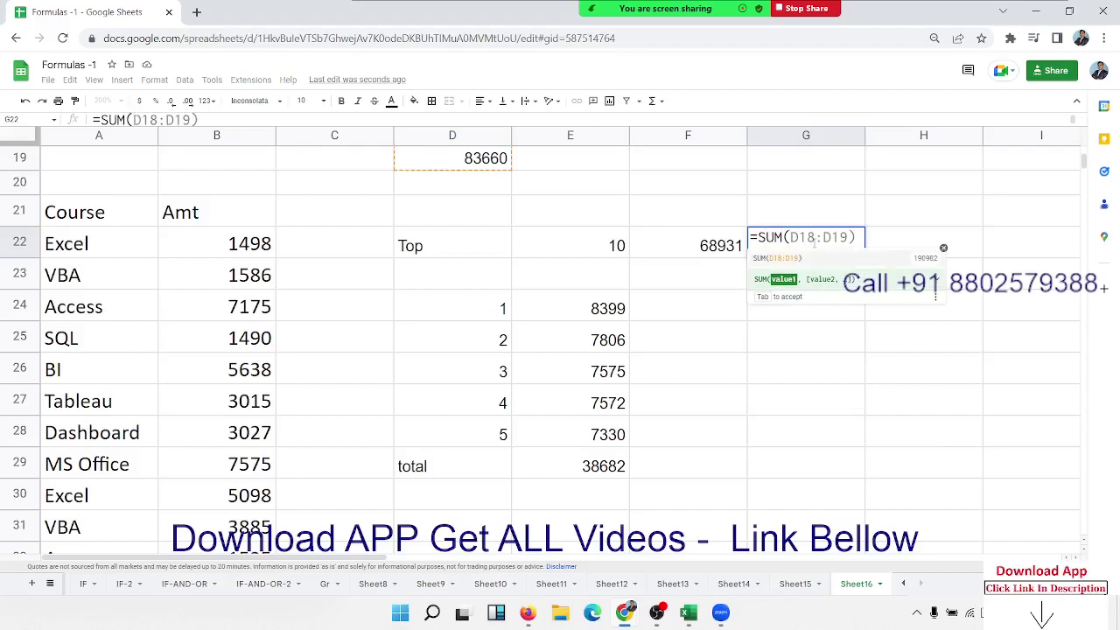
pyautogui.write('lar')
pyautogui.press('Tab')
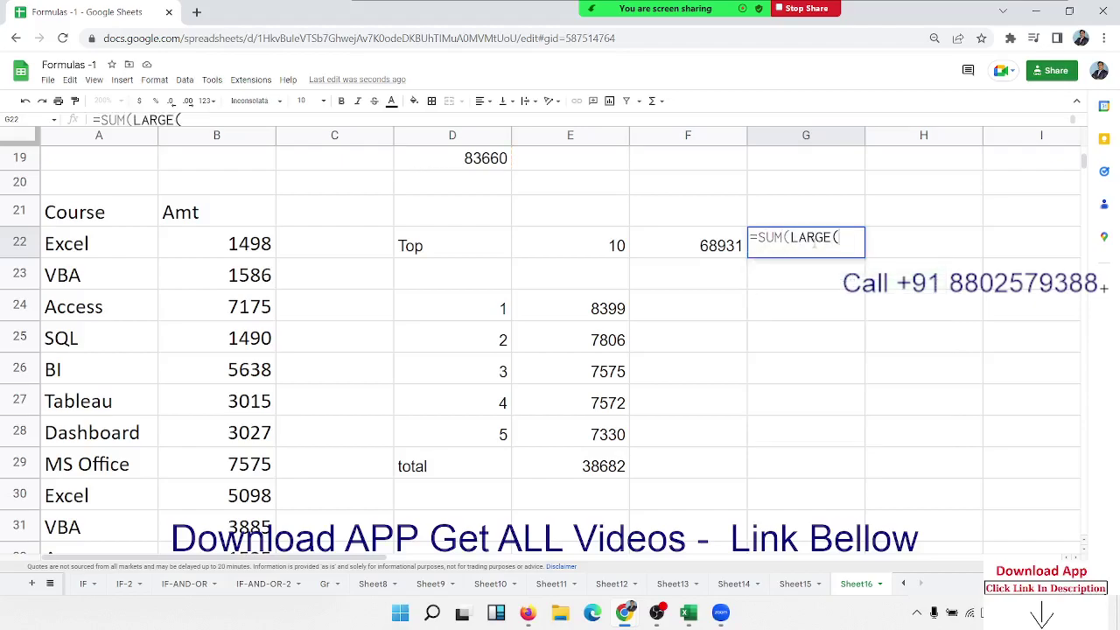
pyautogui.click(267, 254)
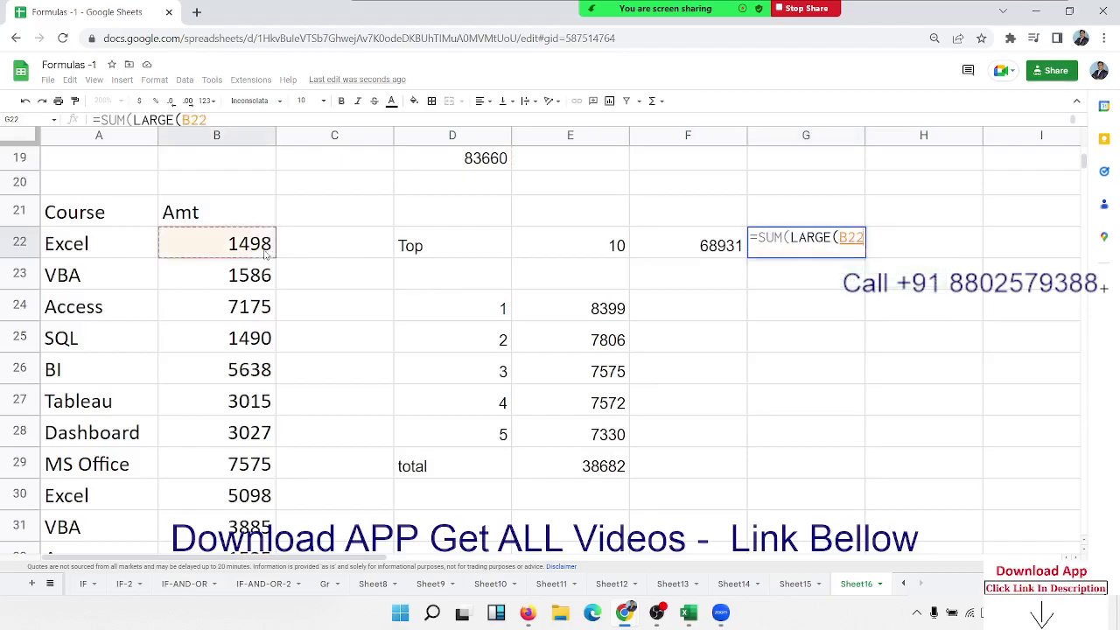
pyautogui.hotkey('ctrl', 'shift', 'Down')
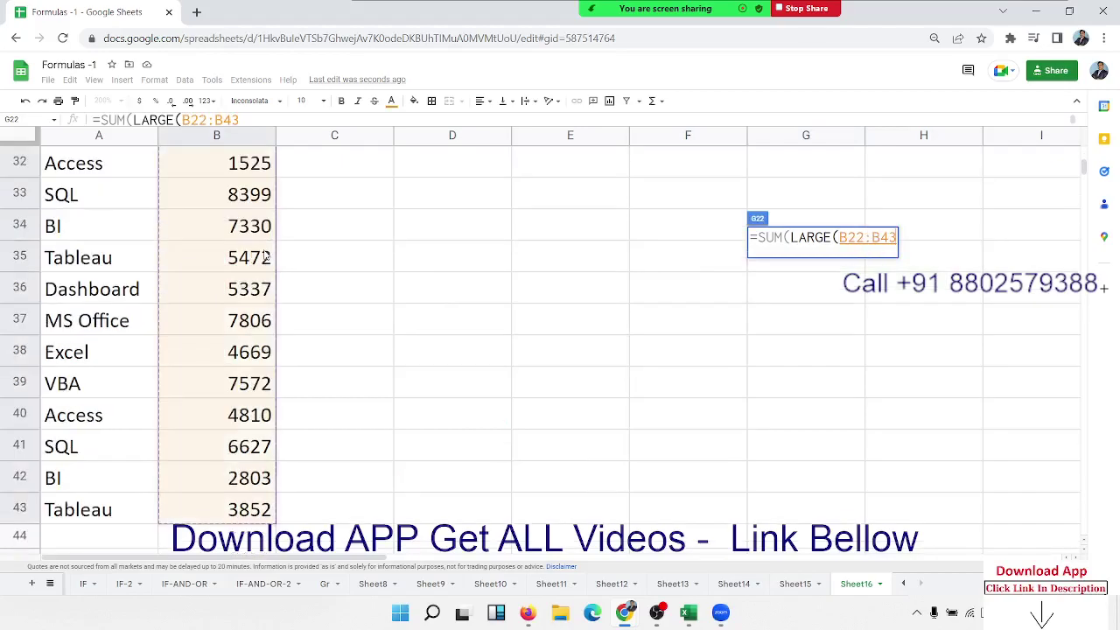
pyautogui.write(',{')
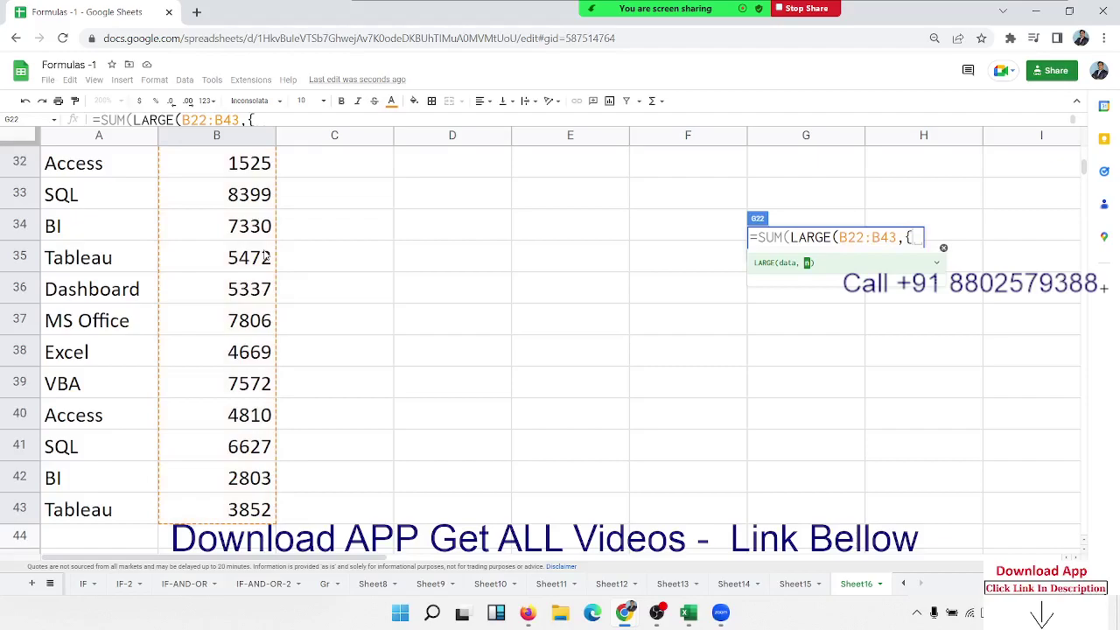
pyautogui.press('BackSpace')
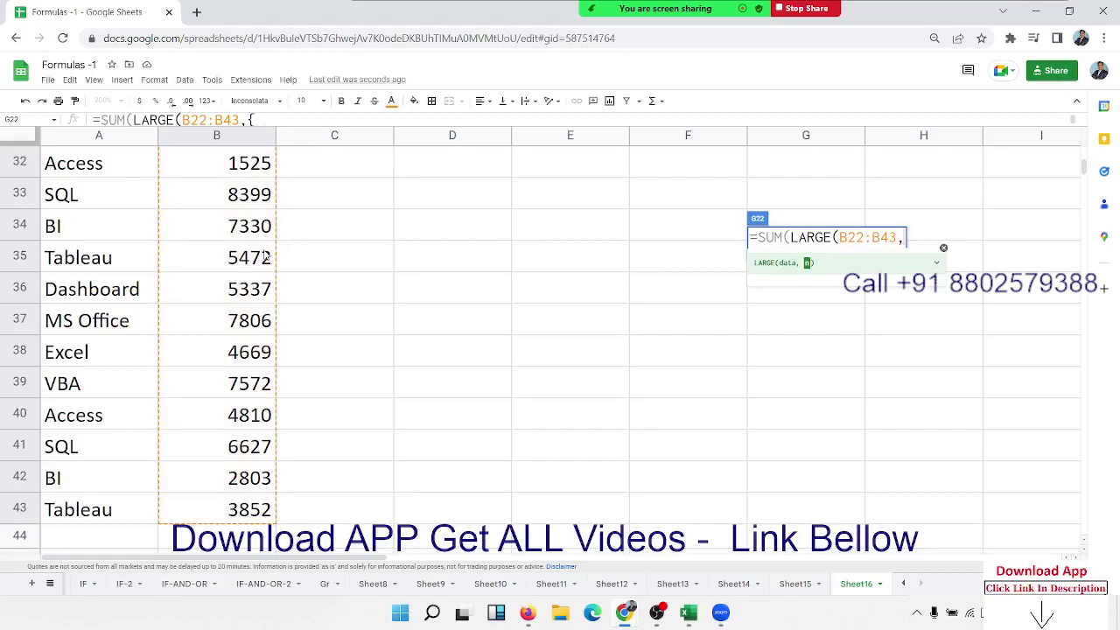
pyautogui.write('s')
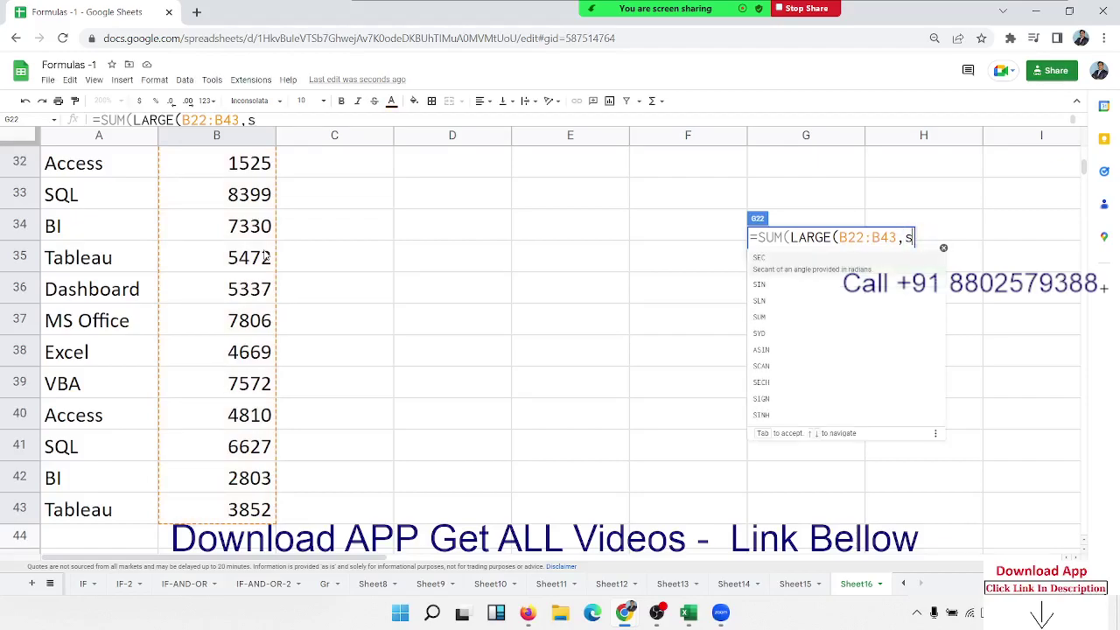
pyautogui.write('eq')
pyautogui.press('Tab')
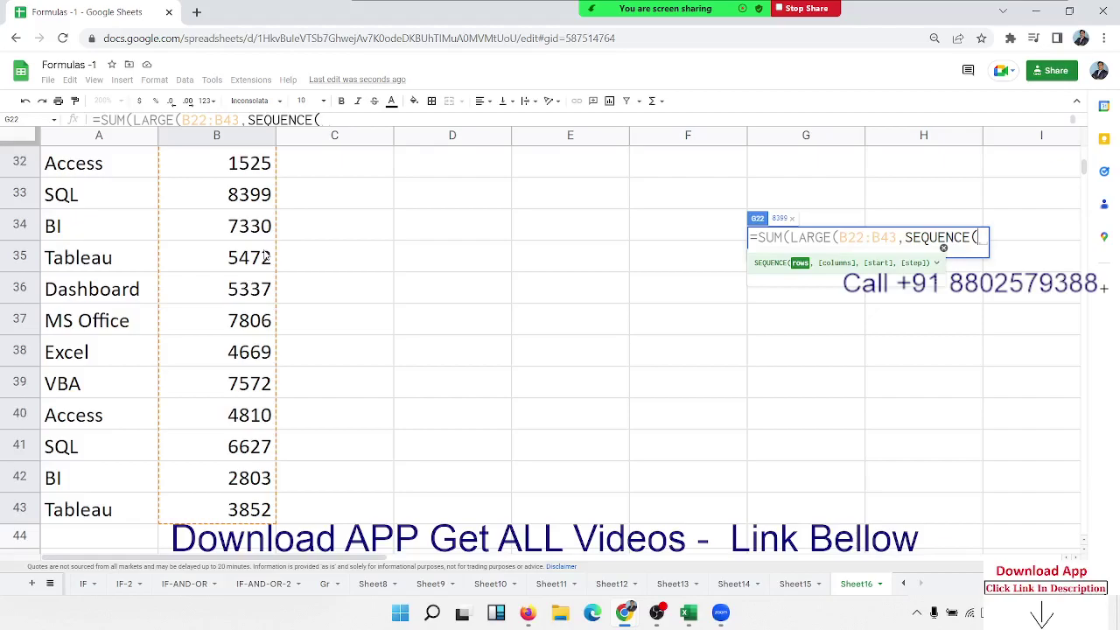
pyautogui.write('1')
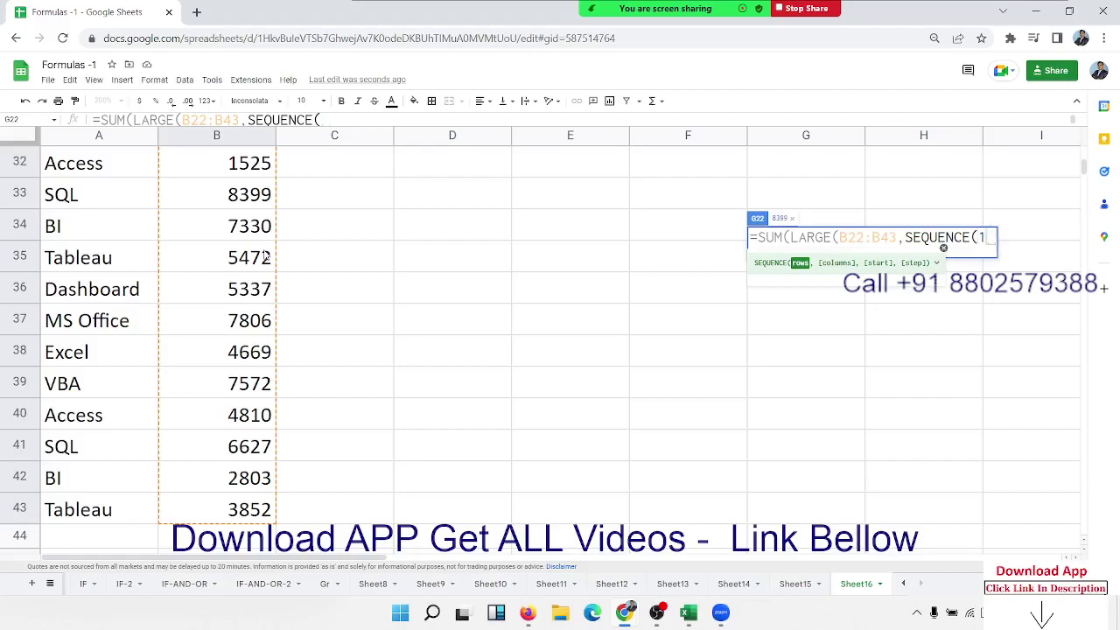
pyautogui.write('0,1')
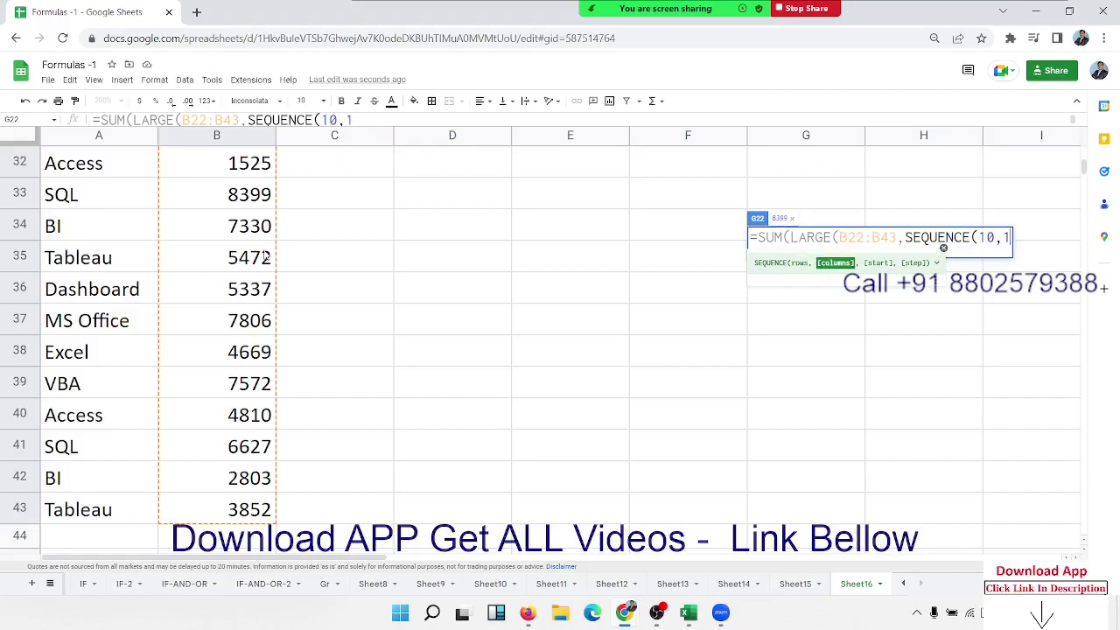
pyautogui.write(',1,')
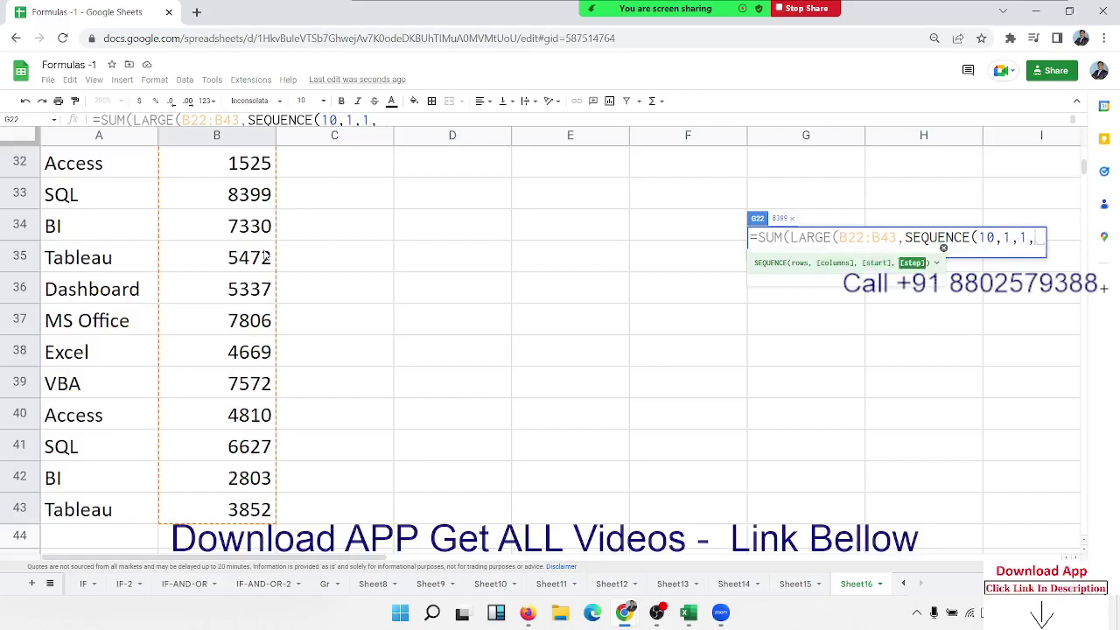
pyautogui.write('1')
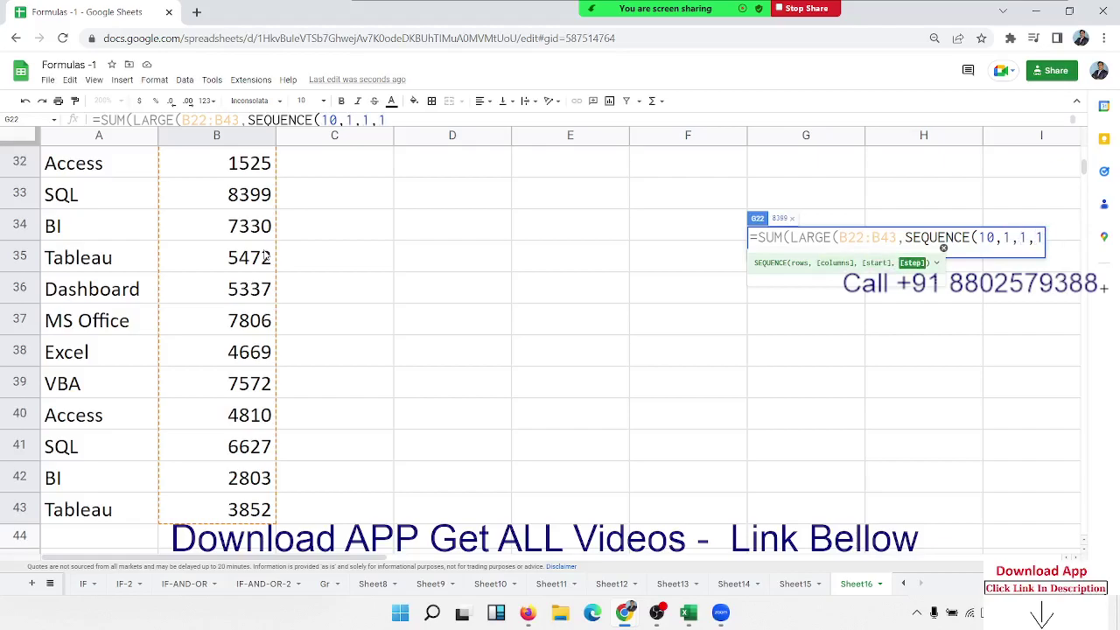
pyautogui.write(')')
pyautogui.press('Return')
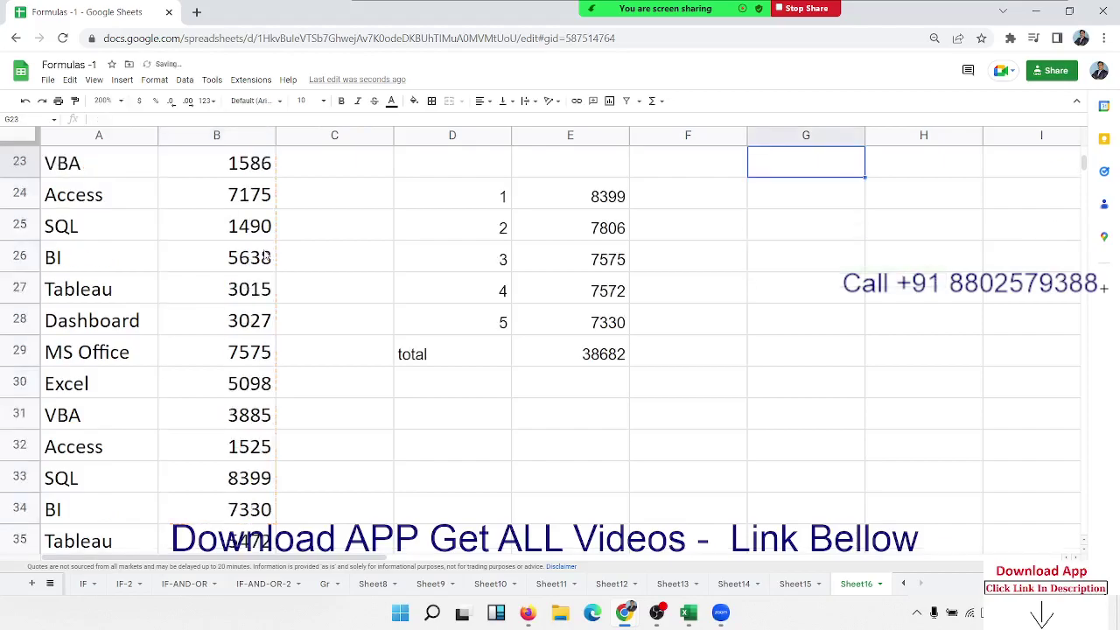
# - Wrap G22's formula in ArrayFormula so it returns 68931
pyautogui.press('Up')
pyautogui.press('Up')
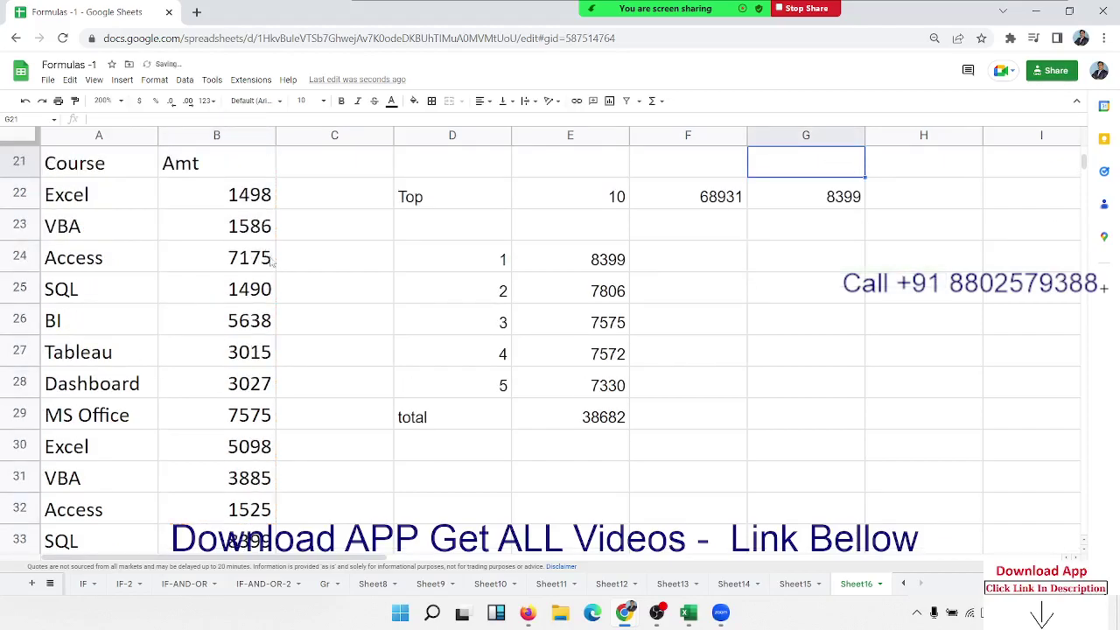
pyautogui.click(792, 191)
pyautogui.doubleClick(792, 190)
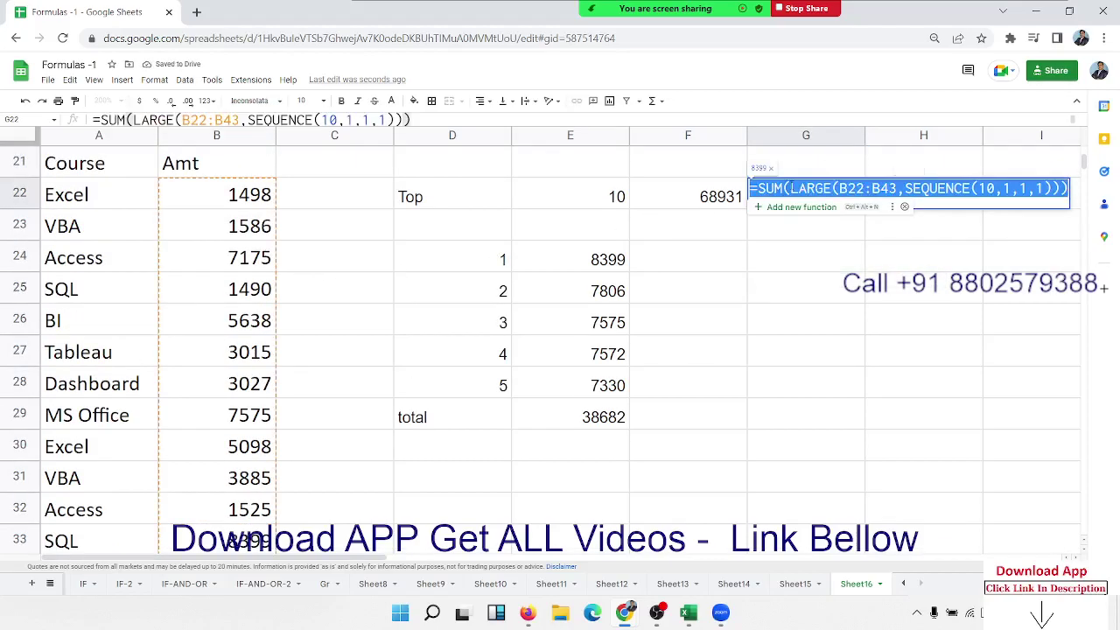
pyautogui.hotkey('ctrl', 'shift', 'Return')
pyautogui.press('Return')
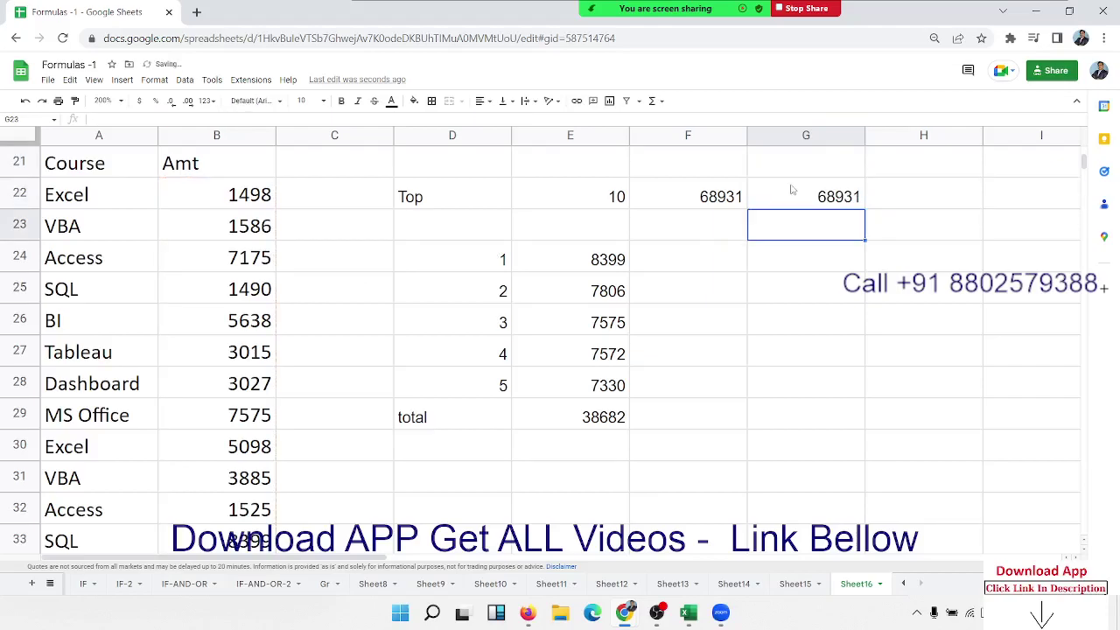
pyautogui.click(792, 190)
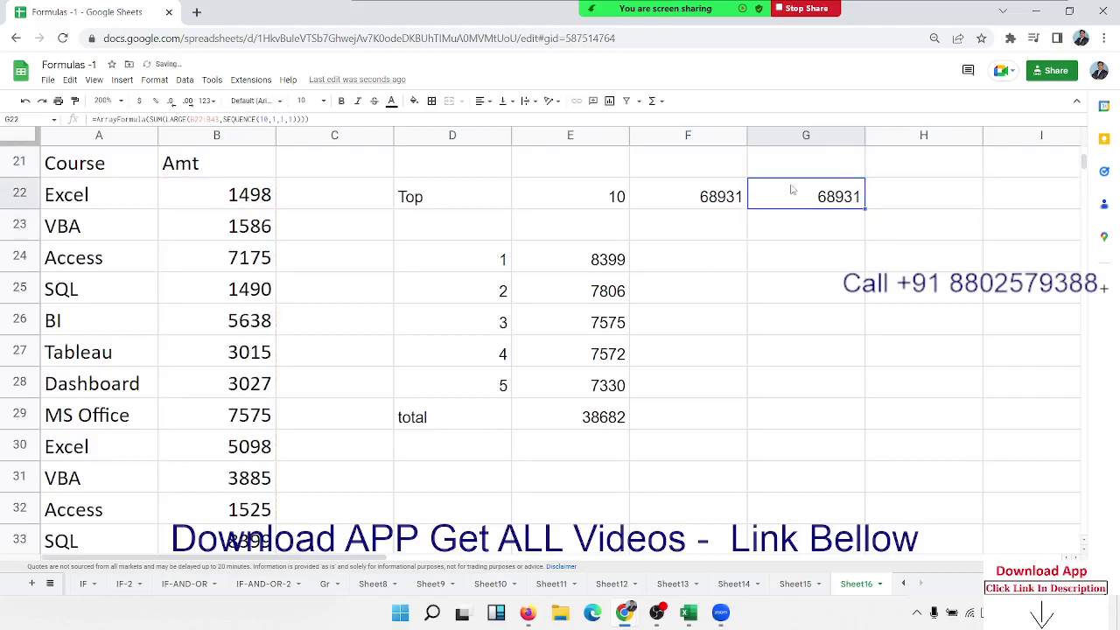
# - Enter =SEQUENCE(E22,1,1,1) in G24, spilling 1 to 10 down column G
pyautogui.click(765, 266)
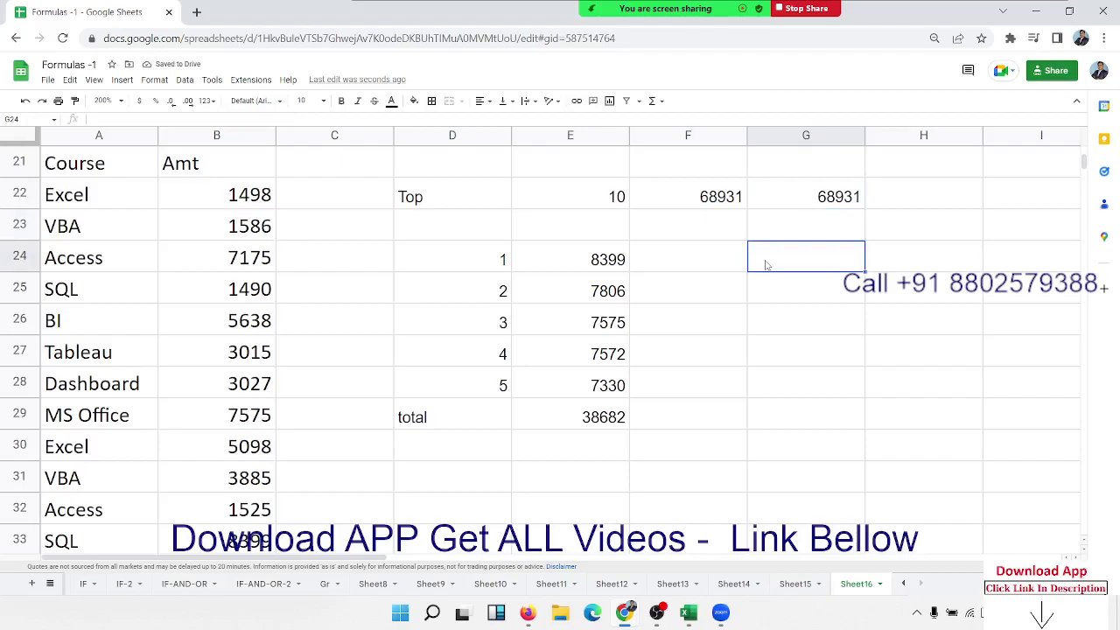
pyautogui.write('=se')
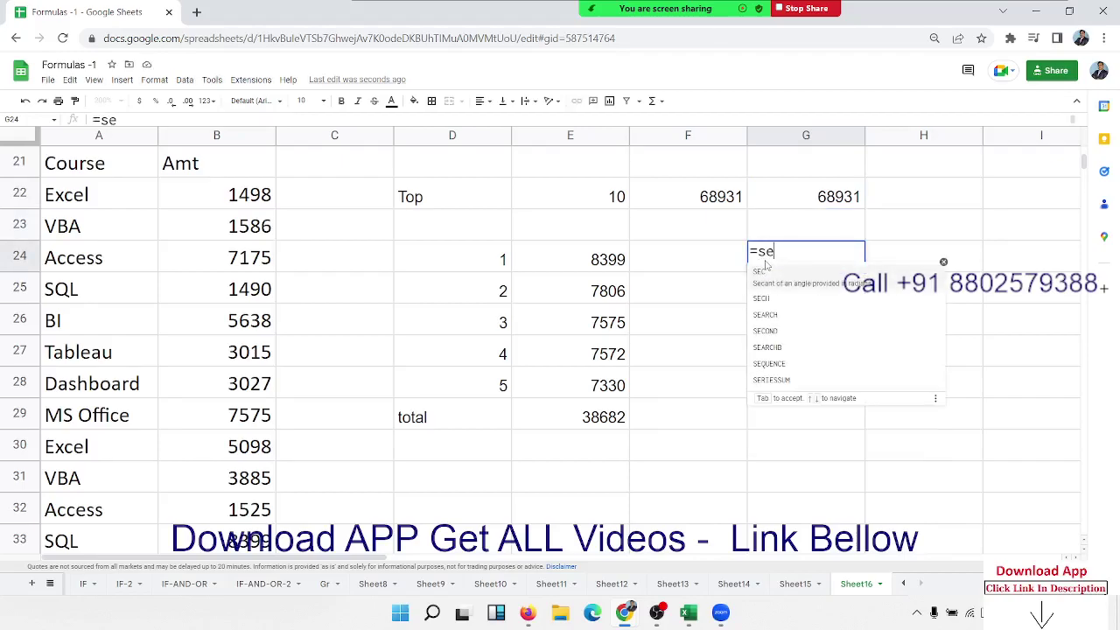
pyautogui.write('q')
pyautogui.press('Tab')
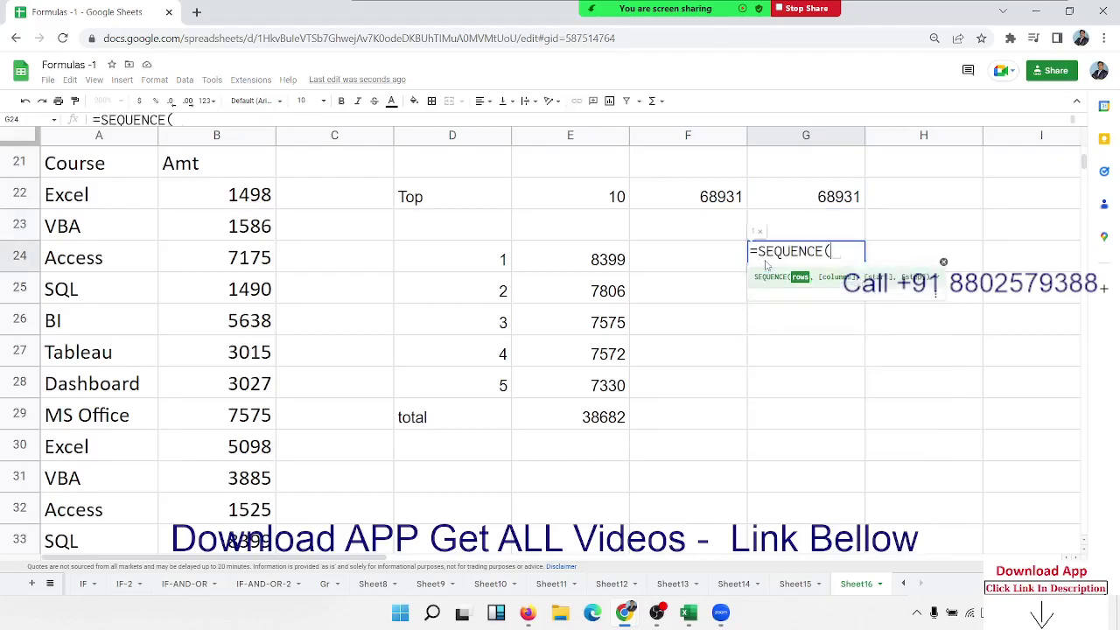
pyautogui.click(588, 202)
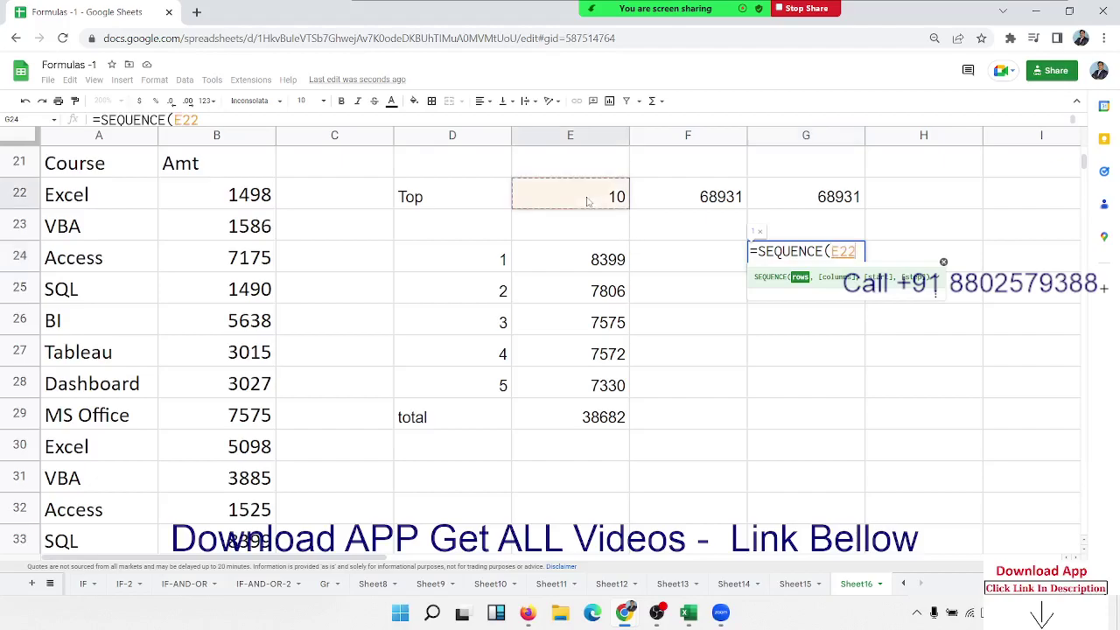
pyautogui.write(',')
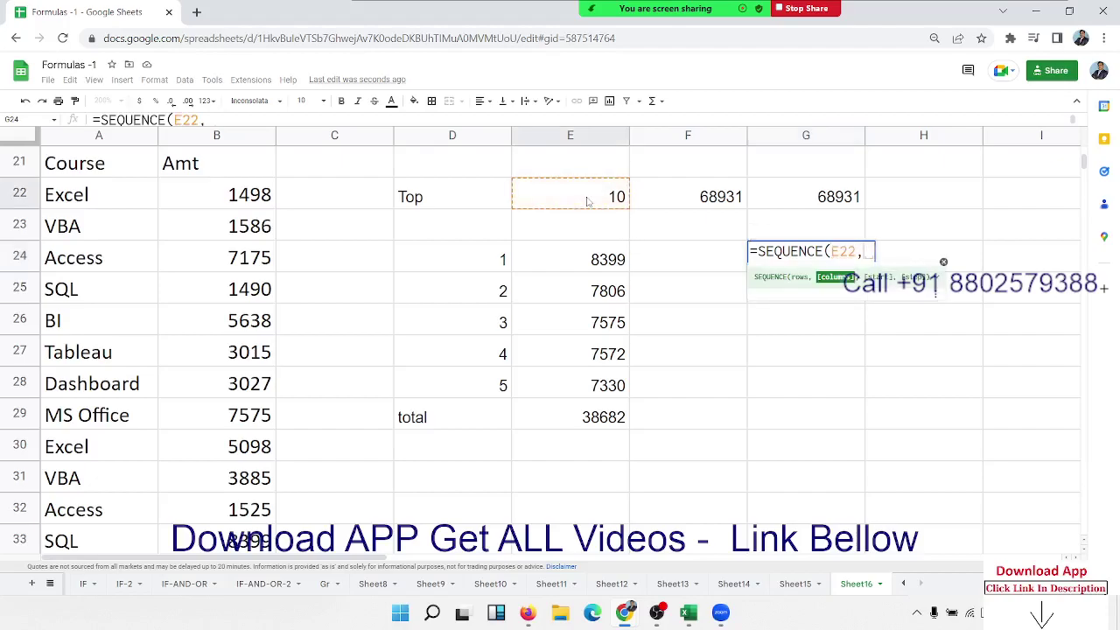
pyautogui.write('1,')
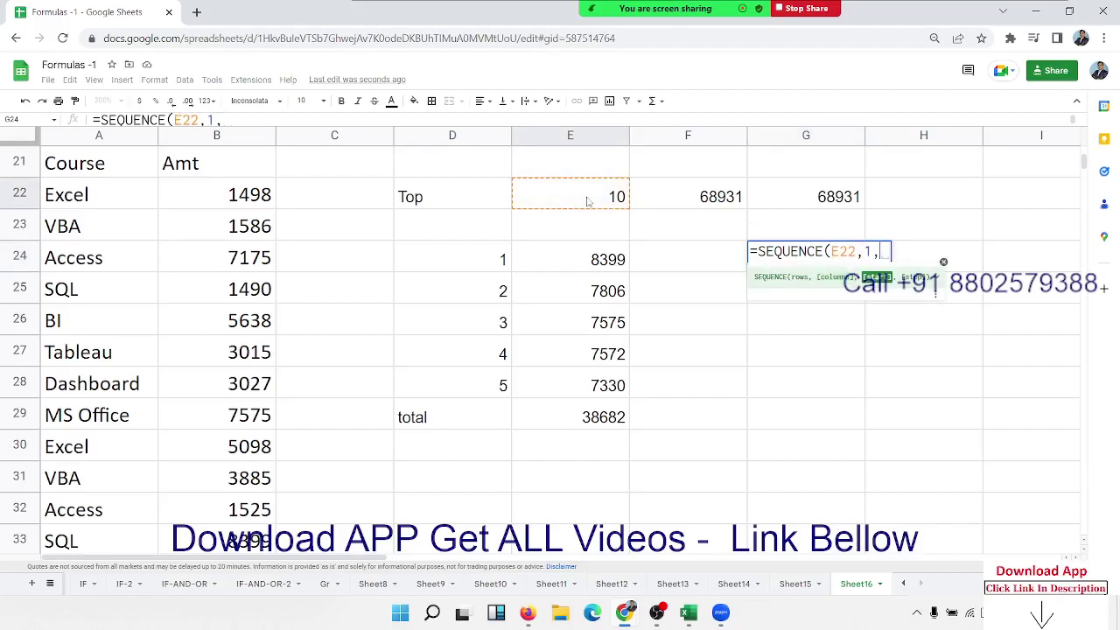
pyautogui.write('1,1')
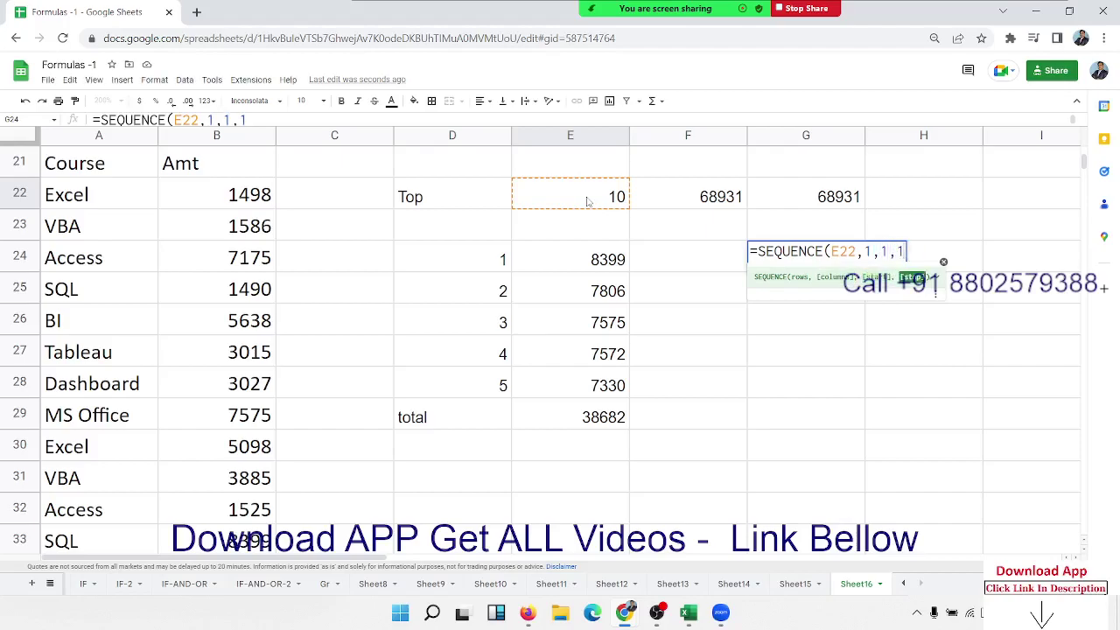
pyautogui.press('Return')
pyautogui.press('Up')
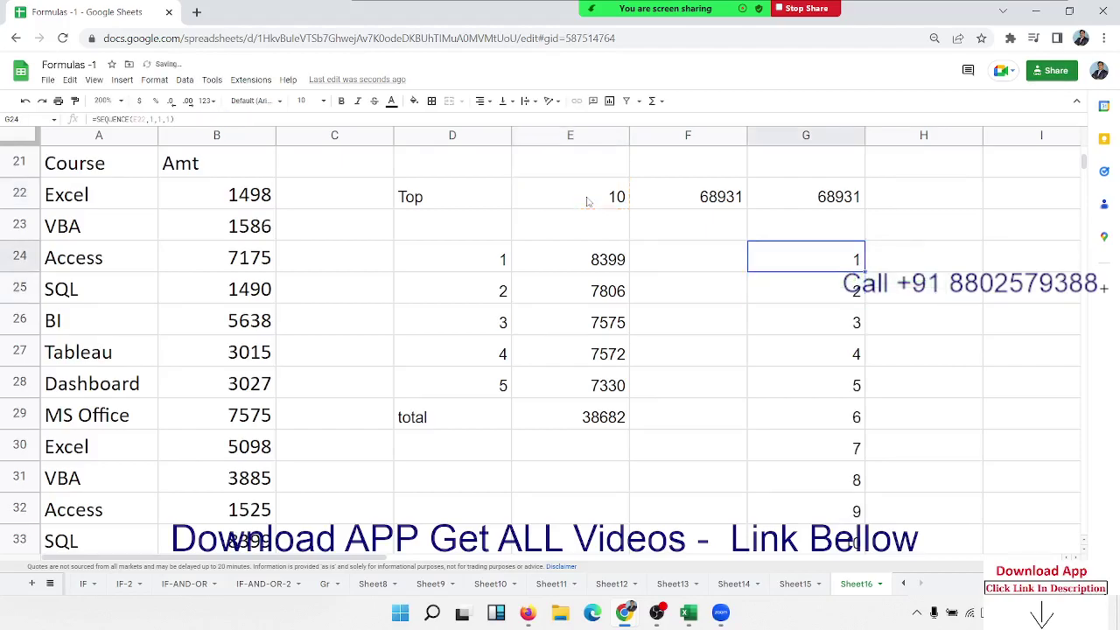
pyautogui.scroll(-2, 775, 322)
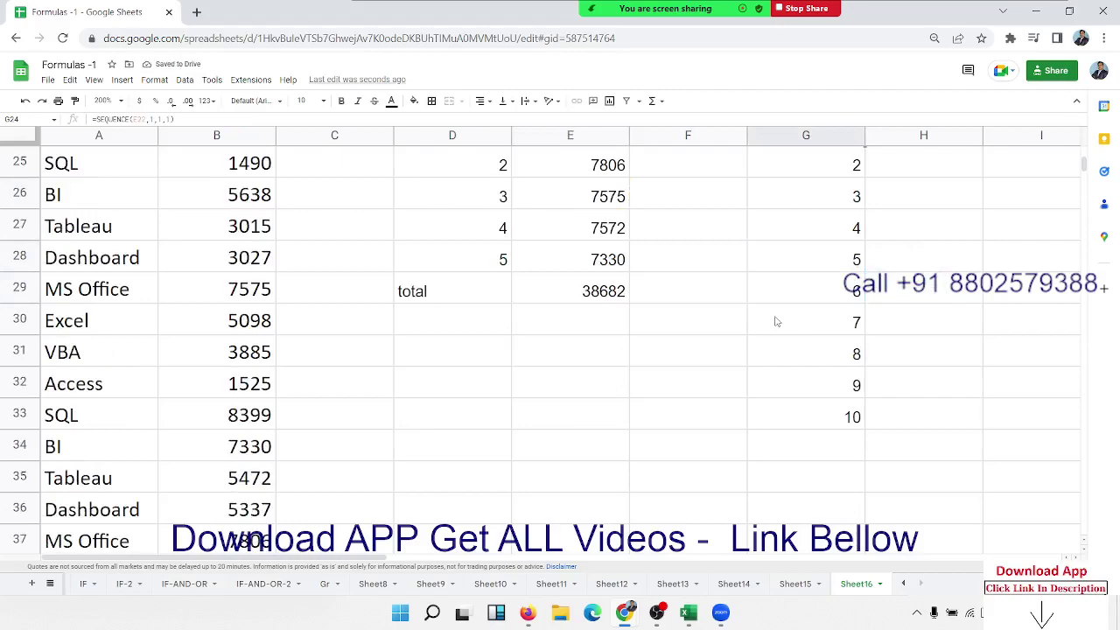
pyautogui.scroll(2, 774, 322)
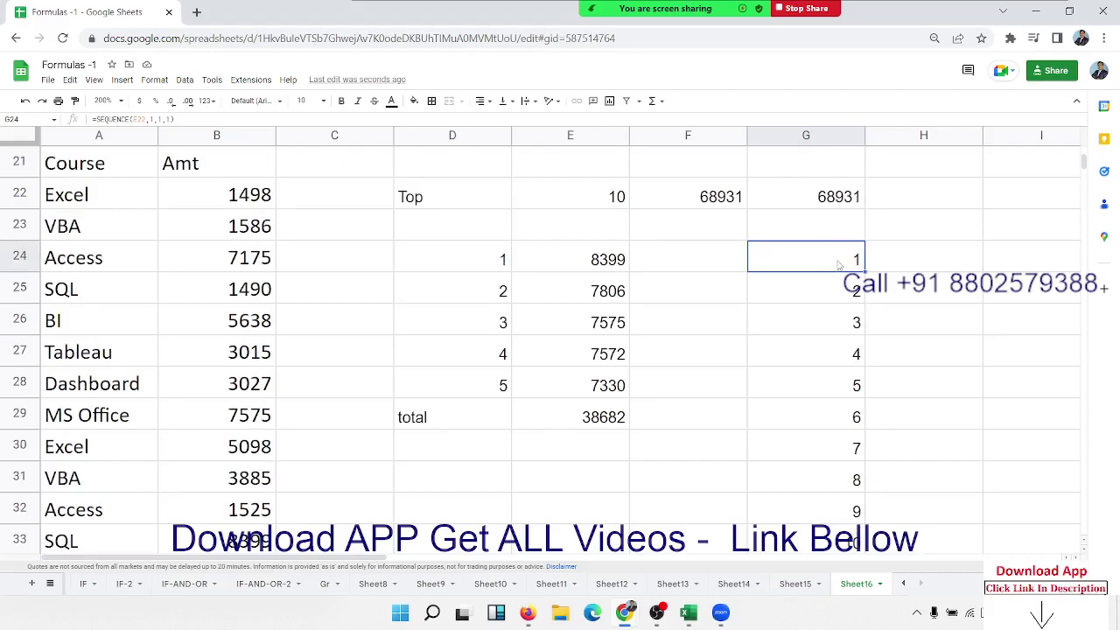
pyautogui.click(840, 292)
pyautogui.click(828, 268)
pyautogui.click(809, 208)
pyautogui.doubleClick(809, 208)
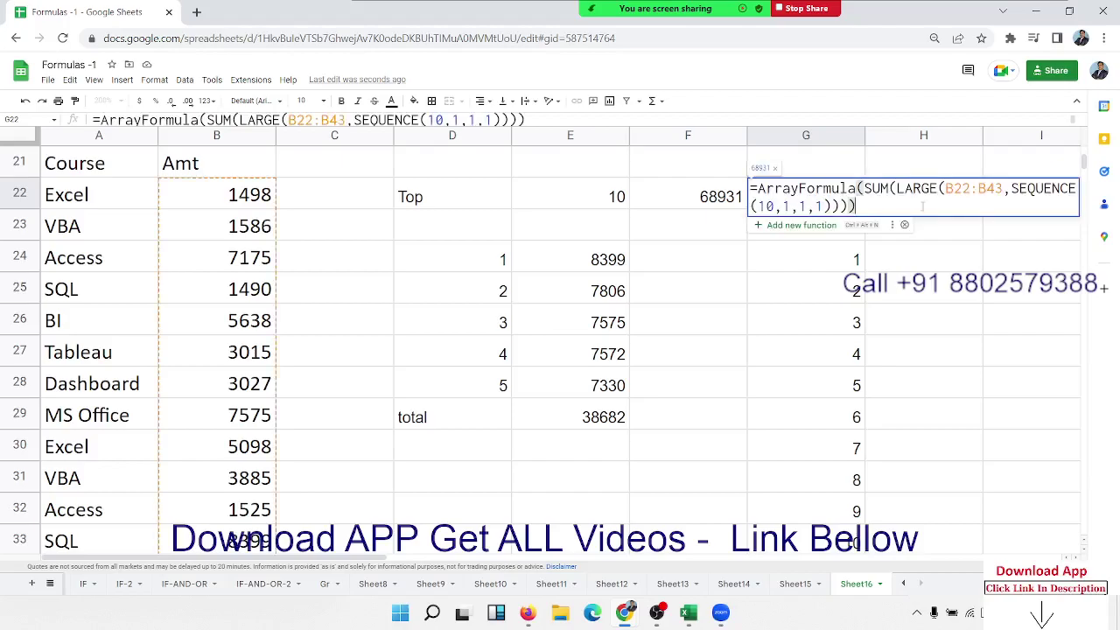
pyautogui.press('Escape')
pyautogui.click(744, 205)
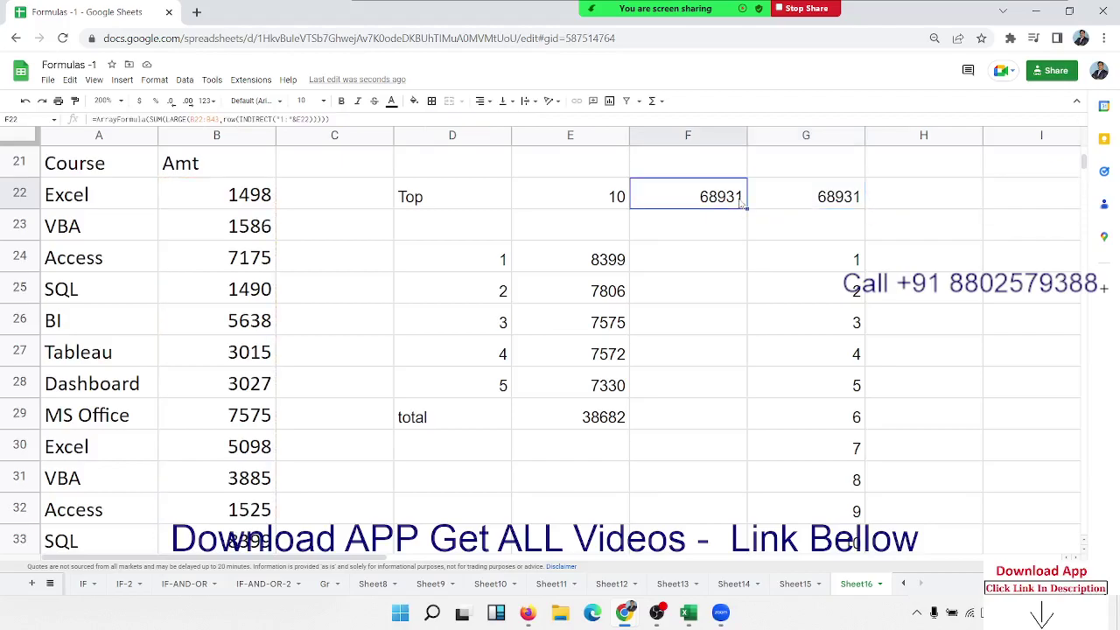
pyautogui.click(780, 201)
pyautogui.doubleClick(778, 194)
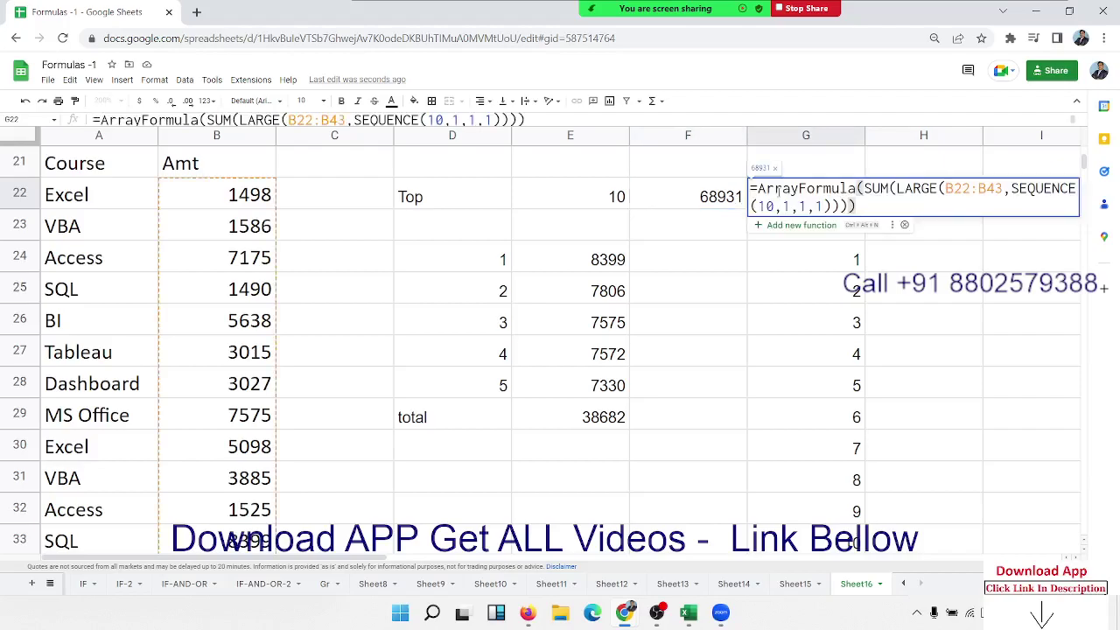
pyautogui.press('Escape')
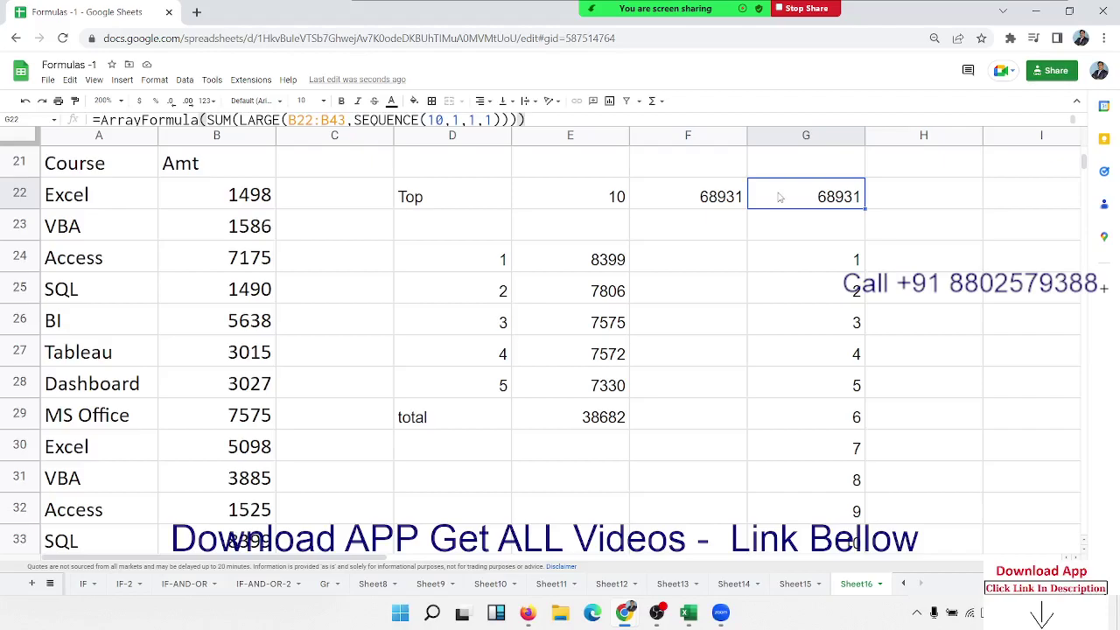
pyautogui.press('Right')
pyautogui.press('Left')
pyautogui.press('Left')
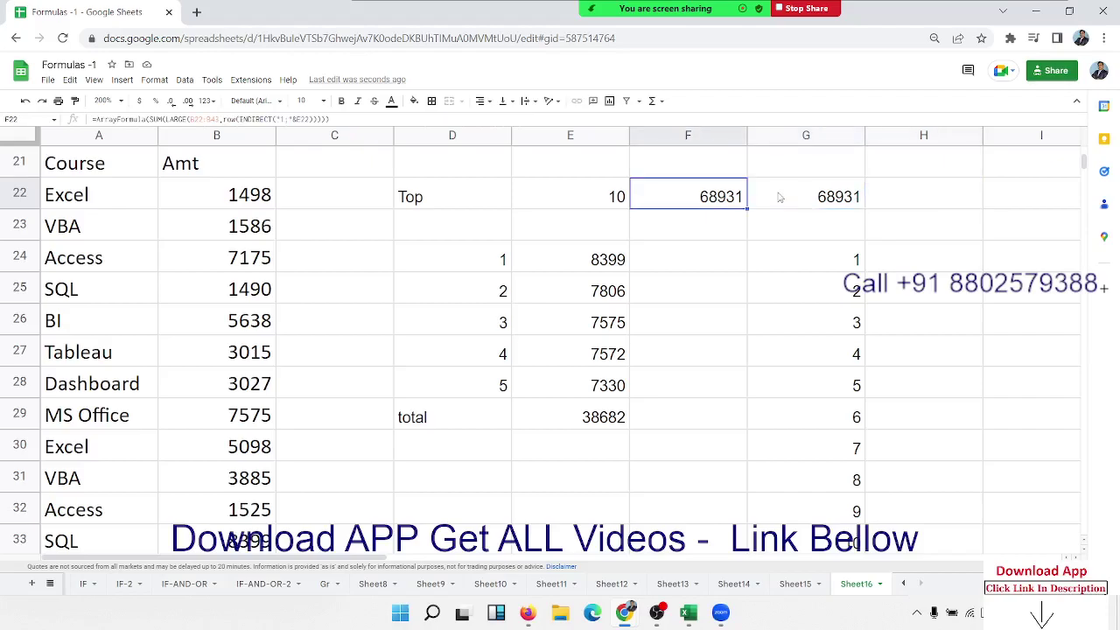
pyautogui.press('Right')
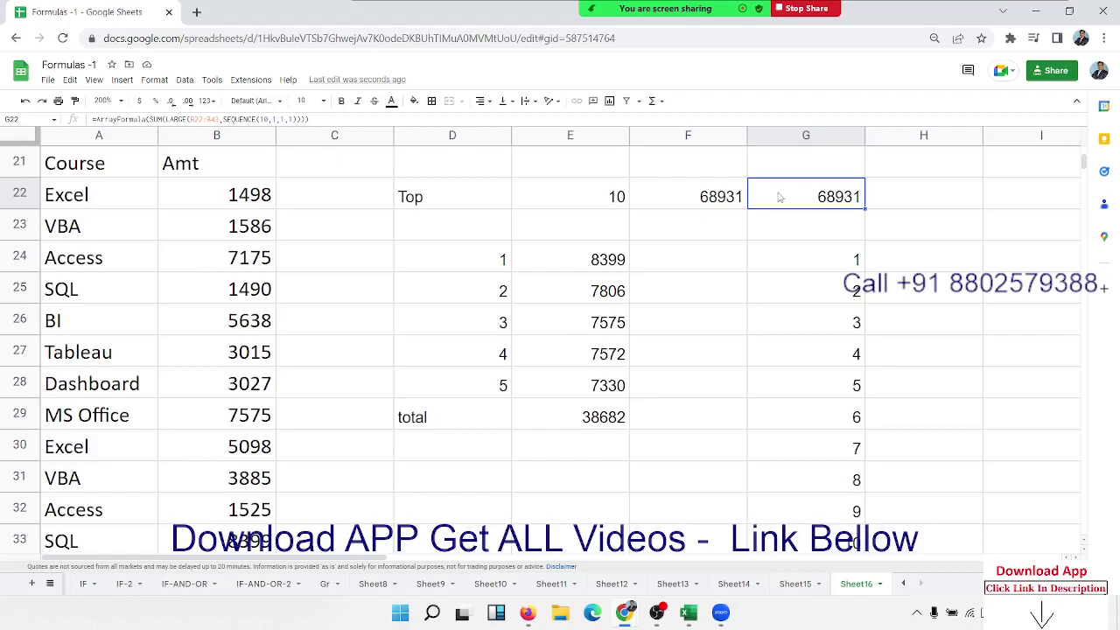
pyautogui.press('Down')
pyautogui.press('Down')
pyautogui.press('Down')
pyautogui.press('Down')
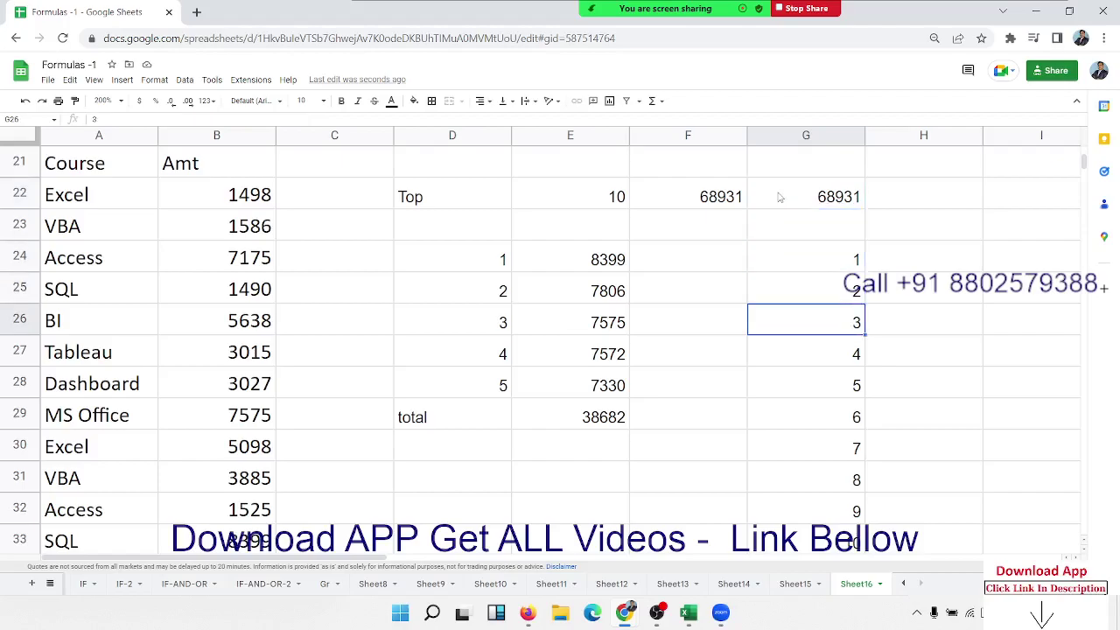
pyautogui.press('Down')
pyautogui.press('Down')
pyautogui.press('Down')
pyautogui.press('Down')
pyautogui.press('Down')
pyautogui.press('Up')
pyautogui.press('Up')
pyautogui.press('Up')
pyautogui.press('Up')
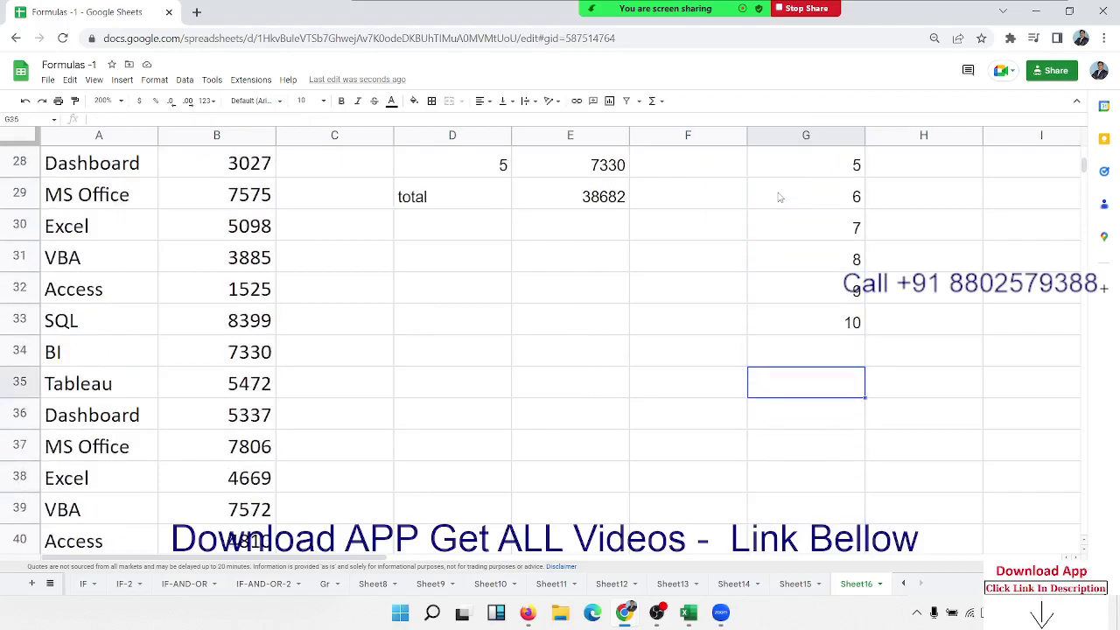
pyautogui.press('Up')
pyautogui.press('Up')
pyautogui.press('Up')
pyautogui.press('Up')
pyautogui.press('Up')
pyautogui.press('Up')
pyautogui.press('Down')
pyautogui.press('Down')
pyautogui.press('Down')
pyautogui.press('Down')
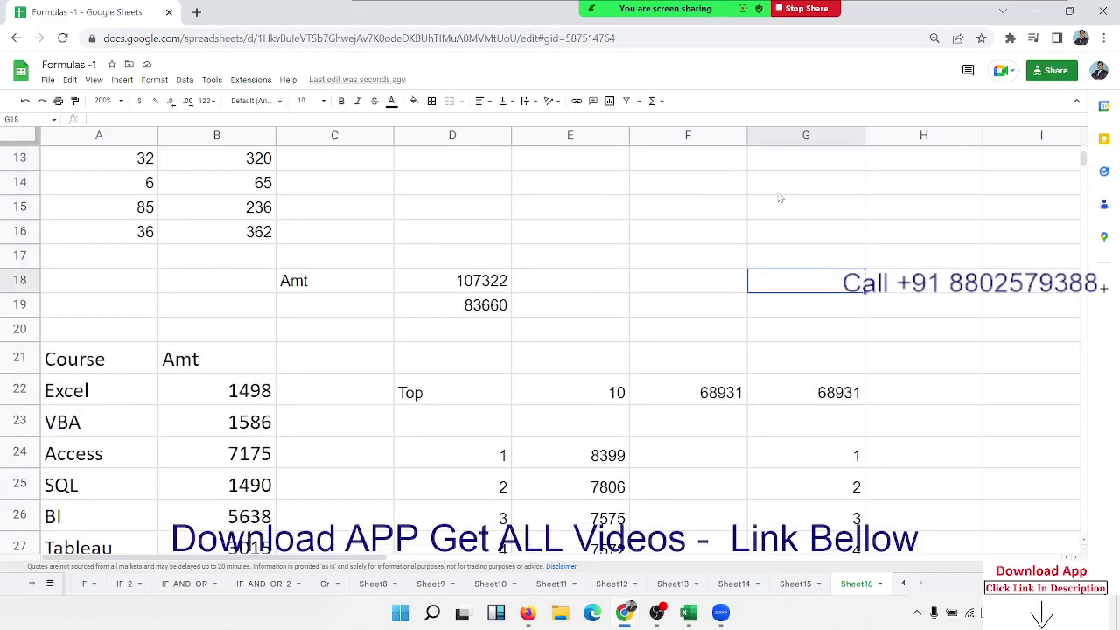
pyautogui.press('Down')
pyautogui.press('Down')
pyautogui.press('Down')
pyautogui.press('Down')
pyautogui.press('Left')
pyautogui.press('Left')
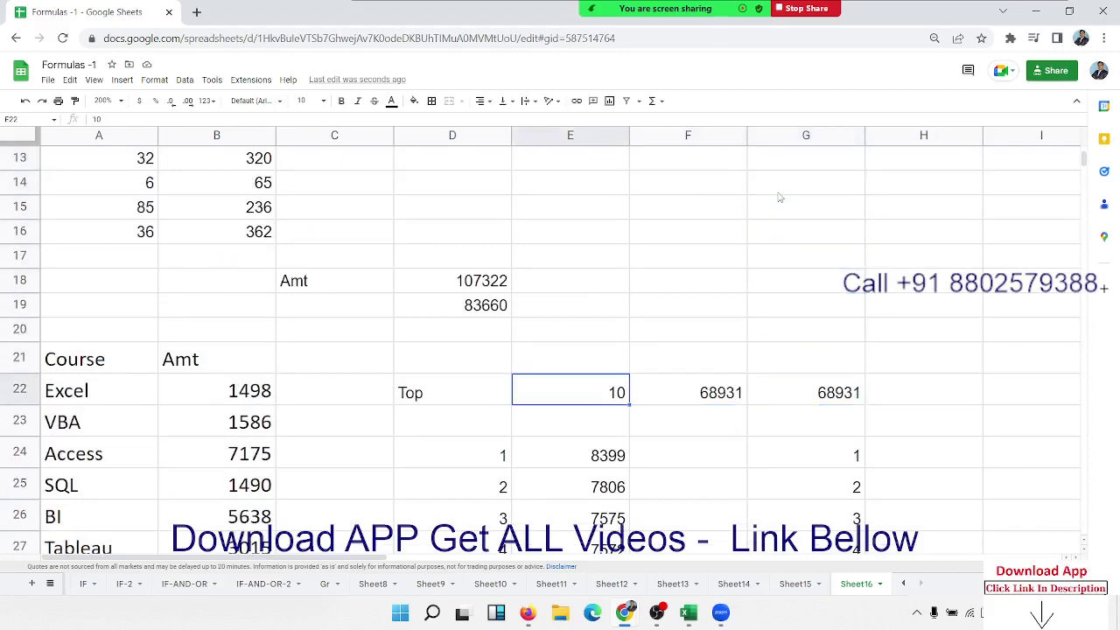
pyautogui.press('Left')
pyautogui.press('Right')
pyautogui.press('Right')
pyautogui.press('Right')
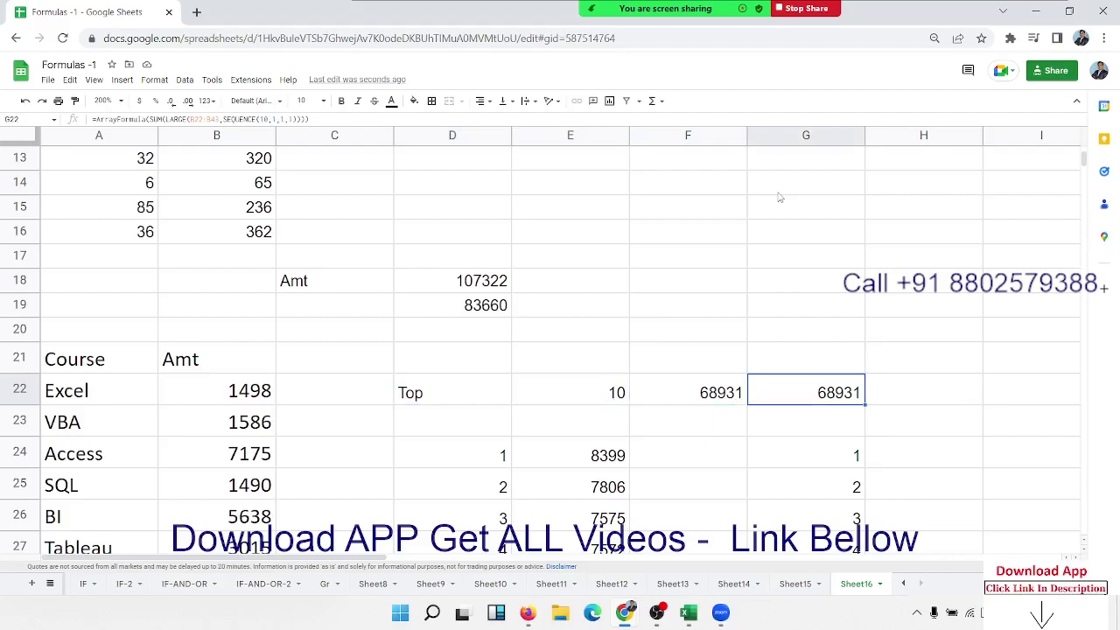
pyautogui.press('Left')
pyautogui.press('Left')
pyautogui.press('Home')
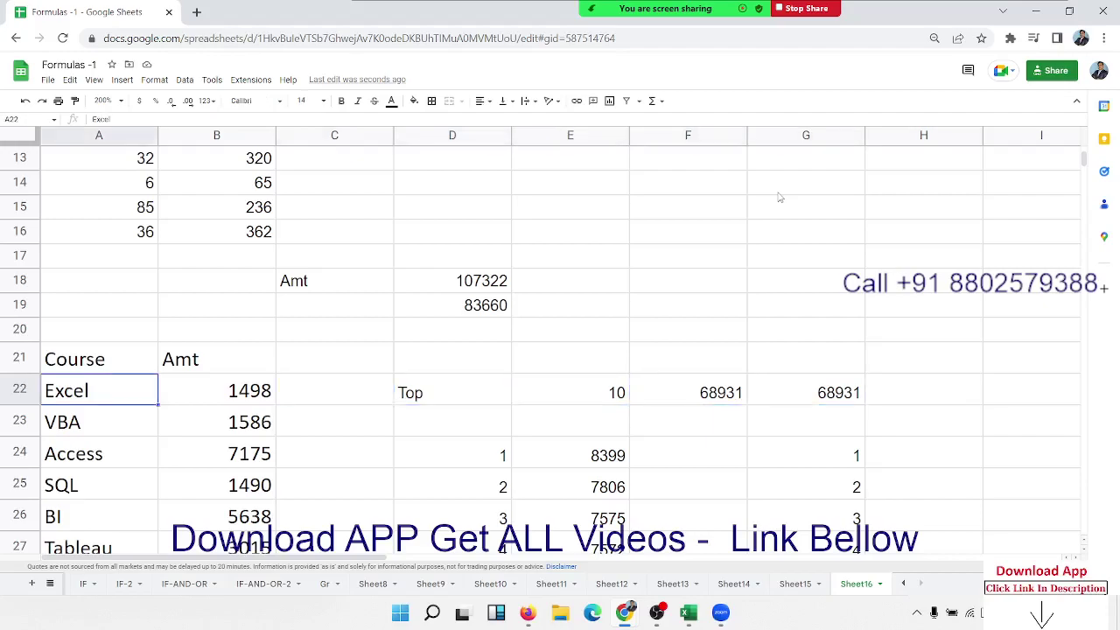
pyautogui.press('Up')
pyautogui.press('Up')
pyautogui.press('Up')
pyautogui.press('Up')
pyautogui.hotkey('ctrl', 'Home')
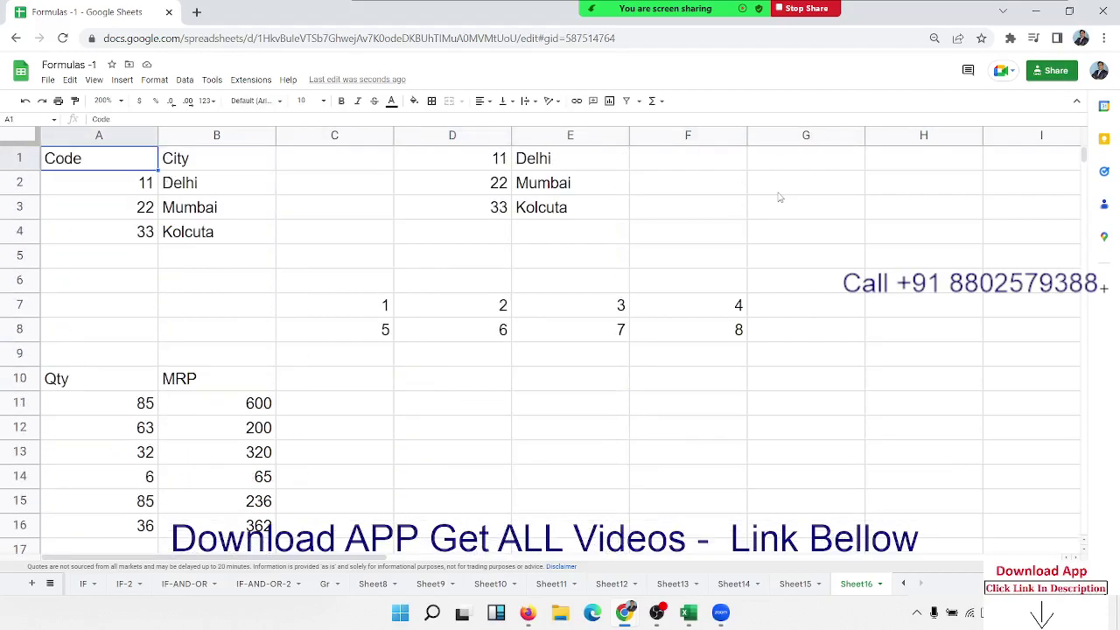
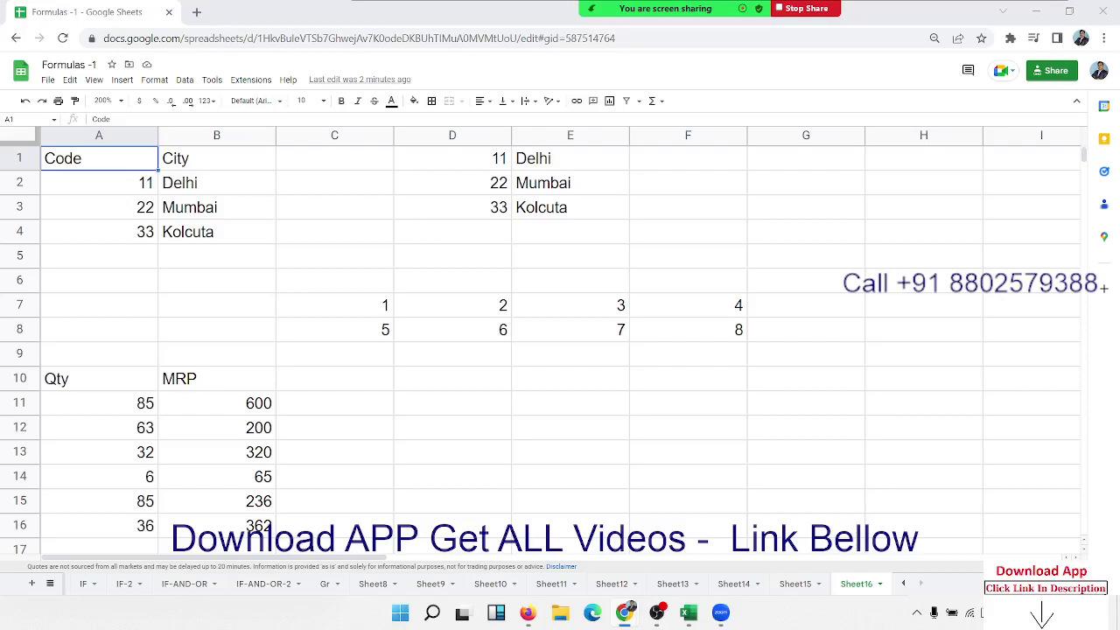
# - Review the existing formulas in C7, E8, E29 and F22 on Sheet16
pyautogui.click(366, 311)
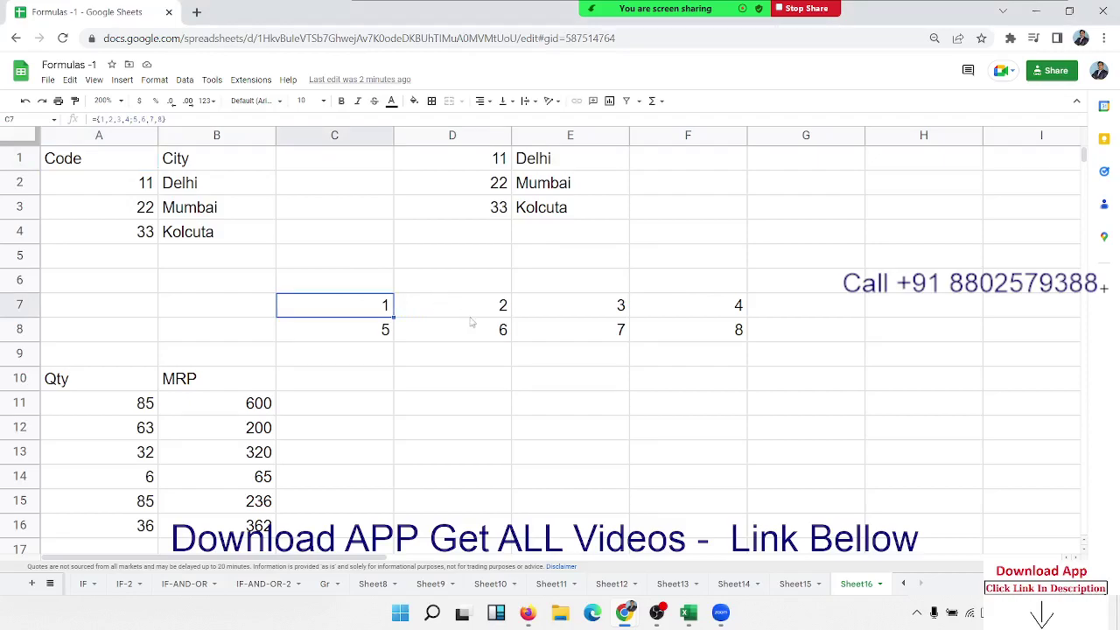
pyautogui.click(516, 325)
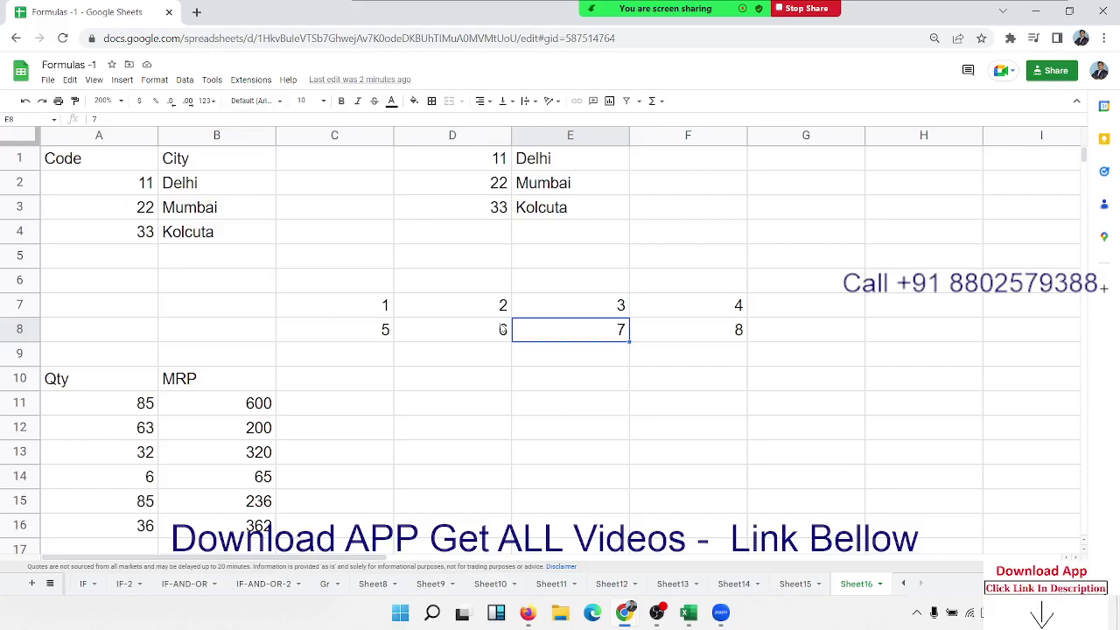
pyautogui.scroll(-3, 503, 329)
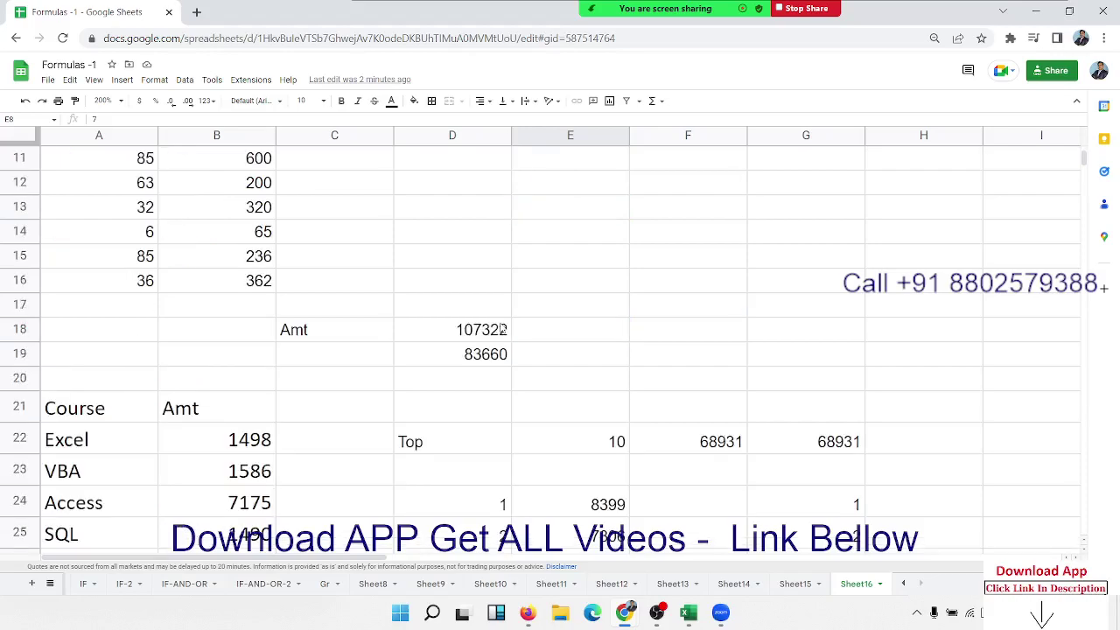
pyautogui.scroll(-2, 504, 329)
pyautogui.scroll(-2, 503, 326)
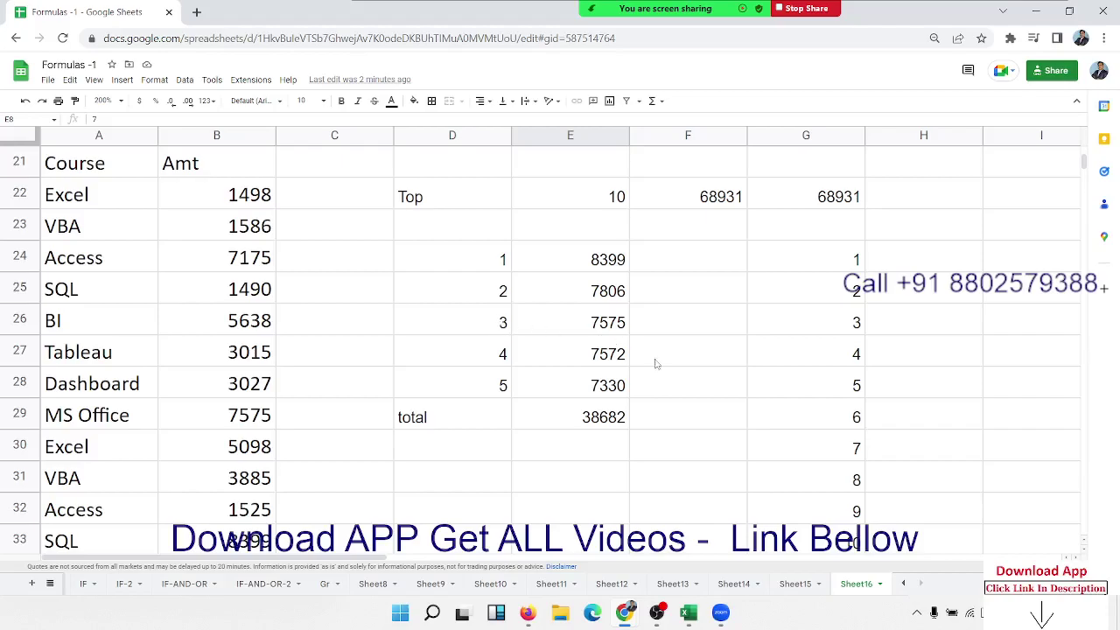
pyautogui.click(608, 414)
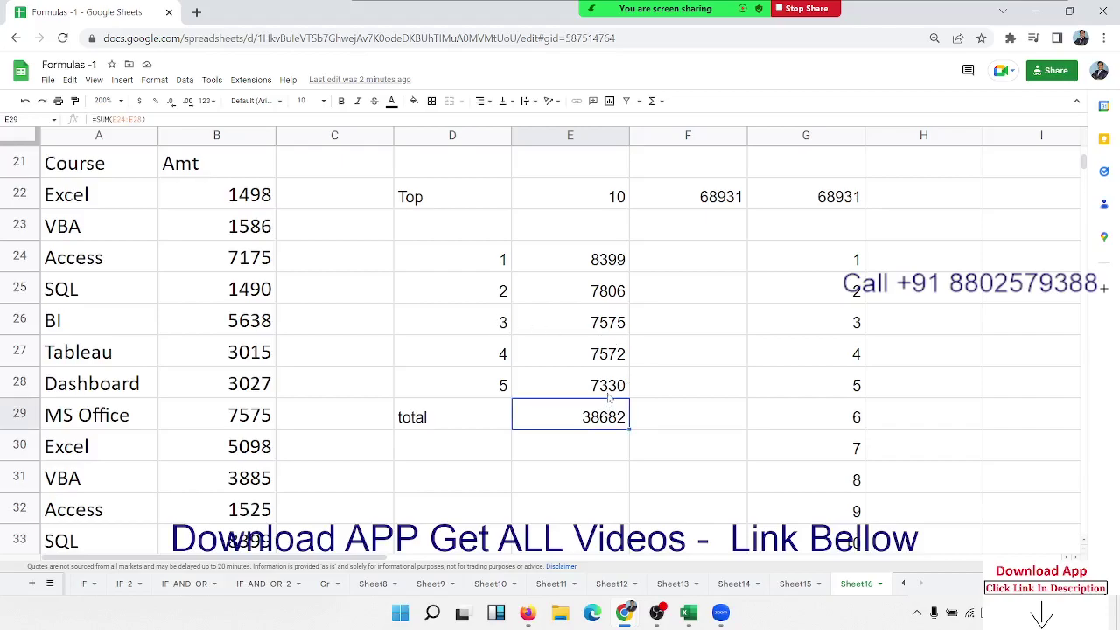
pyautogui.click(723, 205)
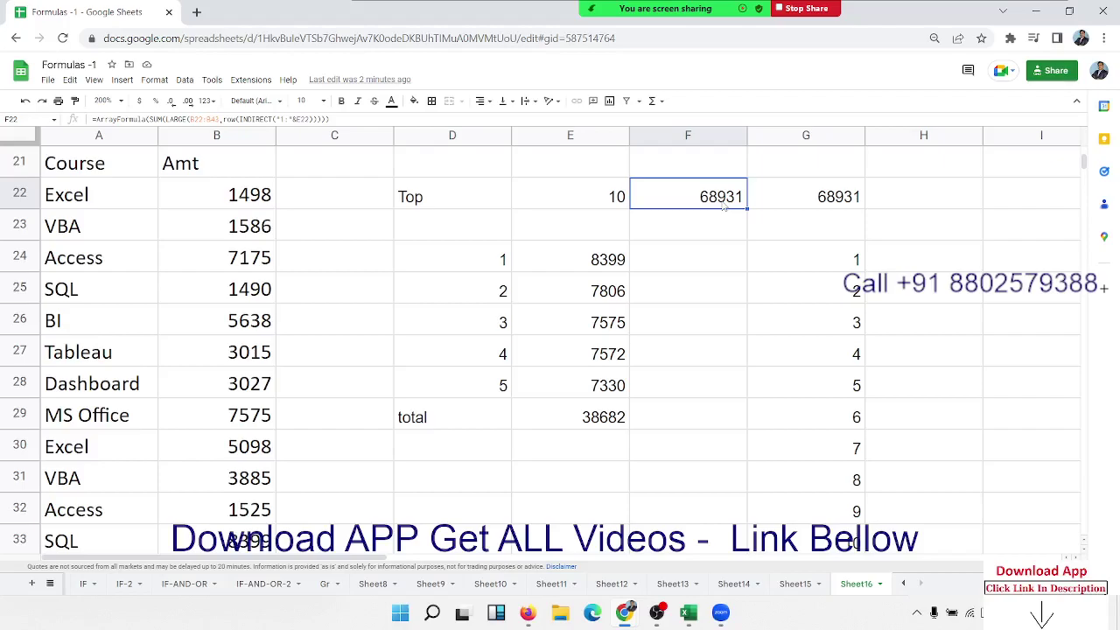
pyautogui.scroll(5, 490, 233)
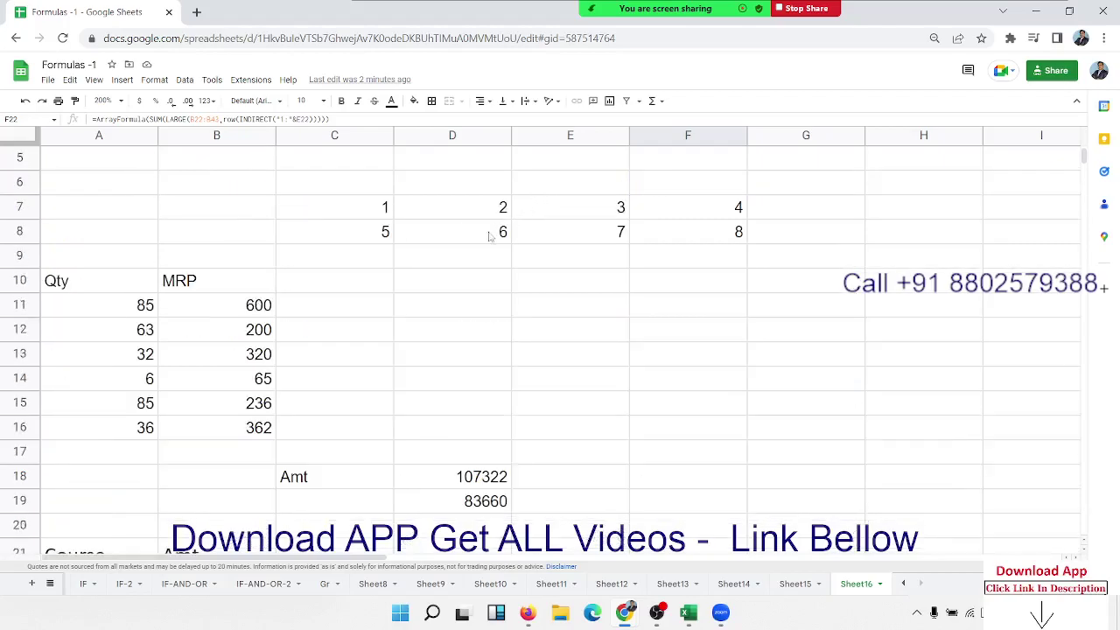
pyautogui.scroll(-5, 455, 270)
pyautogui.scroll(-4, 455, 277)
pyautogui.scroll(-3, 455, 277)
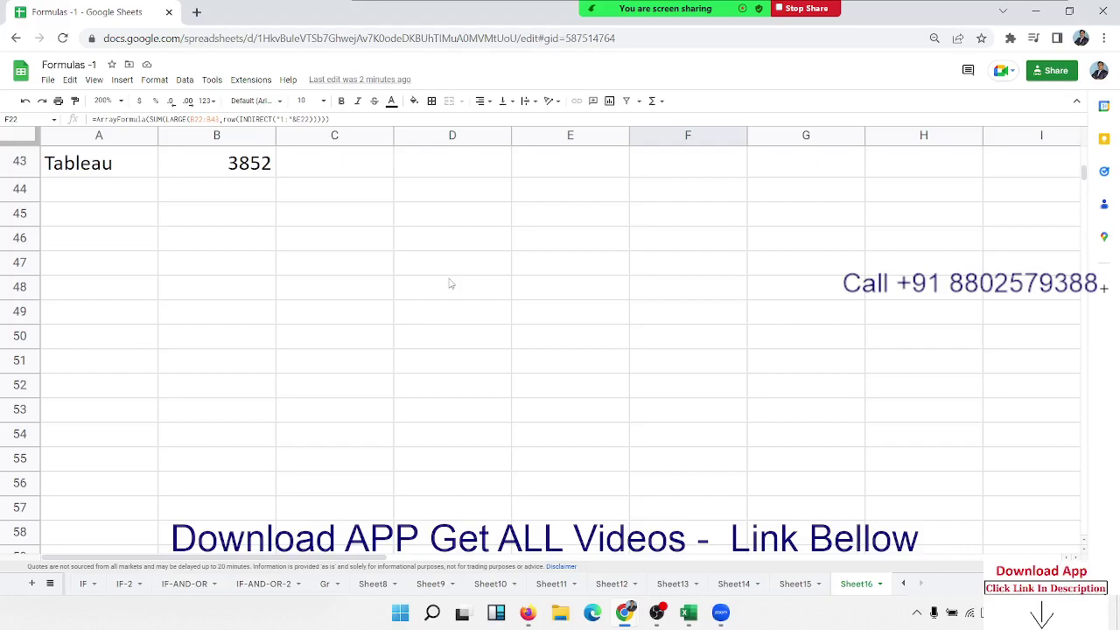
# - Enter 12345 in B47 and a manual digit sum =1+2+3+4+8 in C47
pyautogui.click(223, 266)
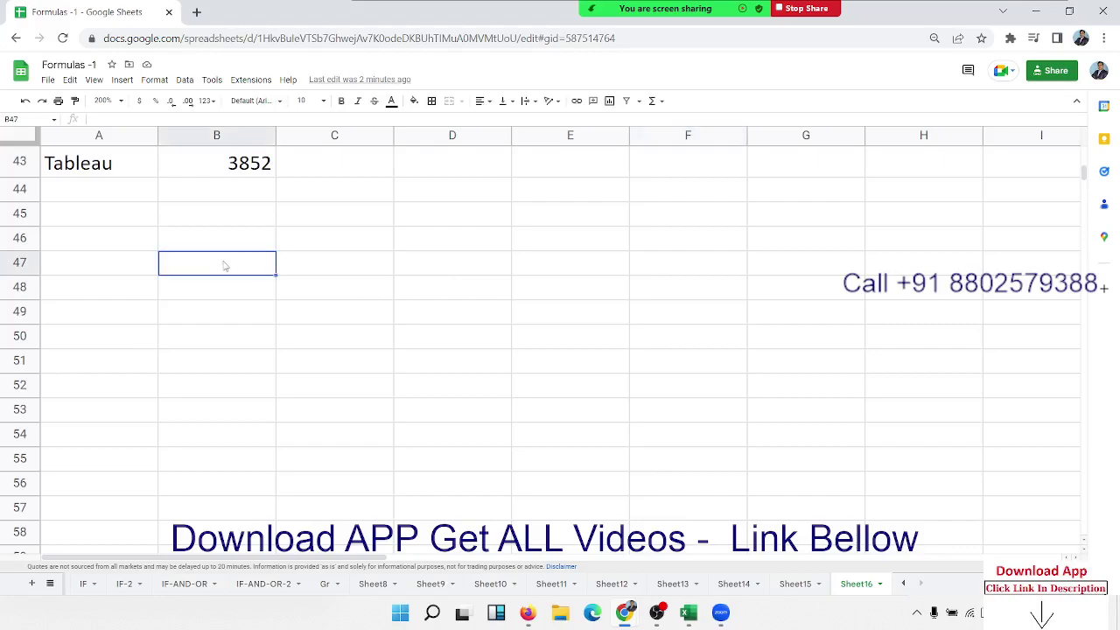
pyautogui.write('12345')
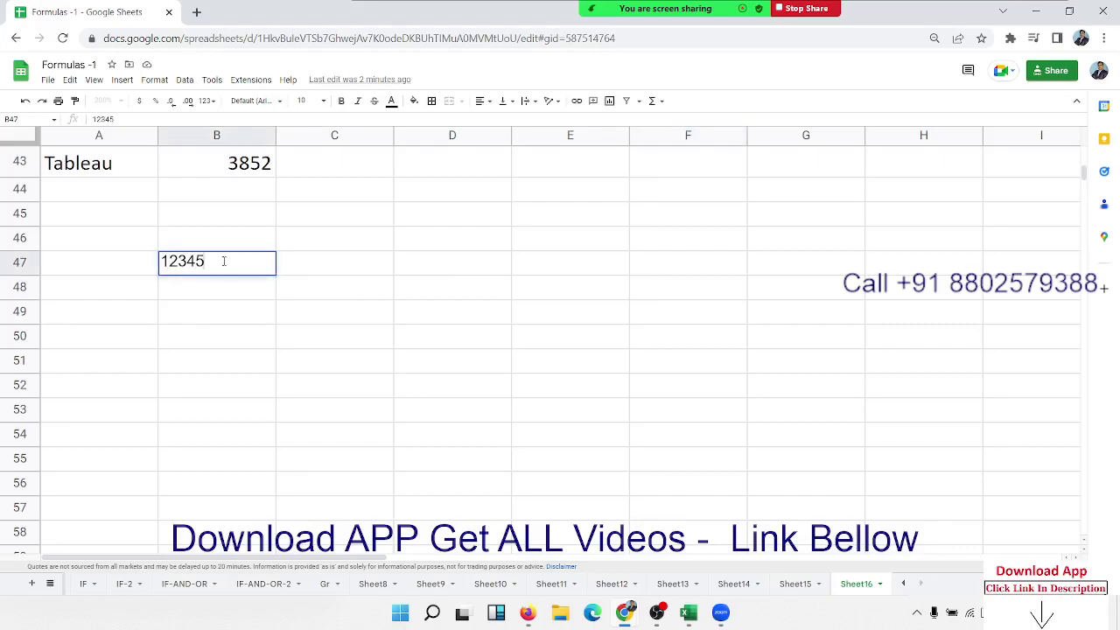
pyautogui.press('Tab')
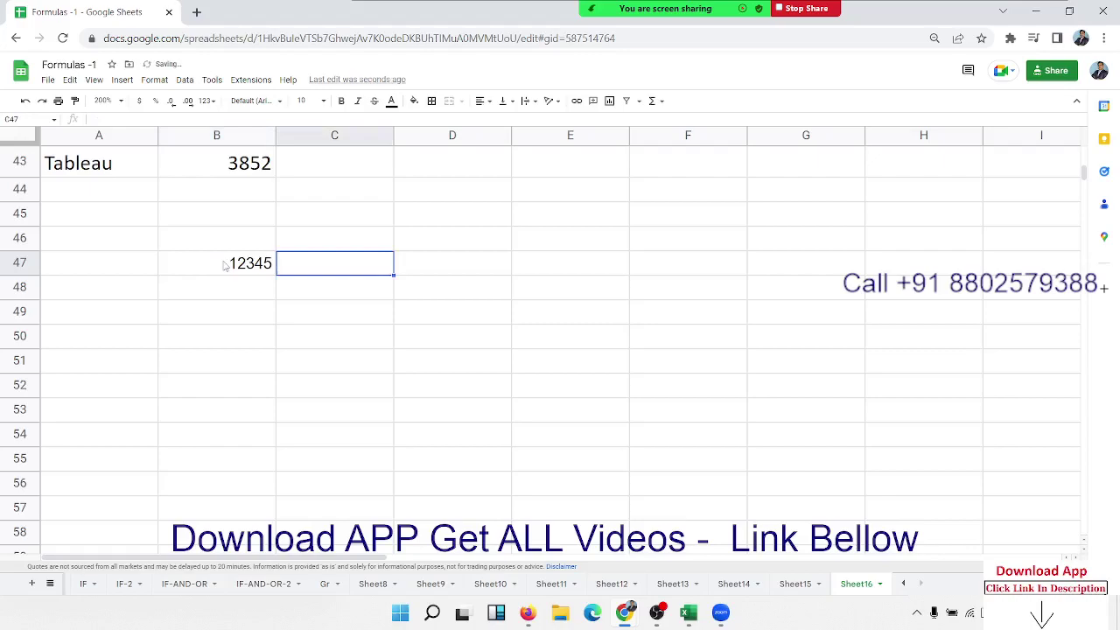
pyautogui.write('=1+2+')
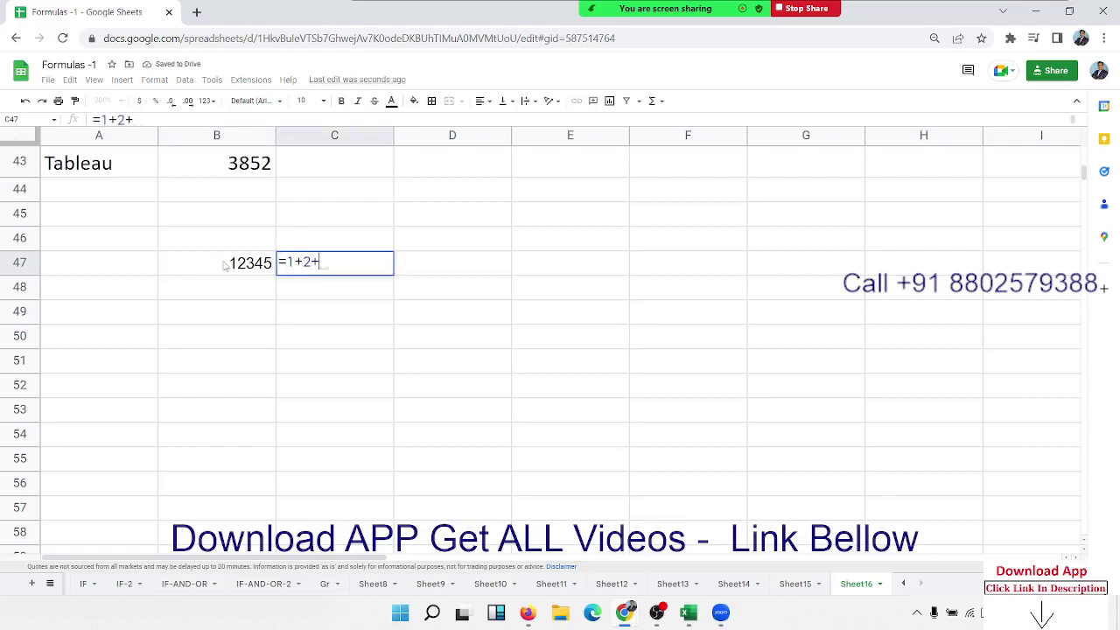
pyautogui.write('3+4+')
pyautogui.write('8')
pyautogui.press('Return')
# - Correct the C47 formula to =1+2+3+4+5 so it returns 15
pyautogui.press('Up')
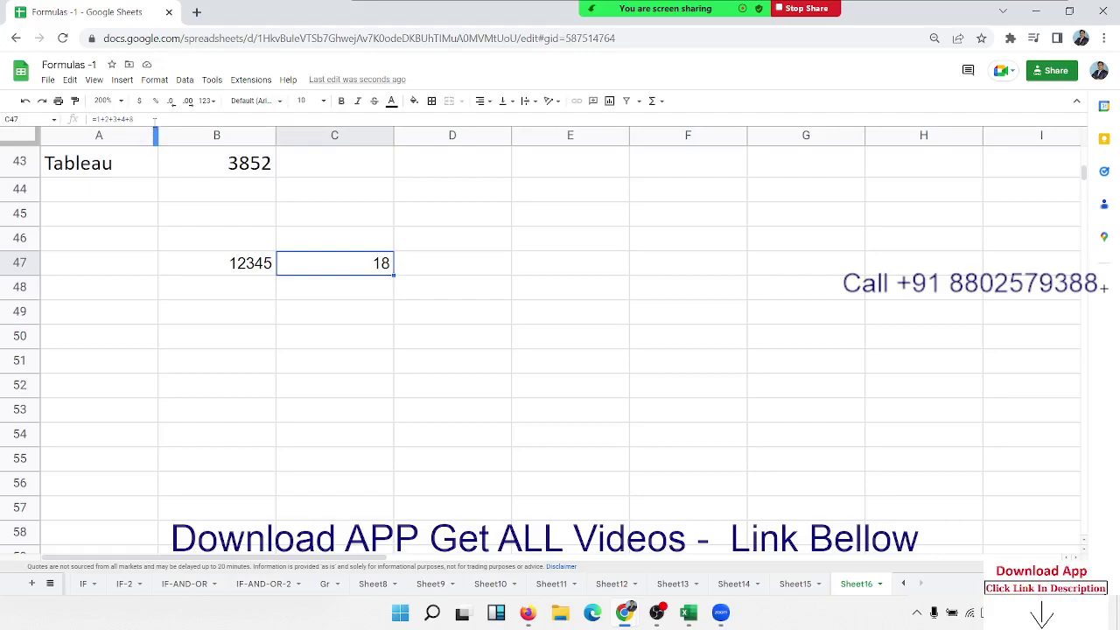
pyautogui.press('F2')
pyautogui.press('BackSpace')
pyautogui.write('5')
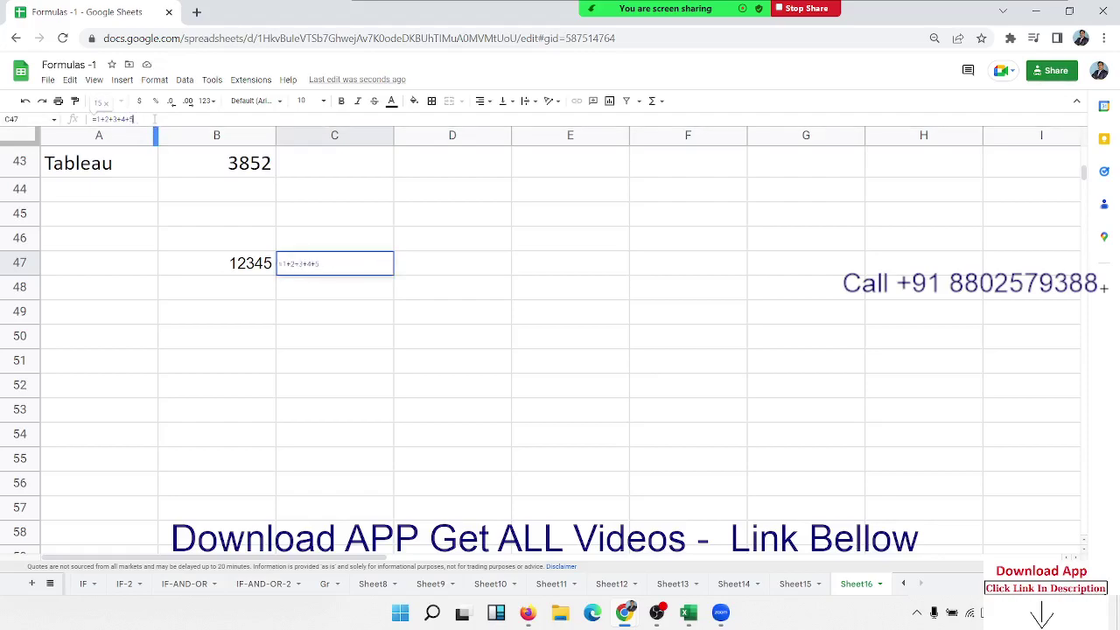
pyautogui.press('Return')
pyautogui.write('=')
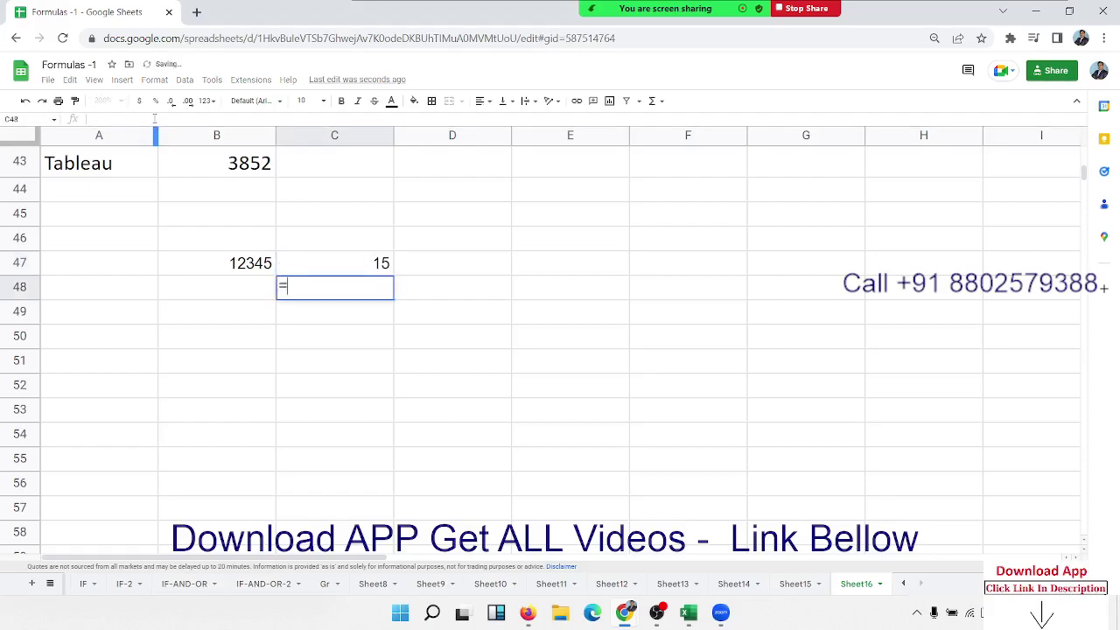
pyautogui.write('SUM(')
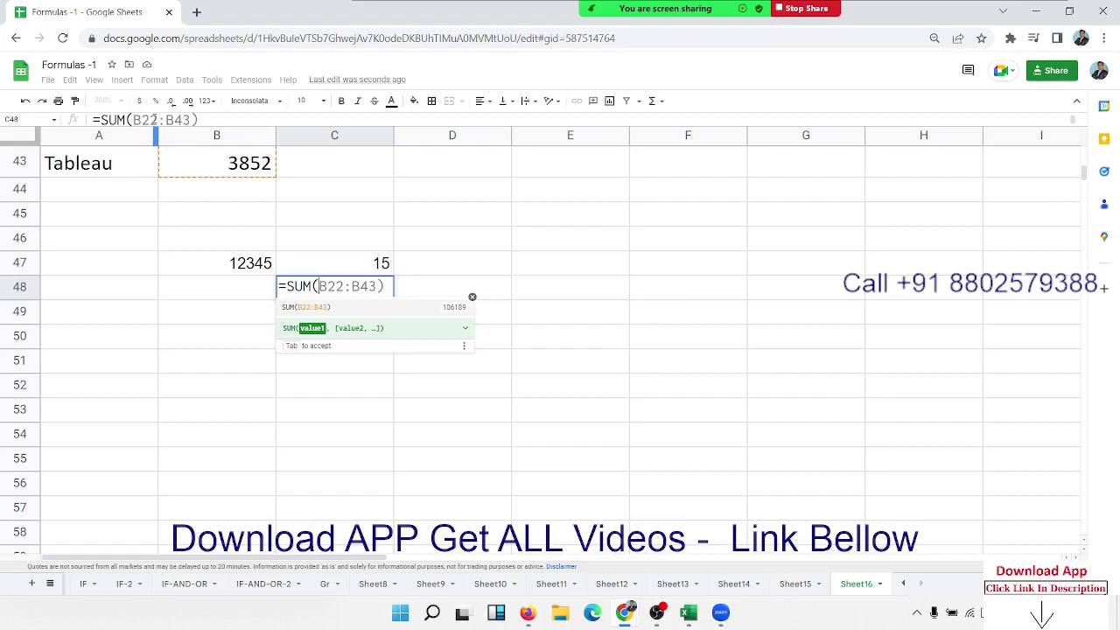
# - Cancel the unfinished SUM in C48 and abandon a mistyped entry in B47, keeping 12345
pyautogui.press('Escape')
pyautogui.click(237, 271)
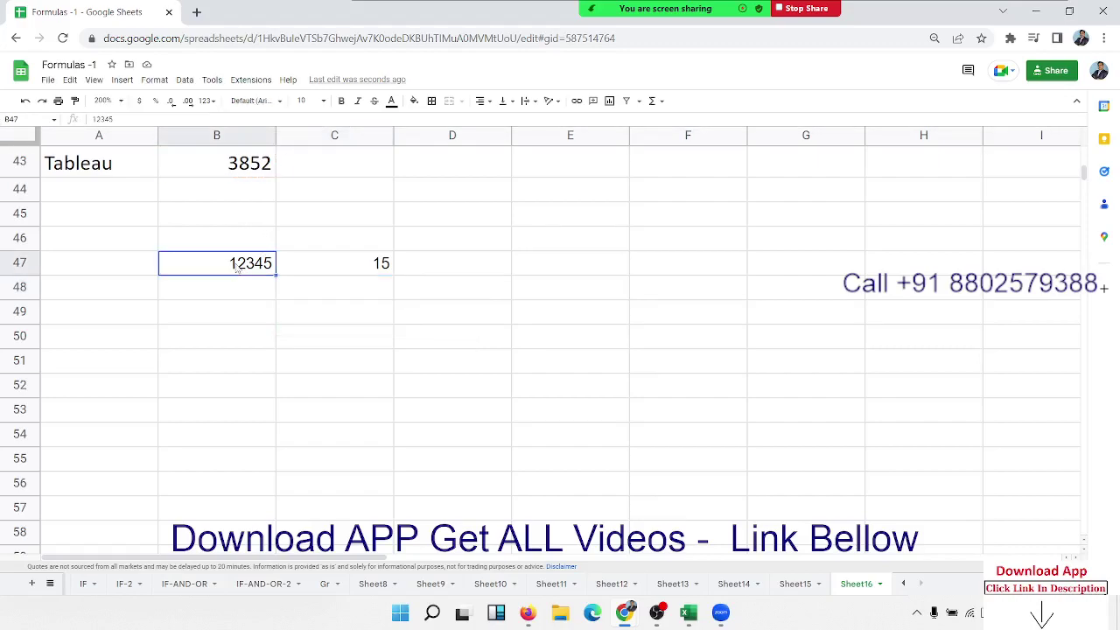
pyautogui.write('56984')
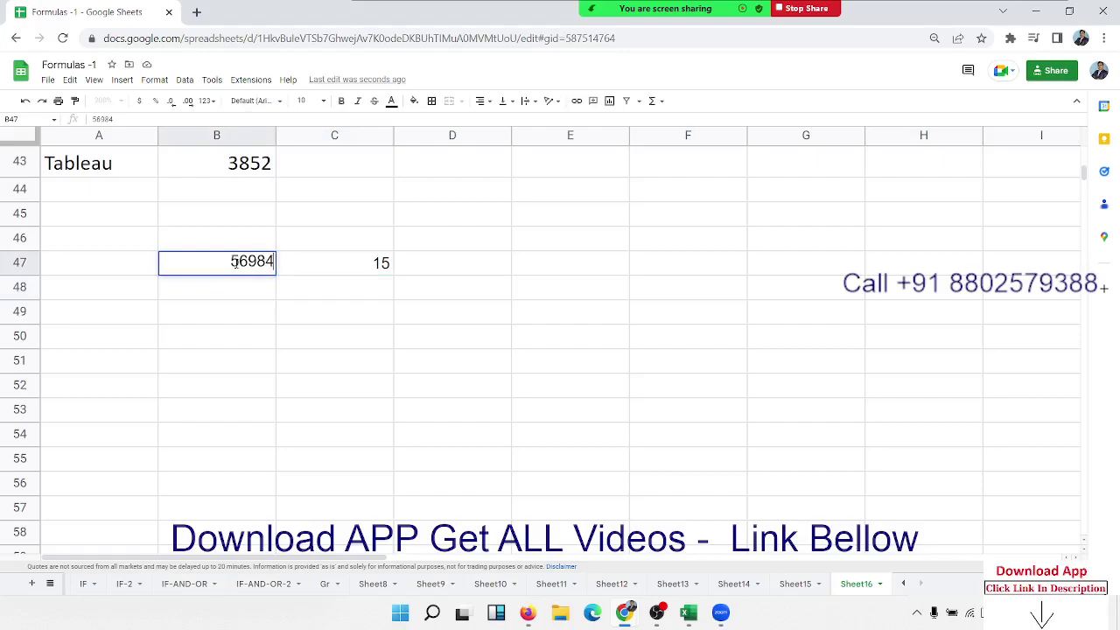
pyautogui.write('2')
pyautogui.press('BackSpace')
pyautogui.press('Escape')
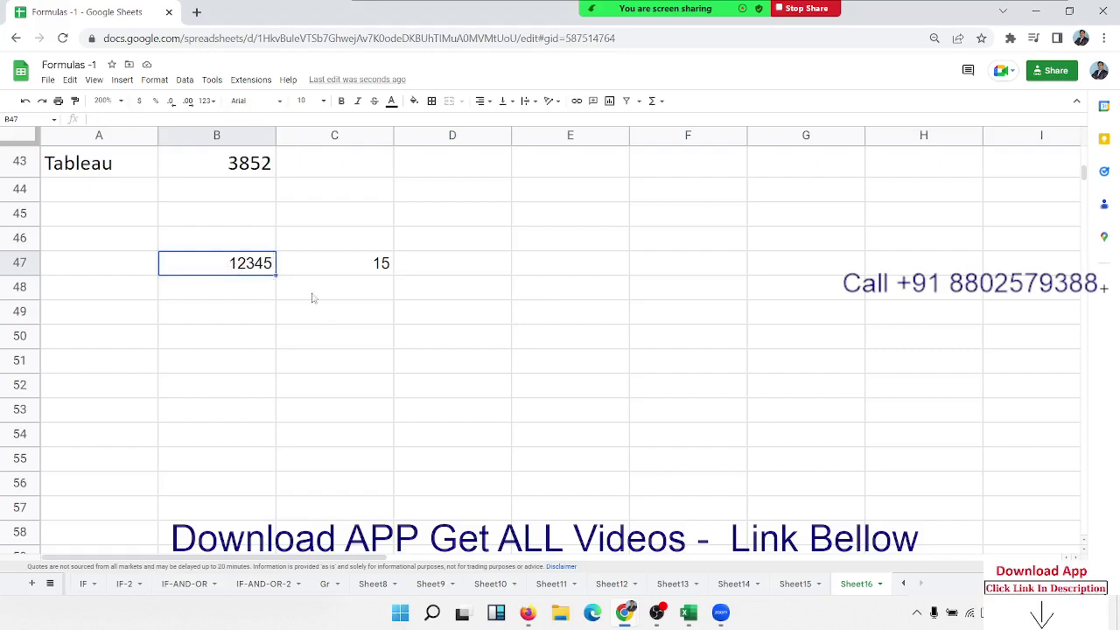
# - Replace B47's value with 96321 and move to C48
pyautogui.click(321, 298)
pyautogui.click(259, 273)
pyautogui.write('963')
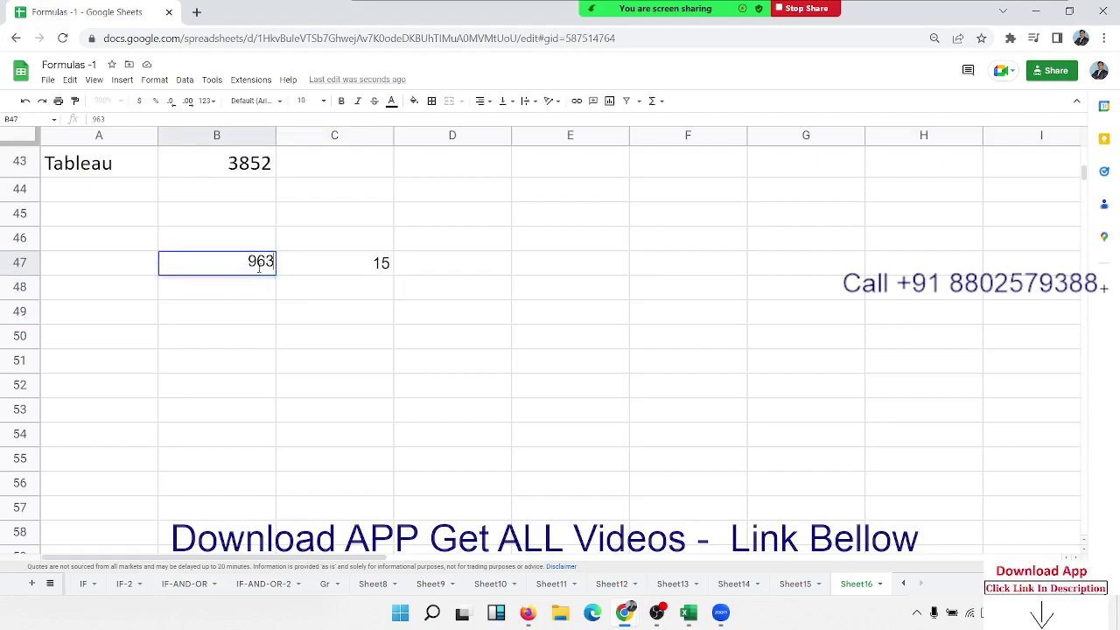
pyautogui.write('21')
pyautogui.press('Return')
pyautogui.press('Up')
pyautogui.press('Right')
pyautogui.press('Down')
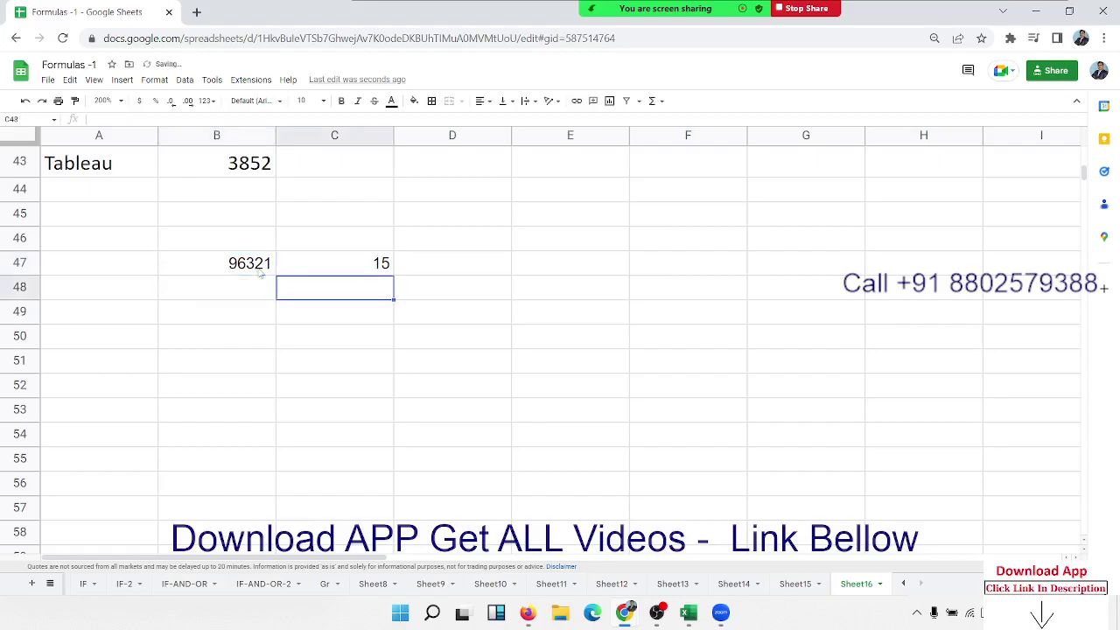
# - Type =SUM(MID(B47,SEQUENCE(LEN(B47),1,1,1),1)) into C48
pyautogui.write('=SUM(')
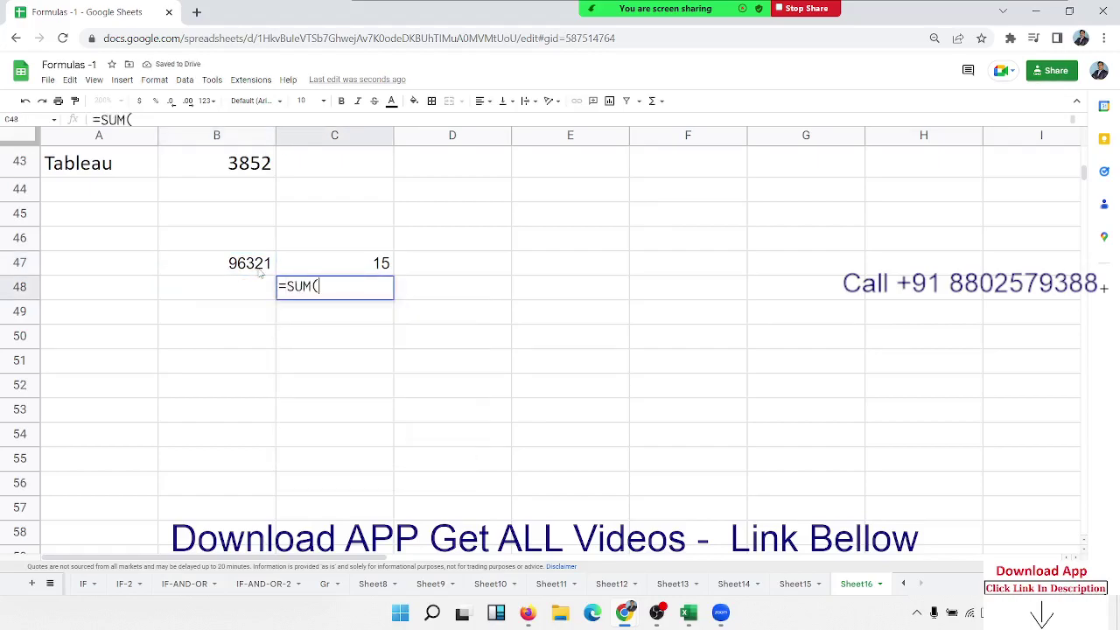
pyautogui.write('MID(')
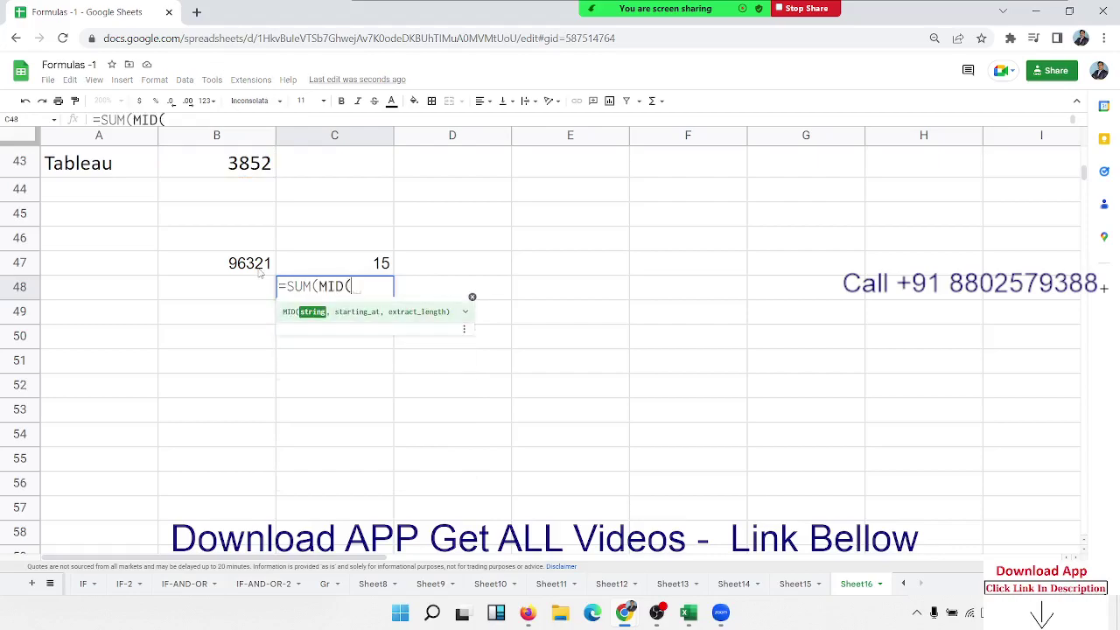
pyautogui.click(256, 271)
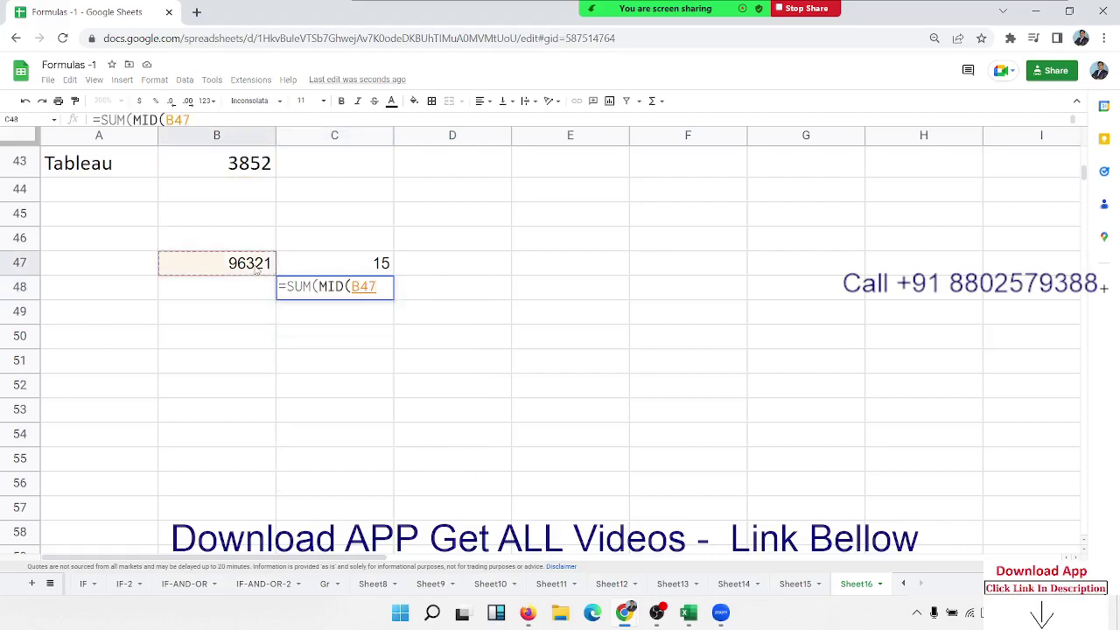
pyautogui.write(',')
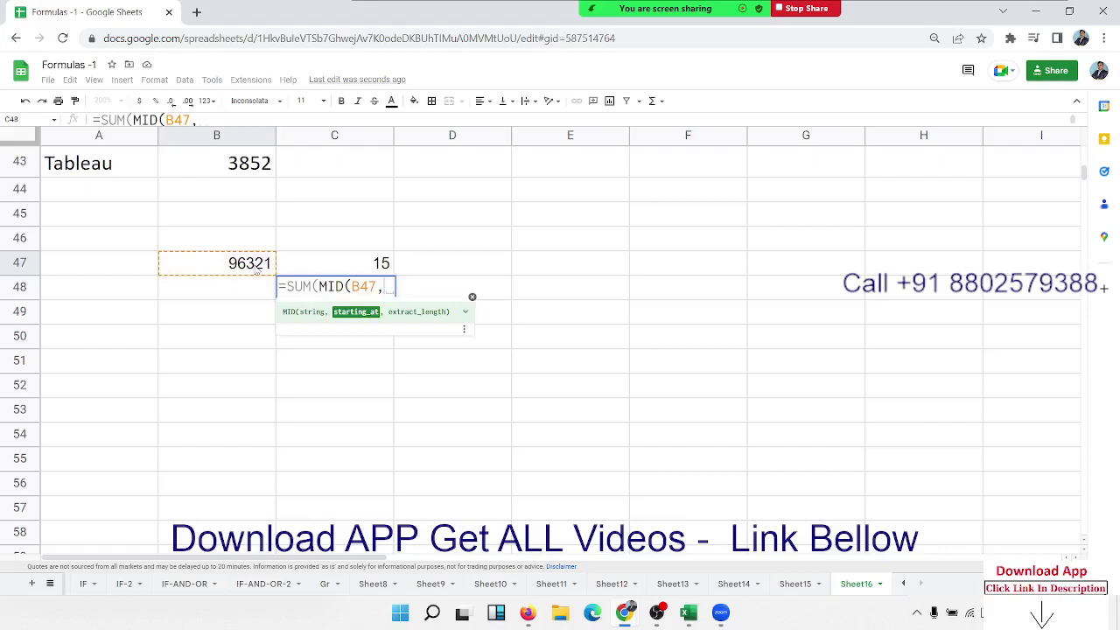
pyautogui.write('se')
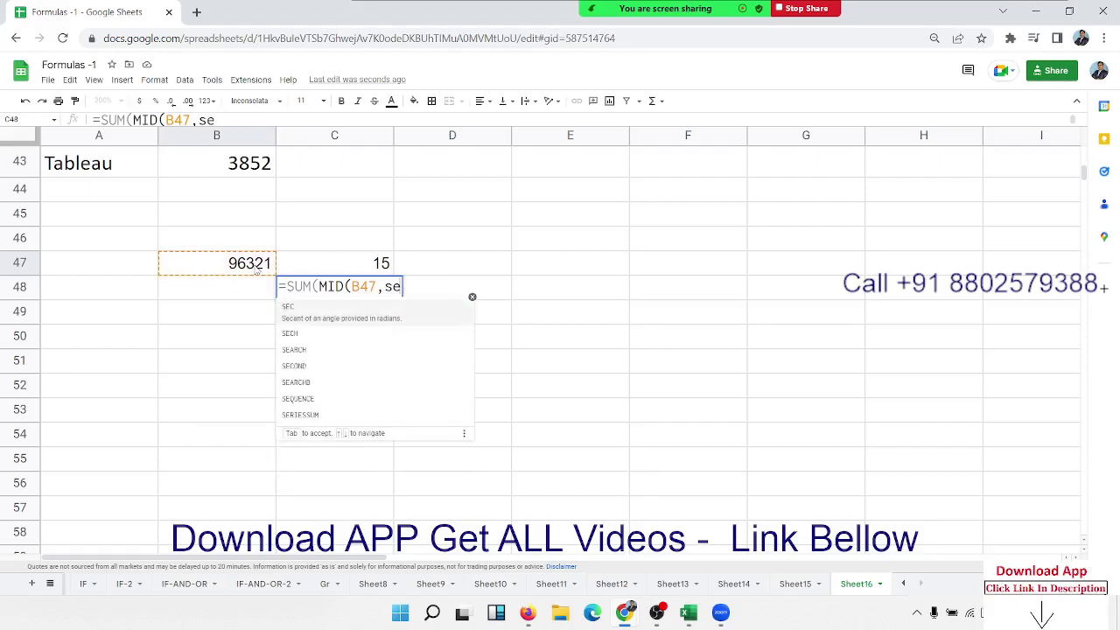
pyautogui.write('q')
pyautogui.press('Tab')
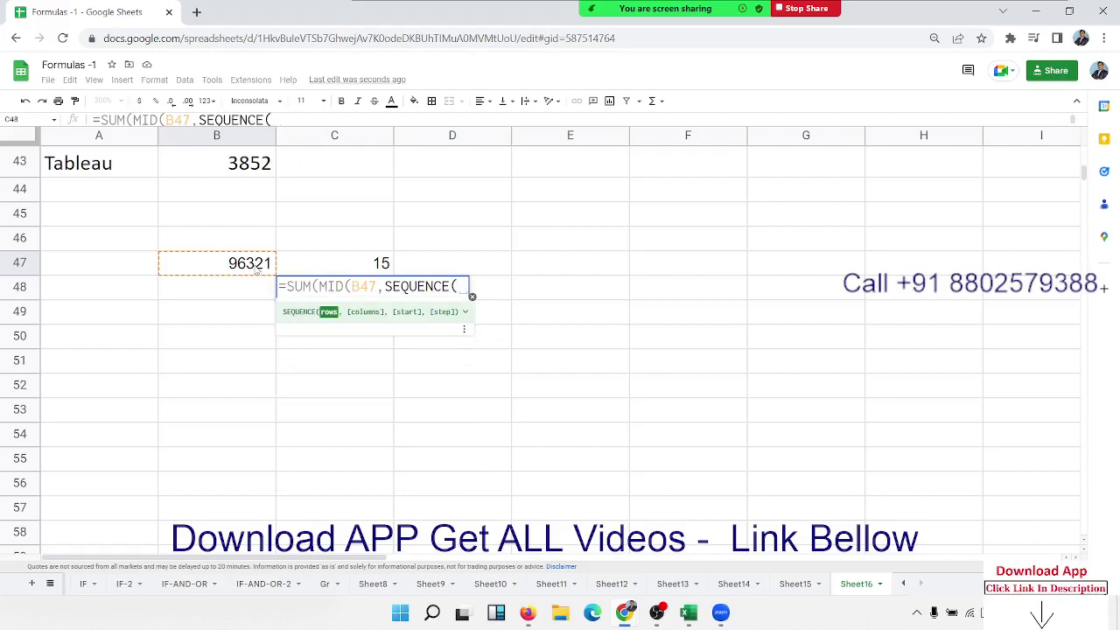
pyautogui.write('l')
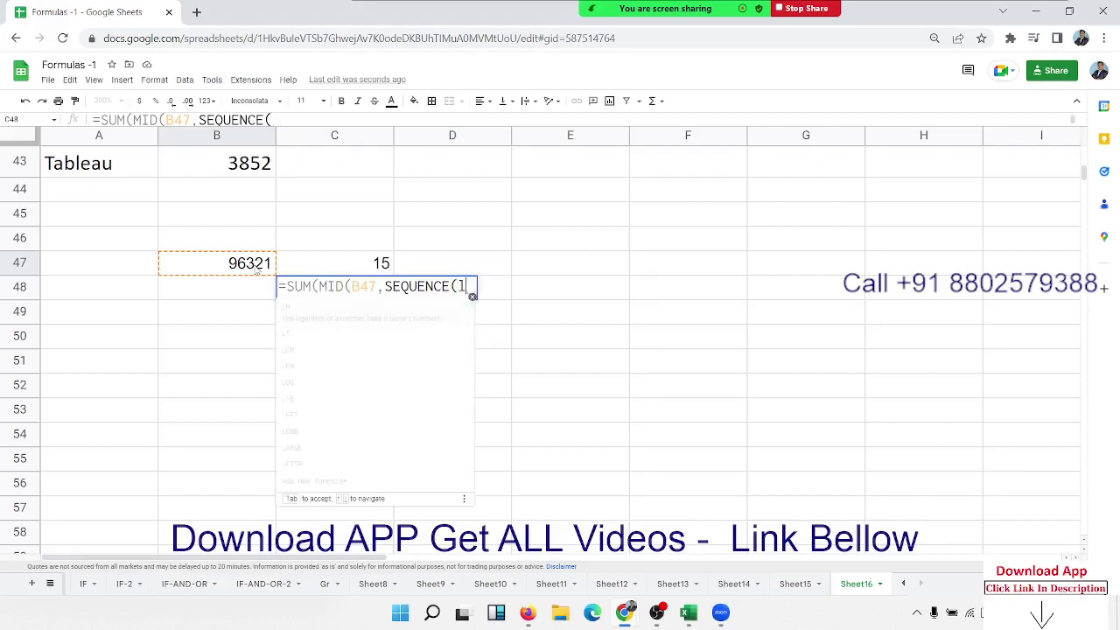
pyautogui.write('en')
pyautogui.press('Tab')
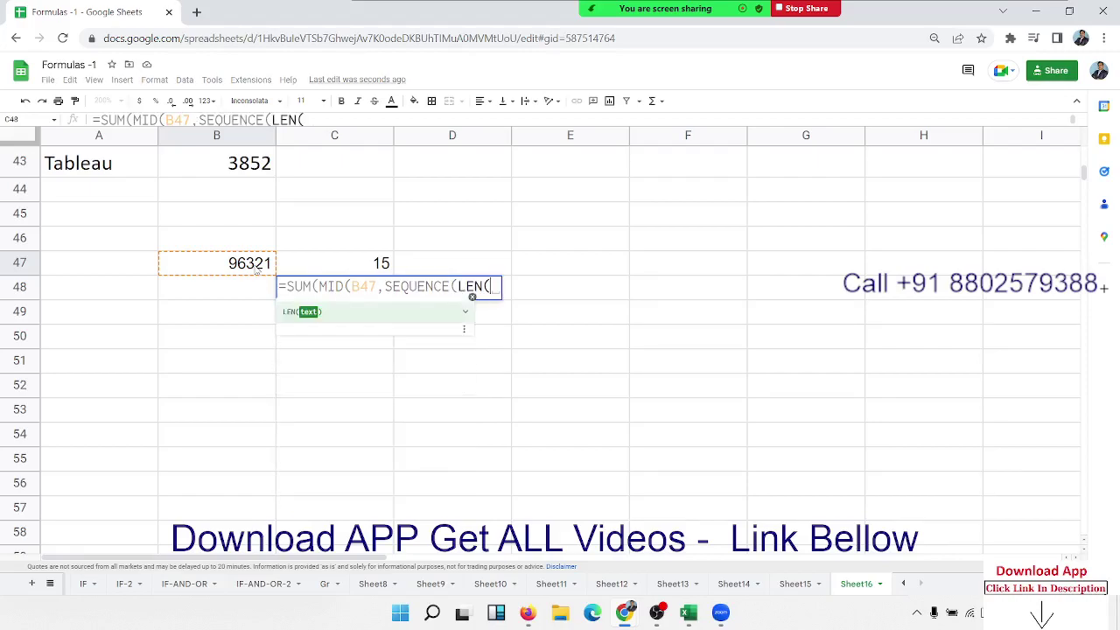
pyautogui.click(203, 270)
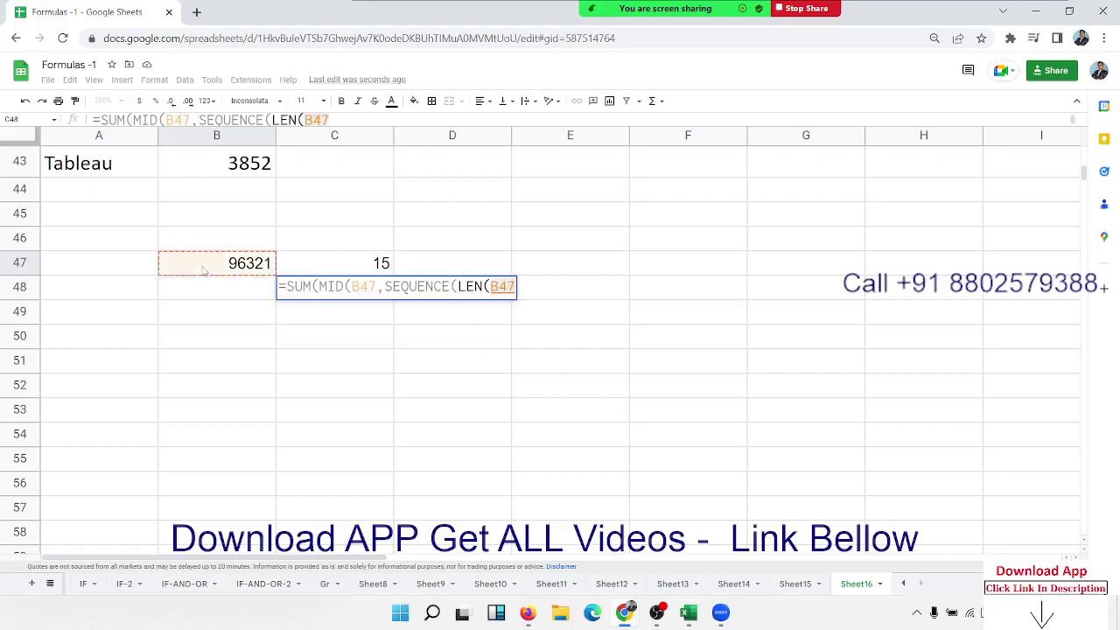
pyautogui.write('),')
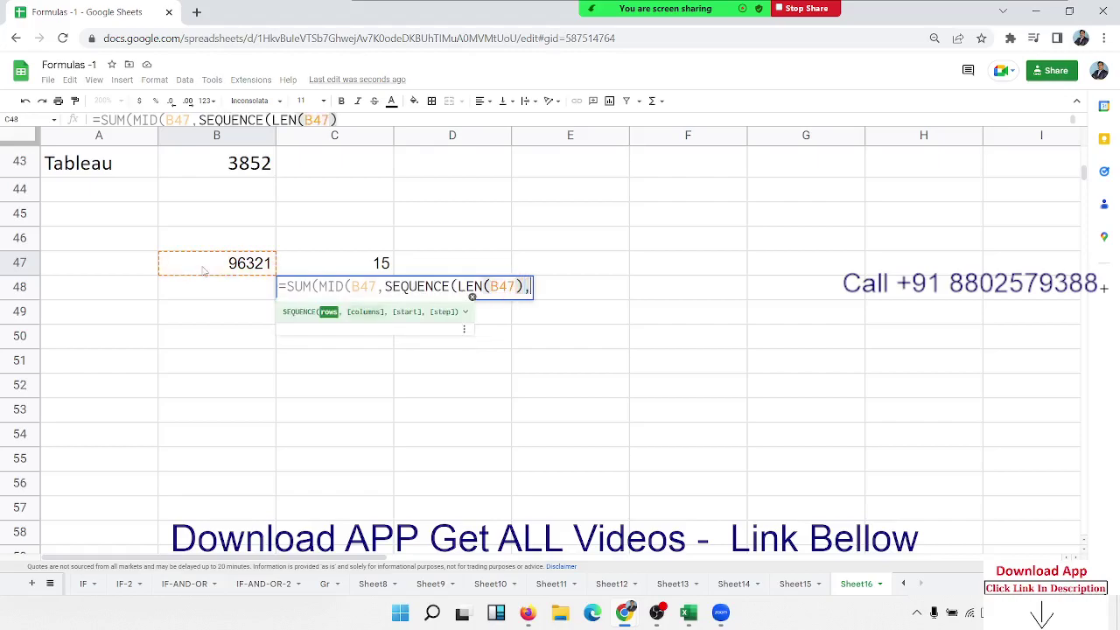
pyautogui.write('1')
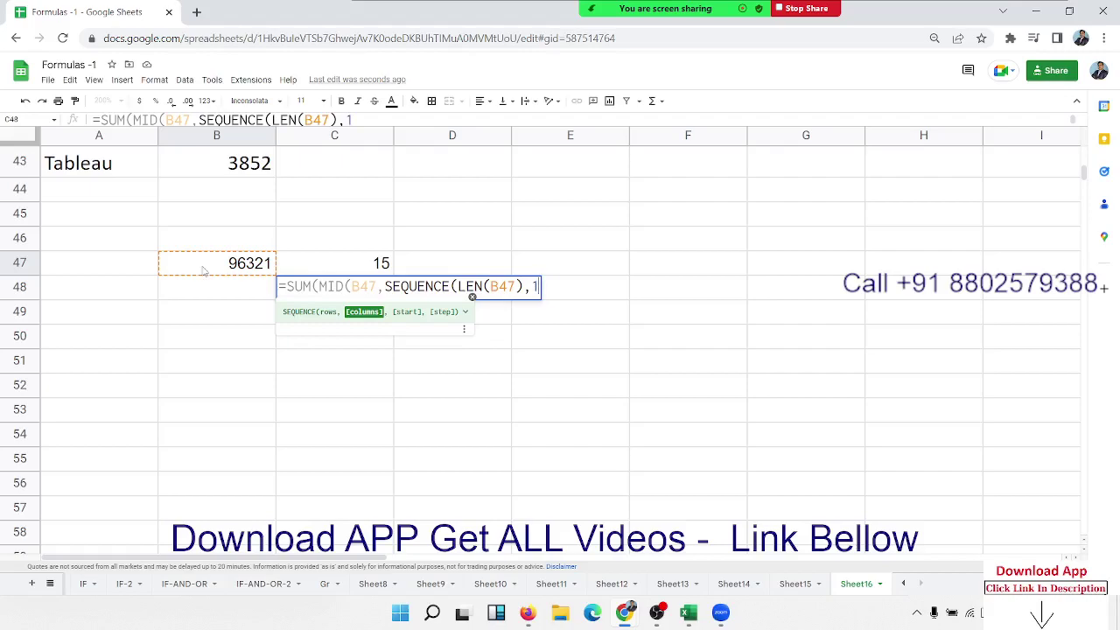
pyautogui.write(',1,1')
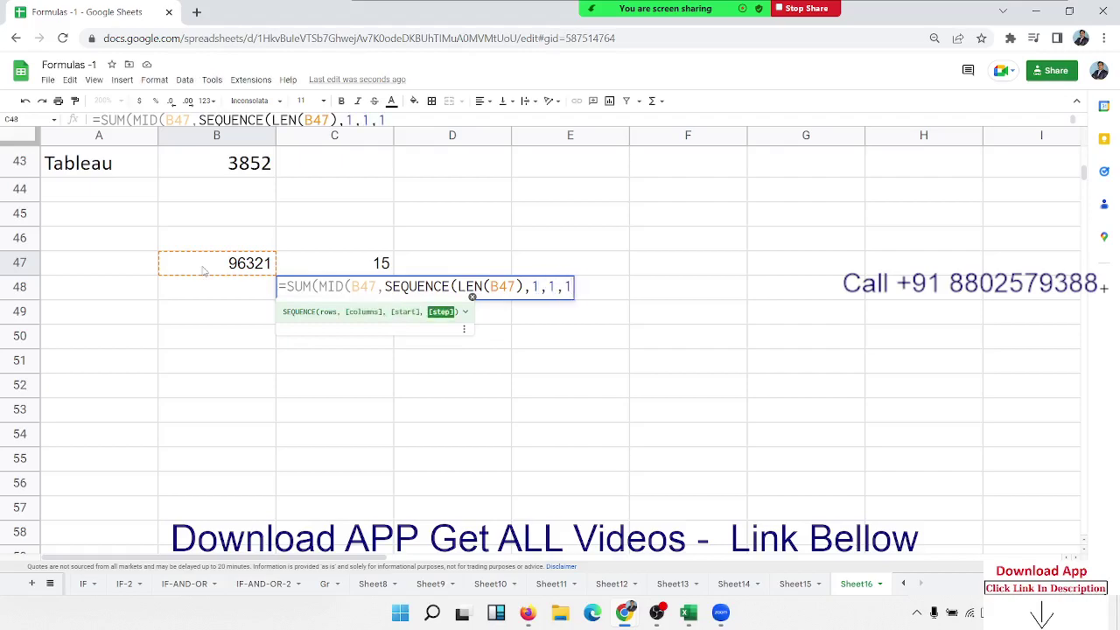
pyautogui.write('),1')
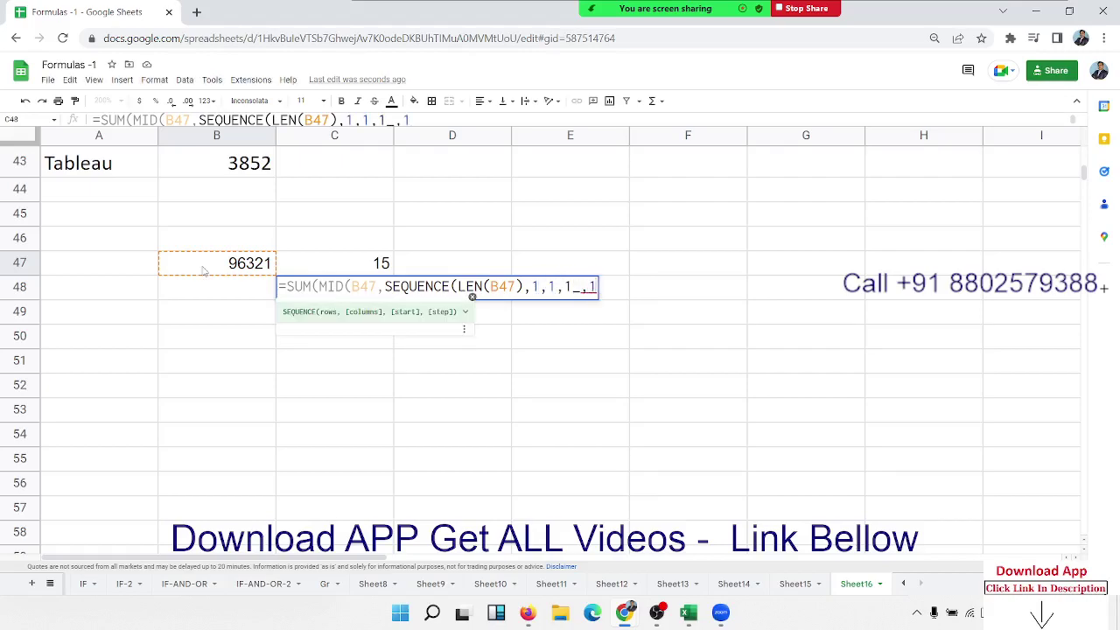
pyautogui.write(')')
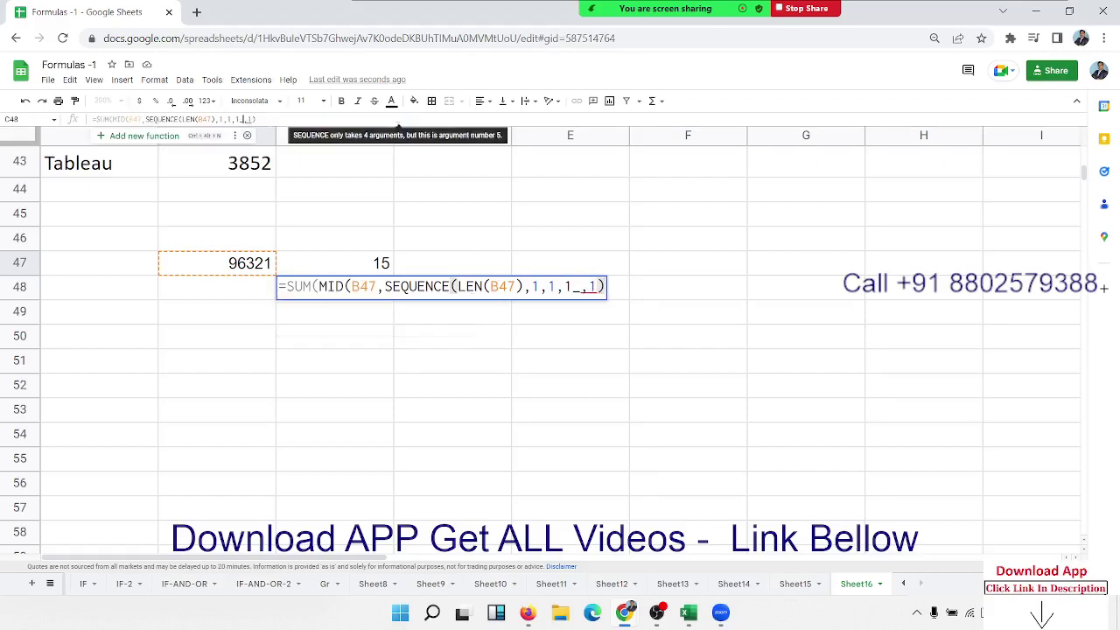
# - Add the missing SEQUENCE closing bracket and commit the formula, which returns 0
pyautogui.click(239, 119)
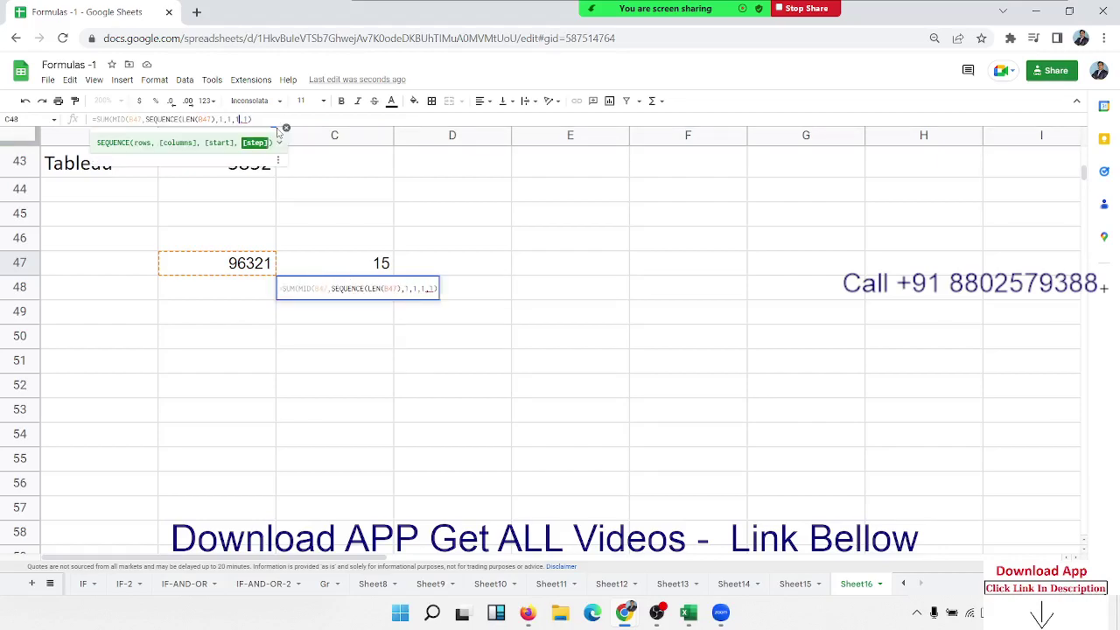
pyautogui.write(')')
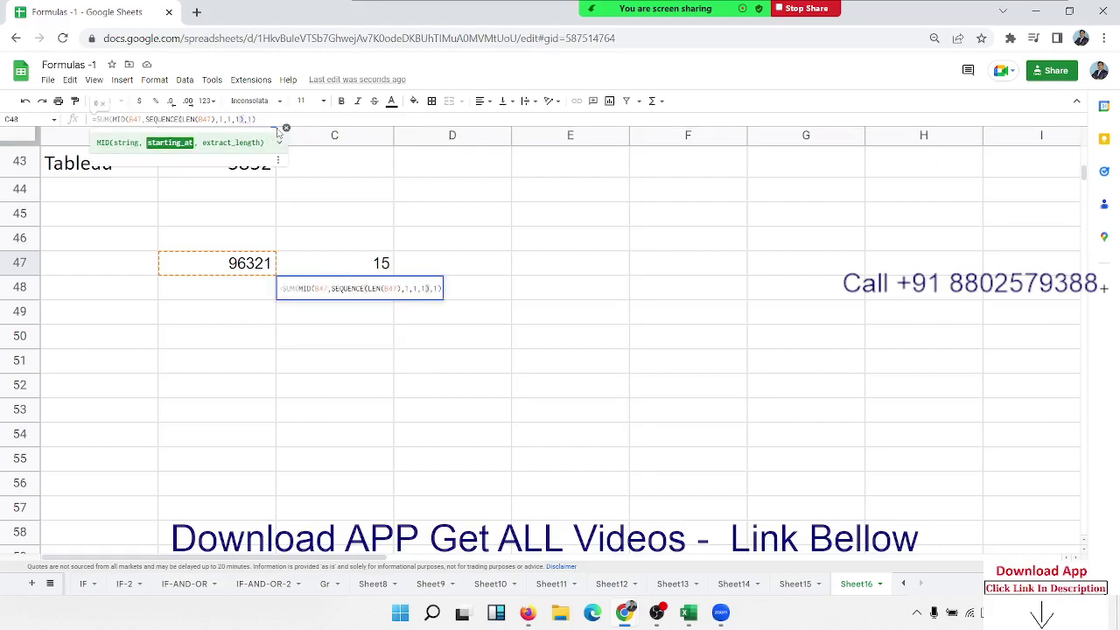
pyautogui.press('Return')
pyautogui.press('Up')
pyautogui.press('Right')
pyautogui.press('Up')
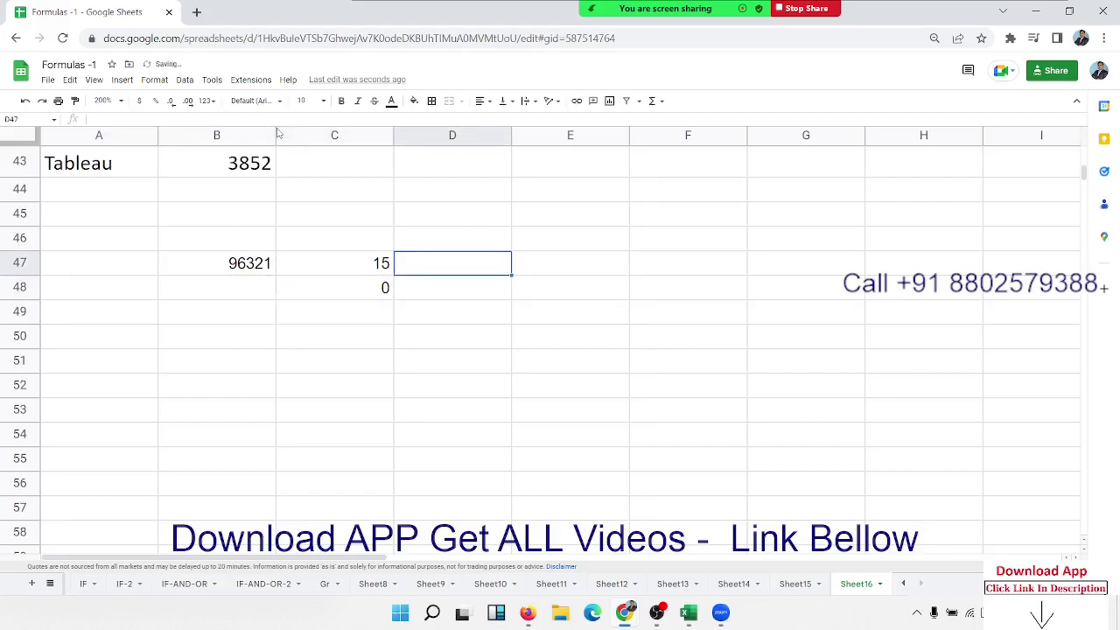
# - Enter =MID(B47,1,1) in D47 to extract the first digit, 9
pyautogui.write('=mid(')
pyautogui.press('Left')
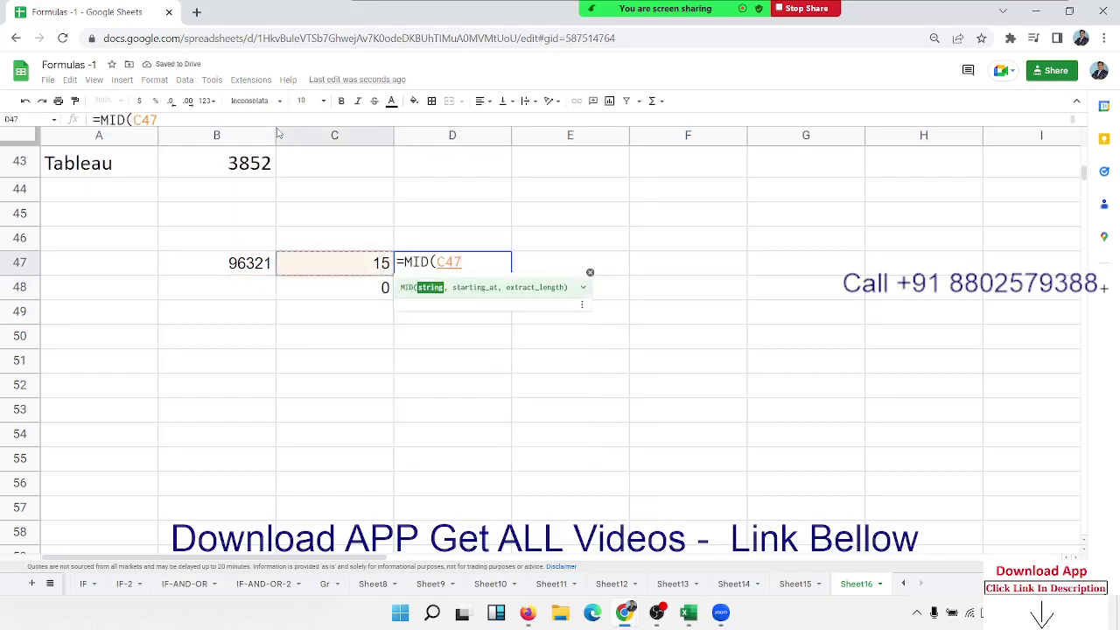
pyautogui.press('Left')
pyautogui.press('Left')
pyautogui.press('Right')
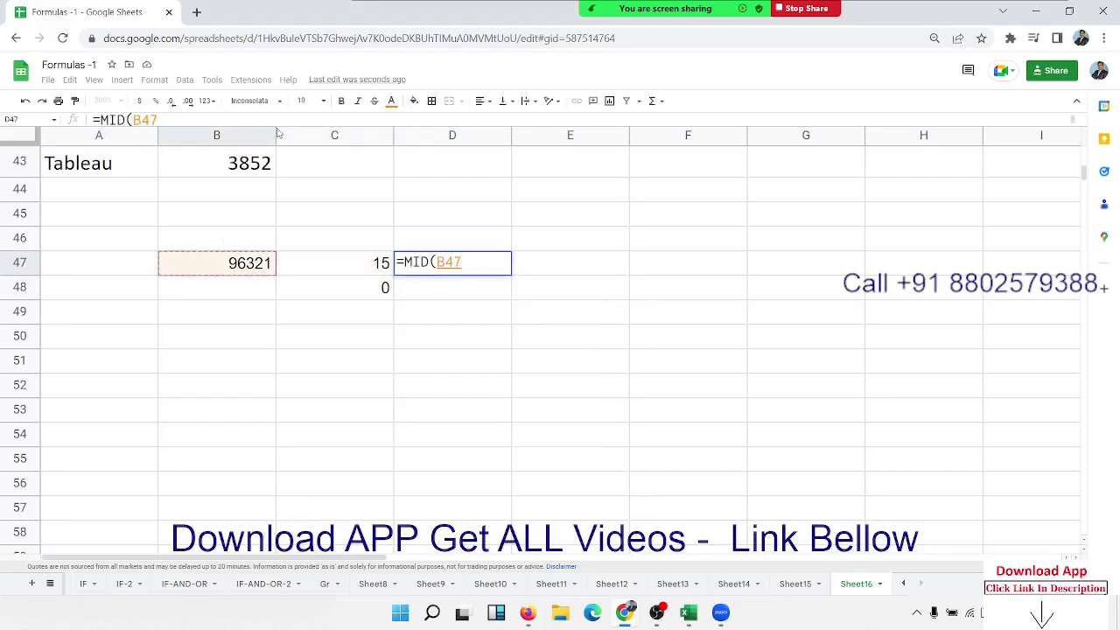
pyautogui.write(',1,1')
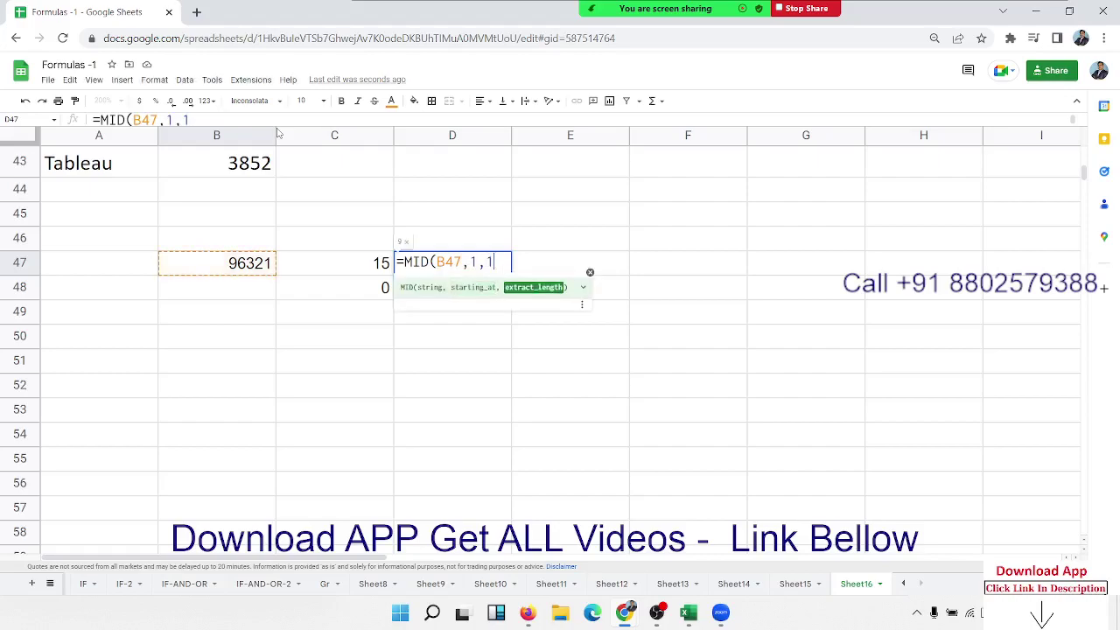
pyautogui.press('Return')
pyautogui.press('Up')
pyautogui.press('Right')
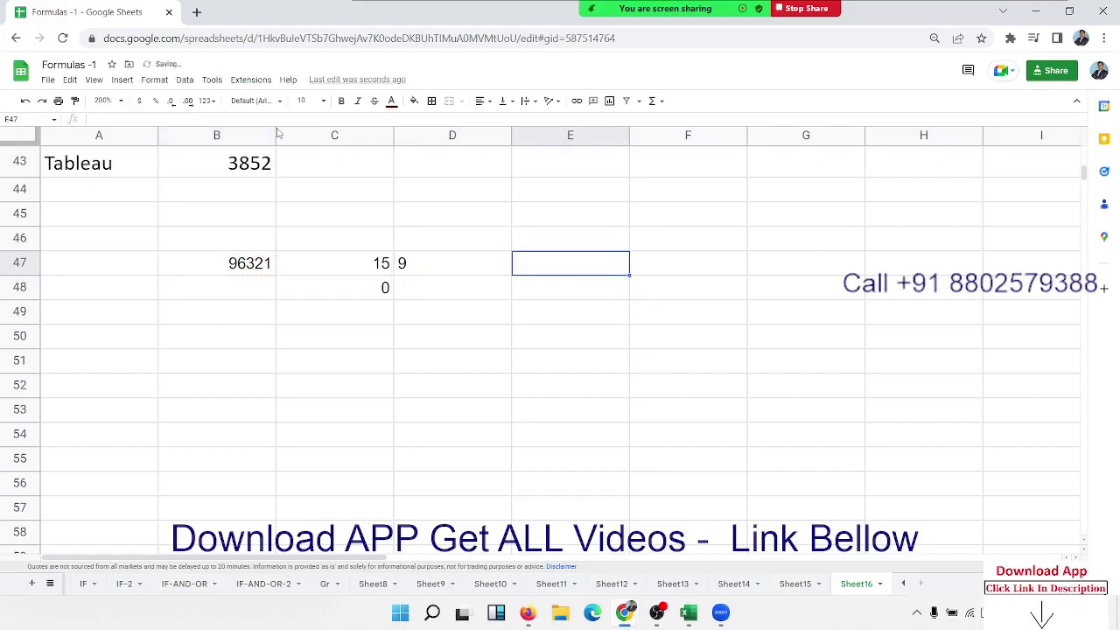
# - Enter =MID(B47,2,1) in E47 to extract the second digit, 6
pyautogui.write('=B')
pyautogui.press('BackSpace')
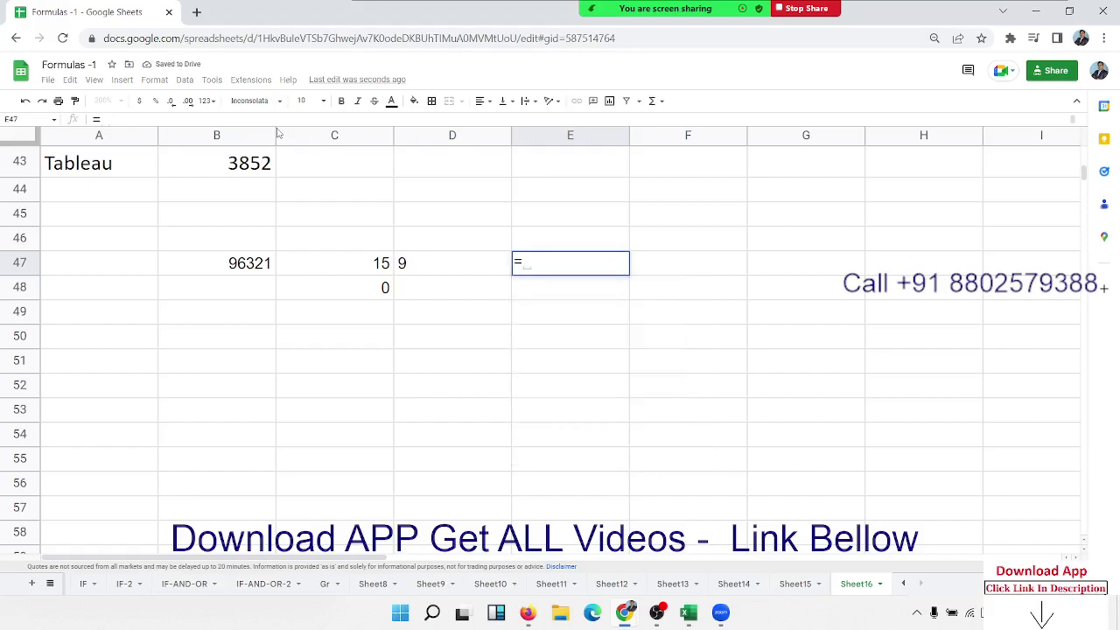
pyautogui.write('mid')
pyautogui.press('Tab')
pyautogui.press('Left')
pyautogui.press('Left')
pyautogui.press('Left')
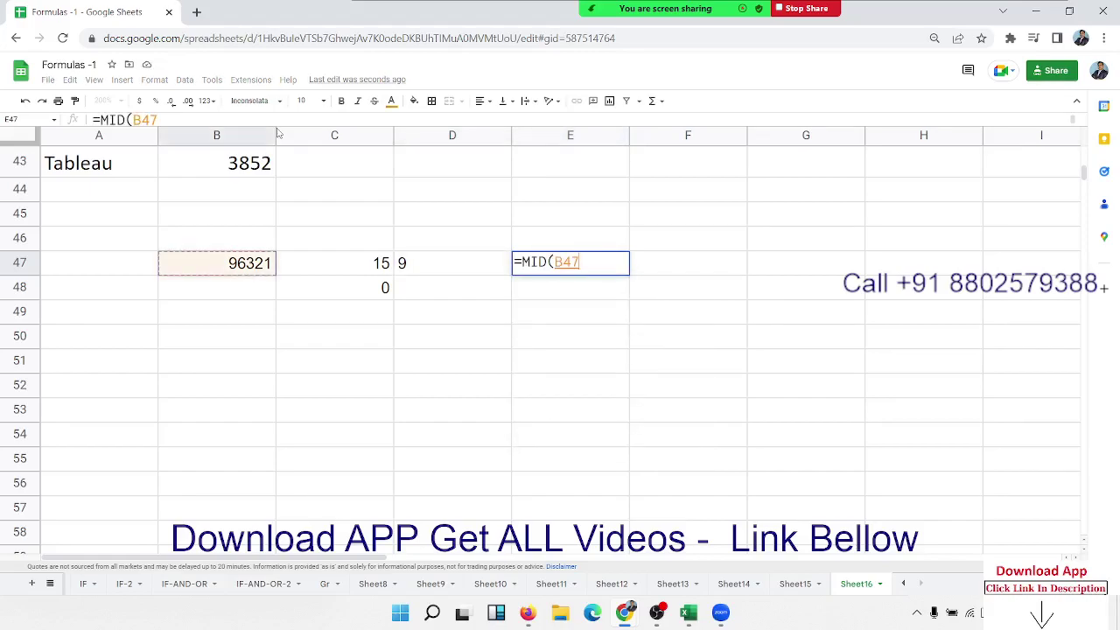
pyautogui.write(',')
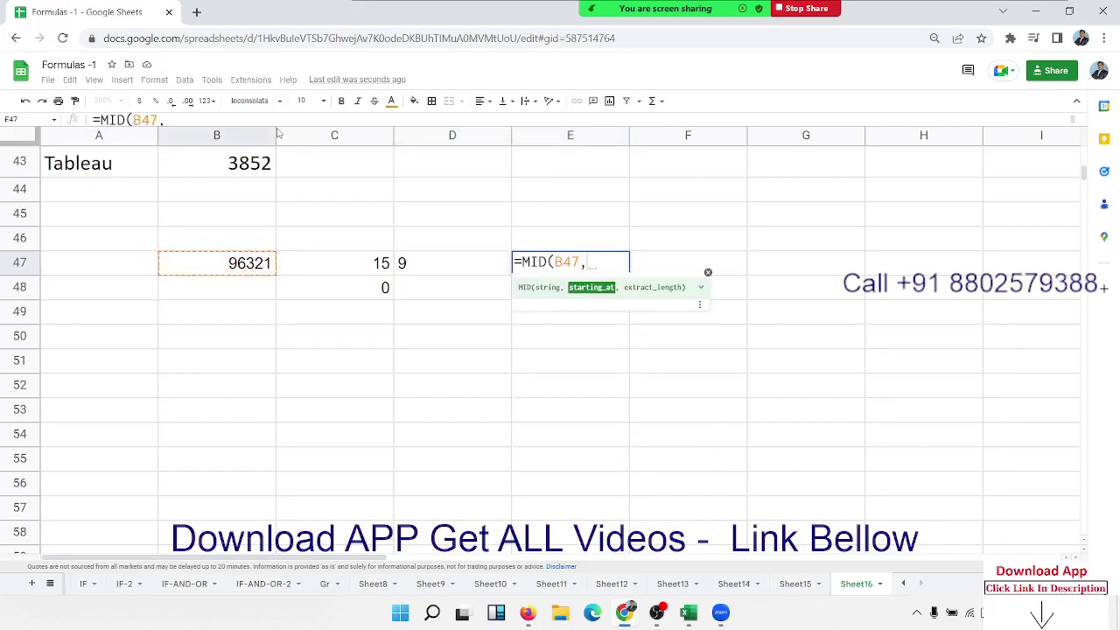
pyautogui.write('2,1')
pyautogui.press('Return')
pyautogui.press('Up')
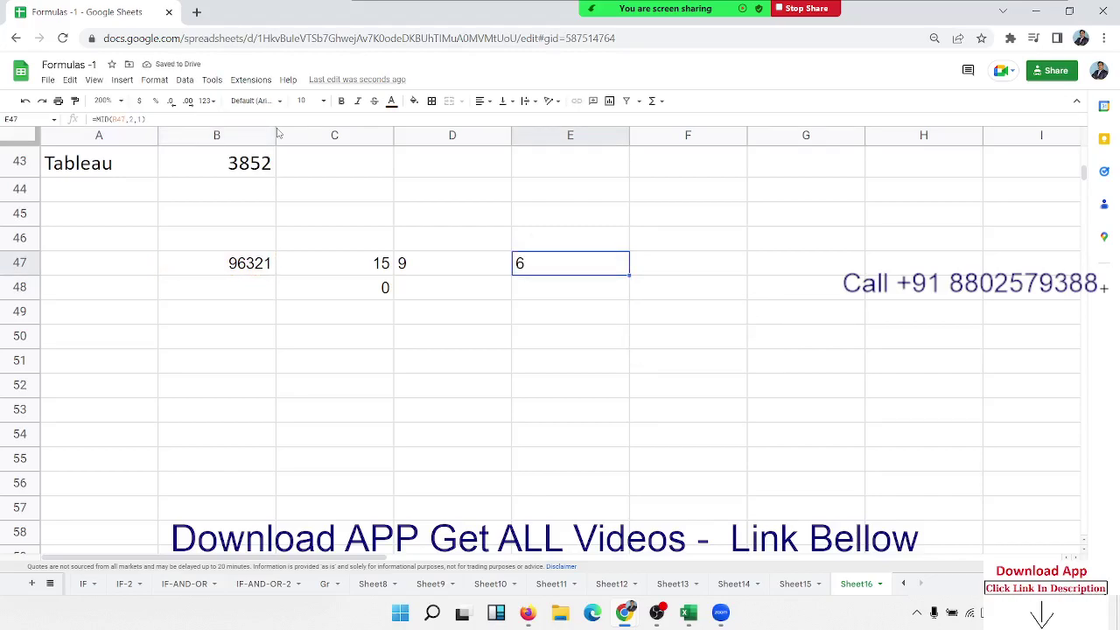
pyautogui.press('Down')
pyautogui.press('Left')
pyautogui.press('Left')
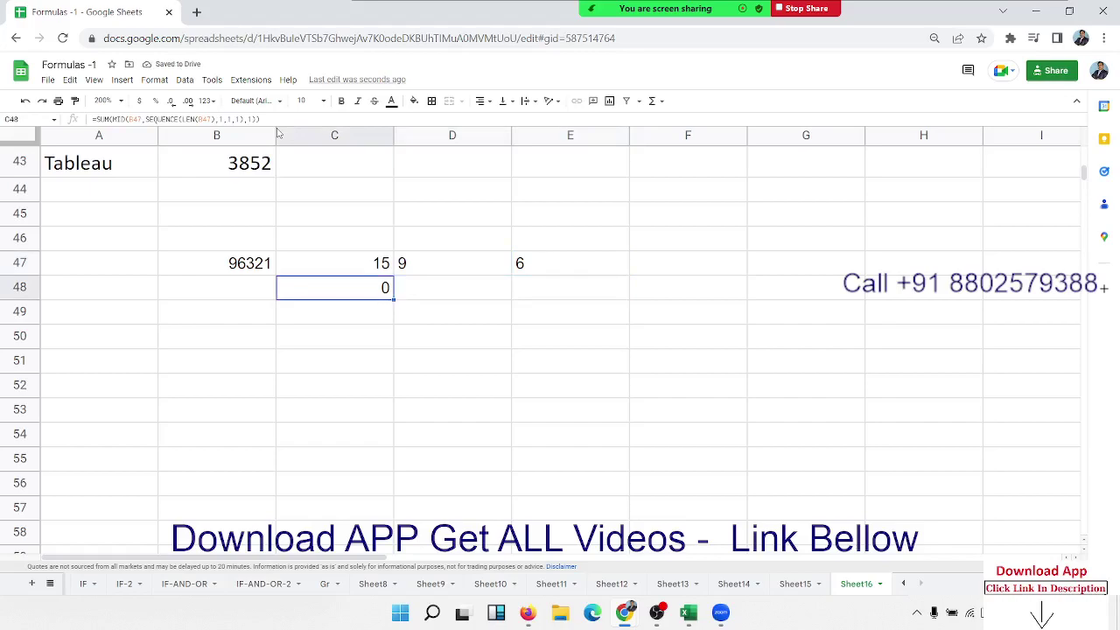
# - Wrap the C48 digit-sum formula in ArrayFormula using Ctrl+Shift+Enter
pyautogui.press('F2')
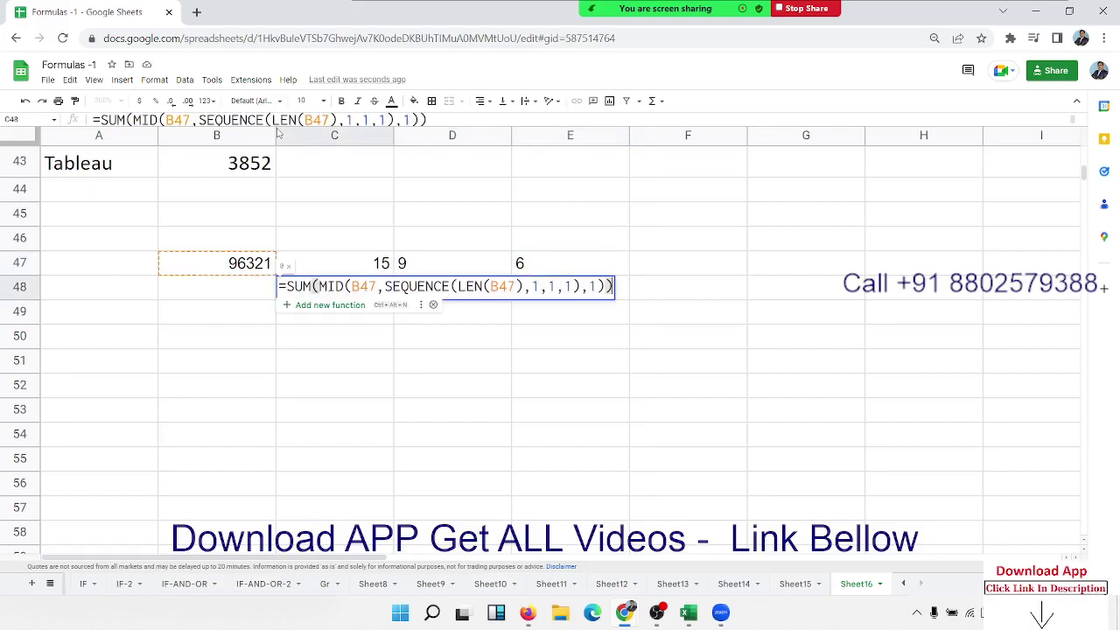
pyautogui.hotkey('ctrl', 'shift', 'Return')
pyautogui.press('Return')
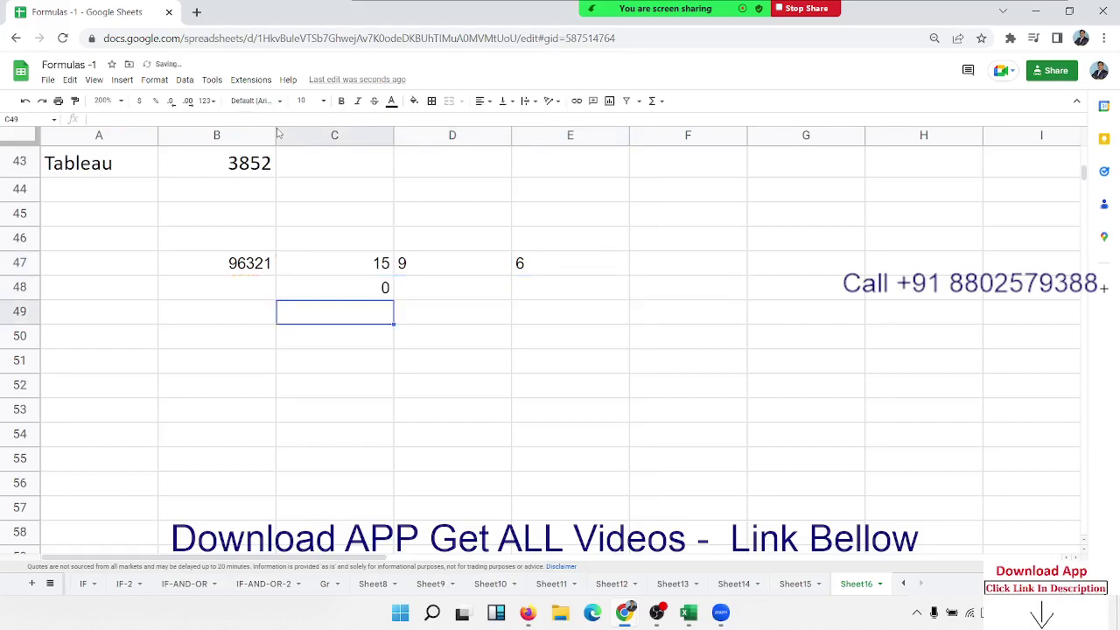
pyautogui.press('Up')
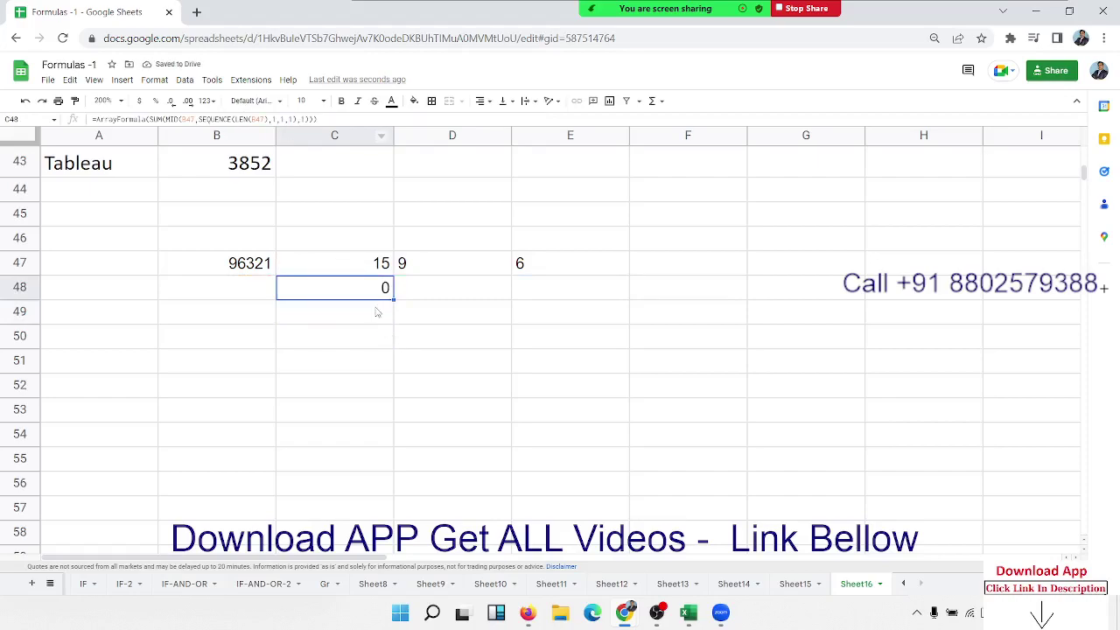
# - Review the MID part of C48's formula, leaving it unchanged
pyautogui.doubleClick(368, 295)
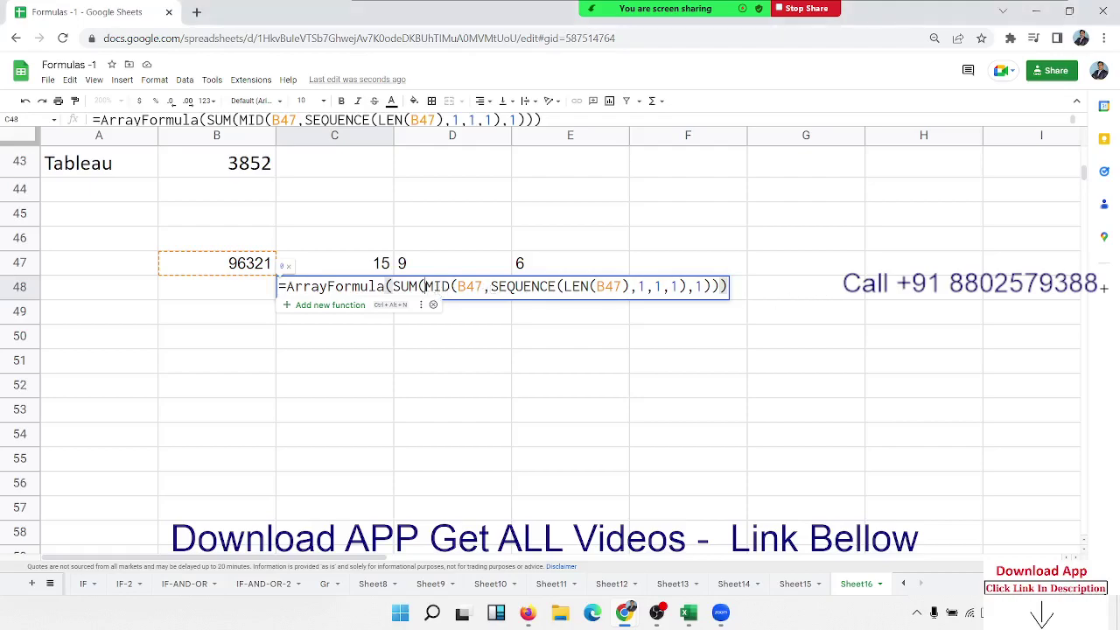
pyautogui.moveTo(426, 287); pyautogui.dragTo(720, 286)
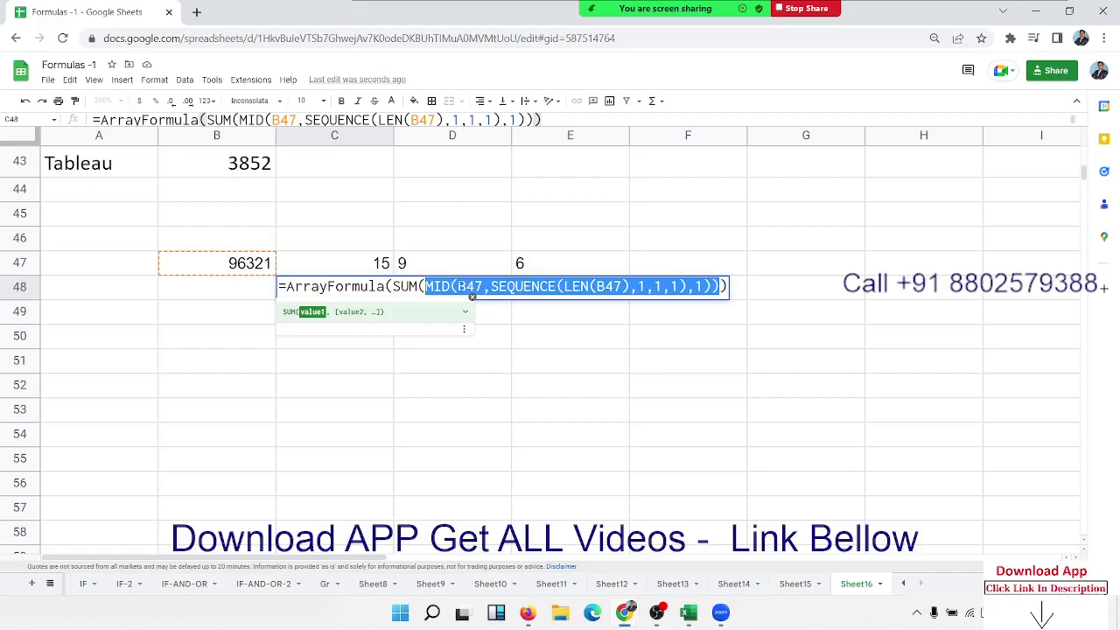
pyautogui.click(395, 286)
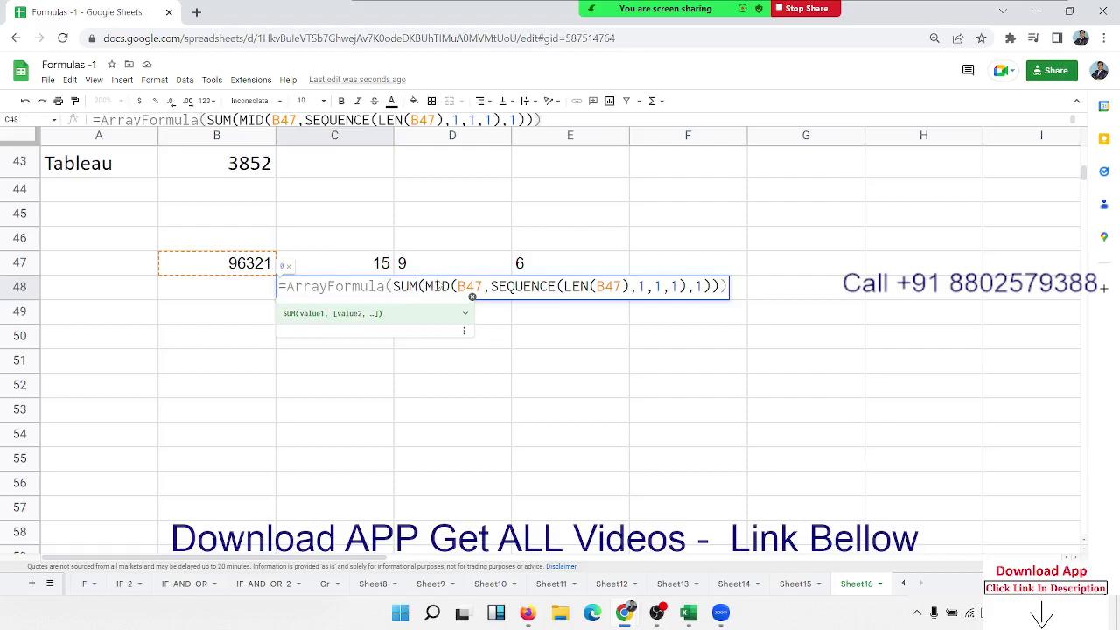
pyautogui.press('Escape')
pyautogui.click(723, 247)
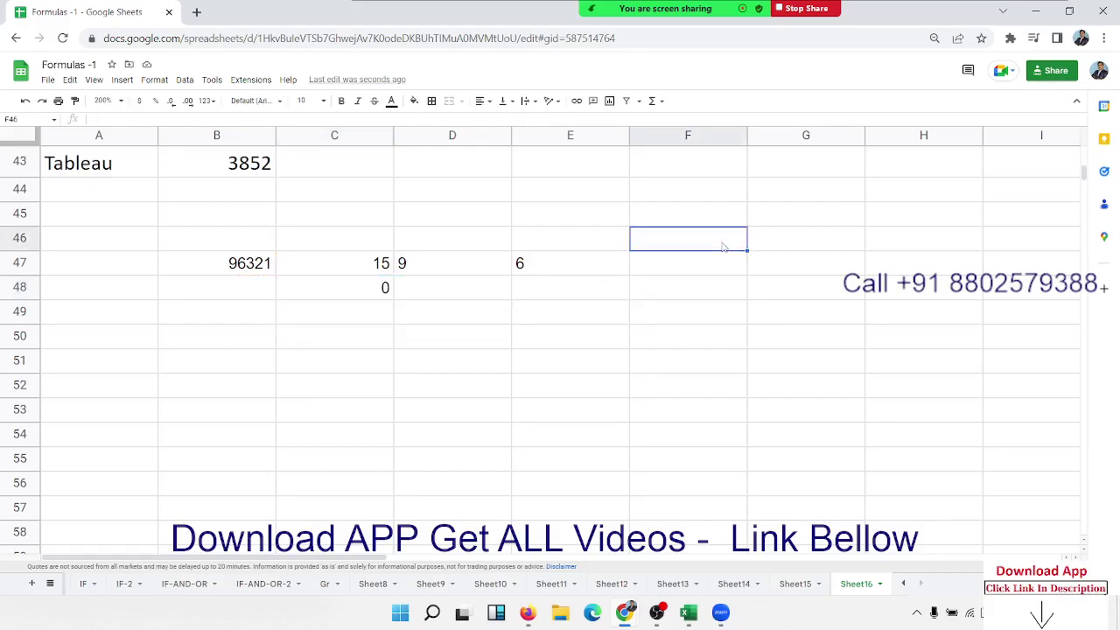
# - Enter the digits 1, 2 and text '3 in F46:H46
pyautogui.write("'1")
pyautogui.press('Tab')
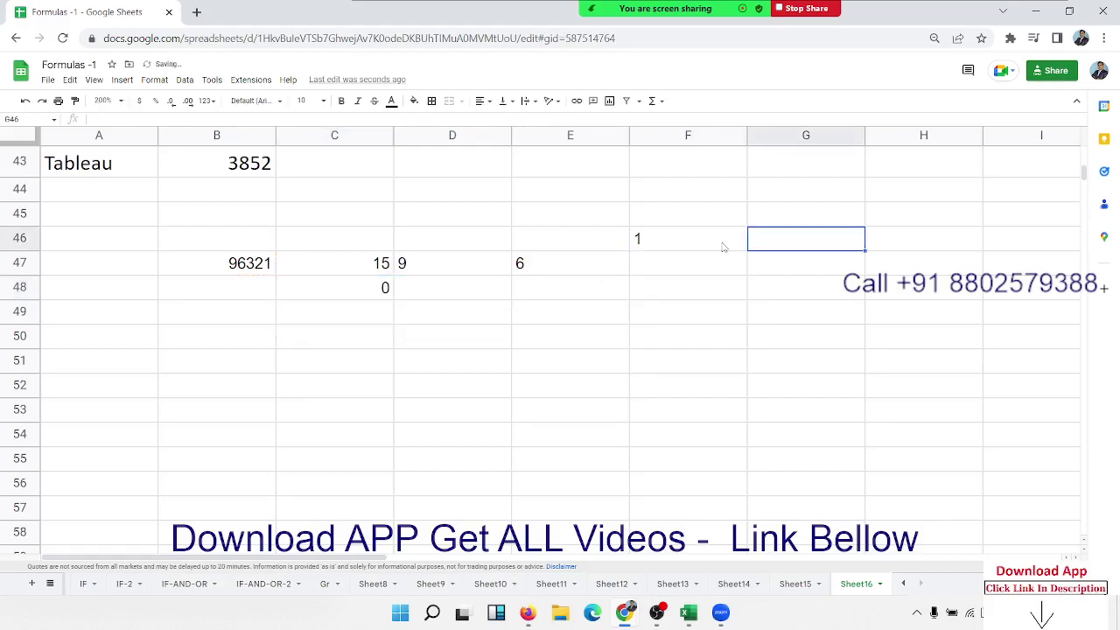
pyautogui.write('2')
pyautogui.press('Tab')
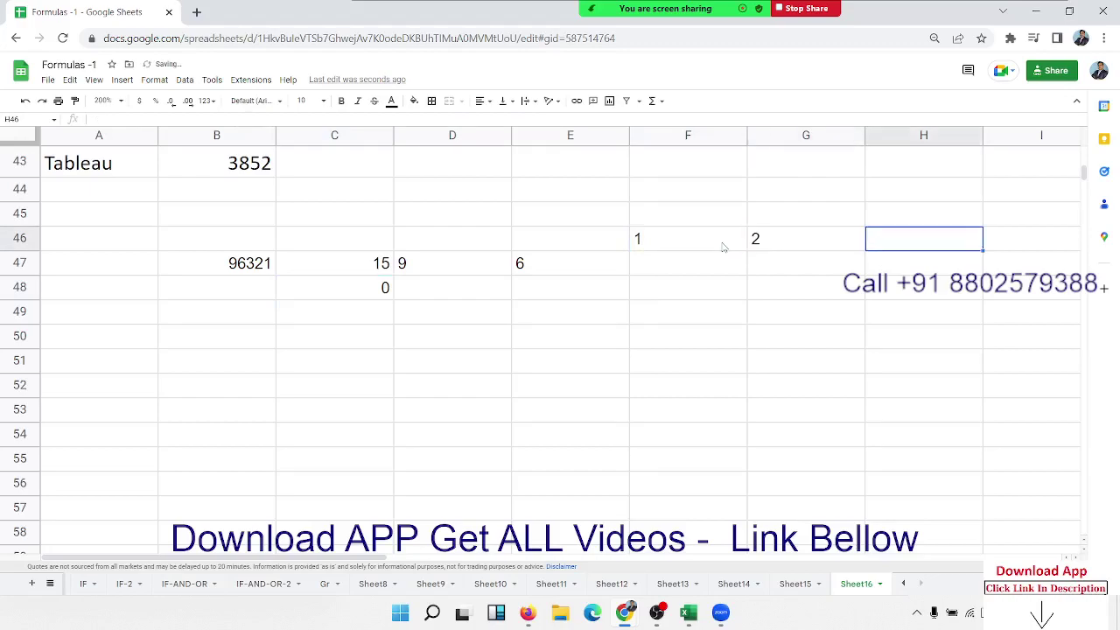
pyautogui.write("'3")
pyautogui.press('Return')
# - Convert the row-46 digits to numbers in F45:H45 with a formula filled across from F45
pyautogui.write('=S')
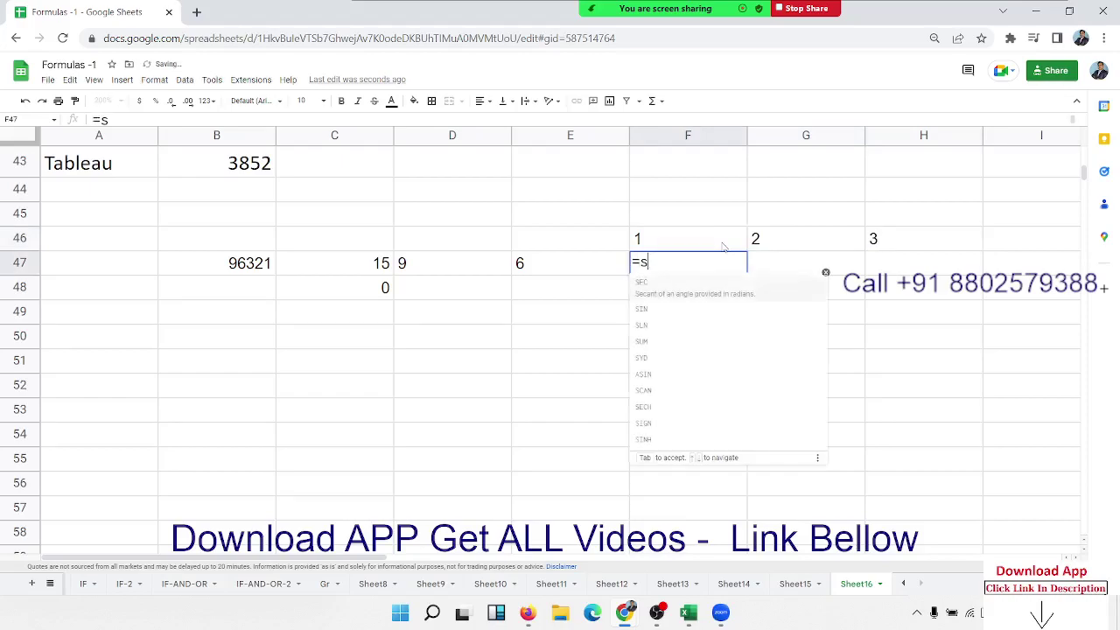
pyautogui.write('UM(')
pyautogui.click(723, 247)
pyautogui.hotkey('shift', 'Right')
pyautogui.hotkey('shift', 'Right')
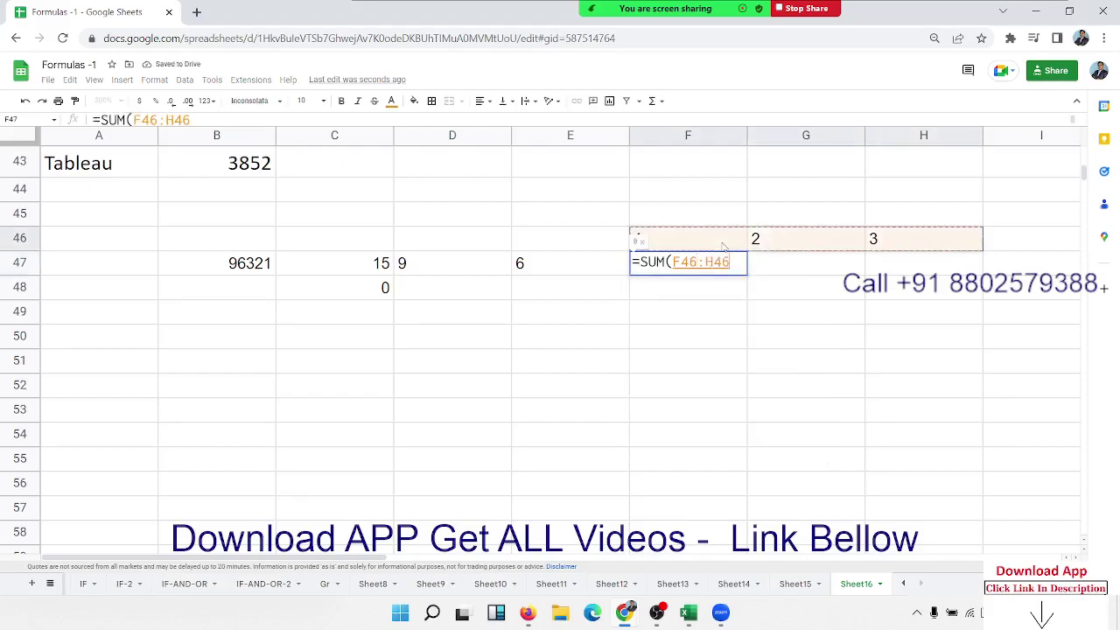
pyautogui.press('Up')
pyautogui.press('Up')
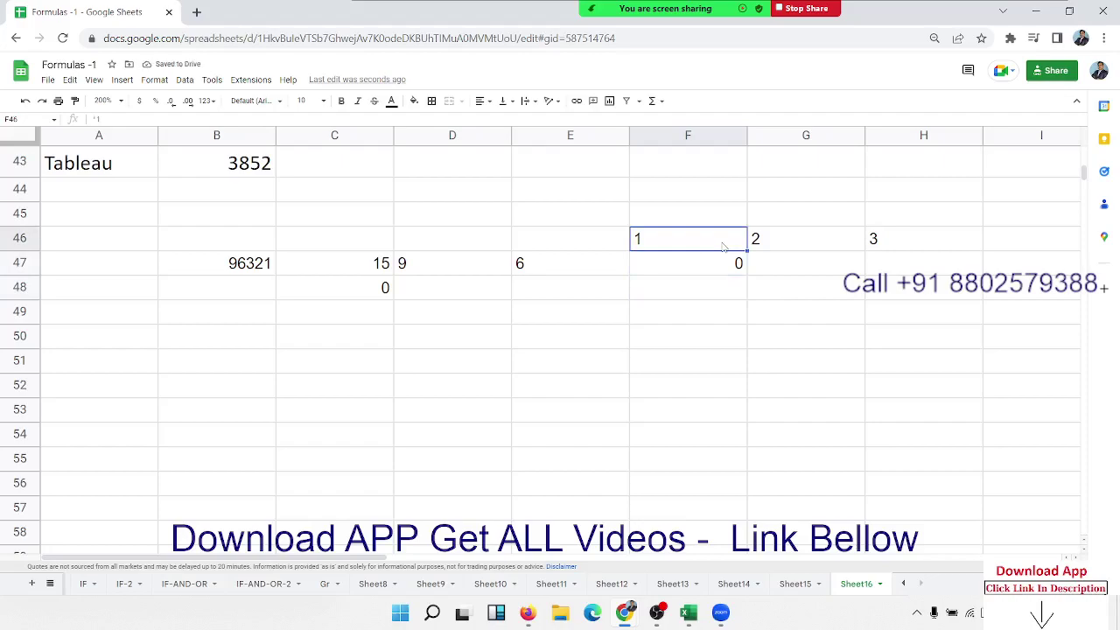
pyautogui.press('Up')
pyautogui.write('=')
pyautogui.press('Down')
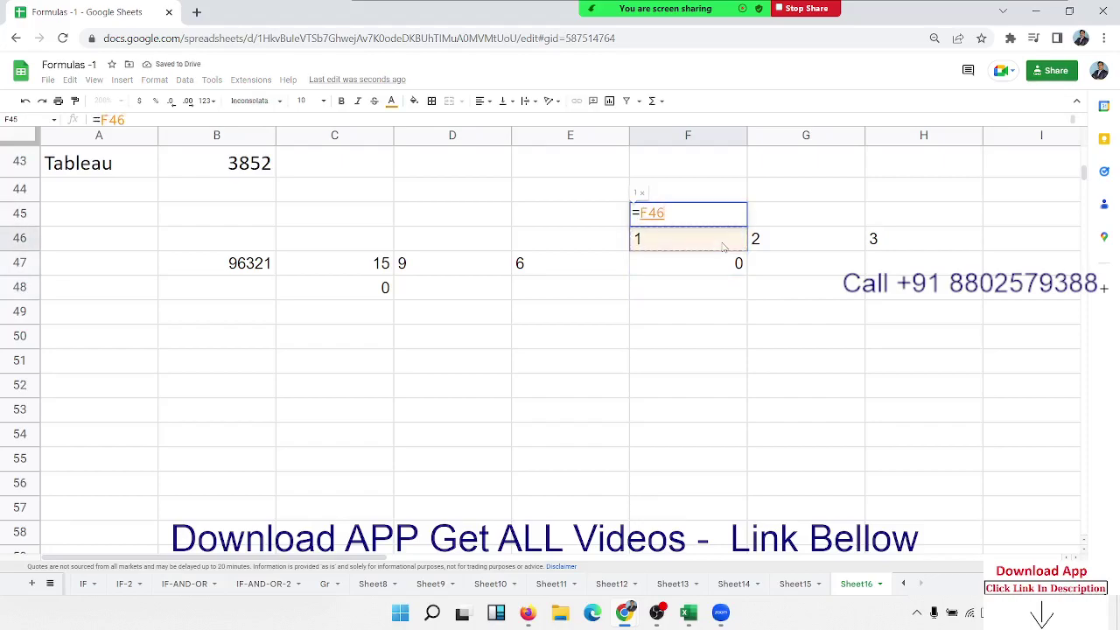
pyautogui.press('Return')
pyautogui.press('Up')
pyautogui.hotkey('shift', 'Right')
pyautogui.hotkey('shift', 'Right')
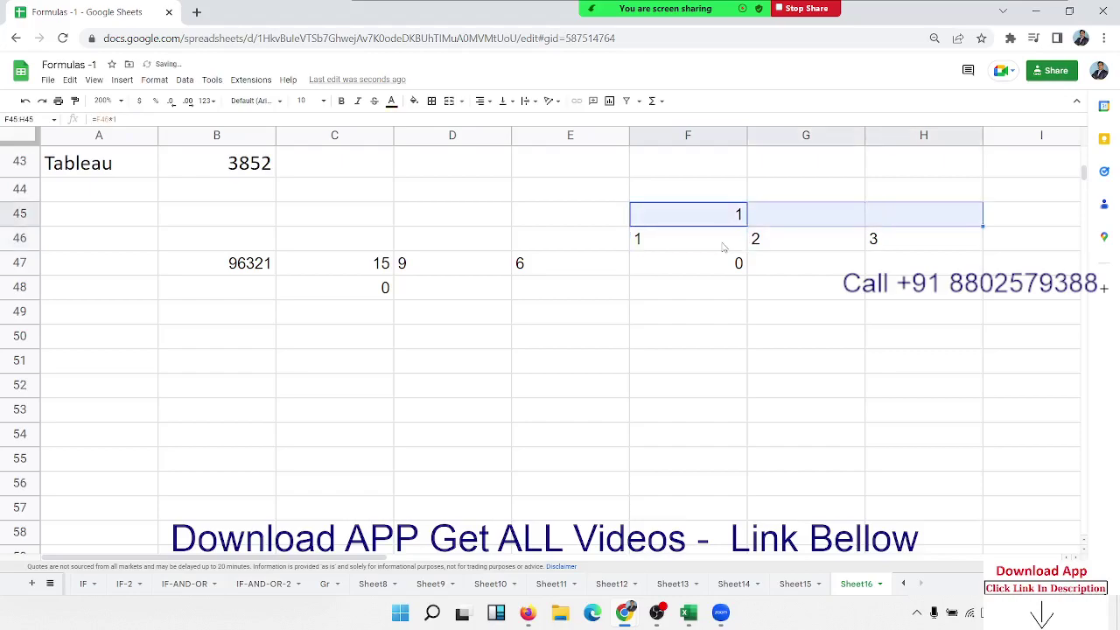
pyautogui.hotkey('ctrl', 'r')
# - Enter =VALUE(F46:H46) in F44 and fill it across to H44
pyautogui.press('Down')
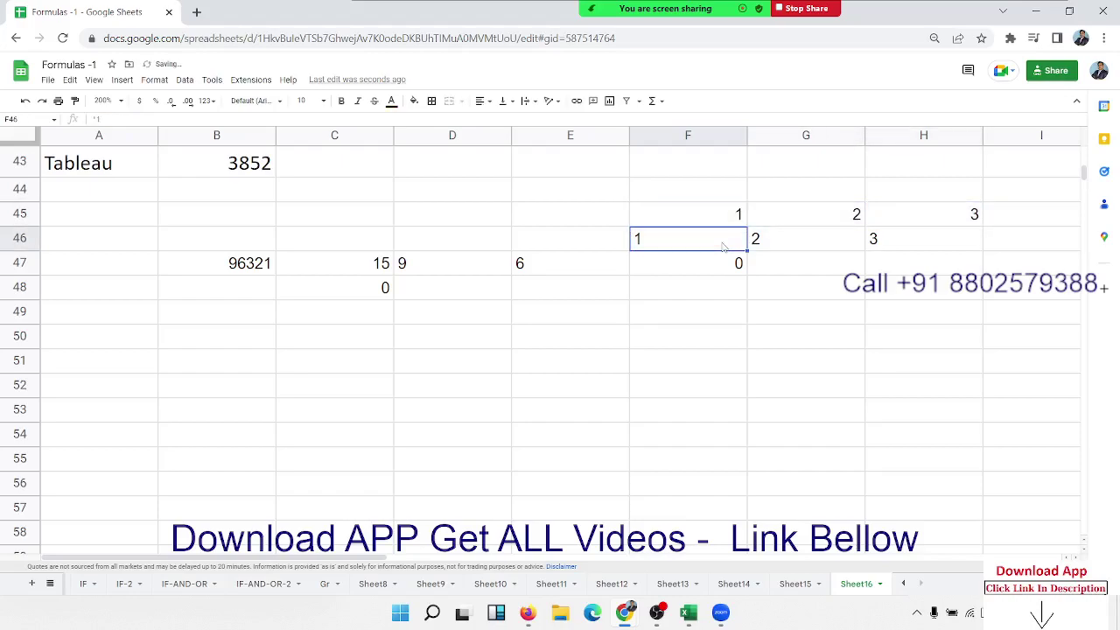
pyautogui.press('Up')
pyautogui.press('Up')
pyautogui.write('=v')
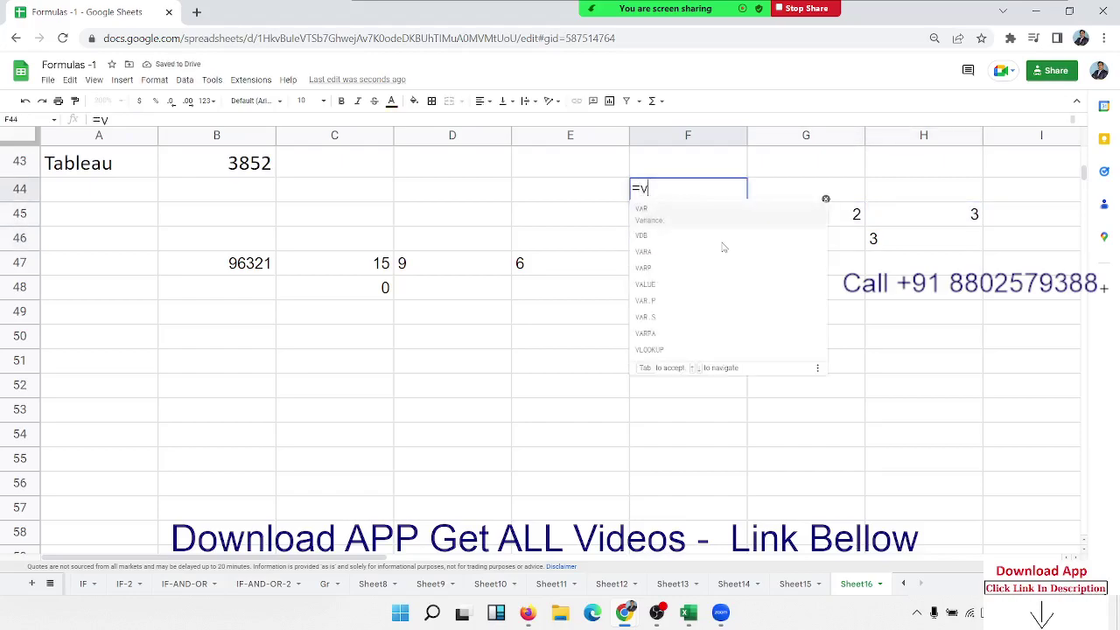
pyautogui.write('l')
pyautogui.press('BackSpace')
pyautogui.write('al')
pyautogui.press('Tab')
pyautogui.click(723, 248)
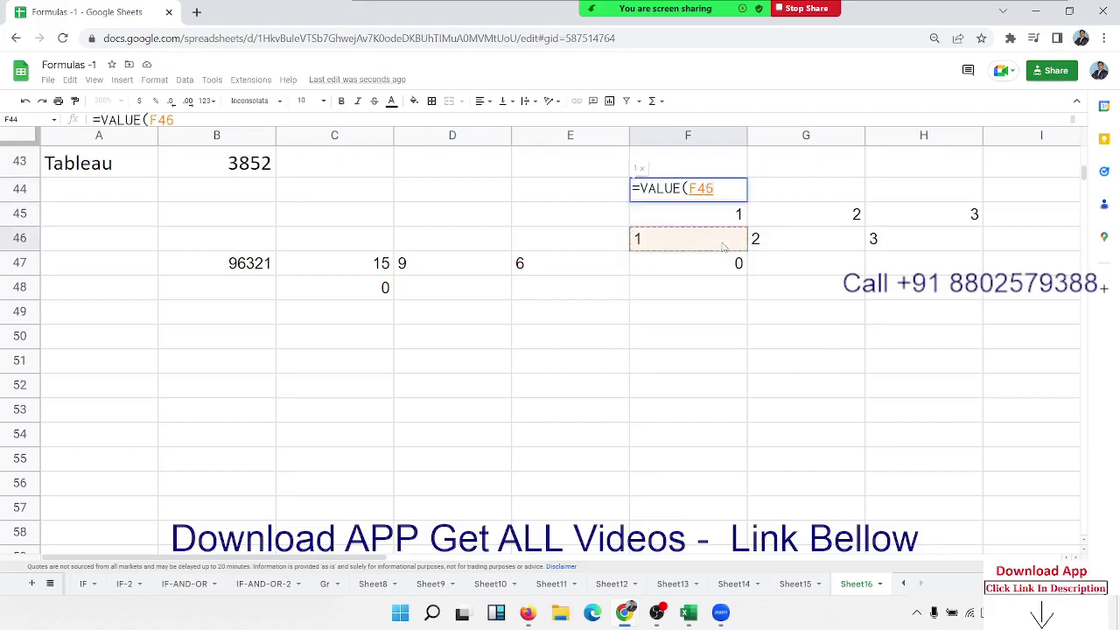
pyautogui.hotkey('shift', 'Right')
pyautogui.hotkey('shift', 'Right')
pyautogui.press('Return')
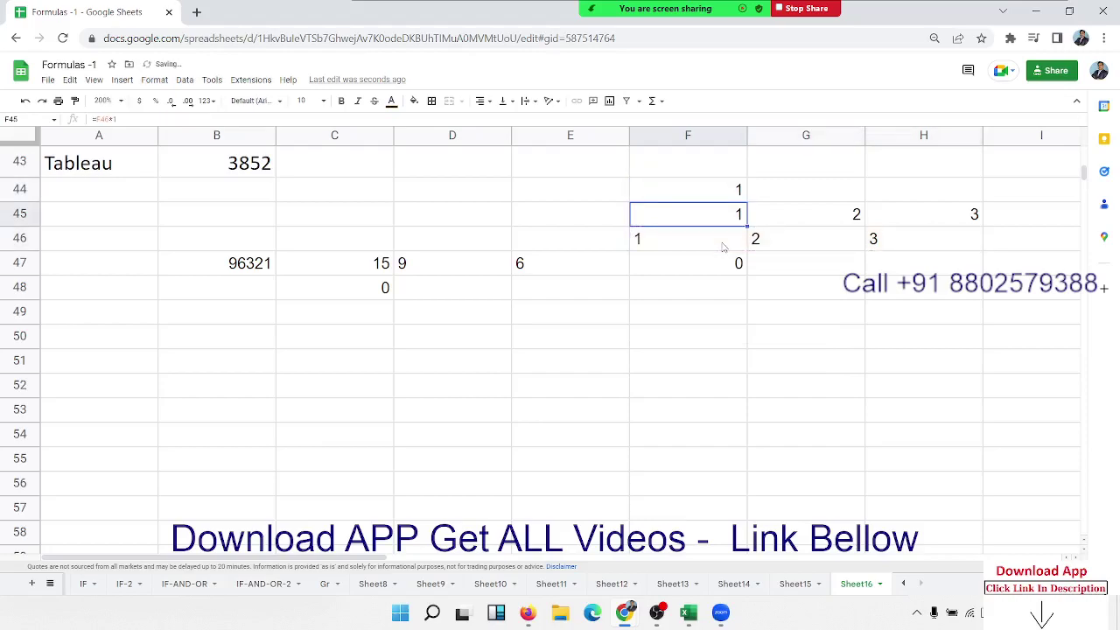
pyautogui.press('Up')
pyautogui.hotkey('shift', 'Right')
pyautogui.hotkey('shift', 'Right')
pyautogui.hotkey('shift', 'Right')
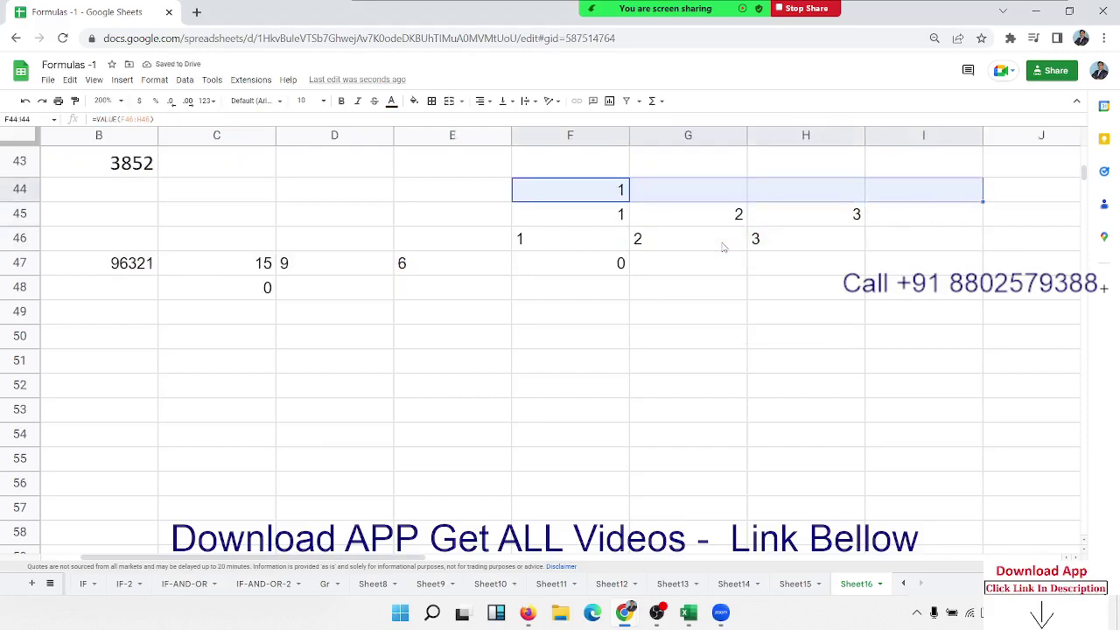
pyautogui.hotkey('shift', 'Left')
pyautogui.hotkey('ctrl', 'r')
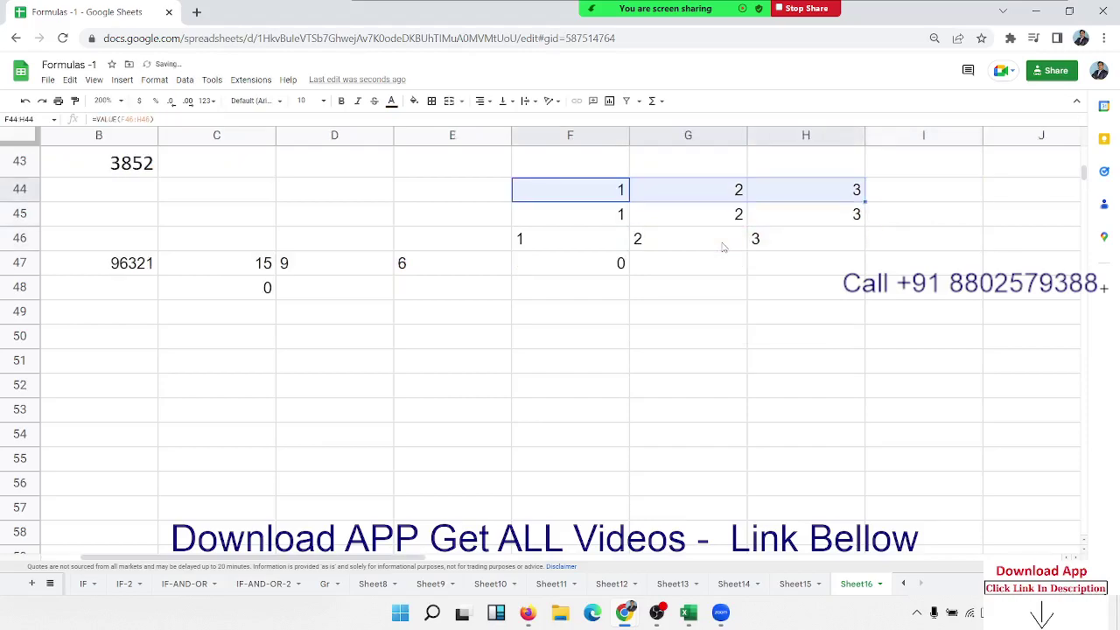
# - Return to the digit-sum formula in C48
pyautogui.press('Left')
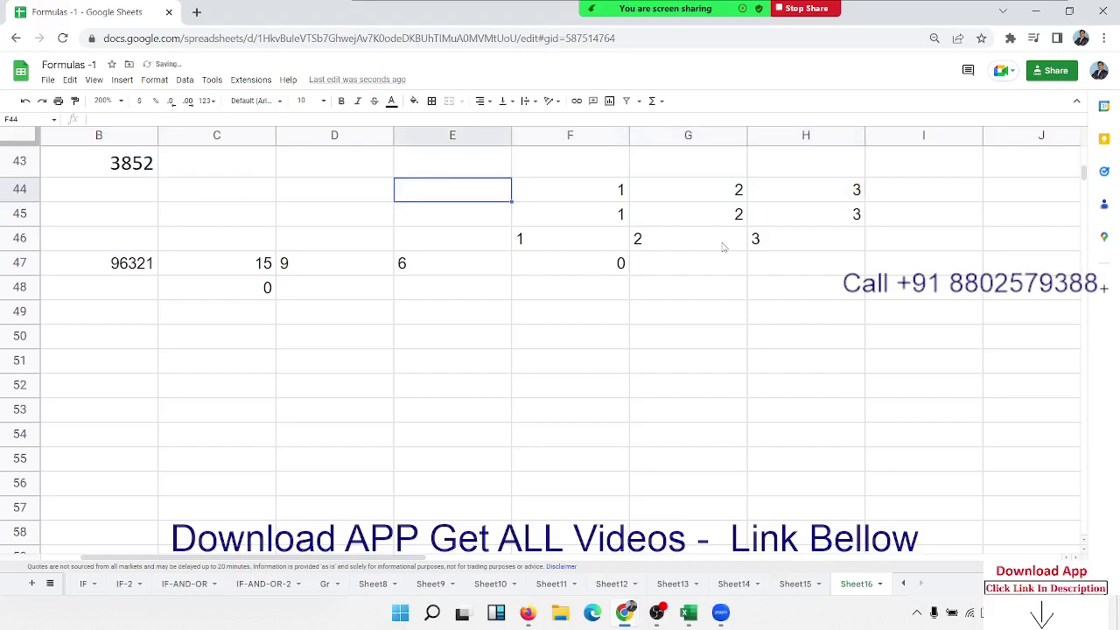
pyautogui.press('Left')
pyautogui.press('Left')
pyautogui.press('Down')
pyautogui.press('Down')
pyautogui.press('Down')
pyautogui.press('Down')
pyautogui.press('Up')
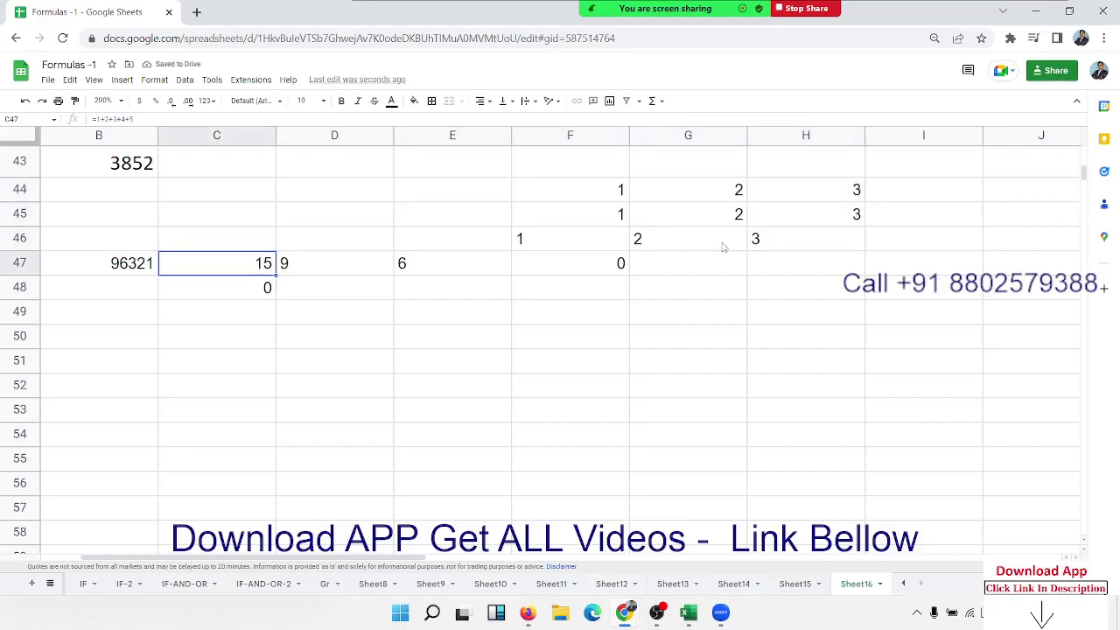
pyautogui.press('Left')
pyautogui.press('Left')
pyautogui.press('Right')
pyautogui.press('Right')
pyautogui.press('Down')
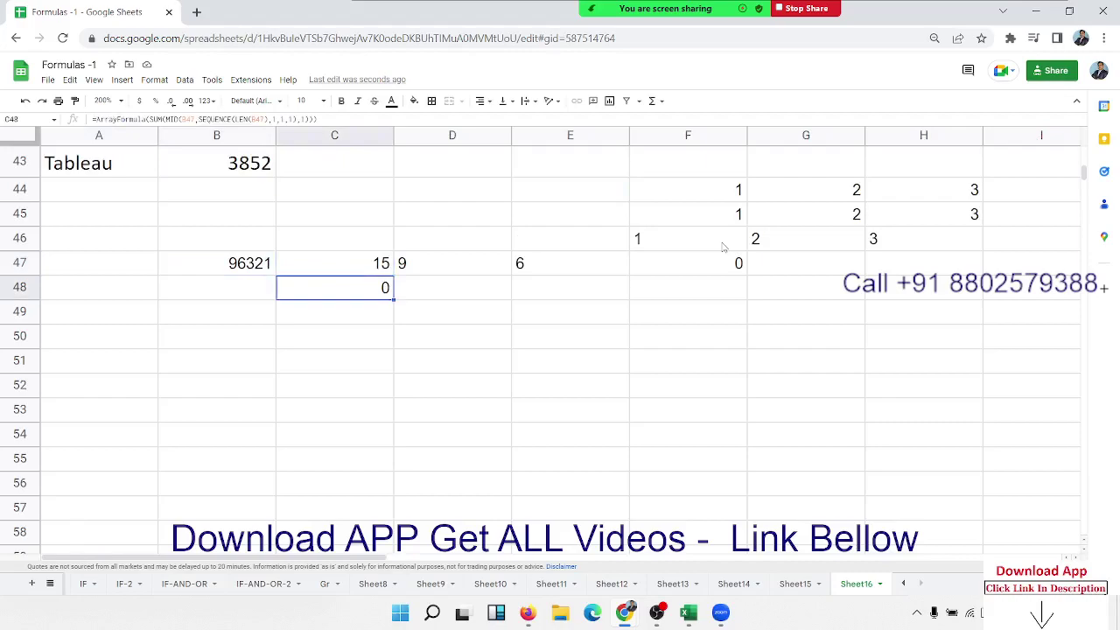
# - Insert * 1 before the final parenthesis of the C48 ArrayFormula
pyautogui.doubleClick(378, 288)
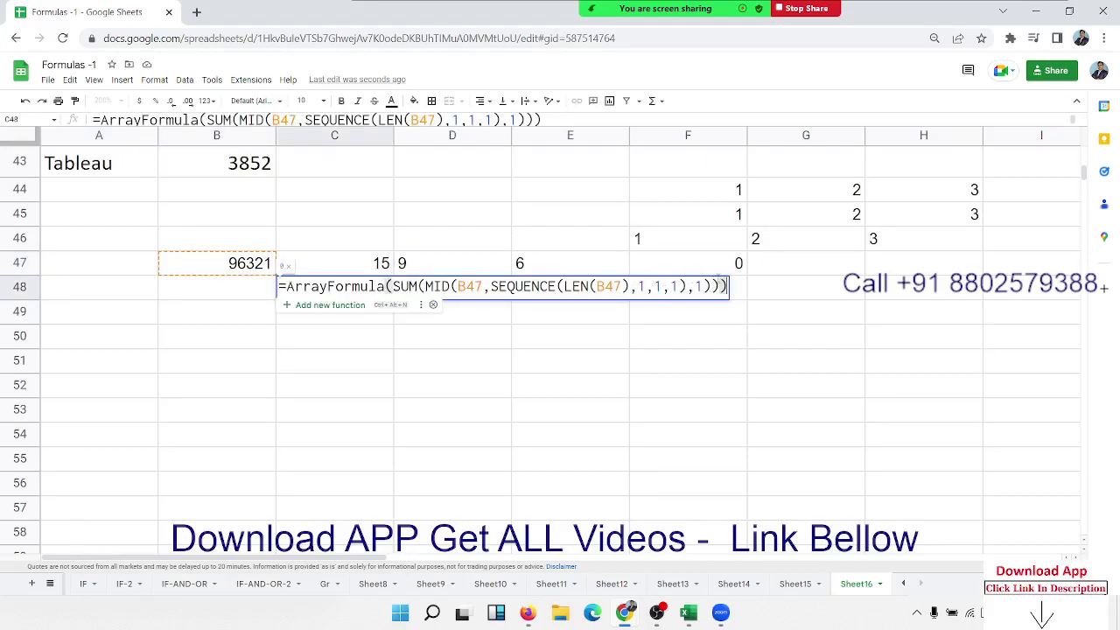
pyautogui.click(717, 287)
pyautogui.write('* 1')
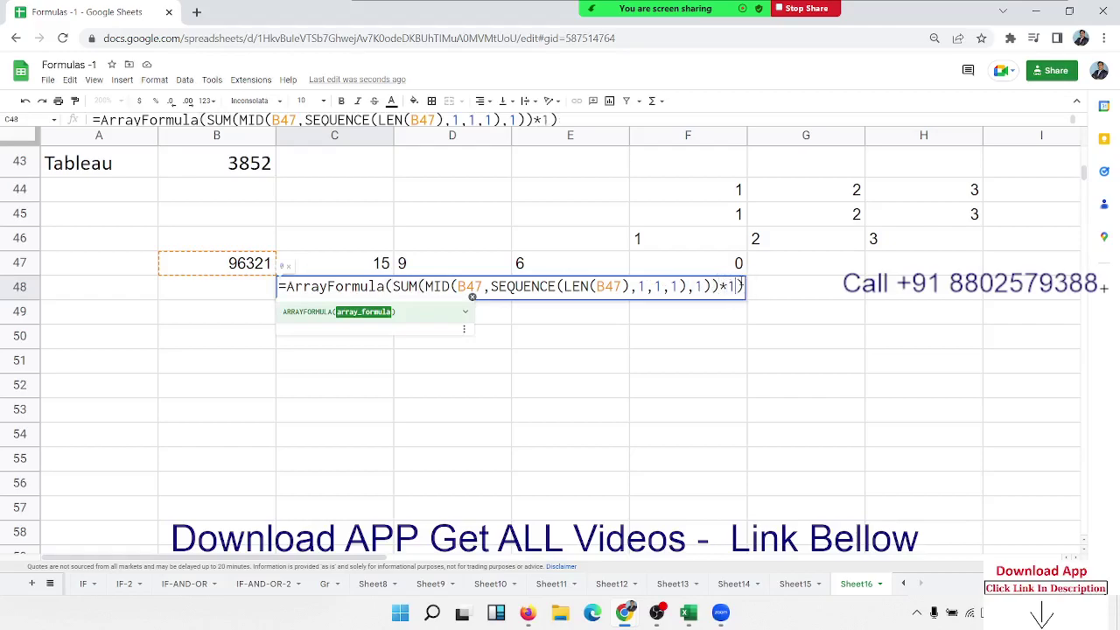
pyautogui.press('Return')
pyautogui.press('Up')
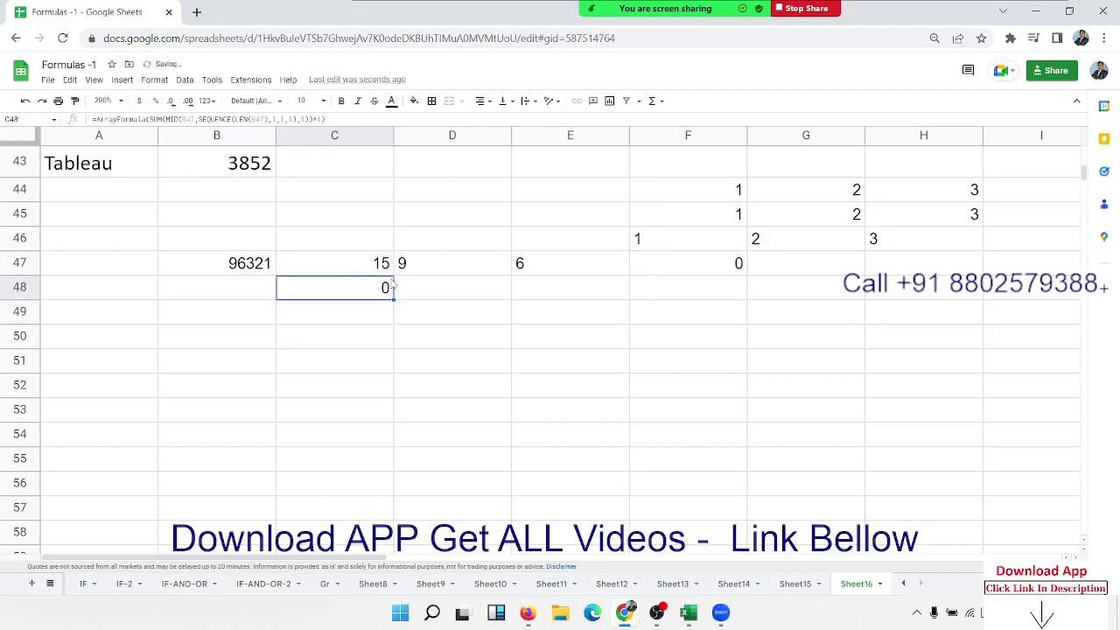
# - Move the *1 to directly after the MID(...) part so C48 returns 21
pyautogui.doubleClick(361, 288)
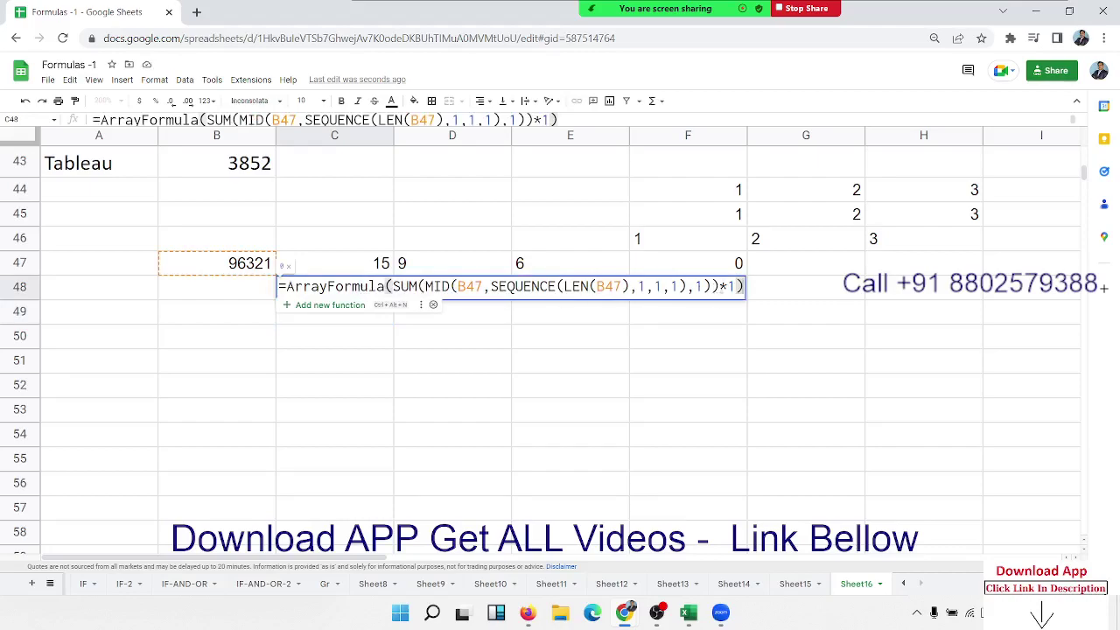
pyautogui.click(737, 287)
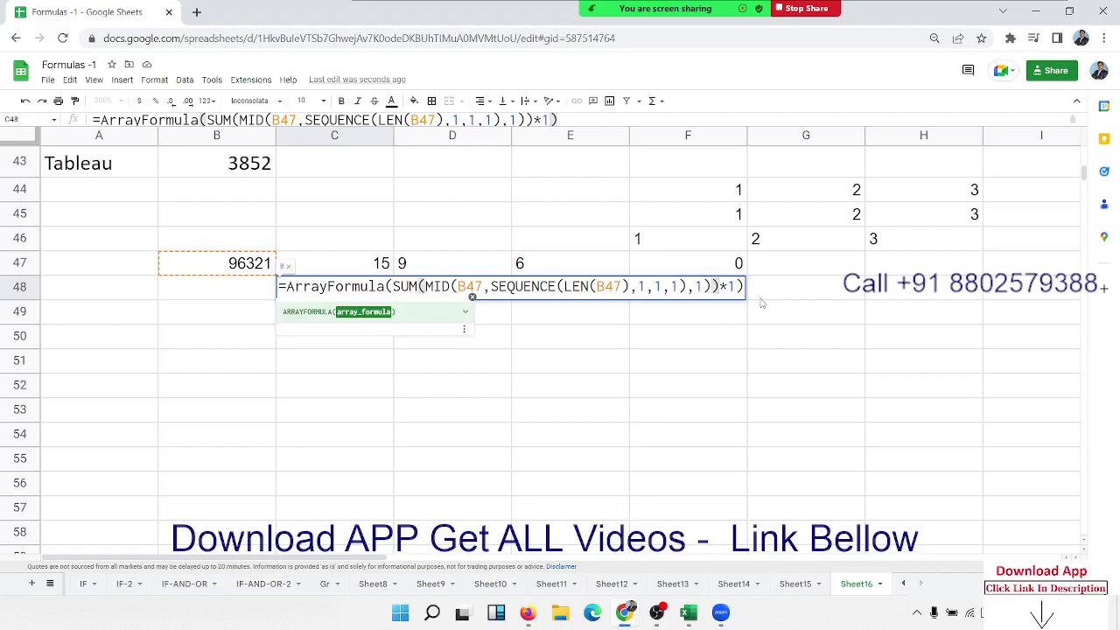
pyautogui.press('BackSpace')
pyautogui.press('BackSpace')
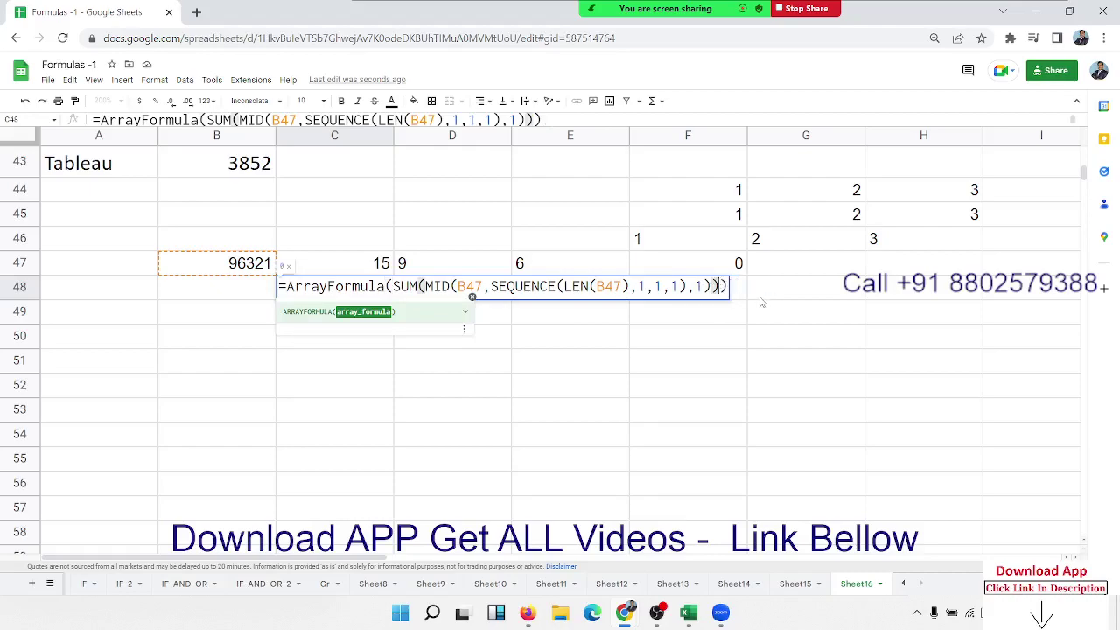
pyautogui.write('*1')
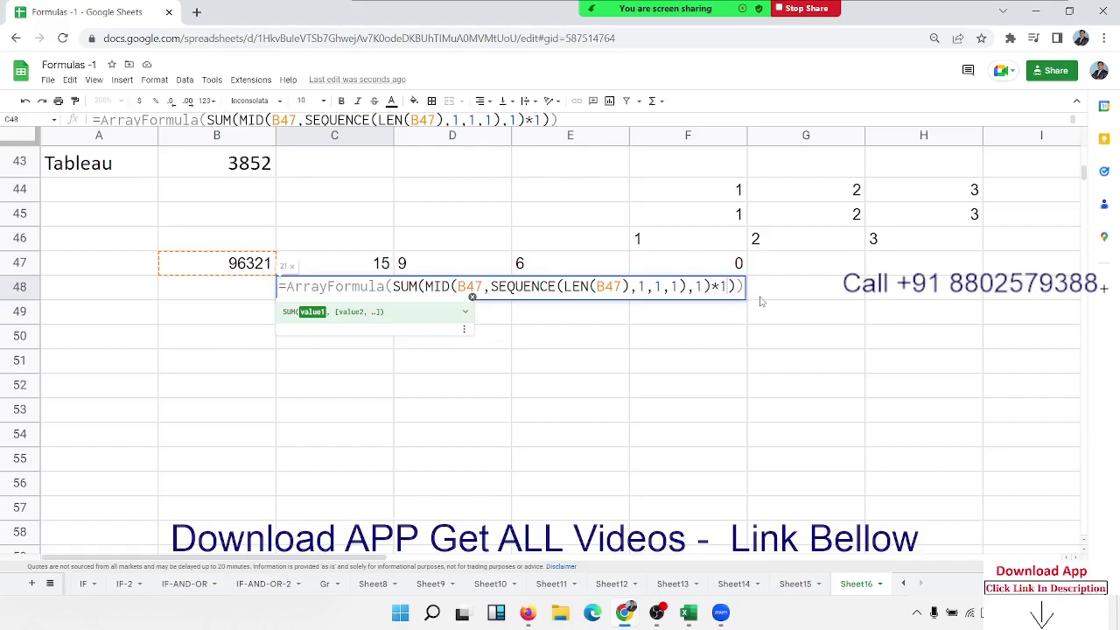
pyautogui.press('Return')
pyautogui.press('Up')
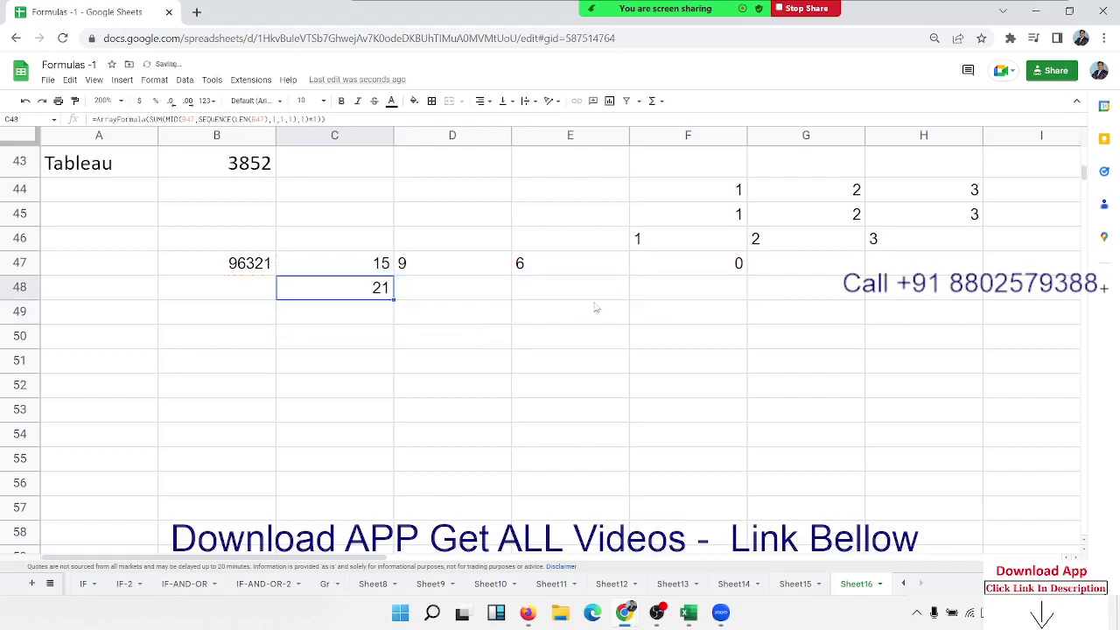
pyautogui.doubleClick(378, 296)
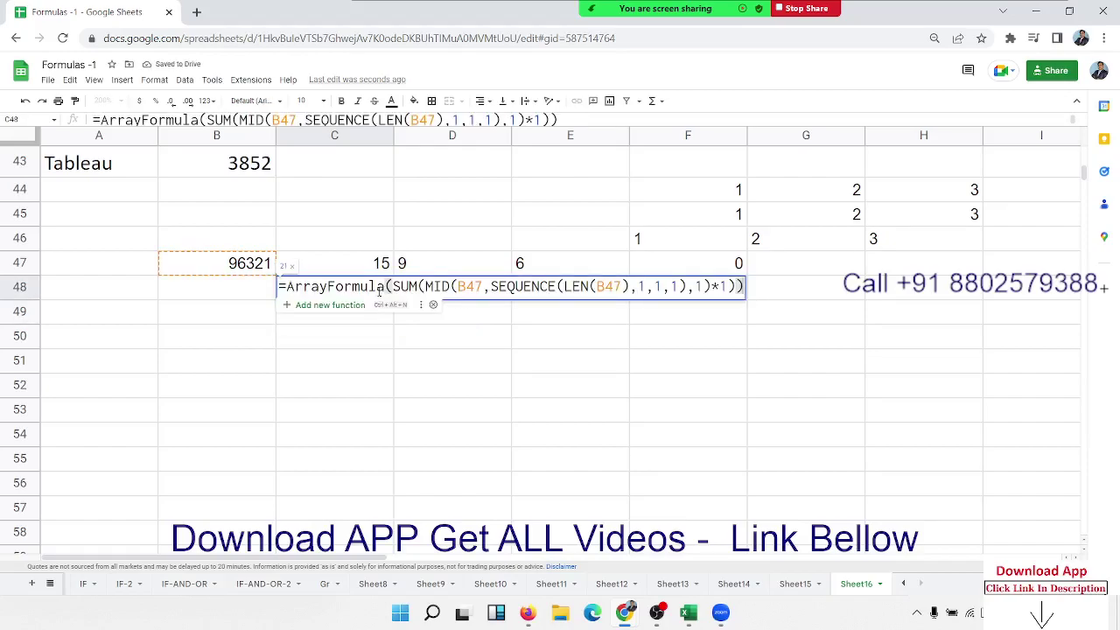
pyautogui.press('Return')
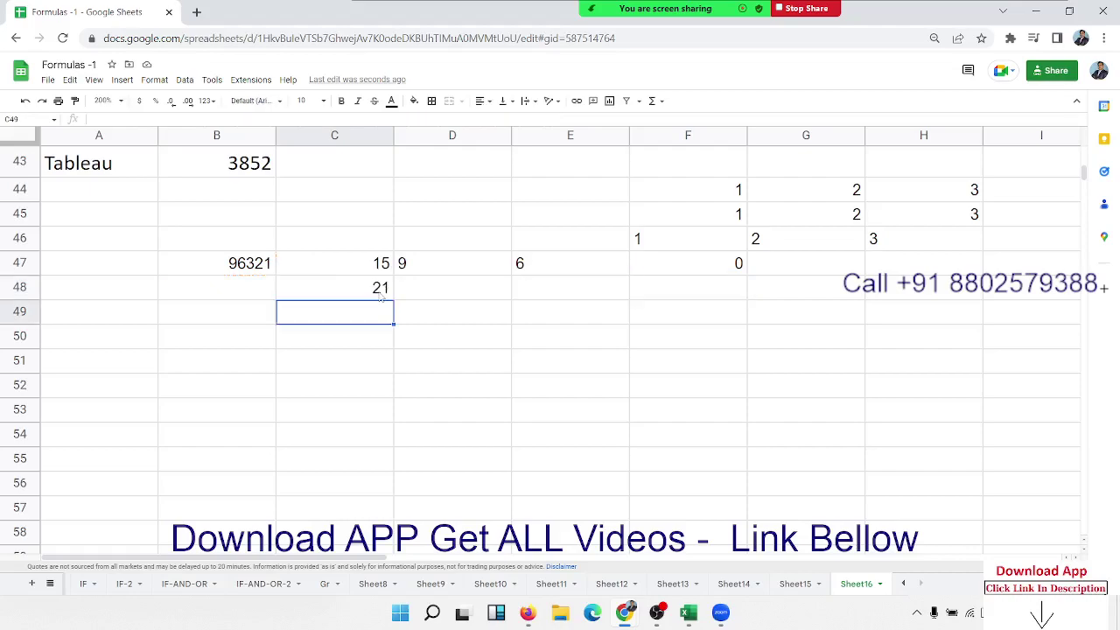
pyautogui.click(240, 312)
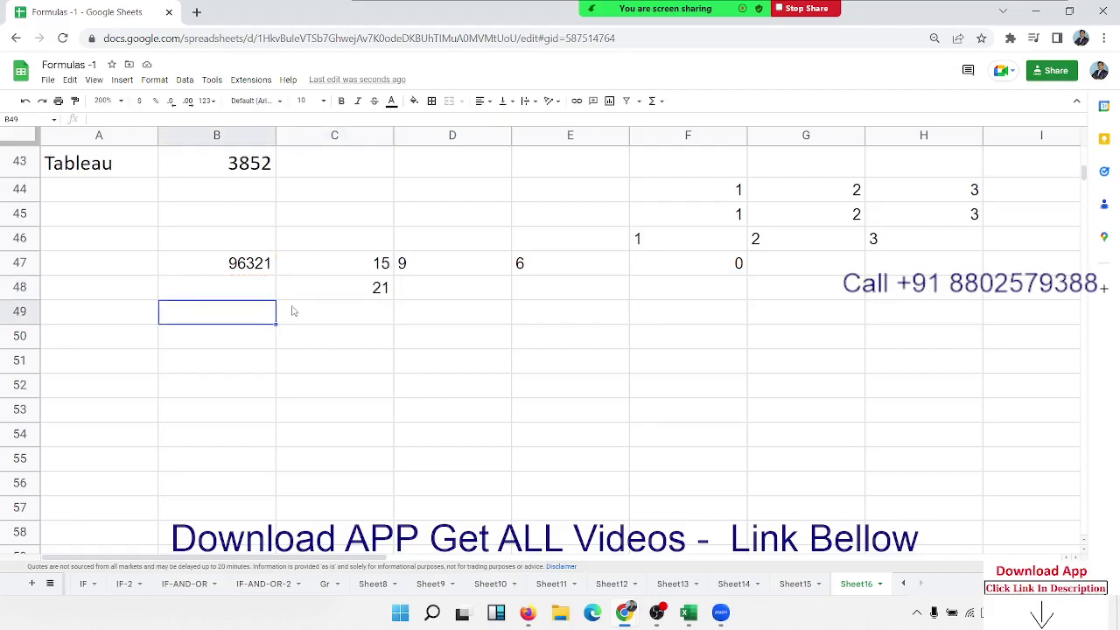
# - Enter =9+6+3+2+1 in B49 to get 21, then move back to C48
pyautogui.write('=9')
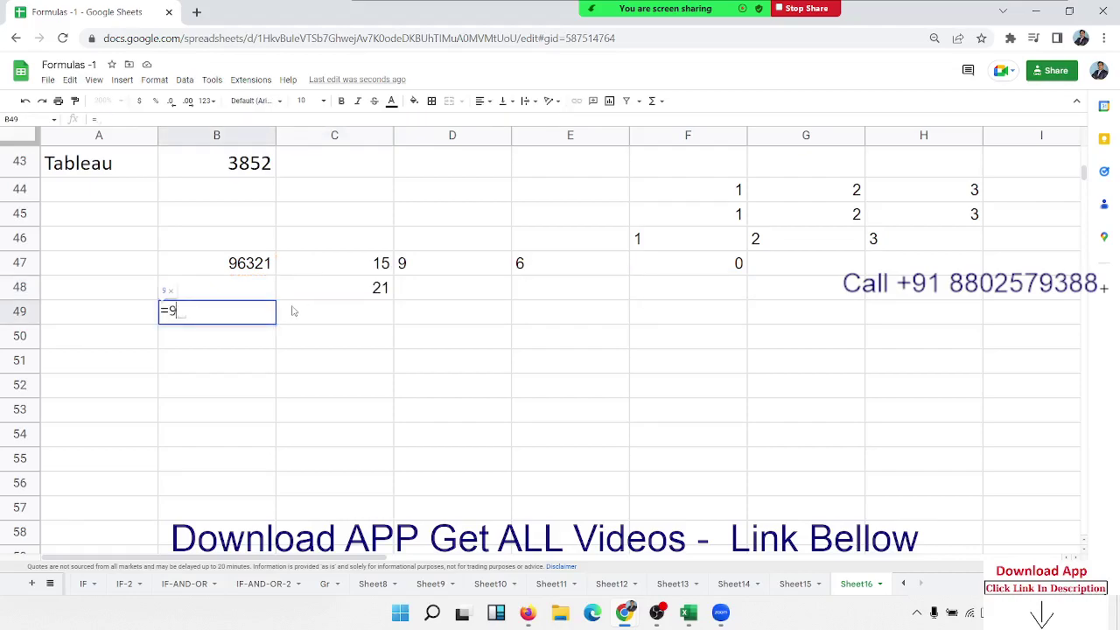
pyautogui.write('+6+3+')
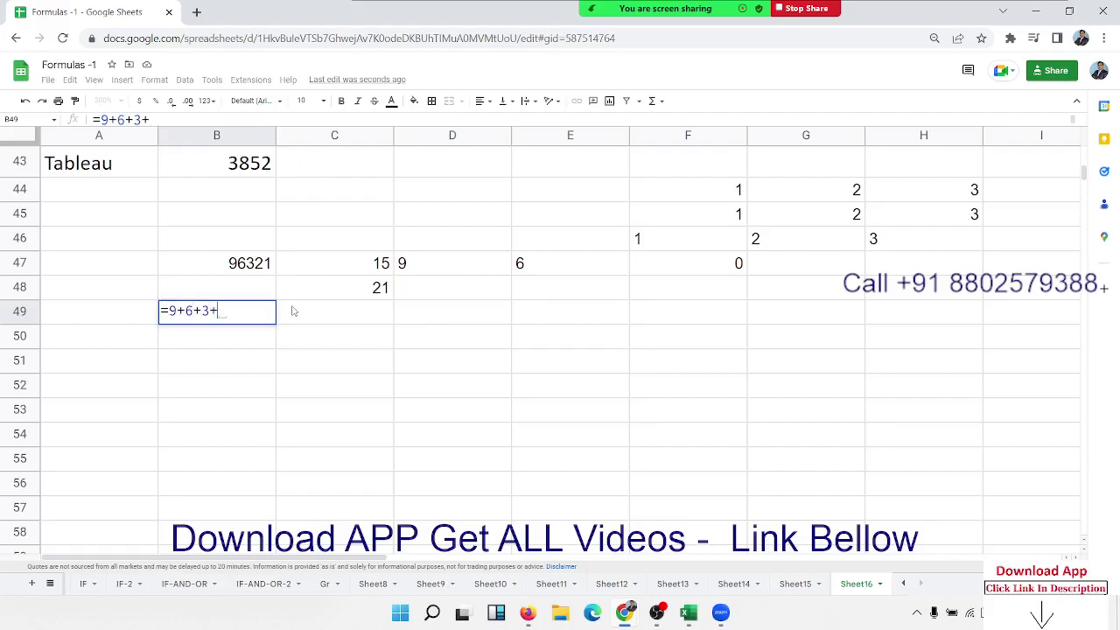
pyautogui.write('2+1')
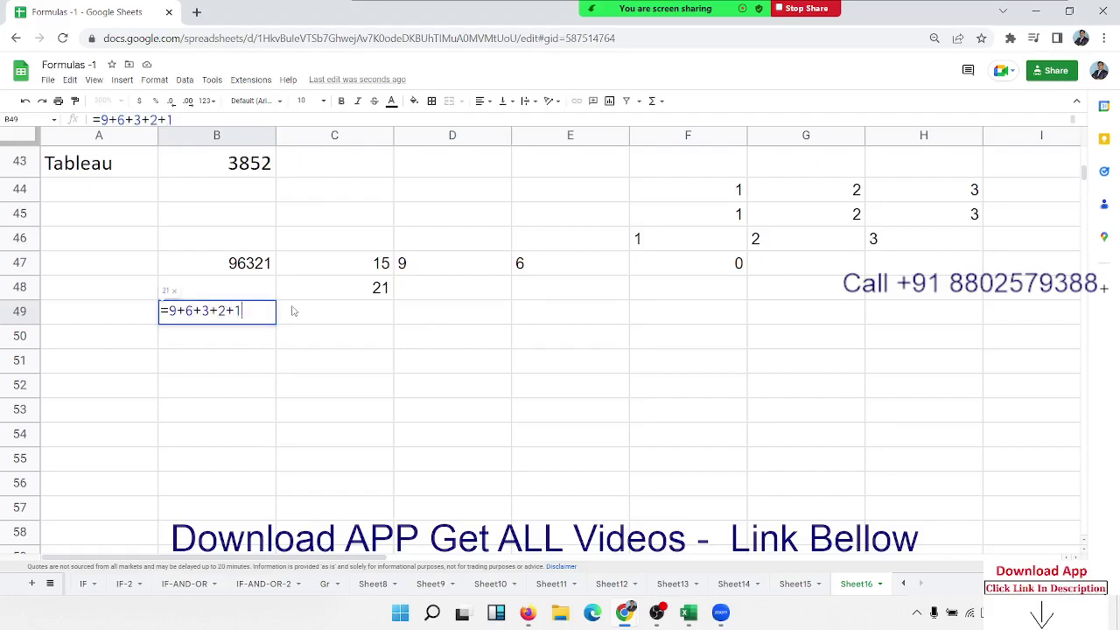
pyautogui.press('Return')
pyautogui.press('Up')
pyautogui.press('Right')
pyautogui.press('Up')
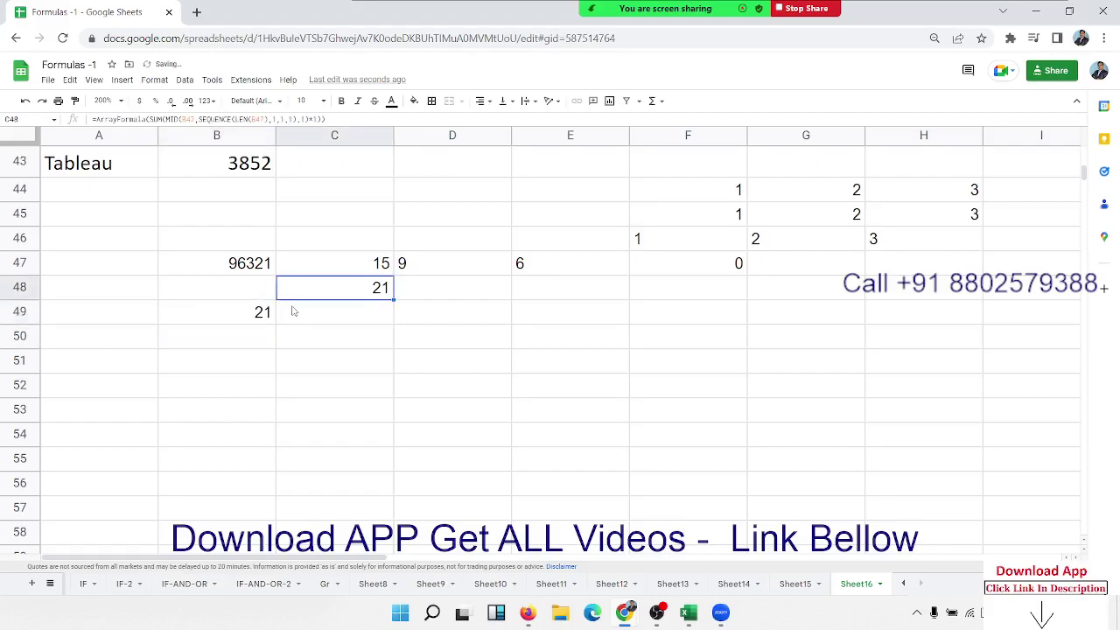
# - Inspect the SUM formula in F47 and the formulas across F45 to H45
pyautogui.click(708, 260)
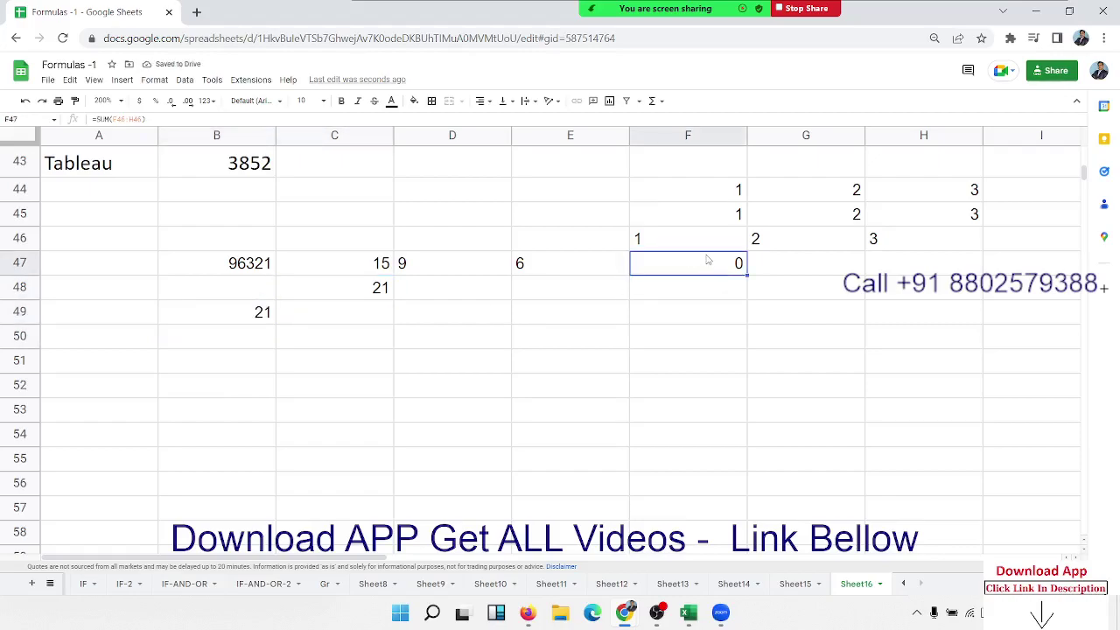
pyautogui.click(712, 222)
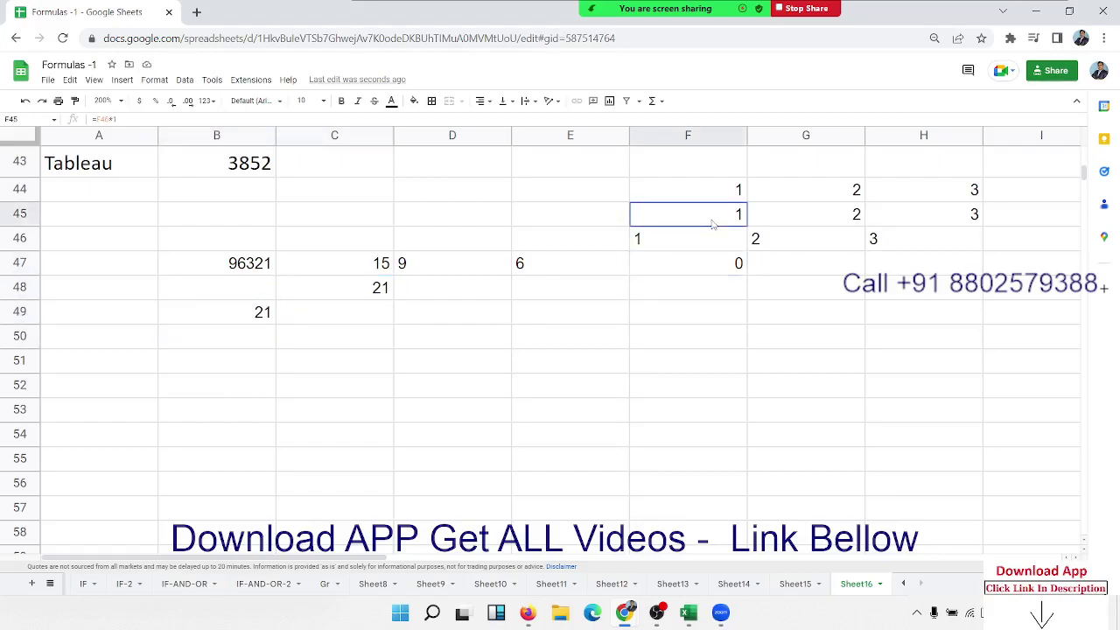
pyautogui.moveTo(712, 223)
pyautogui.mouseDown()
pyautogui.moveTo(967, 214)
pyautogui.moveTo(720, 198)
pyautogui.mouseUp()
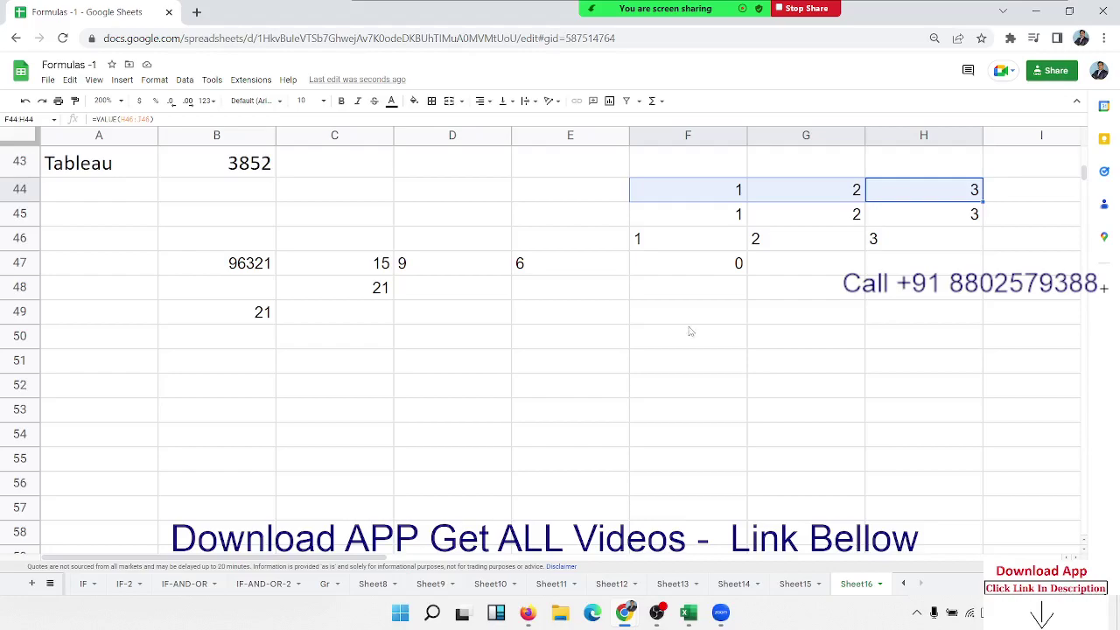
# - Compare C47's formula, C48's ArrayFormula, B47's number 96321 and the MID formulas in D47:E47
pyautogui.click(371, 270)
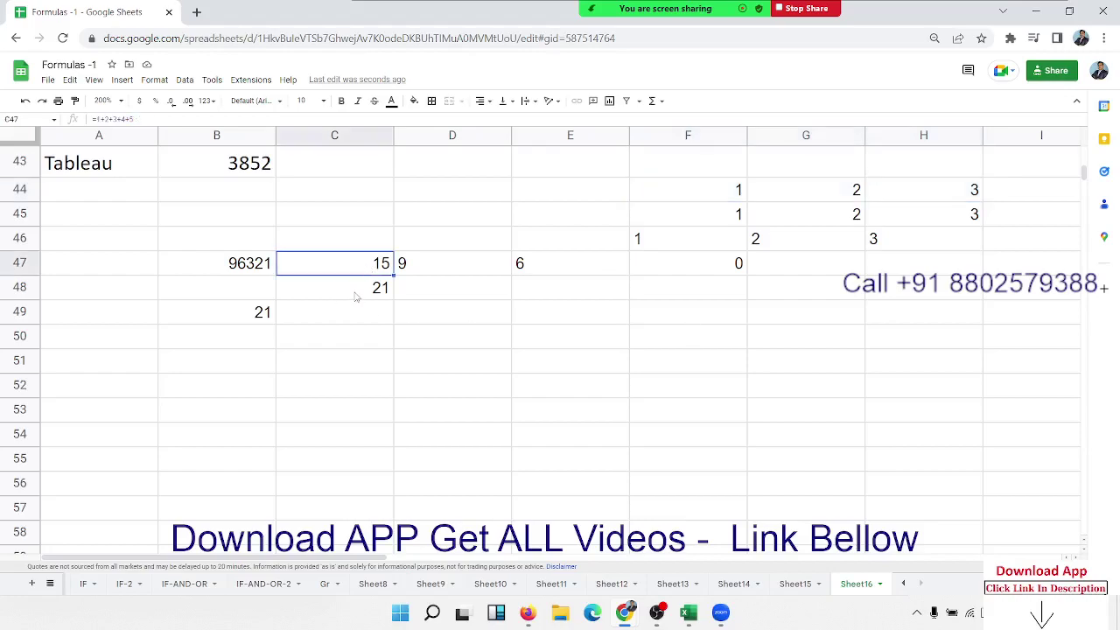
pyautogui.click(358, 295)
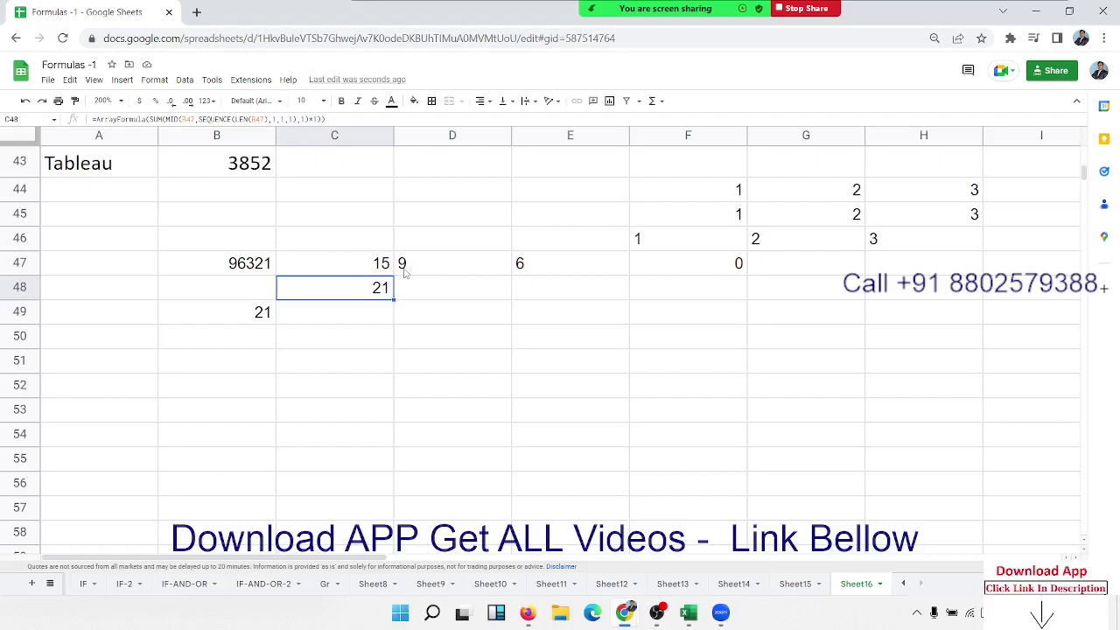
pyautogui.click(375, 272)
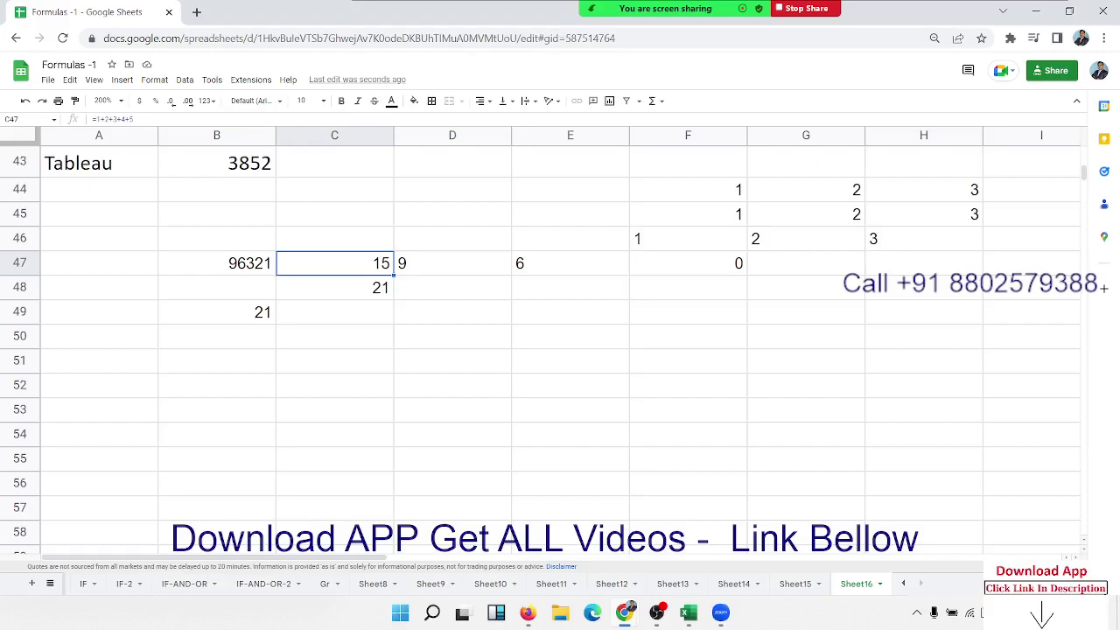
pyautogui.click(259, 268)
pyautogui.click(321, 270)
pyautogui.click(456, 268)
pyautogui.moveTo(506, 271); pyautogui.dragTo(556, 270)
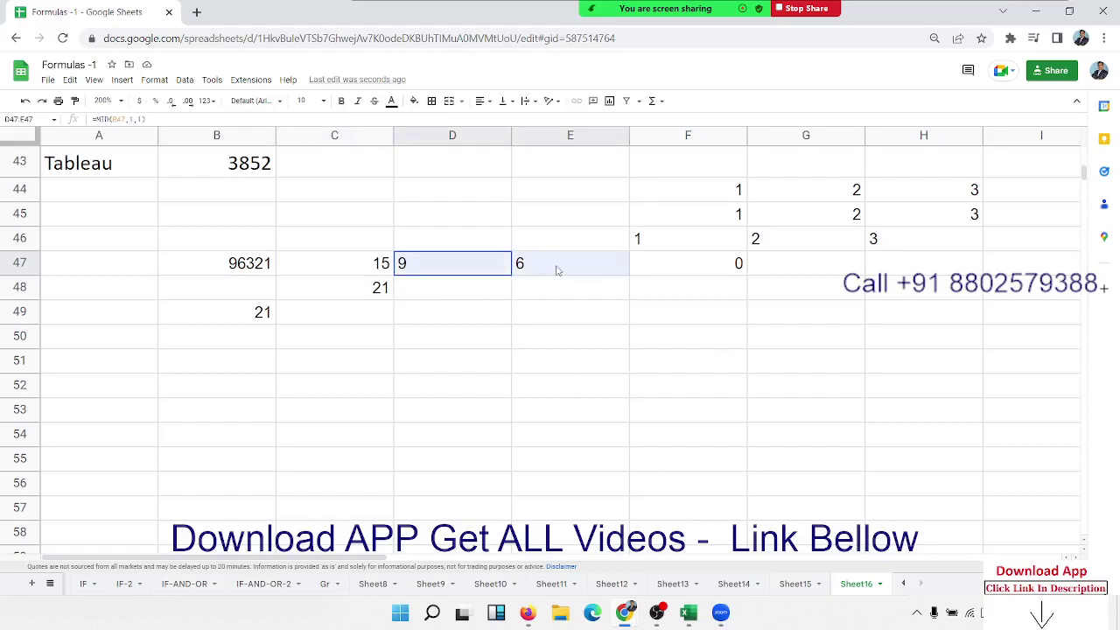